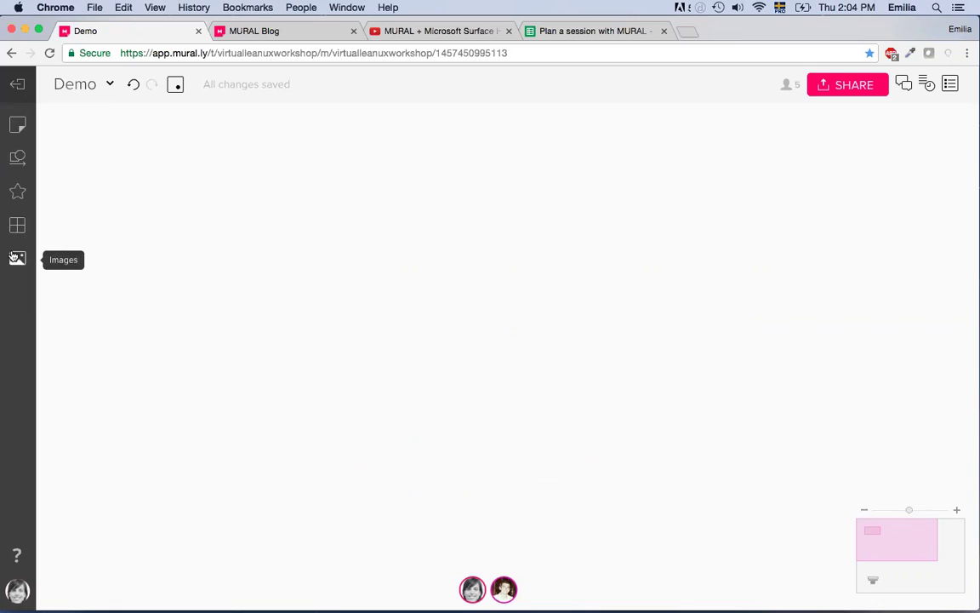
- Place a yellow 3x3 sticky note on the blank canvas and shift it slightly down and to the left
{"action": "left_click", "coordinate": [18, 125]}
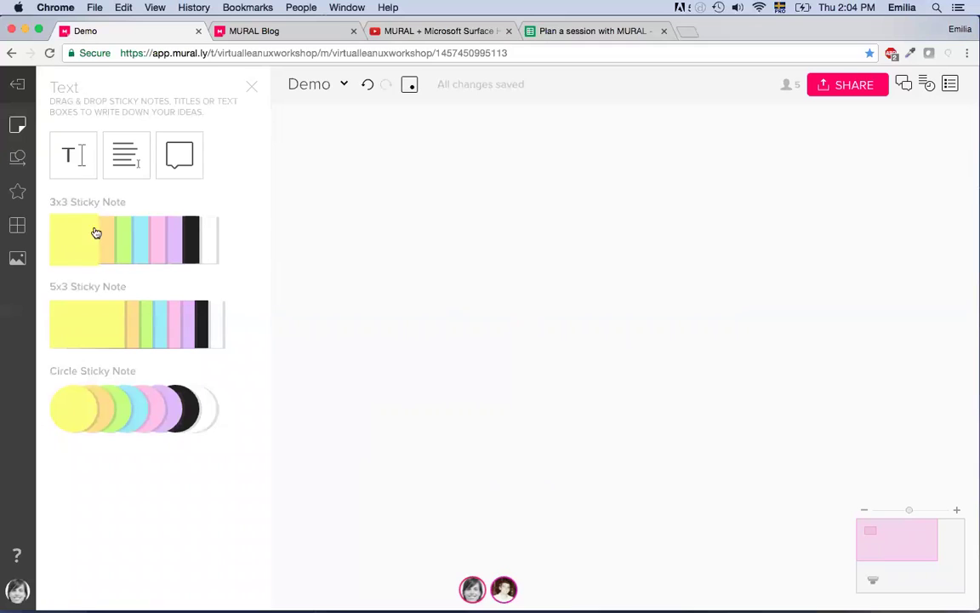
{"action": "left_click_drag", "start_coordinate": [70, 236], "coordinate": [394, 319]}
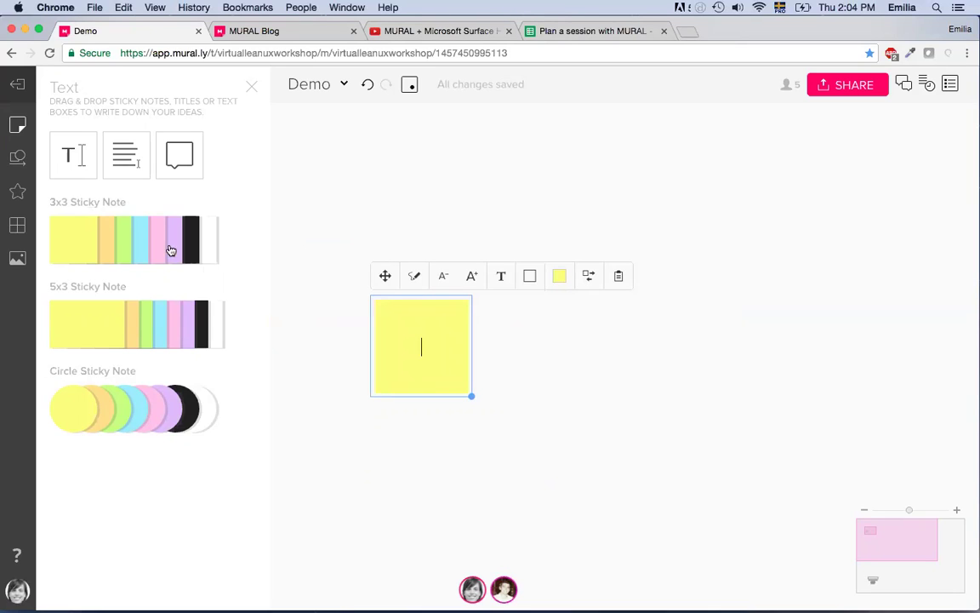
{"action": "left_click", "coordinate": [349, 250]}
{"action": "left_click_drag", "start_coordinate": [352, 230], "coordinate": [309, 266]}
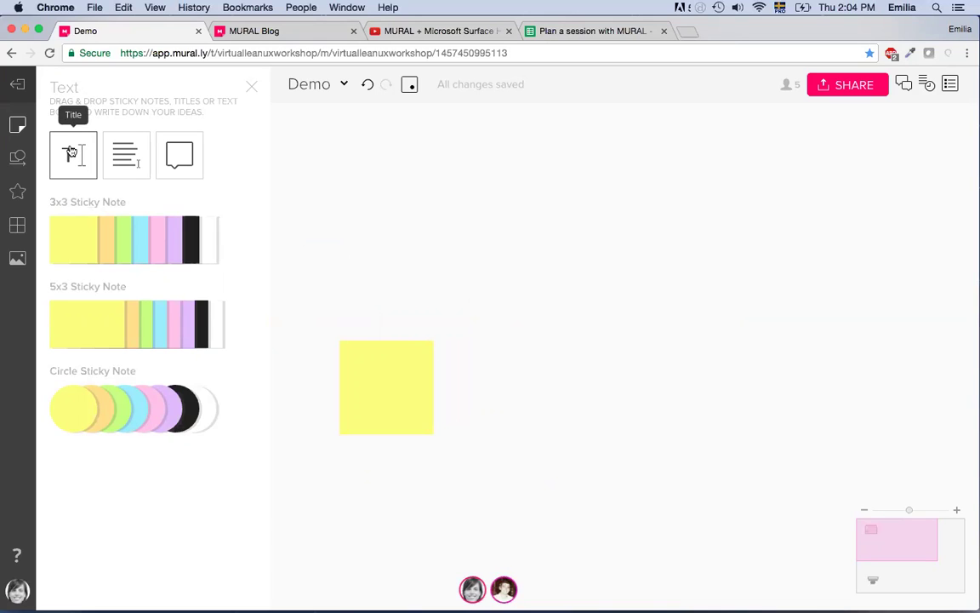
- Add a title above the sticky note reading "How might we make remote teams feel closer?"
{"action": "left_click_drag", "start_coordinate": [72, 158], "coordinate": [315, 203]}
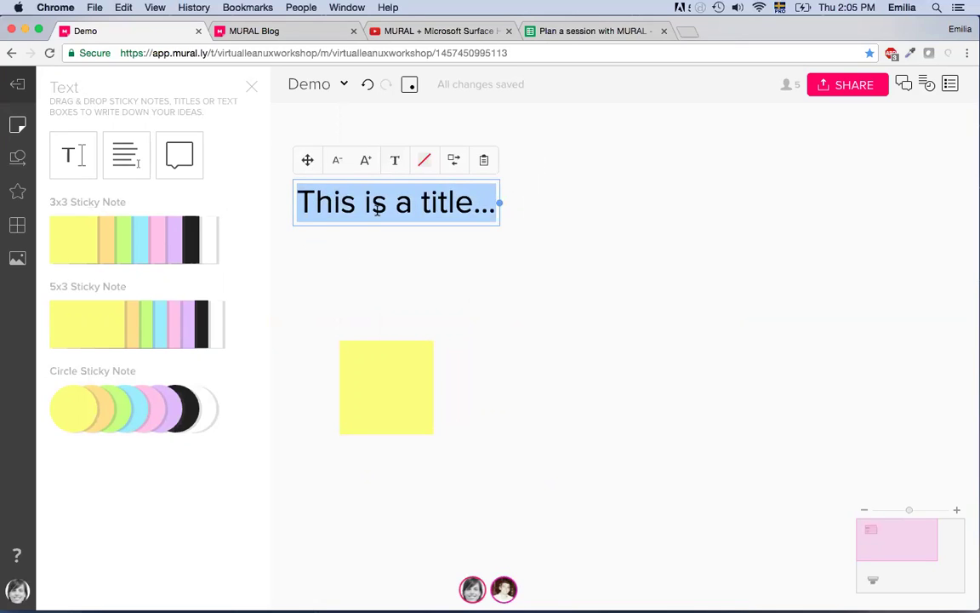
{"action": "type", "text": "How might we make remote "}
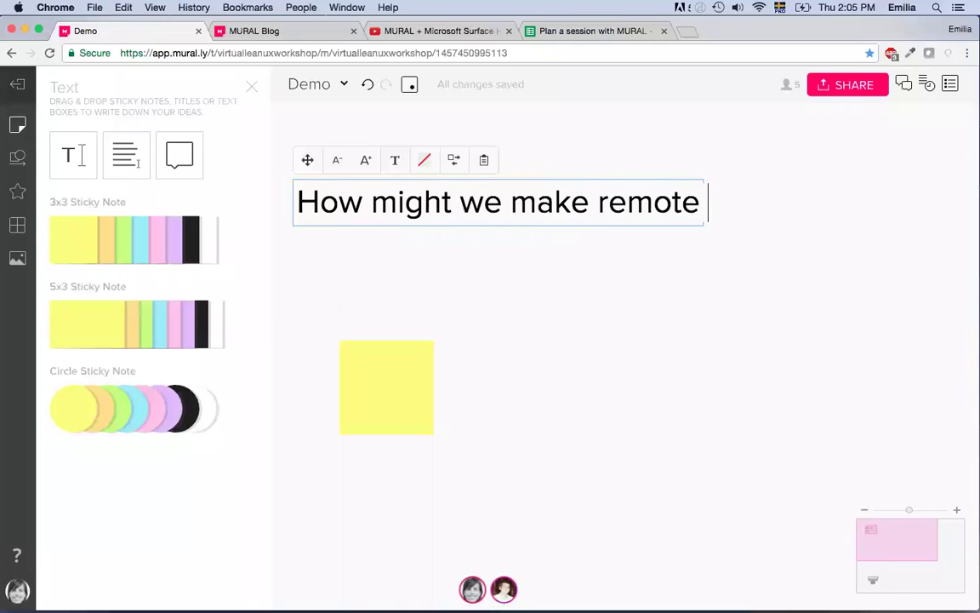
{"action": "type", "text": "teams feel closer?"}
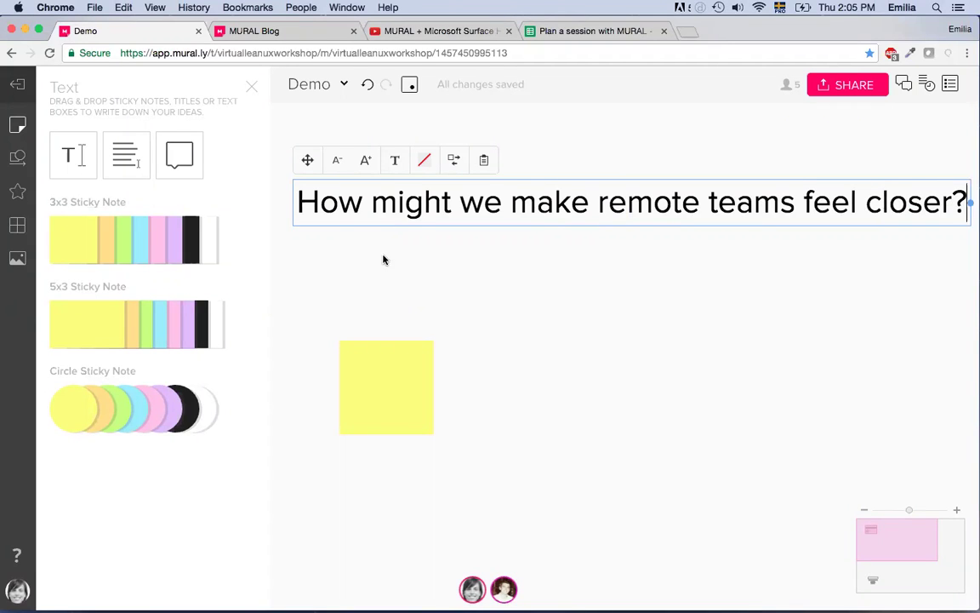
{"action": "left_click", "coordinate": [426, 278]}
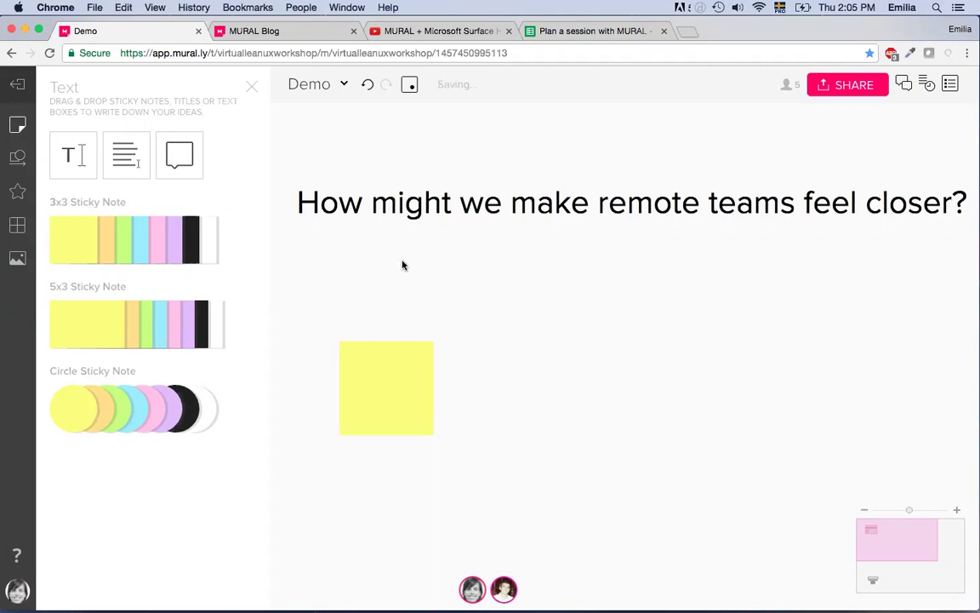
- Write "Daily video check ins" on the yellow sticky note
{"action": "left_click", "coordinate": [391, 393]}
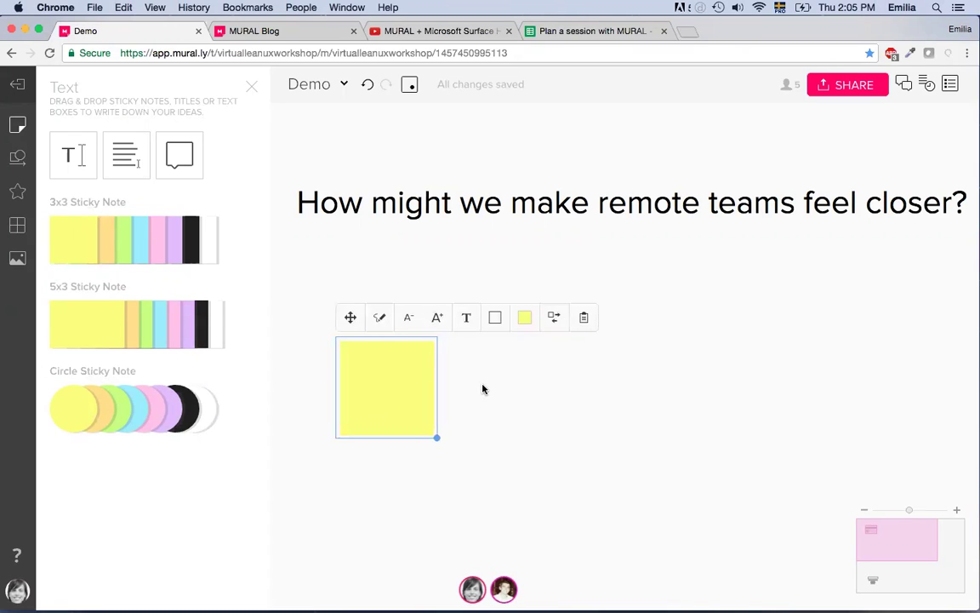
{"action": "type", "text": "Daily"}
{"action": "key", "text": "BackSpace"}
{"action": "type", "text": "y video "}
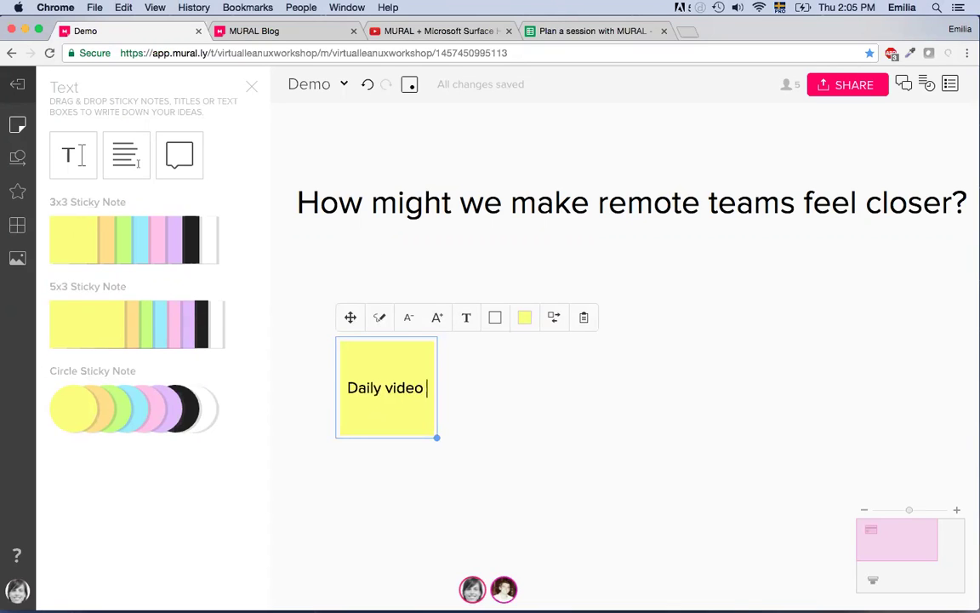
{"action": "type", "text": "check ins"}
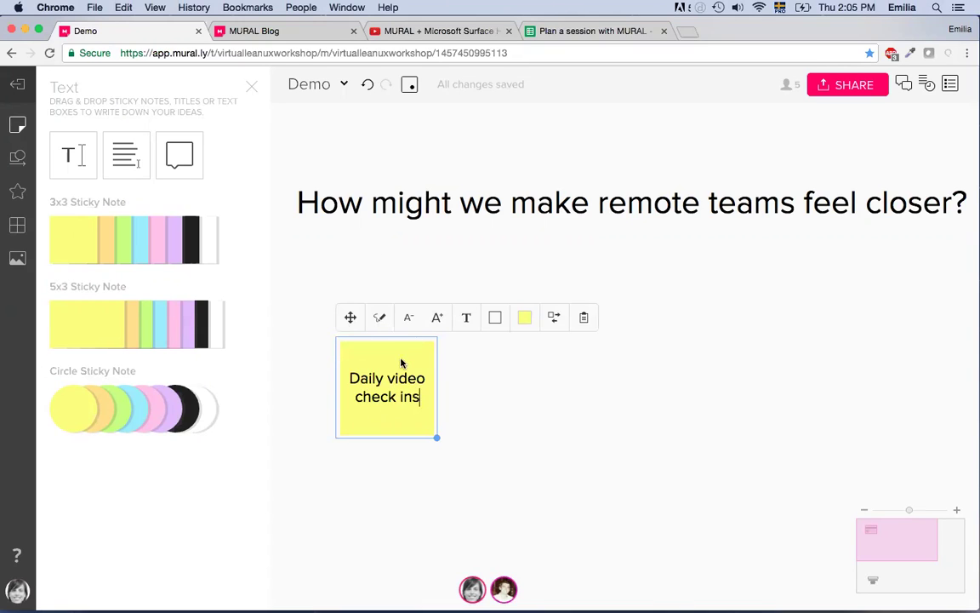
{"action": "left_click", "coordinate": [447, 385]}
- Change the font of the "Daily video check ins" note to Museo Slab
{"action": "left_click", "coordinate": [378, 376]}
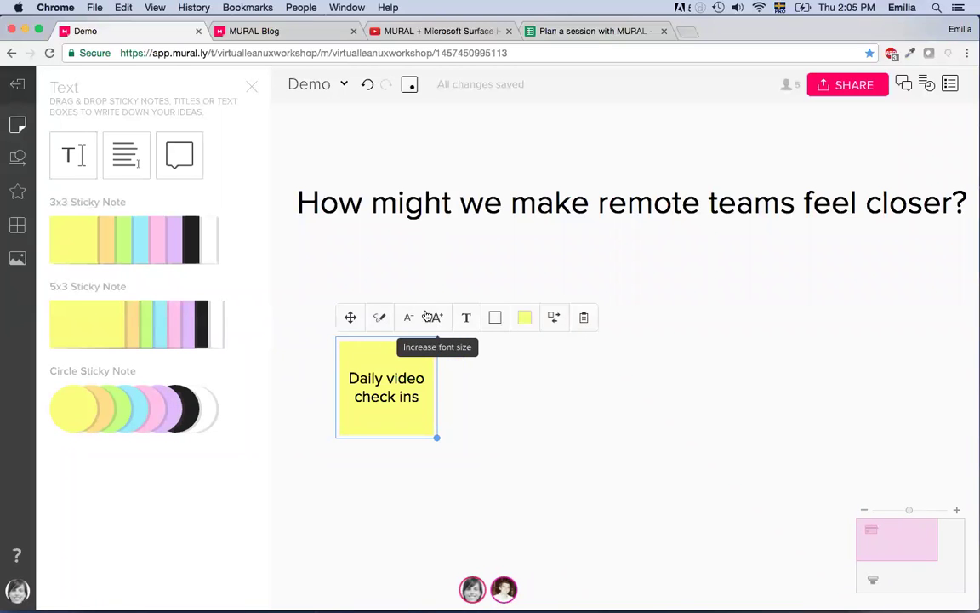
{"action": "left_click", "coordinate": [465, 321]}
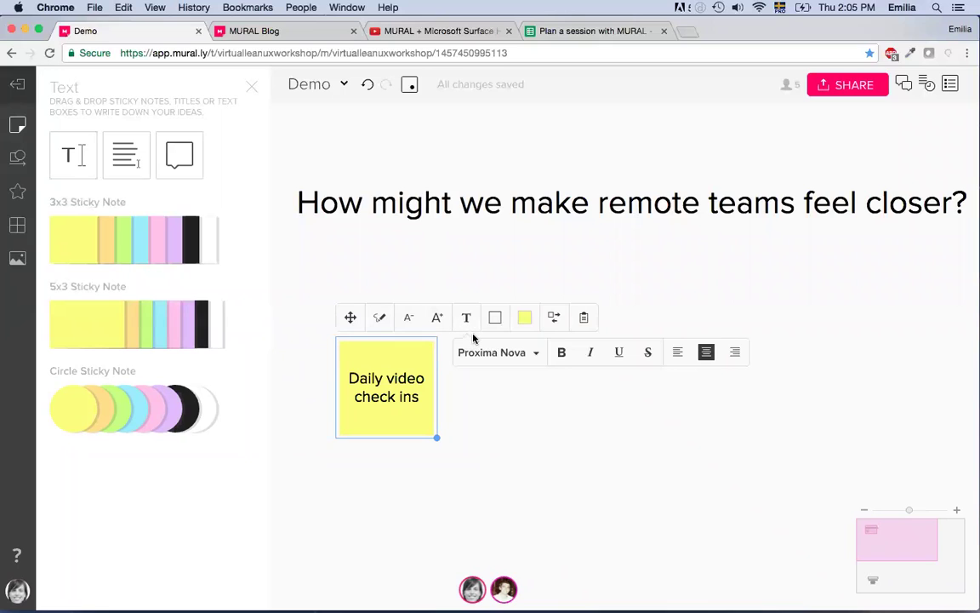
{"action": "left_click", "coordinate": [538, 353]}
{"action": "left_click", "coordinate": [504, 401]}
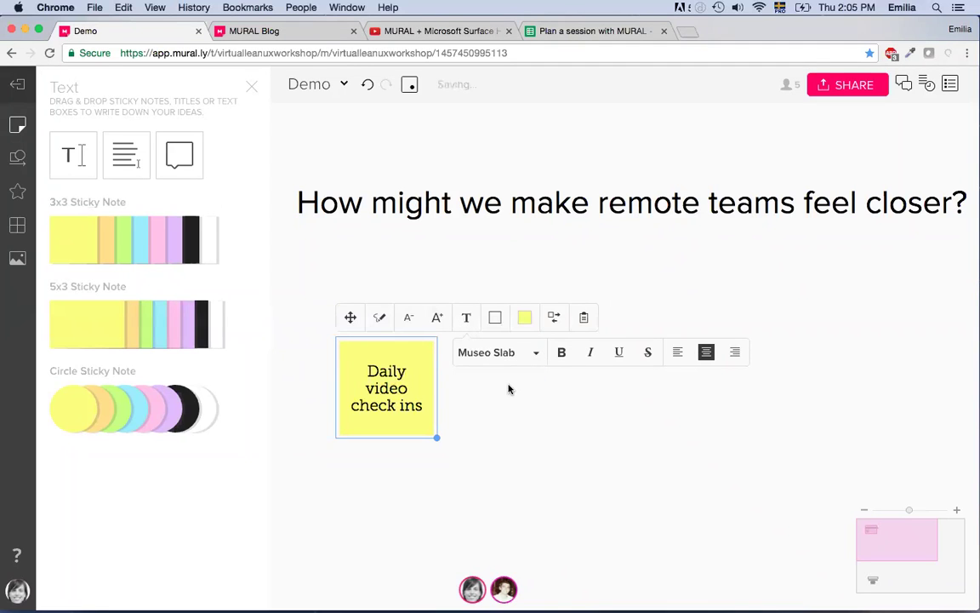
- Restyle the "Daily video check ins" note with a border and pink fill, and move it slightly closer to the title
{"action": "left_click", "coordinate": [496, 318]}
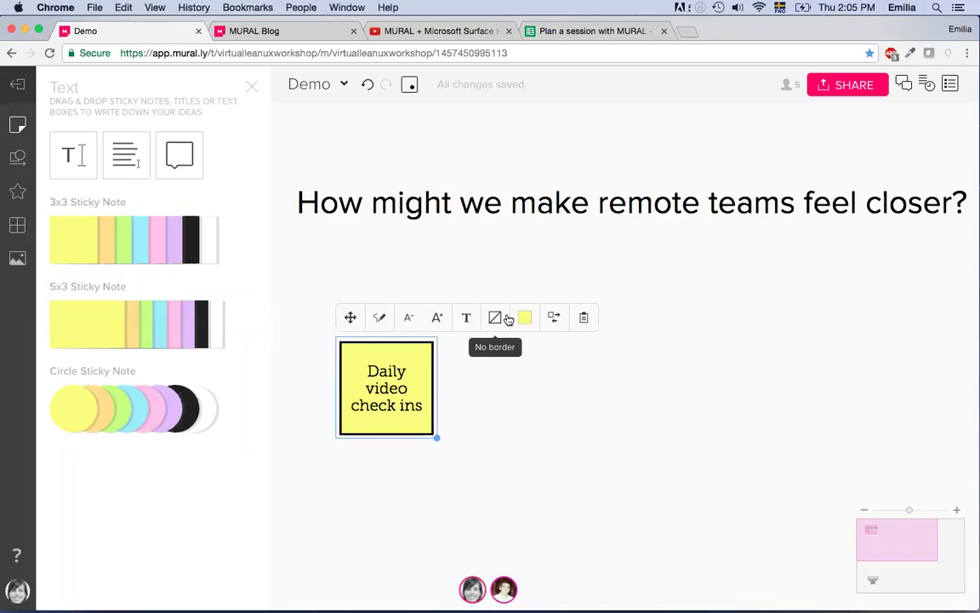
{"action": "left_click", "coordinate": [525, 319]}
{"action": "left_click", "coordinate": [511, 371]}
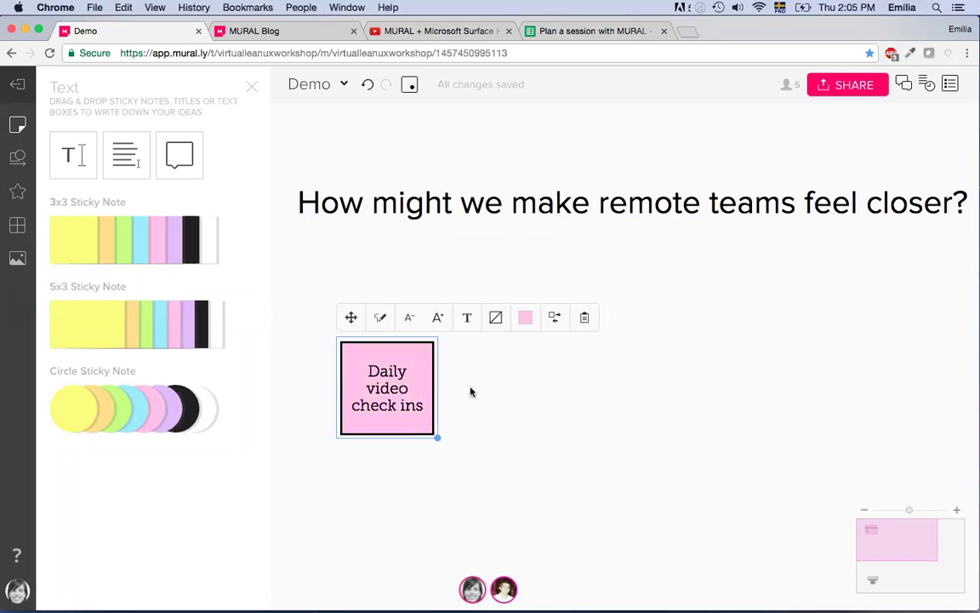
{"action": "mouse_move", "coordinate": [391, 357]}
{"action": "left_mouse_down"}
{"action": "mouse_move", "coordinate": [394, 323]}
{"action": "mouse_move", "coordinate": [388, 359]}
{"action": "left_mouse_up"}
{"action": "left_click", "coordinate": [460, 350]}
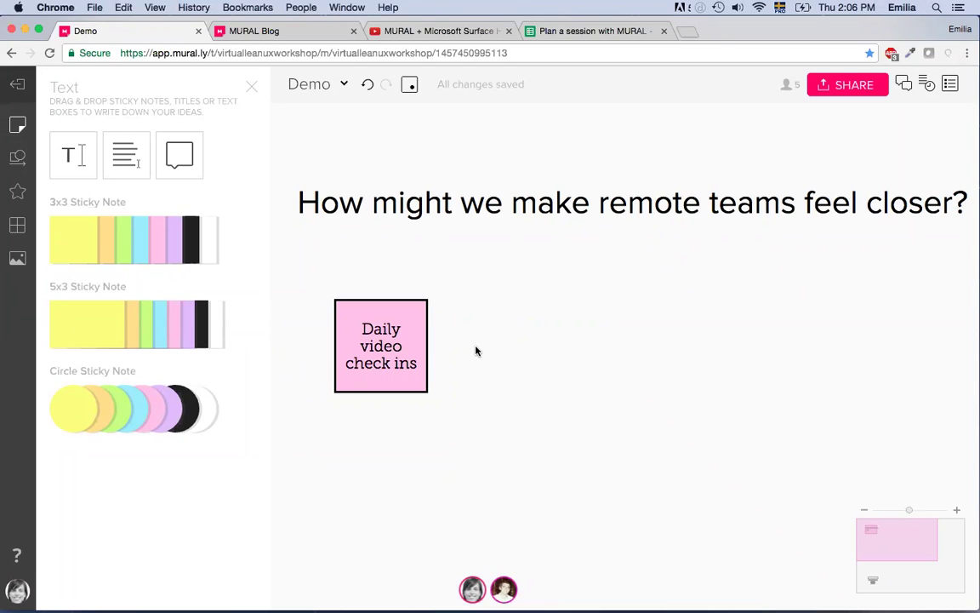
- Create a second matching sticky note beside the first one with the text "Online course together"
{"action": "double_click", "coordinate": [477, 351]}
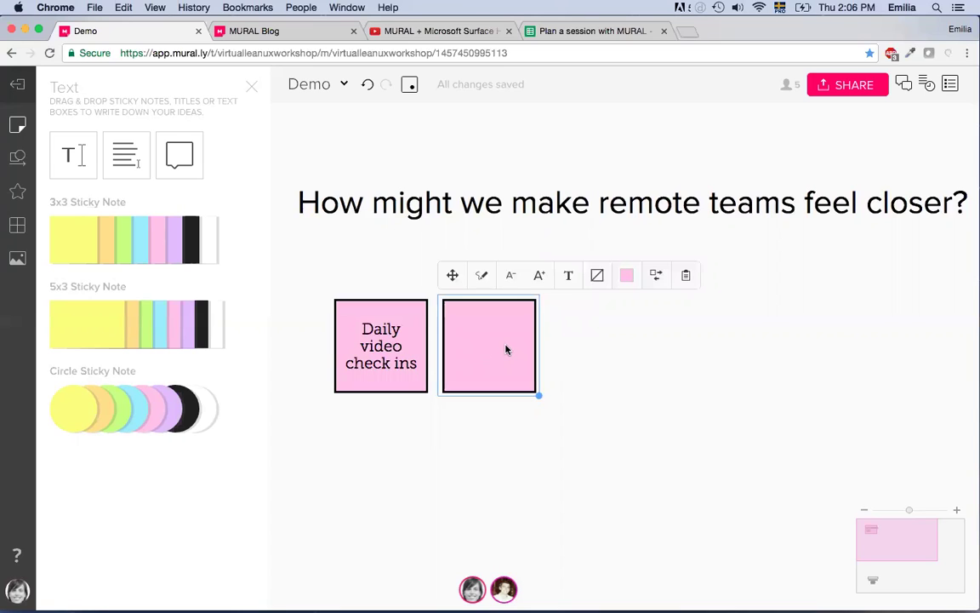
{"action": "type", "text": "Online course together"}
{"action": "left_click", "coordinate": [615, 371]}
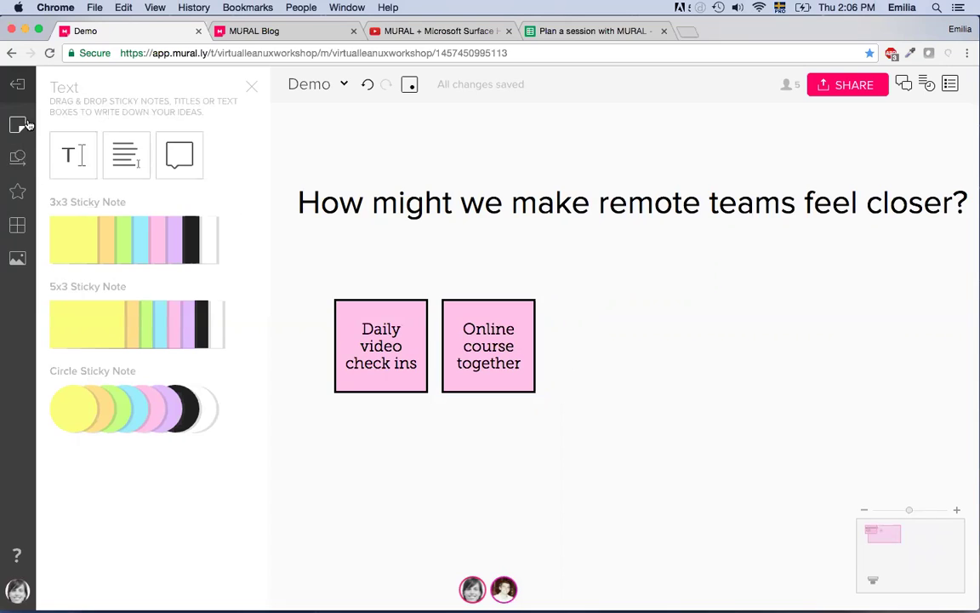
- Connect the "Daily video check ins" note to the "Online course together" note with a straight arrow
{"action": "left_click", "coordinate": [17, 158]}
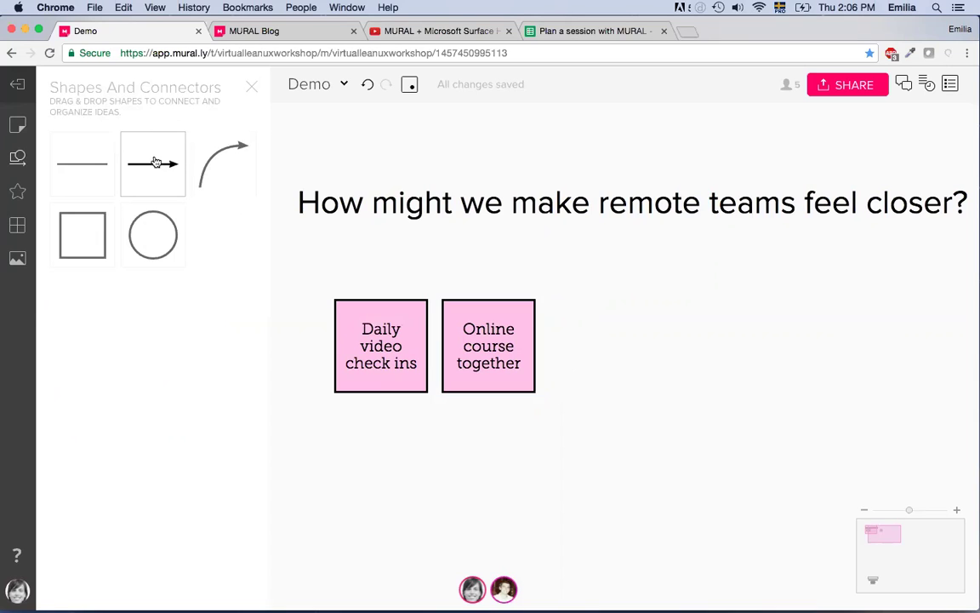
{"action": "left_click_drag", "start_coordinate": [154, 164], "coordinate": [451, 344]}
{"action": "left_click_drag", "start_coordinate": [516, 366], "coordinate": [482, 357]}
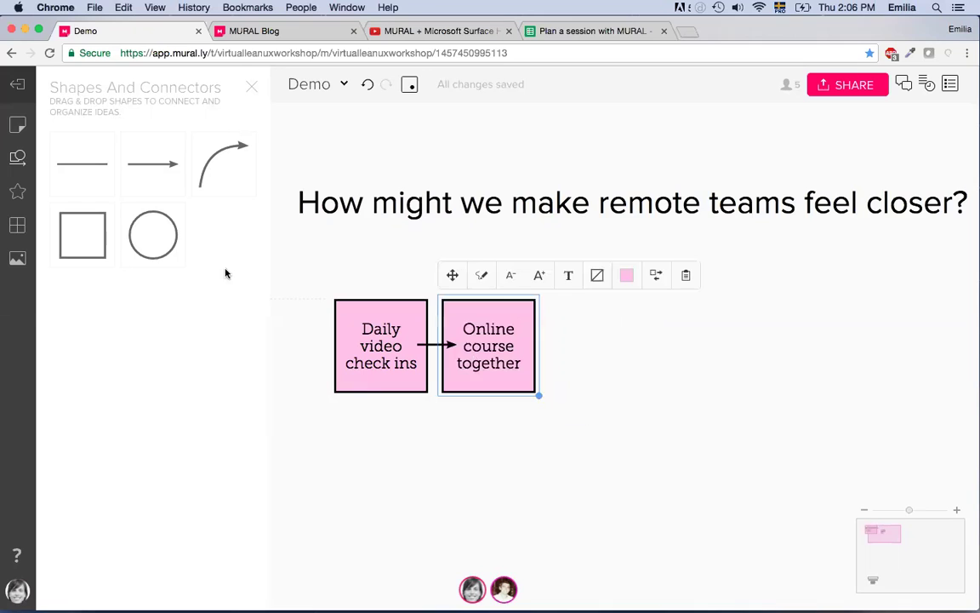
- Add a square shape and enlarge it into a frame surrounding the title and both pink notes
{"action": "left_click_drag", "start_coordinate": [82, 235], "coordinate": [586, 321]}
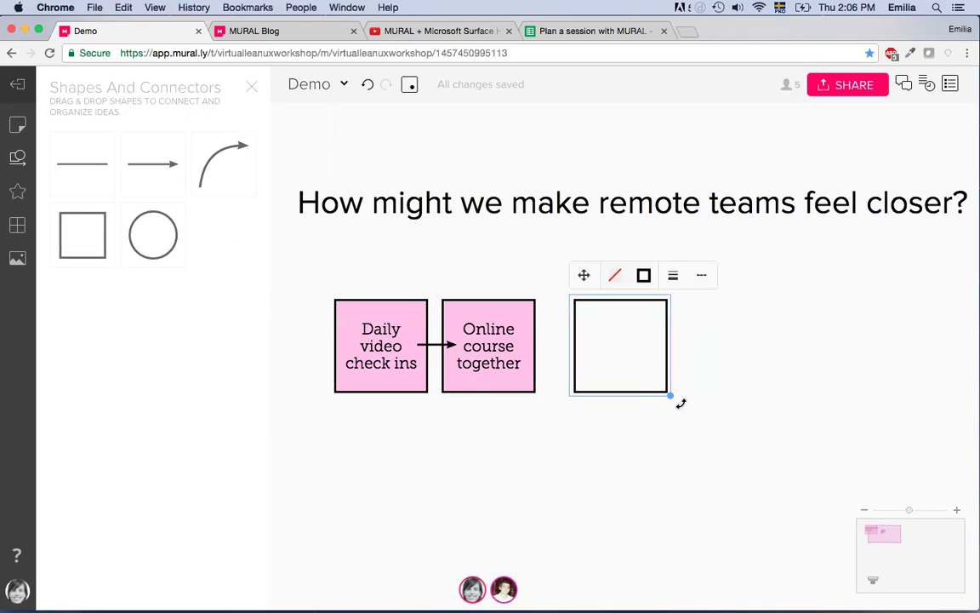
{"action": "left_click_drag", "start_coordinate": [671, 396], "coordinate": [792, 529]}
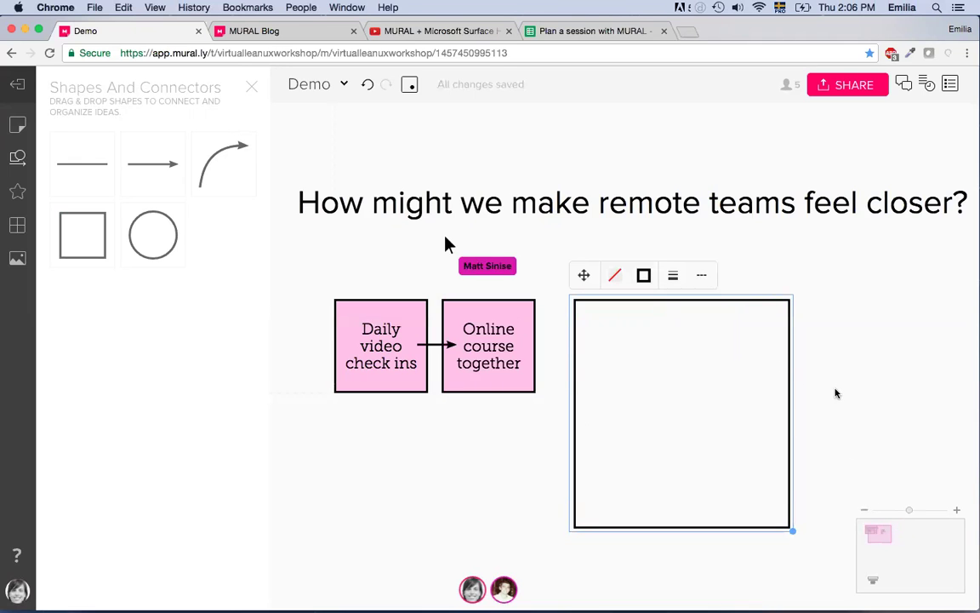
{"action": "scroll", "coordinate": [836, 393], "scroll_direction": "down", "scroll_amount": 3}
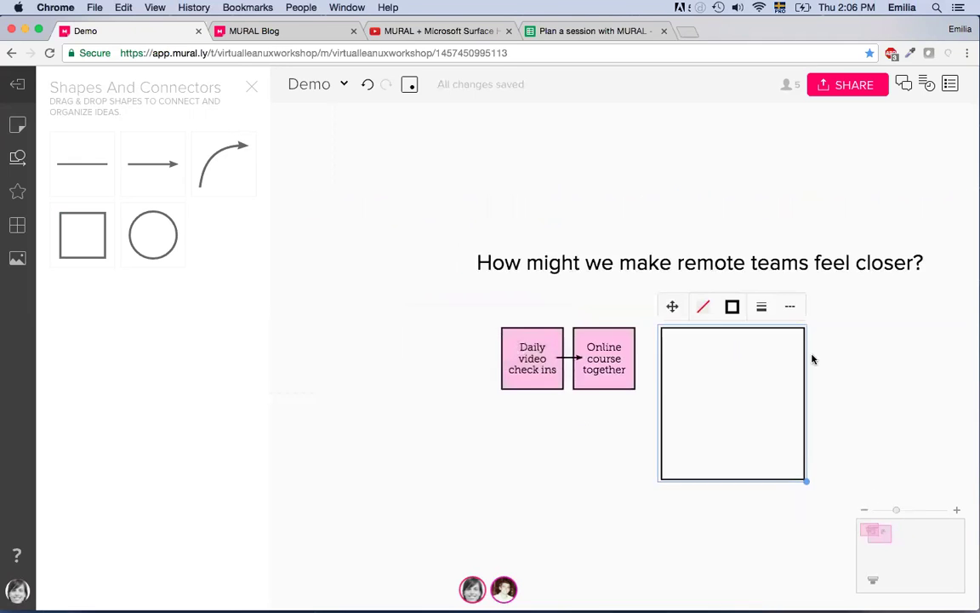
{"action": "scroll", "coordinate": [813, 359], "scroll_direction": "down", "scroll_amount": 2}
{"action": "left_click_drag", "start_coordinate": [690, 361], "coordinate": [437, 239]}
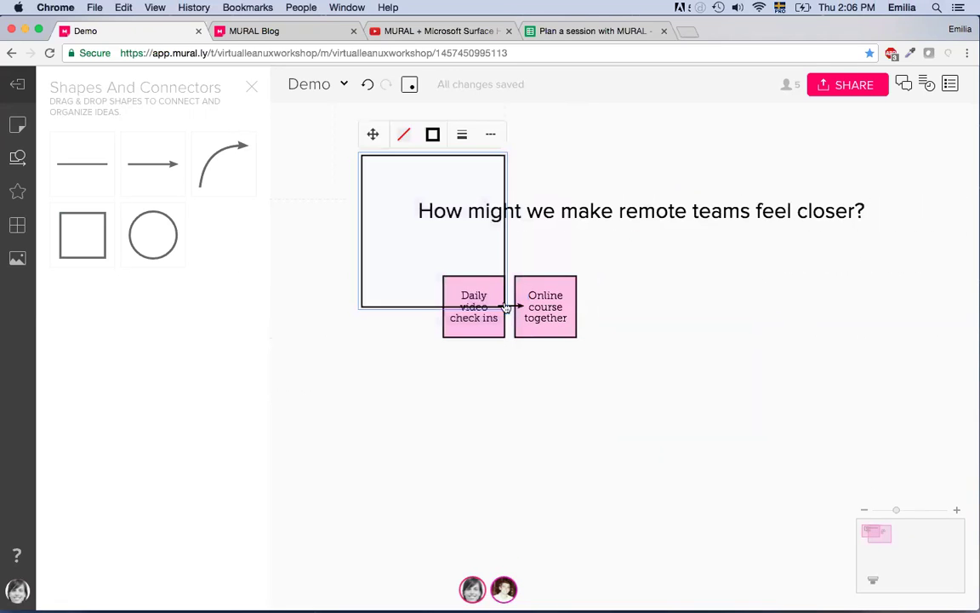
{"action": "left_click_drag", "start_coordinate": [505, 306], "coordinate": [832, 595]}
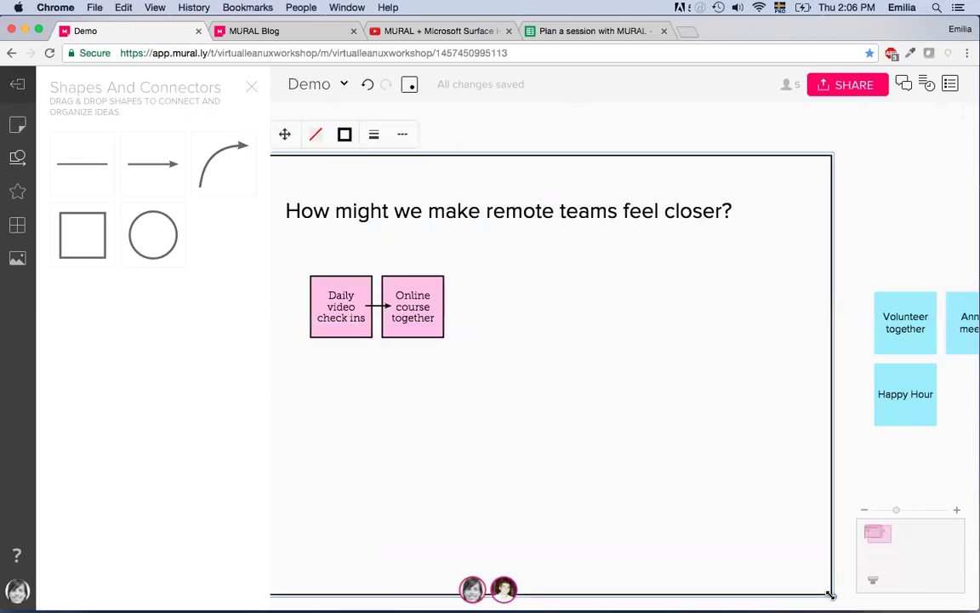
- Send the large rectangular frame to the back and lock it in place
{"action": "right_click", "coordinate": [640, 375]}
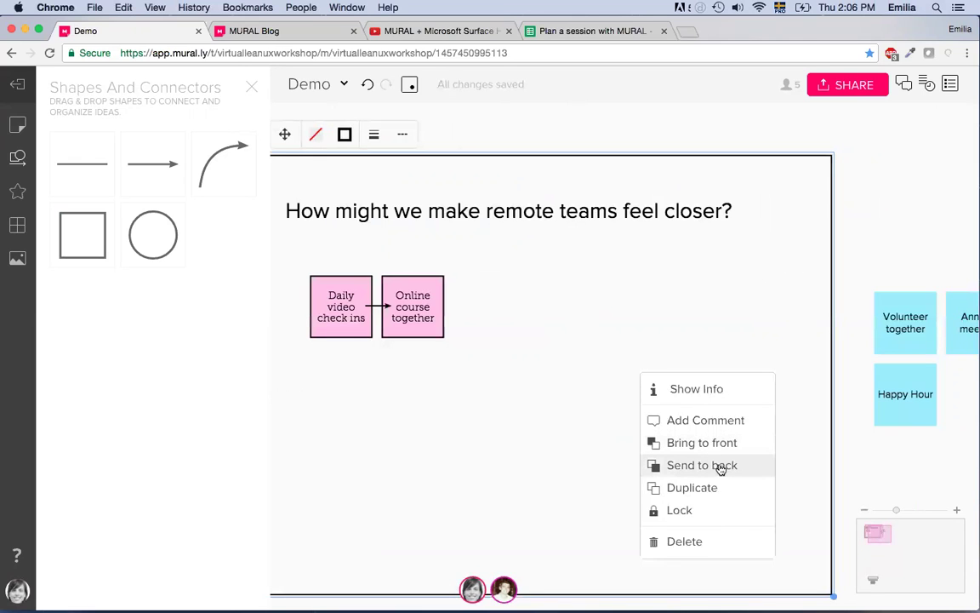
{"action": "left_click", "coordinate": [783, 287]}
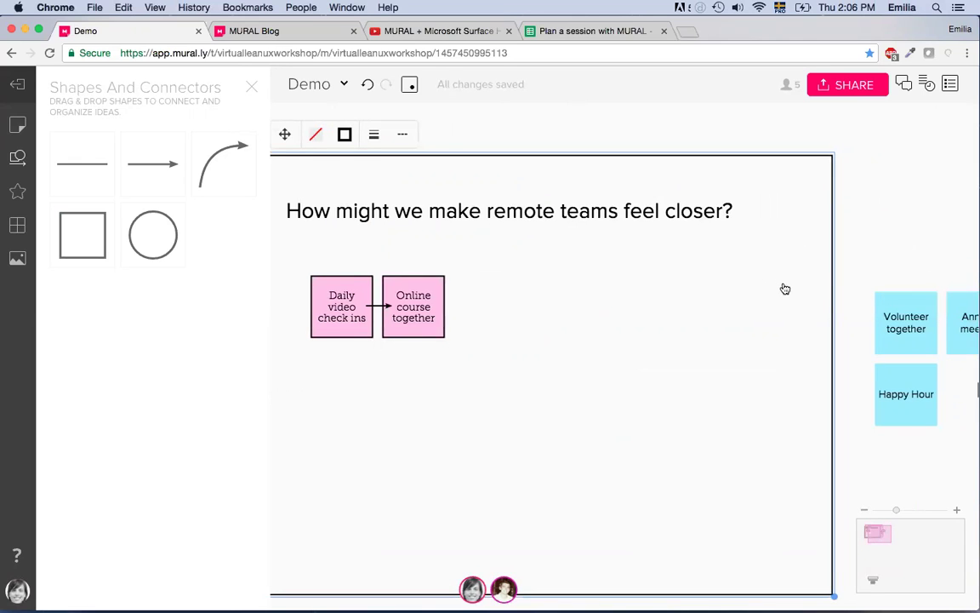
{"action": "right_click", "coordinate": [786, 289]}
{"action": "left_click", "coordinate": [838, 368]}
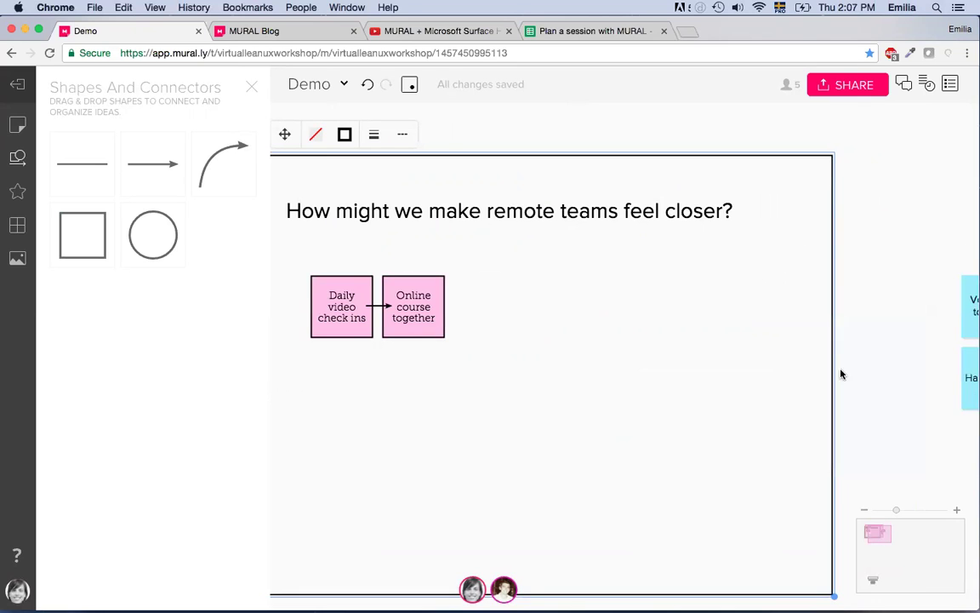
{"action": "scroll", "coordinate": [917, 360], "scroll_direction": "down", "scroll_amount": 3}
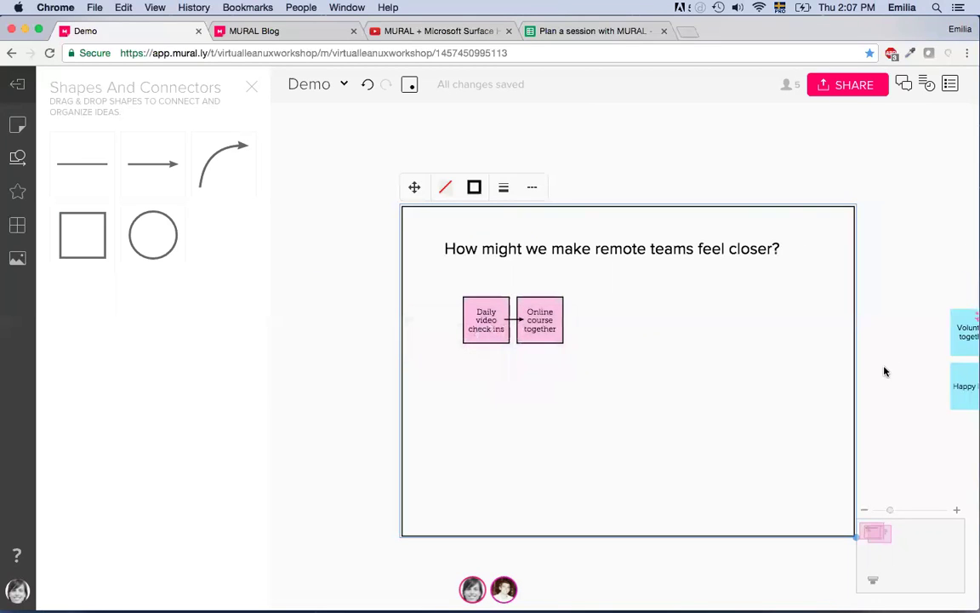
{"action": "scroll", "coordinate": [808, 327], "scroll_direction": "right", "scroll_amount": 1}
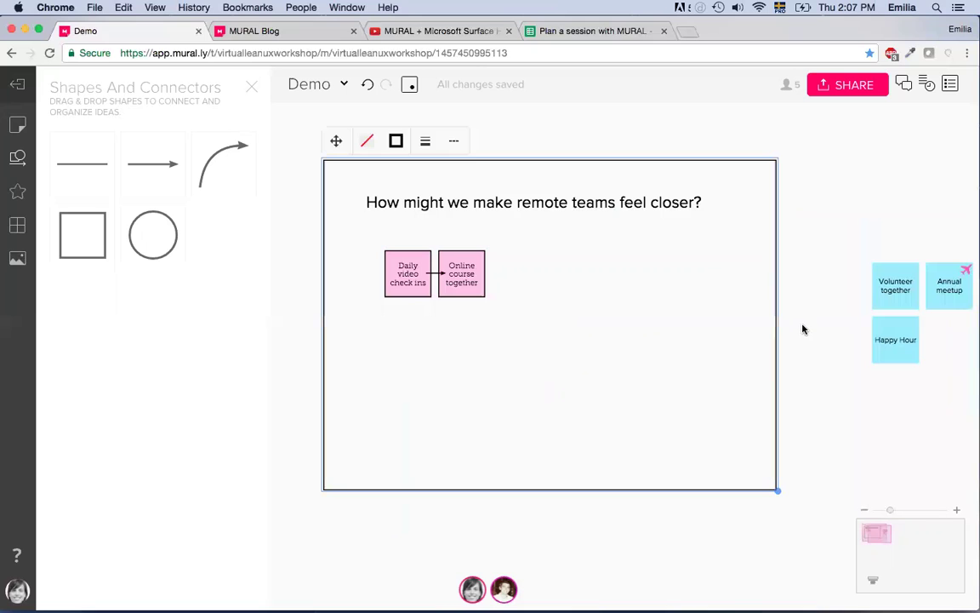
{"action": "right_click", "coordinate": [736, 336]}
{"action": "left_click", "coordinate": [770, 466]}
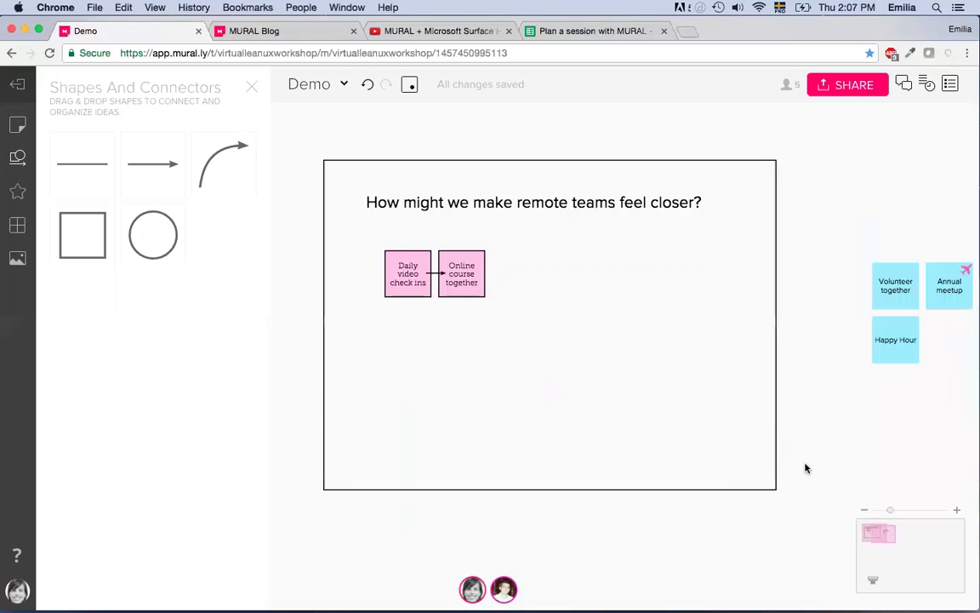
- Examine the group of blue sticky notes outside the frame at 100% zoom
{"action": "scroll", "coordinate": [761, 464], "scroll_direction": "right", "scroll_amount": 2}
{"action": "scroll", "coordinate": [778, 451], "scroll_direction": "left", "scroll_amount": 1}
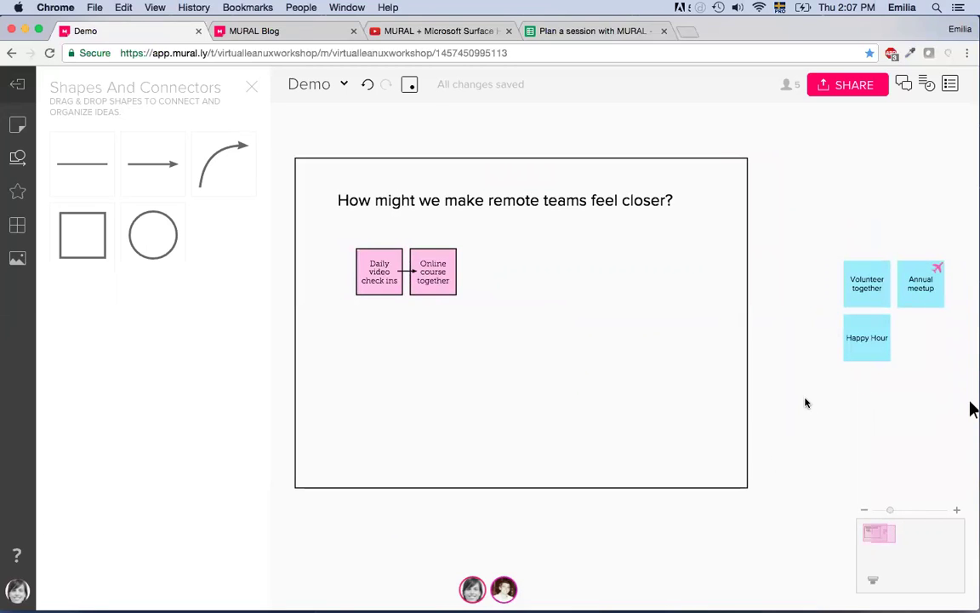
{"action": "scroll", "coordinate": [786, 382], "scroll_direction": "right", "scroll_amount": 1}
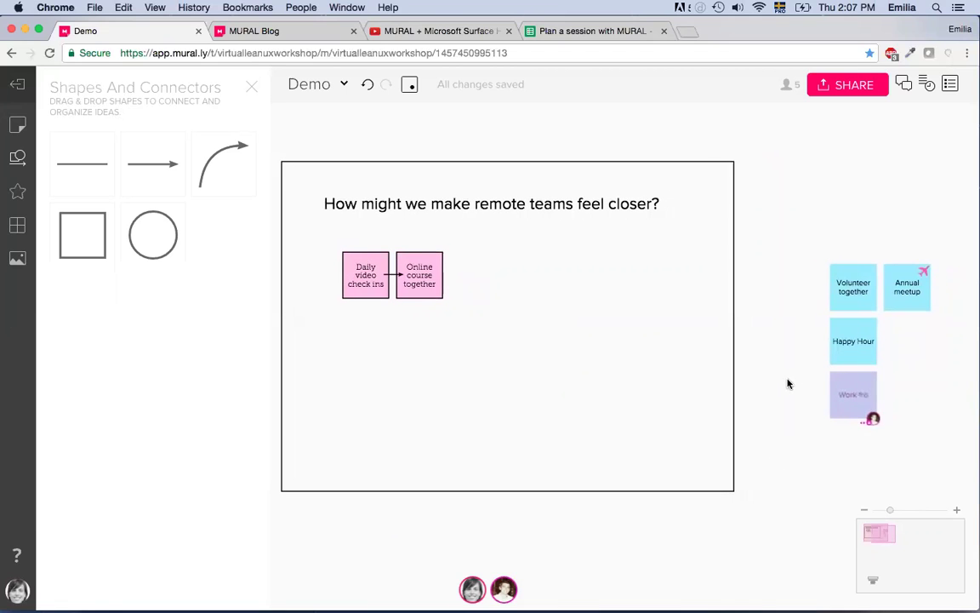
{"action": "scroll", "coordinate": [788, 379], "scroll_direction": "up", "scroll_amount": 5}
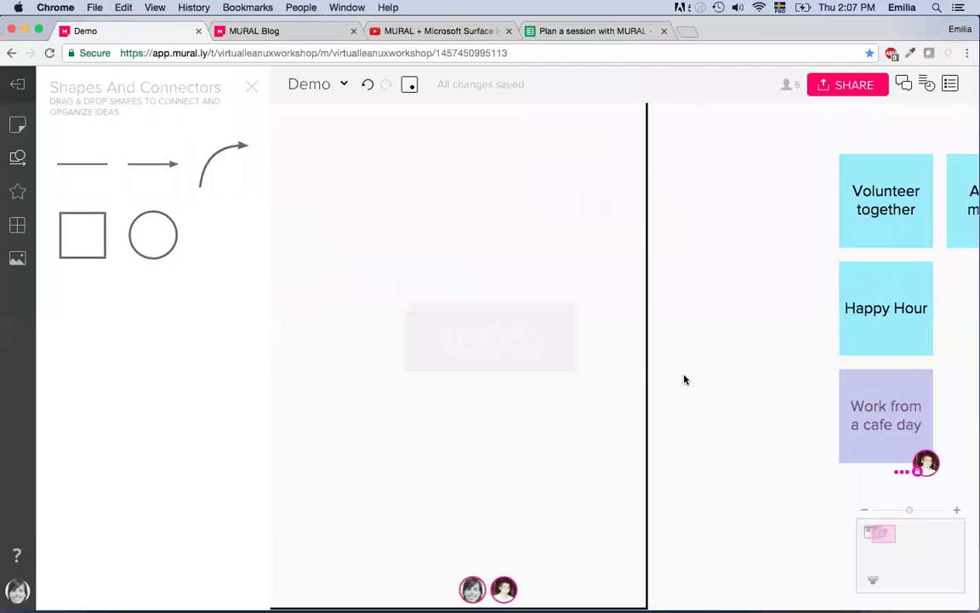
{"action": "scroll", "coordinate": [589, 326], "scroll_direction": "right", "scroll_amount": 4}
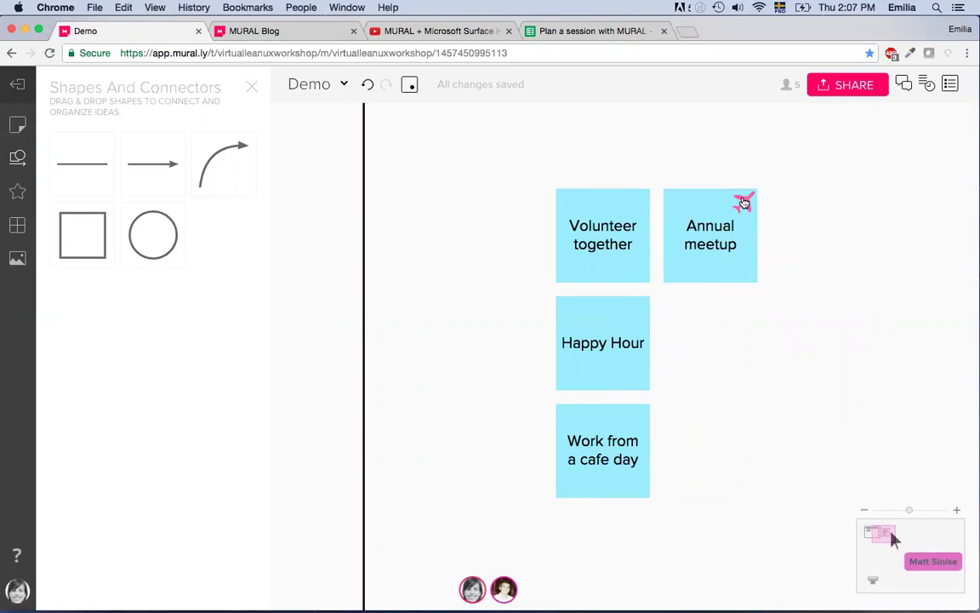
- Add a flame icon beside the "Happy Hour" note and colour it orange
{"action": "left_click", "coordinate": [745, 203]}
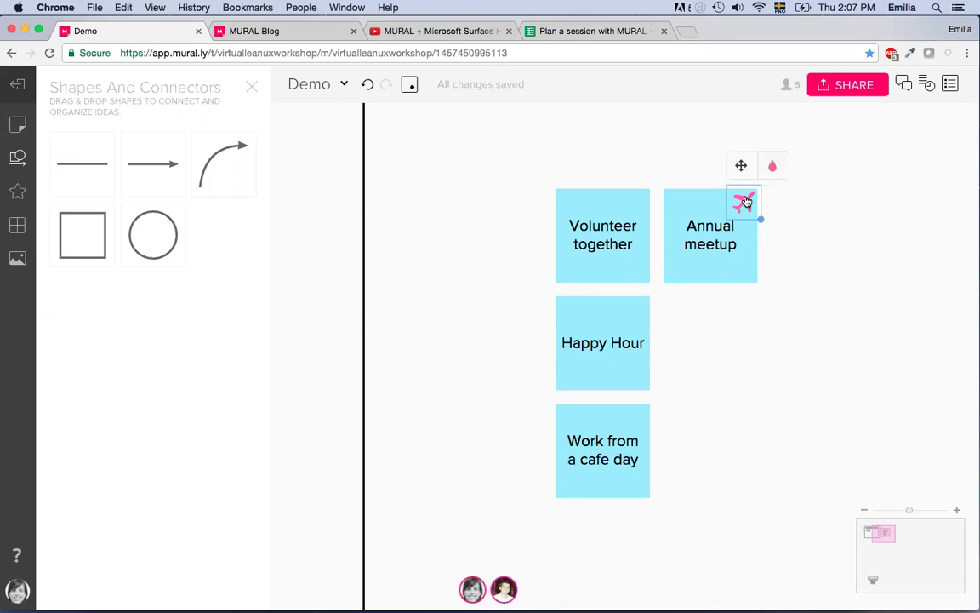
{"action": "left_click", "coordinate": [17, 193]}
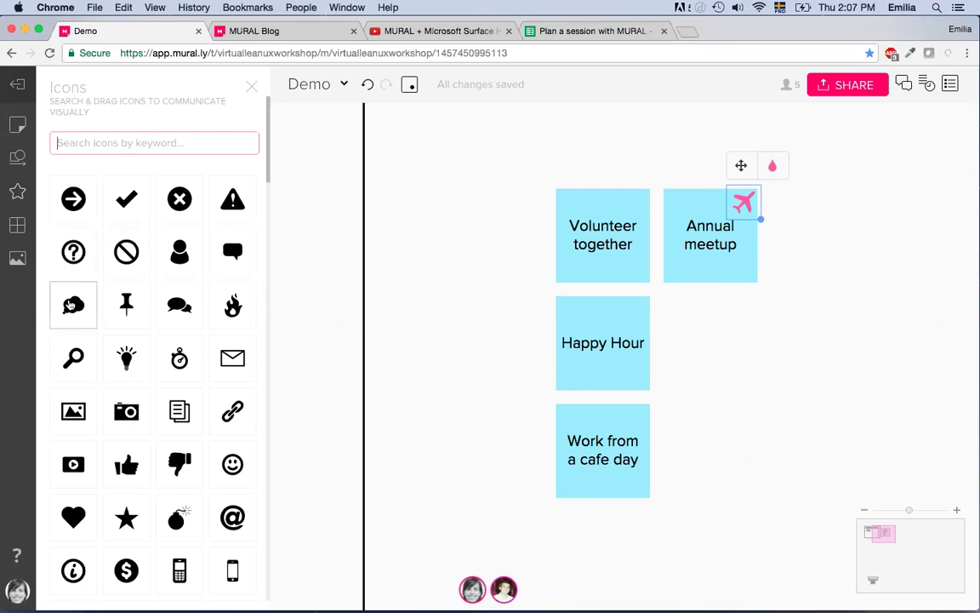
{"action": "left_click_drag", "start_coordinate": [234, 307], "coordinate": [791, 409]}
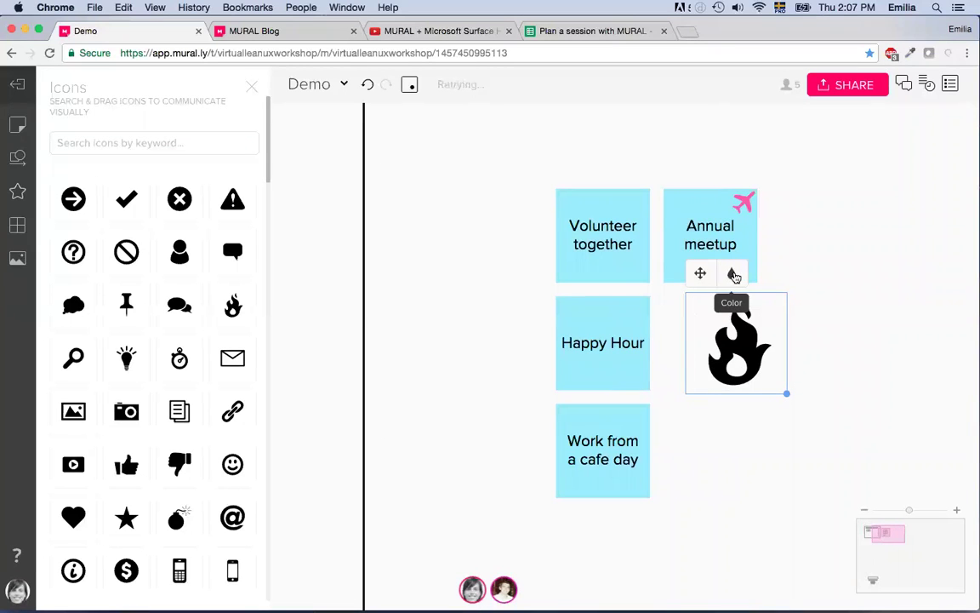
{"action": "left_click", "coordinate": [733, 274]}
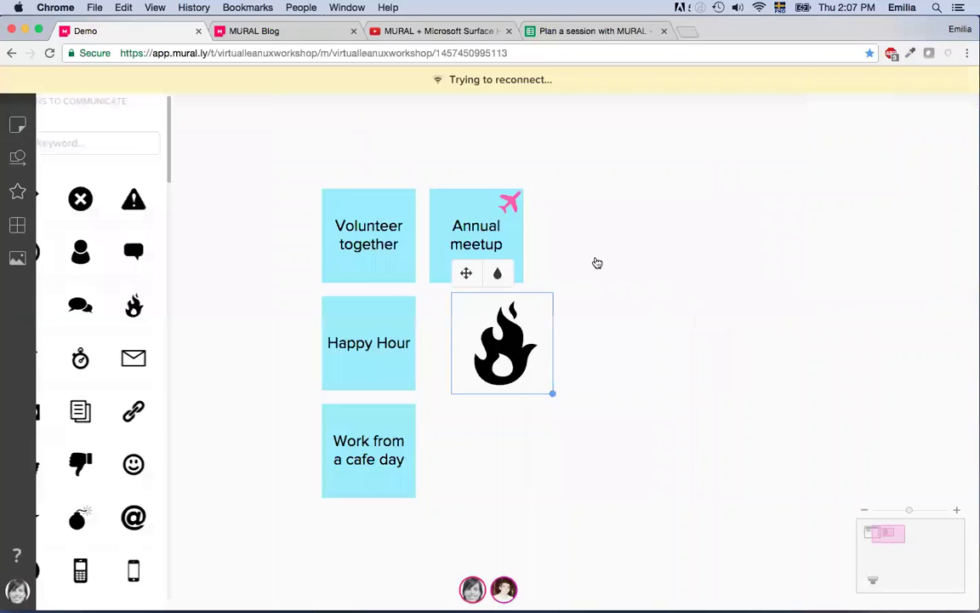
{"action": "left_click", "coordinate": [727, 273]}
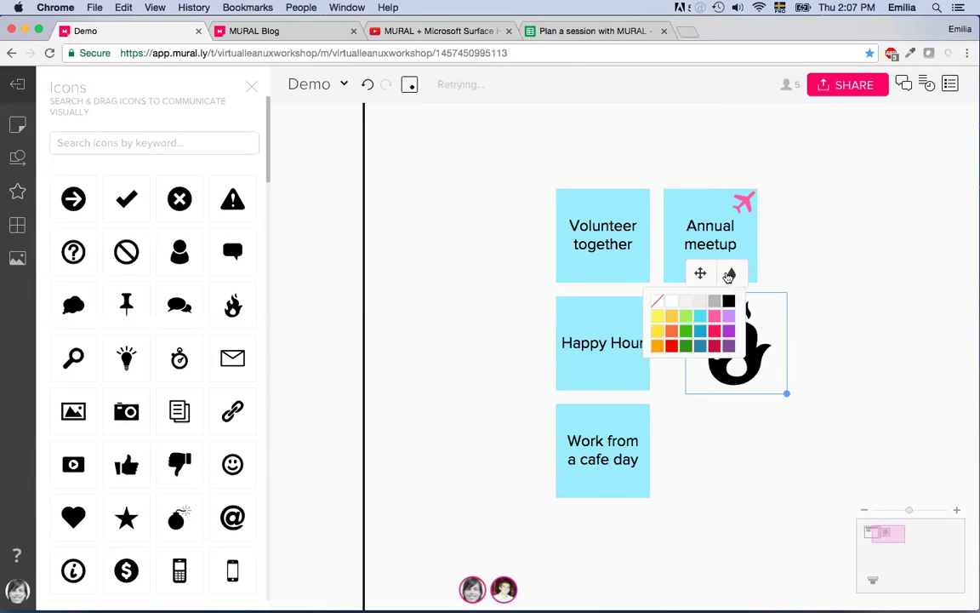
{"action": "left_click", "coordinate": [670, 337]}
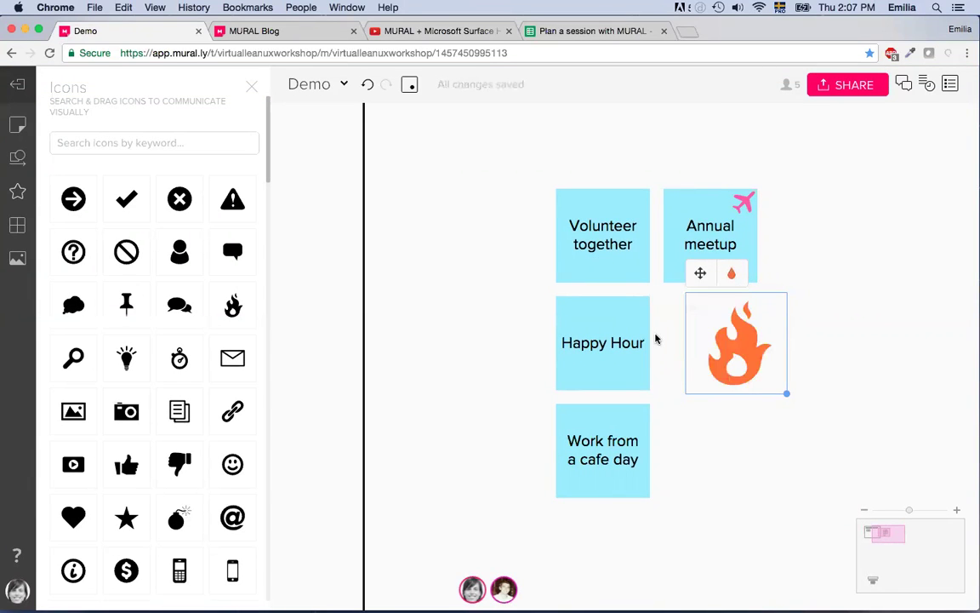
{"action": "left_click", "coordinate": [850, 359]}
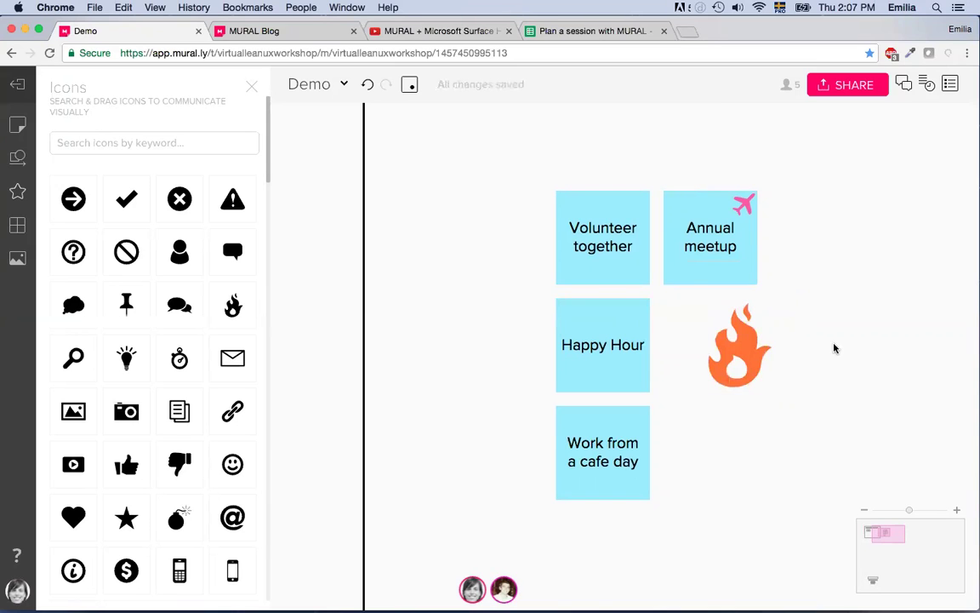
- Move the orange flame icon closer to the "Happy Hour" note, beneath the "Annual meetup" note
{"action": "scroll", "coordinate": [833, 348], "scroll_direction": "down", "scroll_amount": 3}
{"action": "left_click_drag", "start_coordinate": [765, 349], "coordinate": [753, 349]}
{"action": "left_click", "coordinate": [774, 397]}
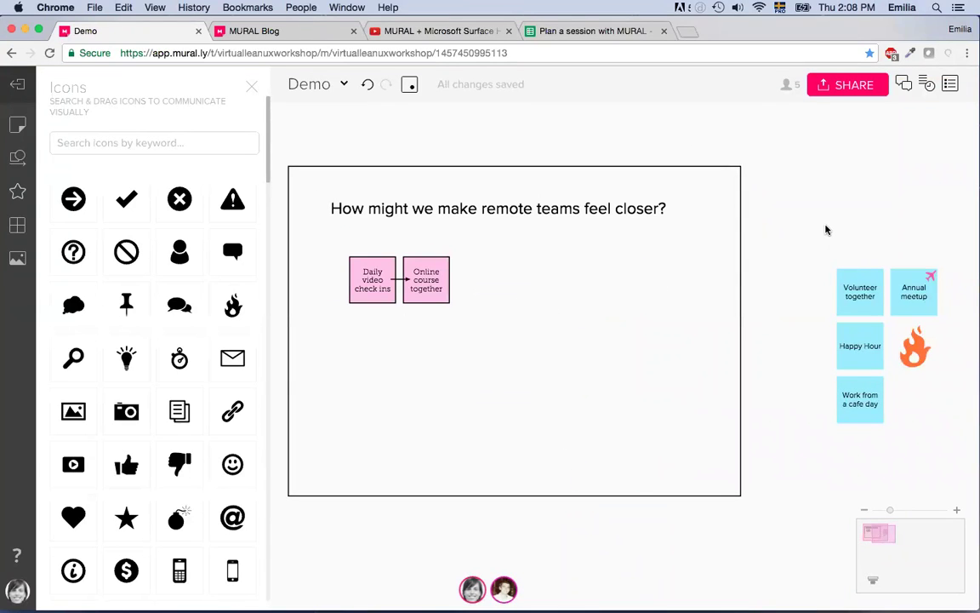
{"action": "scroll", "coordinate": [814, 258], "scroll_direction": "down", "scroll_amount": 2}
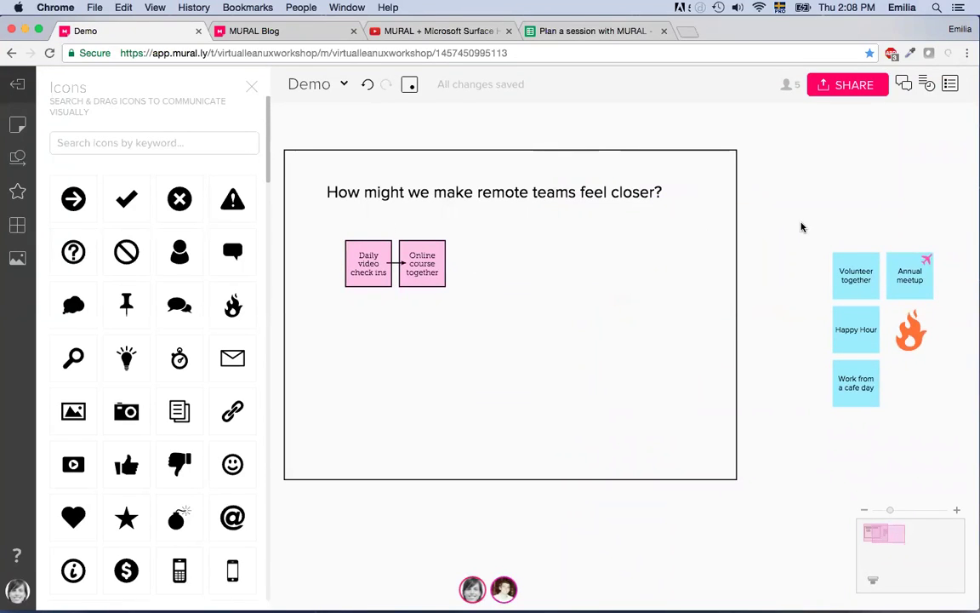
{"action": "scroll", "coordinate": [800, 227], "scroll_direction": "up", "scroll_amount": 5}
{"action": "scroll", "coordinate": [739, 203], "scroll_direction": "right", "scroll_amount": 5}
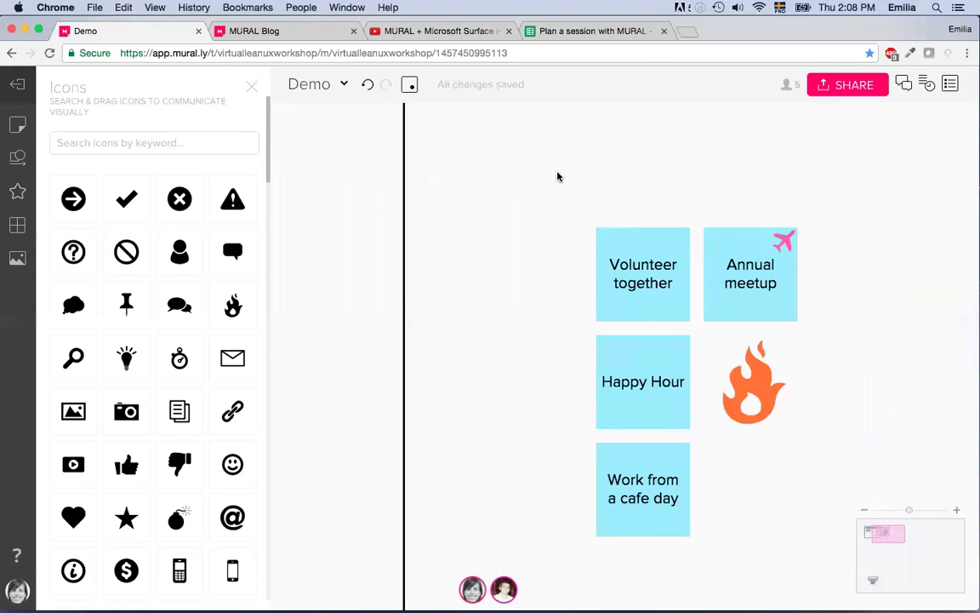
{"action": "scroll", "coordinate": [552, 174], "scroll_direction": "right", "scroll_amount": 2}
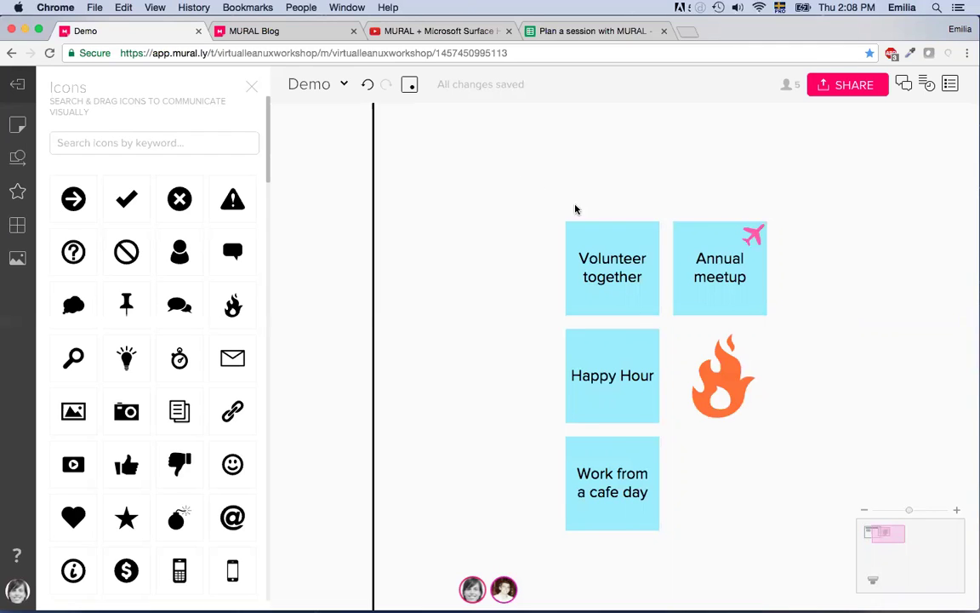
{"action": "left_click", "coordinate": [611, 273]}
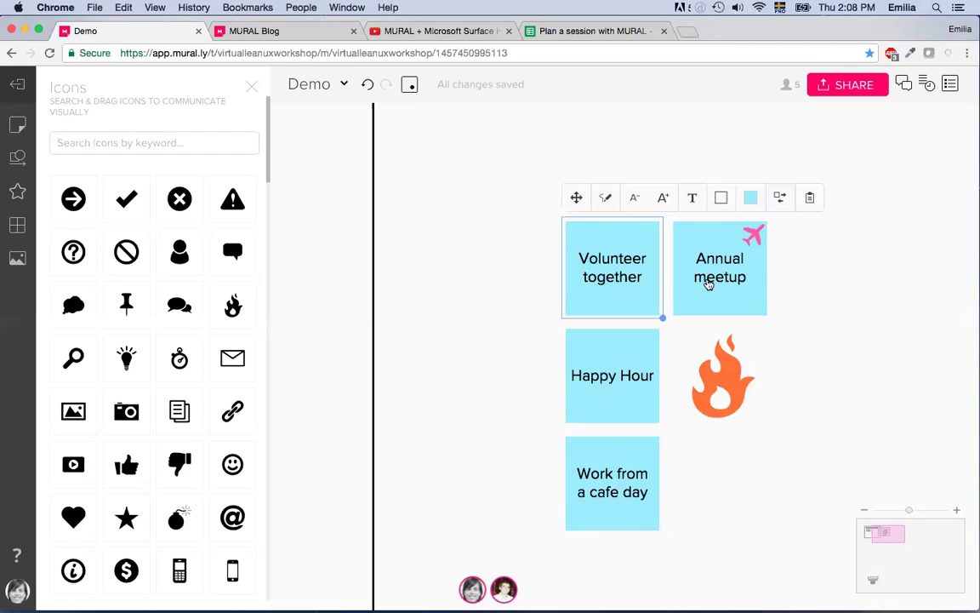
{"action": "left_click", "coordinate": [698, 309], "text": "shift"}
{"action": "left_click", "coordinate": [605, 376], "text": "shift"}
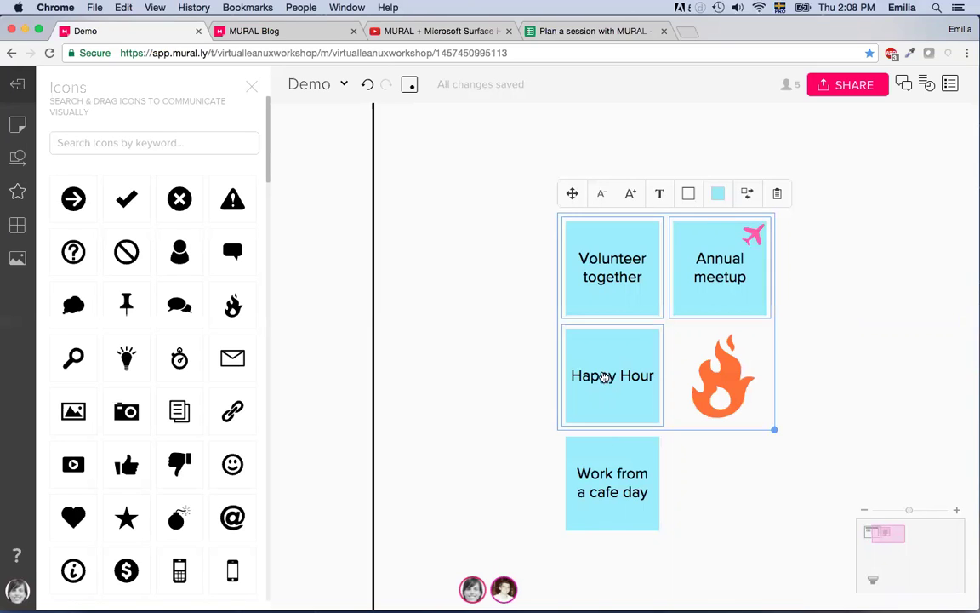
{"action": "left_click", "coordinate": [612, 468], "text": "shift"}
{"action": "left_click", "coordinate": [536, 327]}
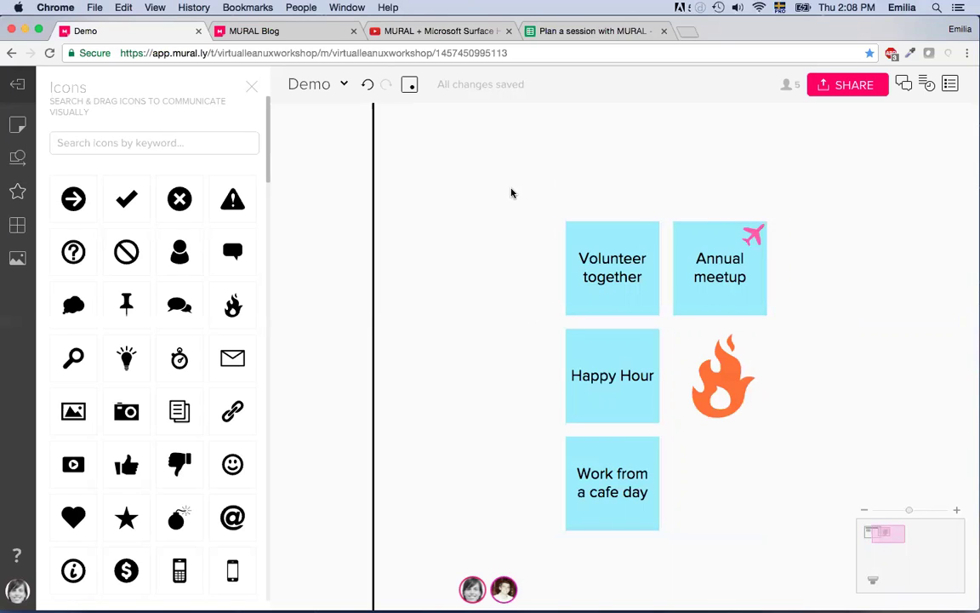
- Select the four blue notes with their airplane and flame icons and move the group inside the frame, to the right of the pink notes
{"action": "left_click_drag", "start_coordinate": [507, 173], "coordinate": [816, 574]}
{"action": "scroll", "coordinate": [682, 404], "scroll_direction": "down", "scroll_amount": 5}
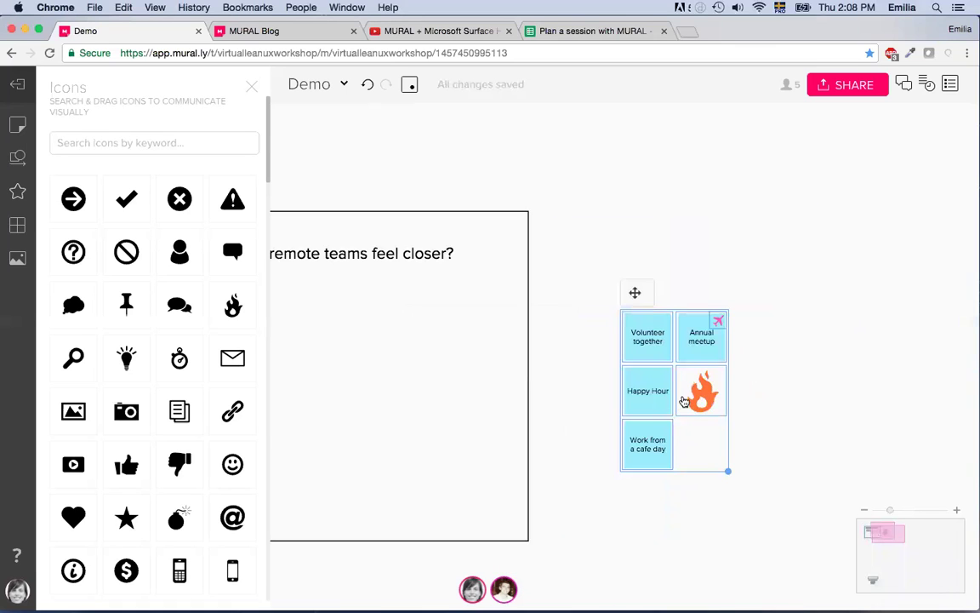
{"action": "left_click_drag", "start_coordinate": [641, 361], "coordinate": [474, 355]}
{"action": "left_click", "coordinate": [622, 367]}
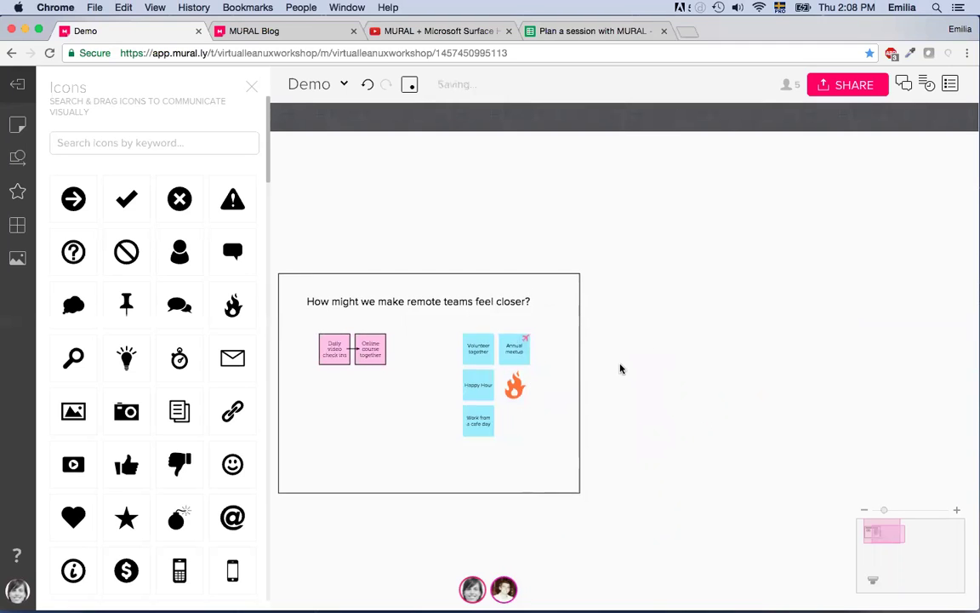
{"action": "left_click_drag", "start_coordinate": [621, 367], "coordinate": [735, 328]}
{"action": "scroll", "coordinate": [556, 313], "scroll_direction": "up", "scroll_amount": 3}
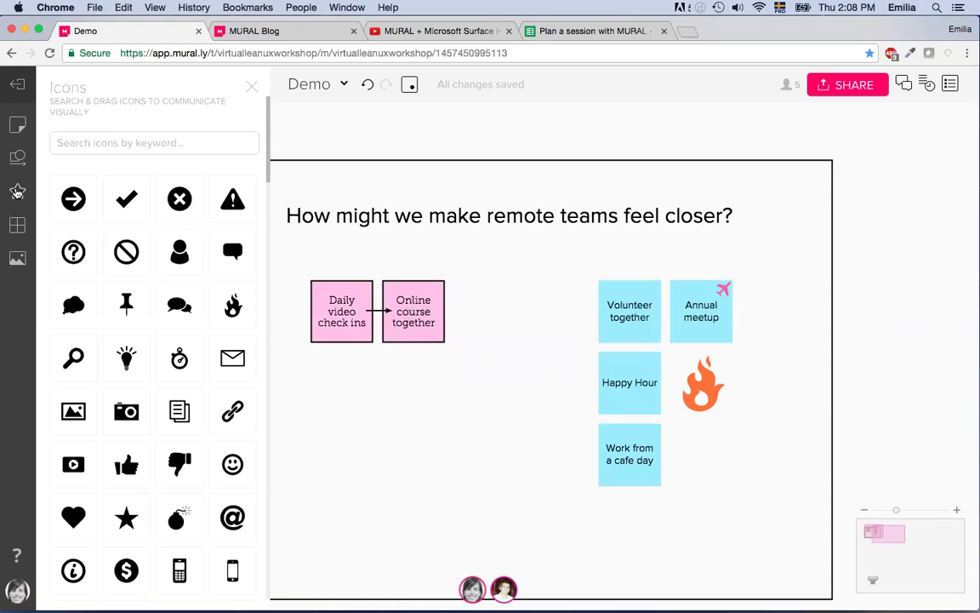
- Look through the Layouts frameworks, such as the Freeform area, Grid area, 3x3 Grid and 3 Lines
{"action": "left_click", "coordinate": [17, 225]}
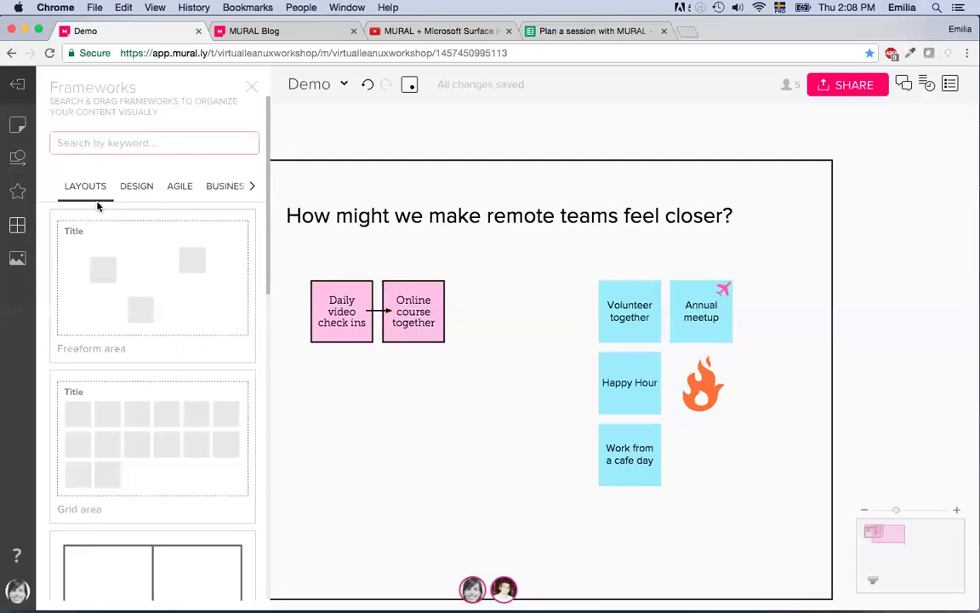
{"action": "scroll", "coordinate": [192, 315], "scroll_direction": "down", "scroll_amount": 1}
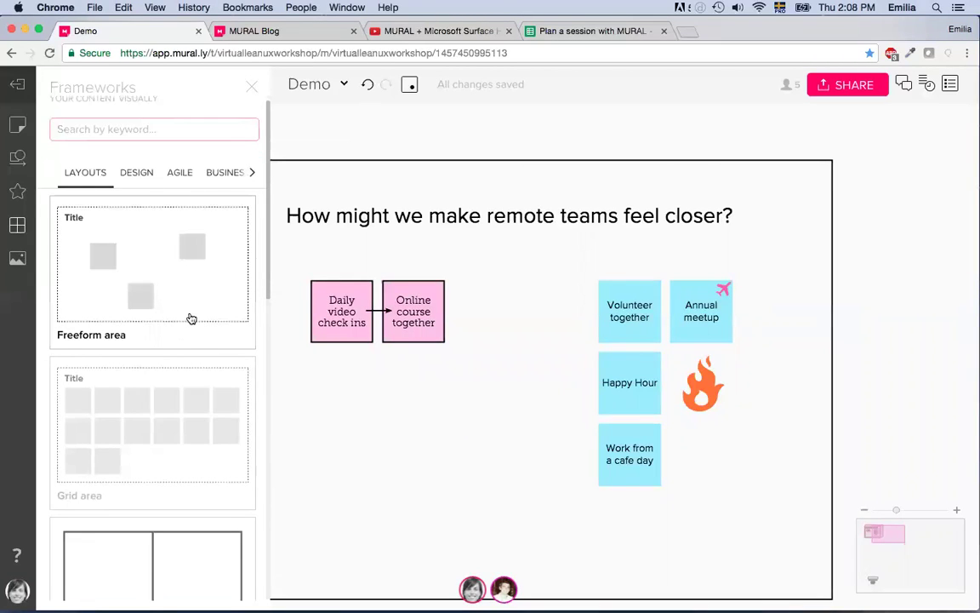
{"action": "scroll", "coordinate": [189, 327], "scroll_direction": "down", "scroll_amount": 3}
{"action": "scroll", "coordinate": [165, 385], "scroll_direction": "down", "scroll_amount": 3}
{"action": "scroll", "coordinate": [167, 387], "scroll_direction": "down", "scroll_amount": 5}
{"action": "scroll", "coordinate": [166, 403], "scroll_direction": "down", "scroll_amount": 2}
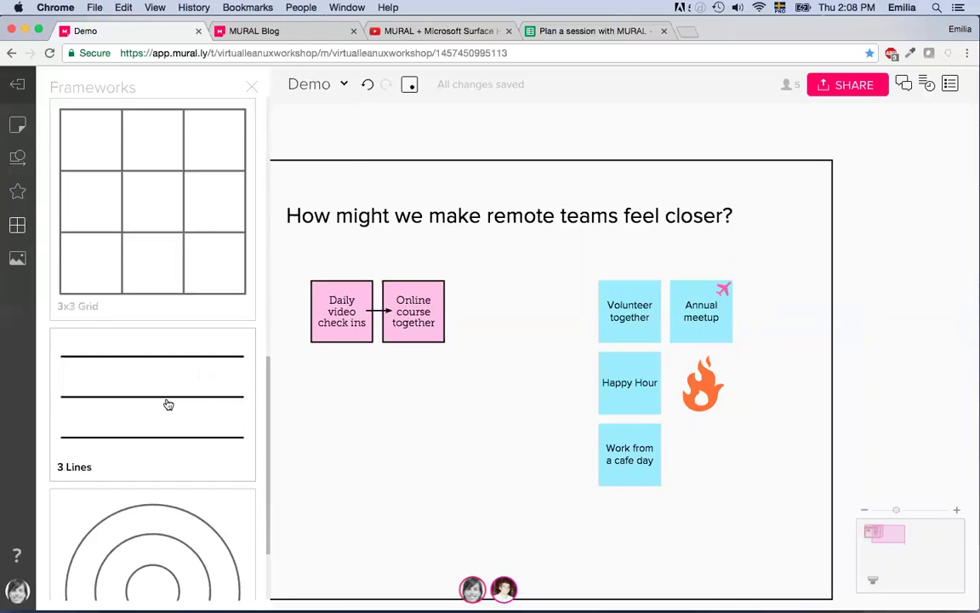
{"action": "scroll", "coordinate": [168, 404], "scroll_direction": "down", "scroll_amount": 3}
{"action": "scroll", "coordinate": [166, 402], "scroll_direction": "up", "scroll_amount": 15}
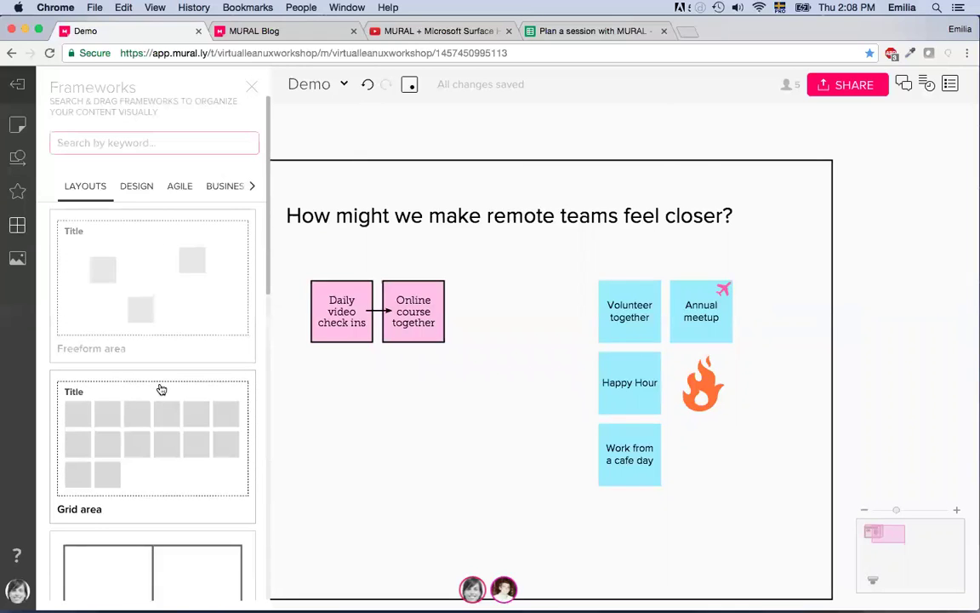
- Look through the Design, Agile and Business frameworks, including the Business Model Canvas, Event Model Canvas and 5 Whys
{"action": "left_click", "coordinate": [137, 187]}
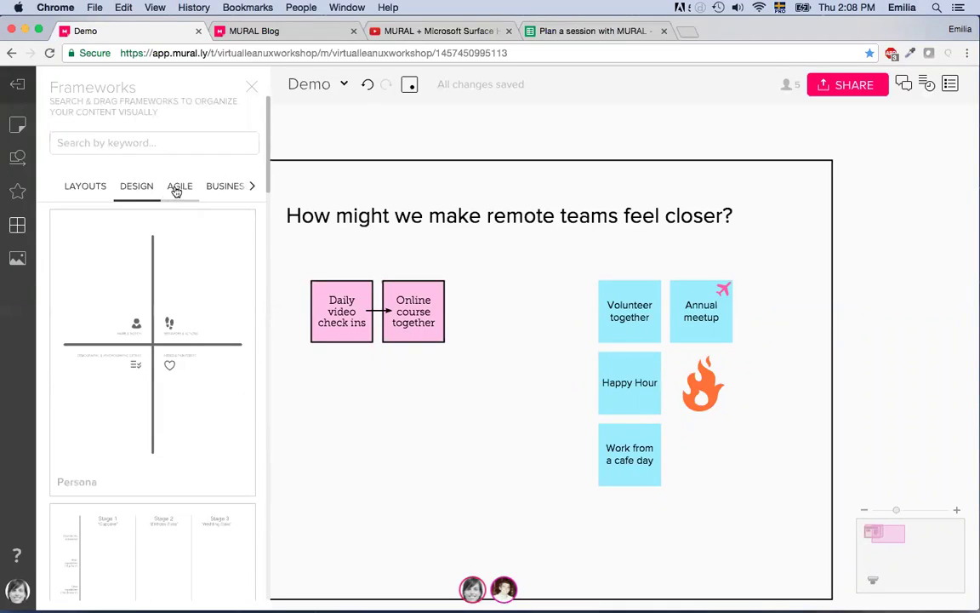
{"action": "left_click", "coordinate": [179, 189]}
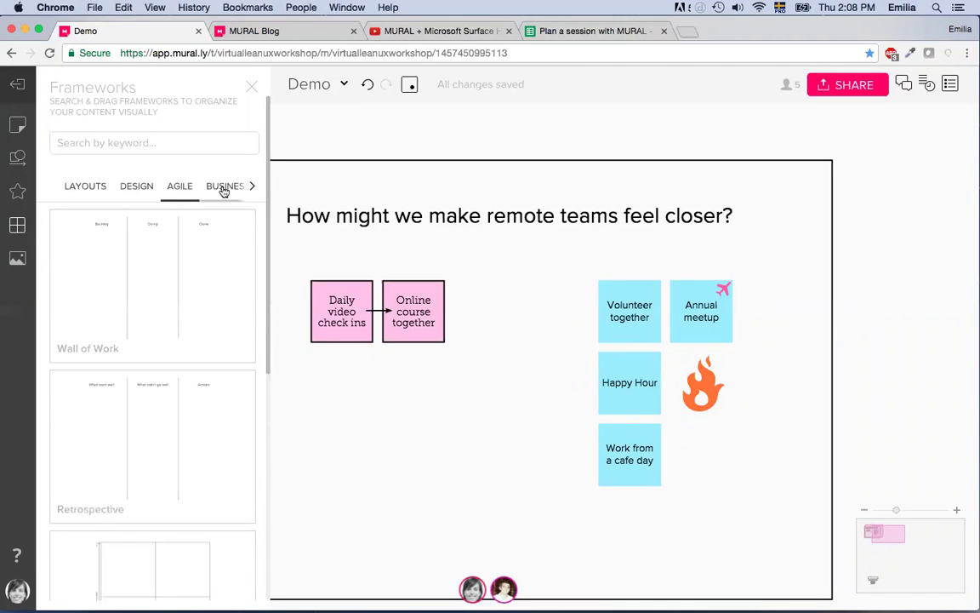
{"action": "left_click", "coordinate": [224, 188]}
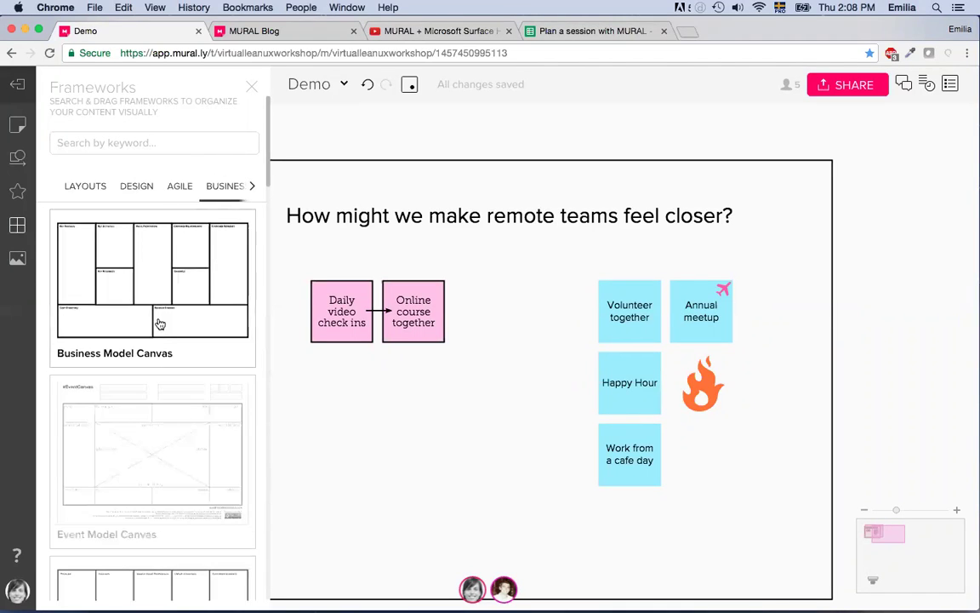
{"action": "scroll", "coordinate": [170, 315], "scroll_direction": "down", "scroll_amount": 5}
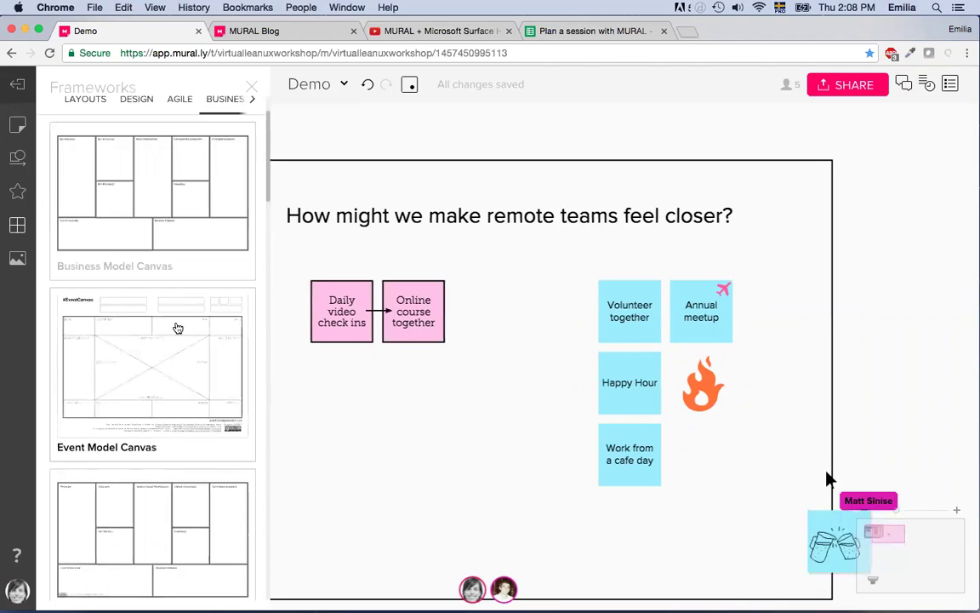
{"action": "scroll", "coordinate": [174, 420], "scroll_direction": "down", "scroll_amount": 10}
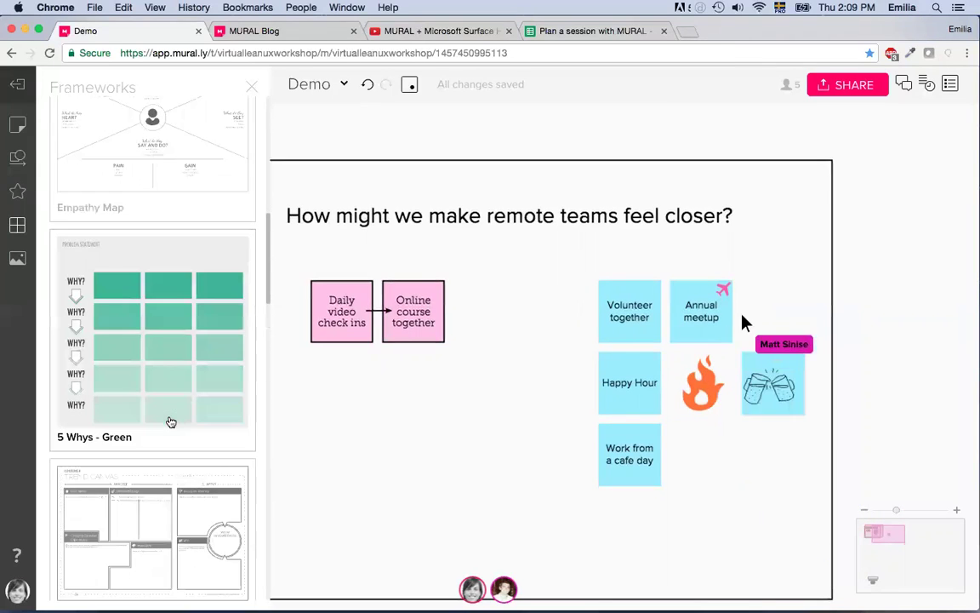
{"action": "scroll", "coordinate": [171, 420], "scroll_direction": "down", "scroll_amount": 5}
{"action": "scroll", "coordinate": [170, 417], "scroll_direction": "up", "scroll_amount": 15}
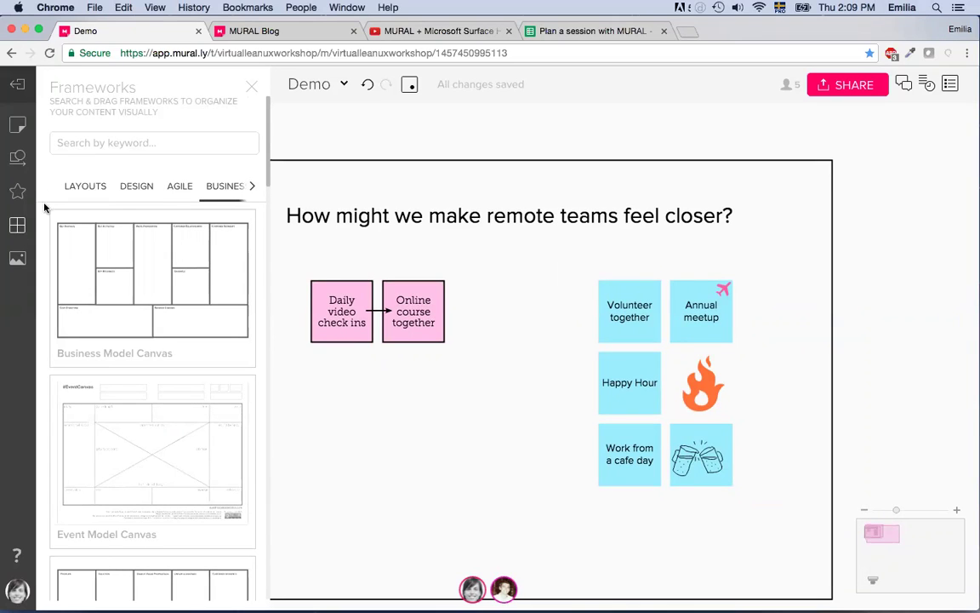
- Search the image library for "conference call" and look through the pictures
{"action": "left_click", "coordinate": [17, 258]}
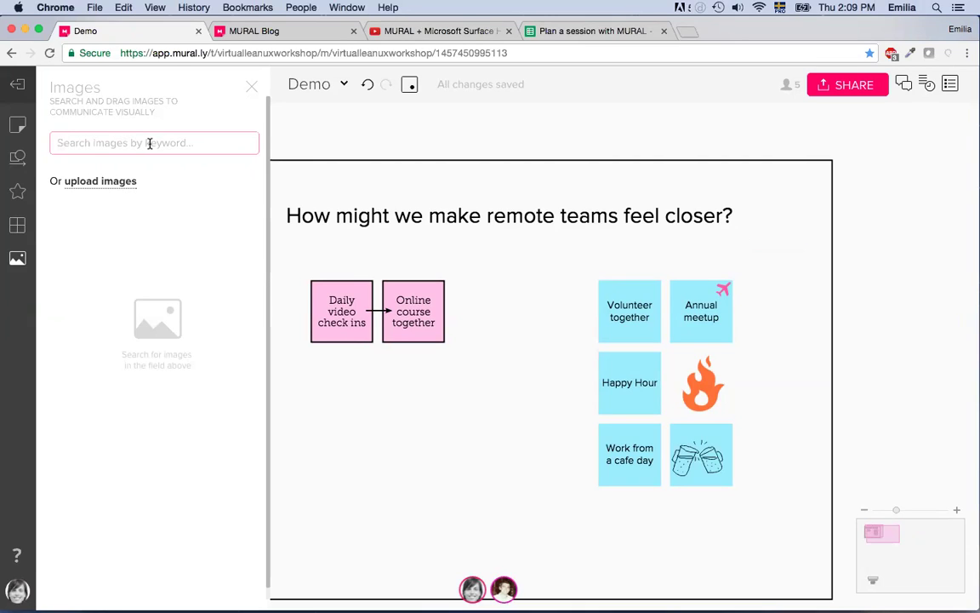
{"action": "type", "text": "co"}
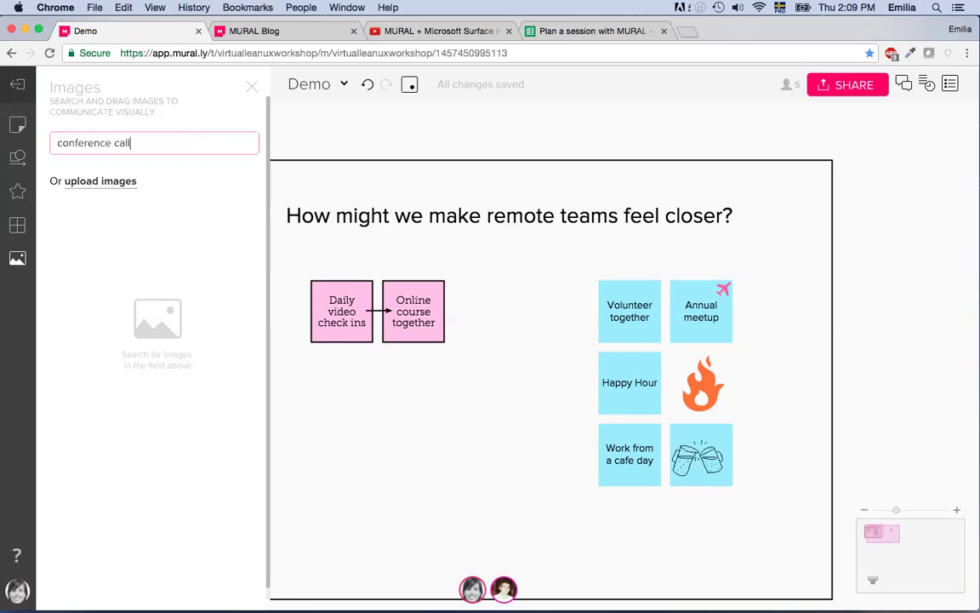
{"action": "type", "text": "nference call"}
{"action": "key", "text": "Return"}
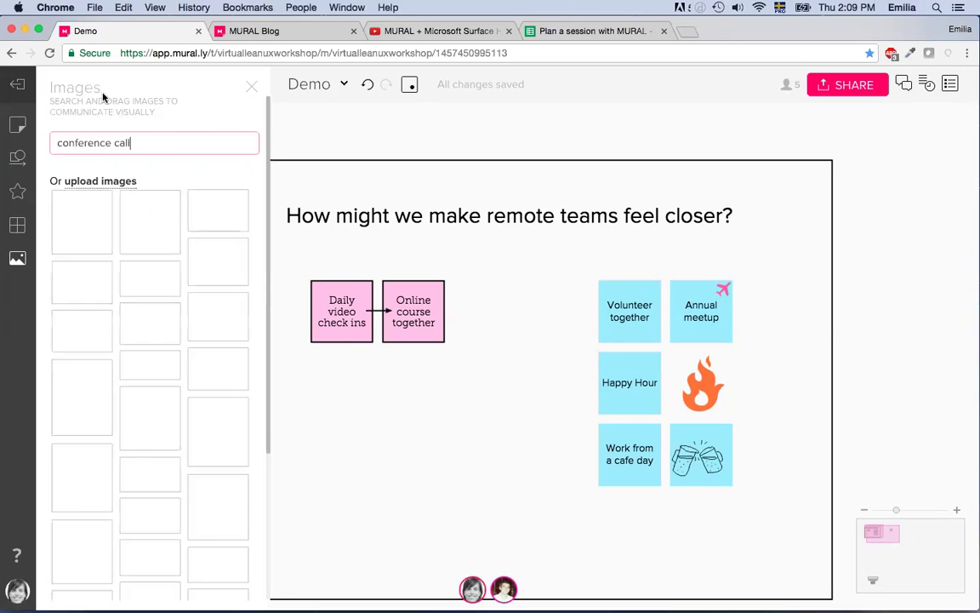
{"action": "mouse_move", "coordinate": [131, 224]}
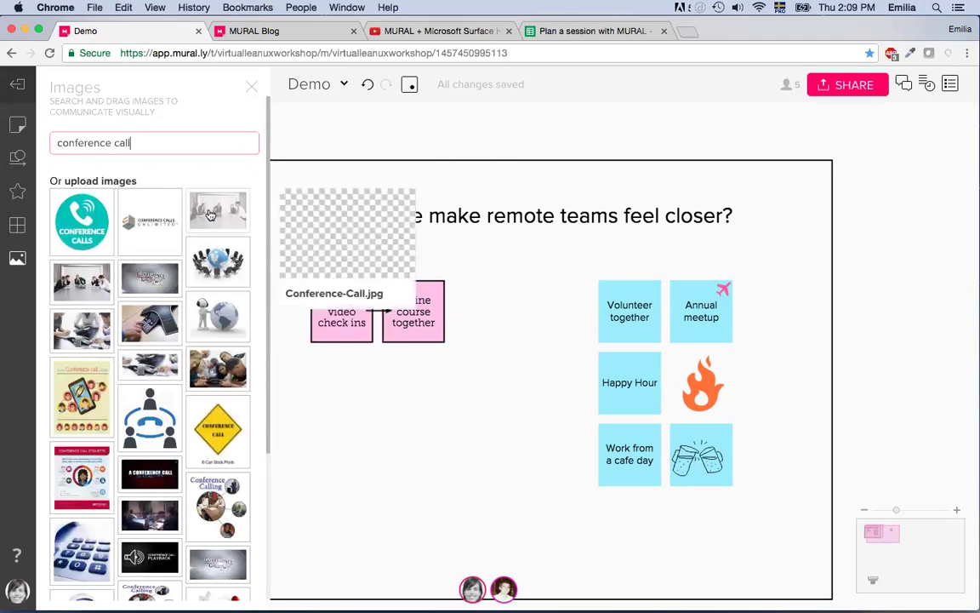
{"action": "mouse_move", "coordinate": [165, 334]}
{"action": "scroll", "coordinate": [165, 334], "scroll_direction": "down", "scroll_amount": 1}
{"action": "scroll", "coordinate": [165, 335], "scroll_direction": "down", "scroll_amount": 10}
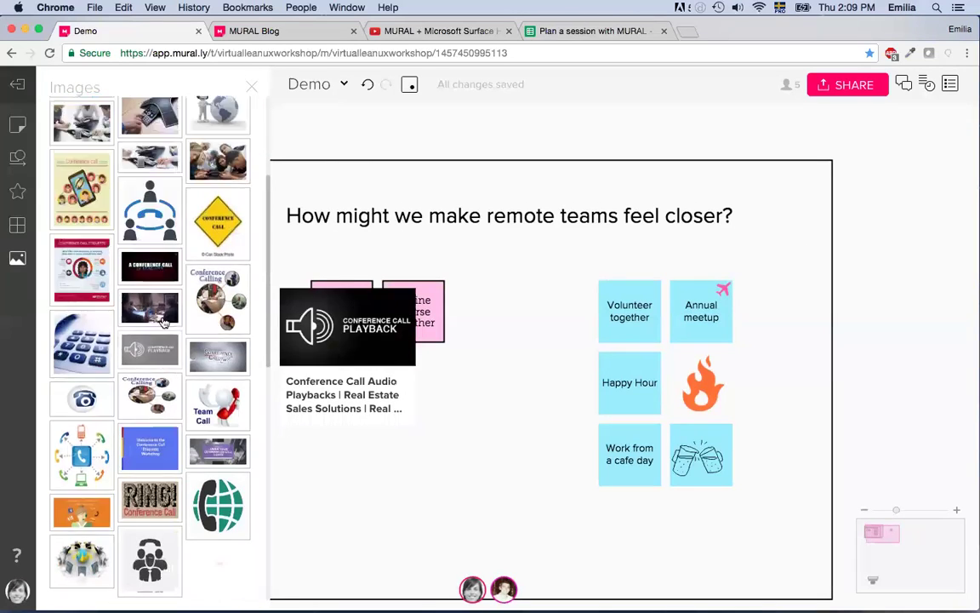
{"action": "scroll", "coordinate": [165, 322], "scroll_direction": "down", "scroll_amount": 8}
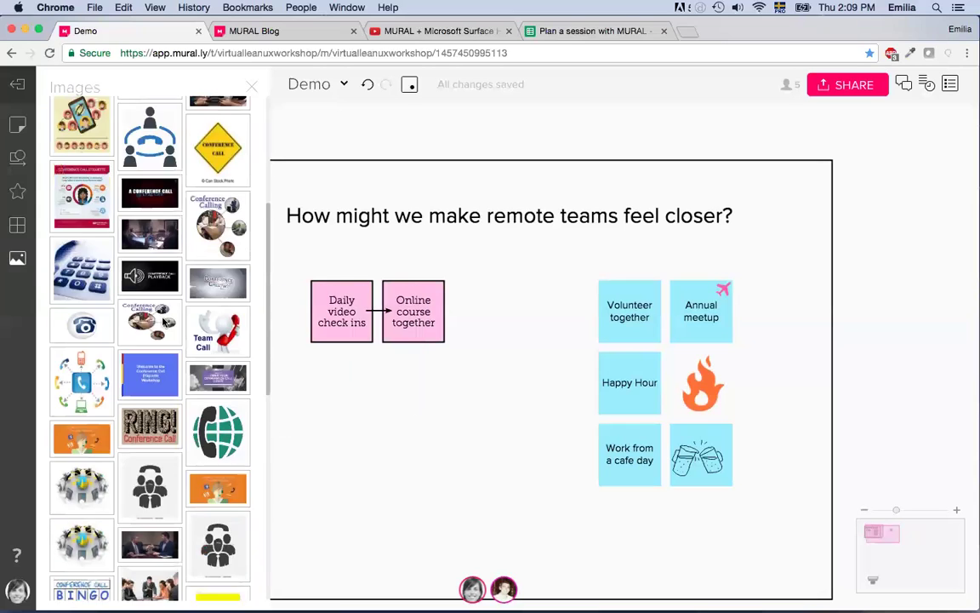
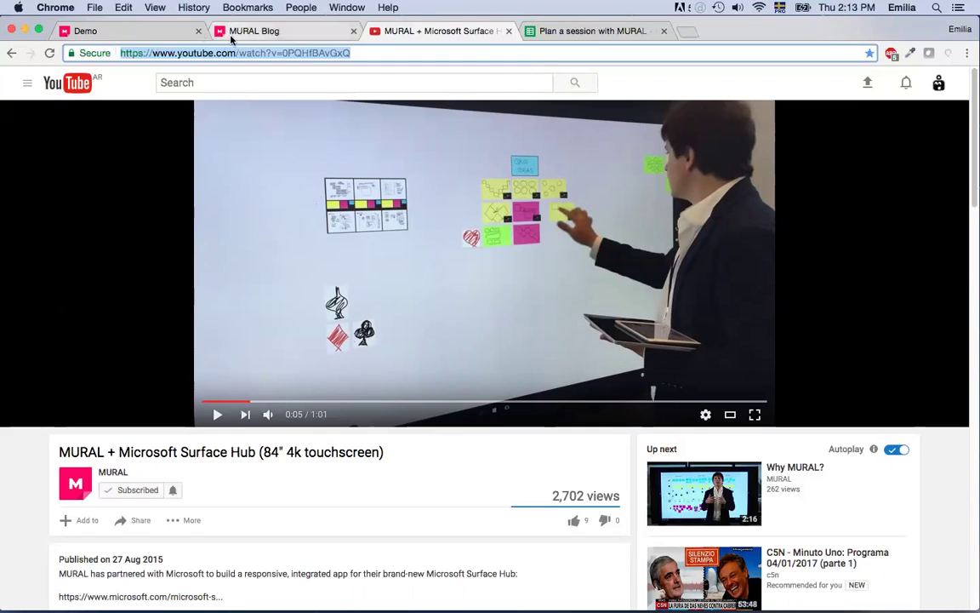
- Switch to the Demo mural and paste the copied YouTube link to the MURAL + Microsoft Surface Hub video
{"action": "left_click", "coordinate": [137, 32]}
{"action": "key", "text": "super+v"}
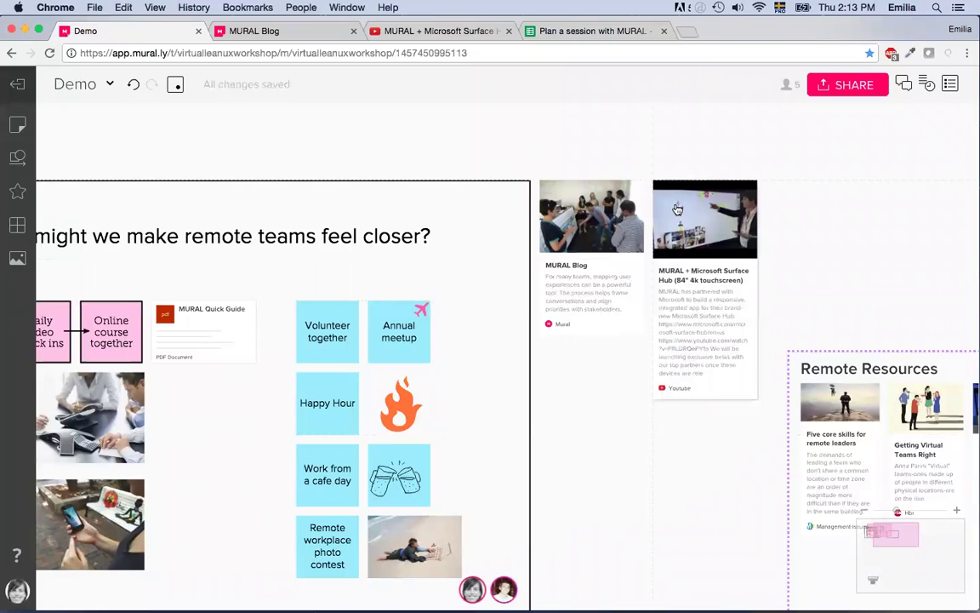
- Play the MURAL + Microsoft Surface Hub video from its card in the mural, pause it and close the player
{"action": "double_click", "coordinate": [697, 253]}
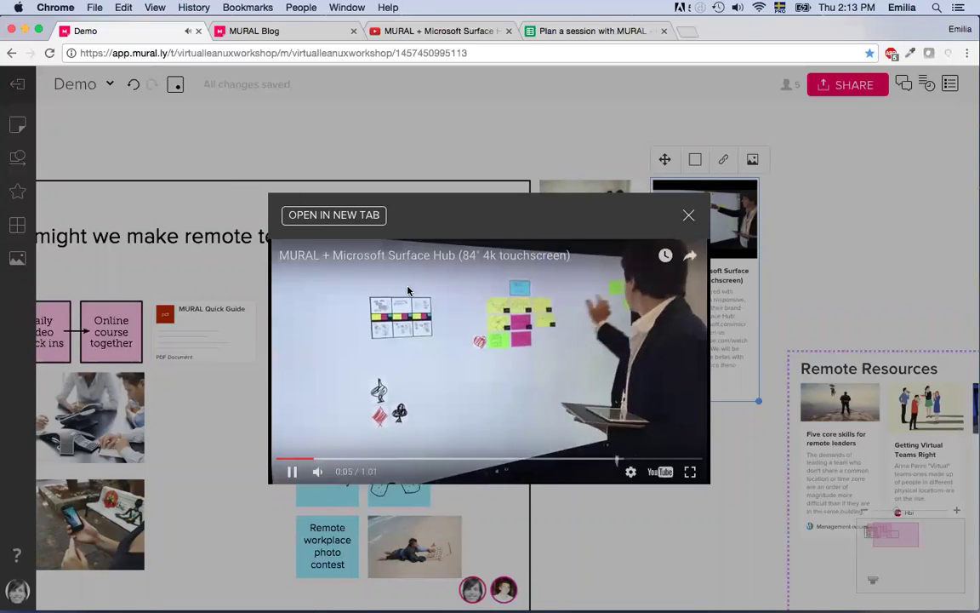
{"action": "left_click", "coordinate": [292, 470]}
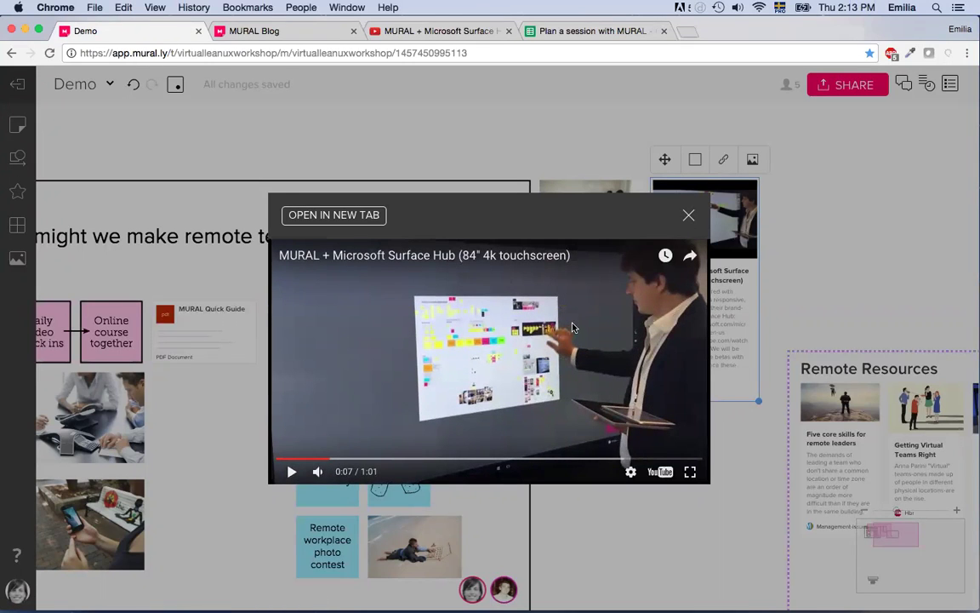
{"action": "left_click", "coordinate": [690, 218]}
{"action": "scroll", "coordinate": [786, 442], "scroll_direction": "down", "scroll_amount": 5}
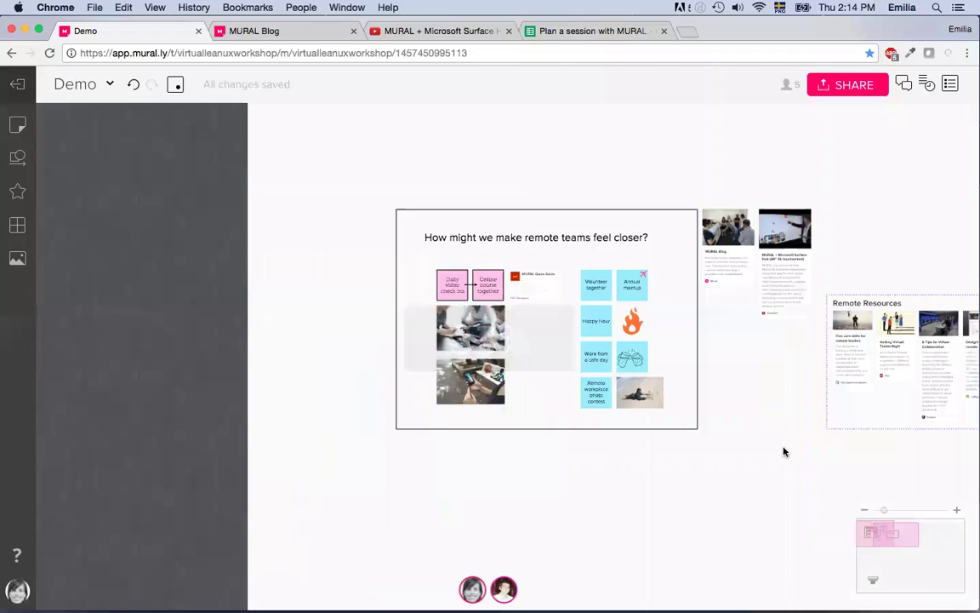
{"action": "left_click_drag", "start_coordinate": [761, 407], "coordinate": [683, 376]}
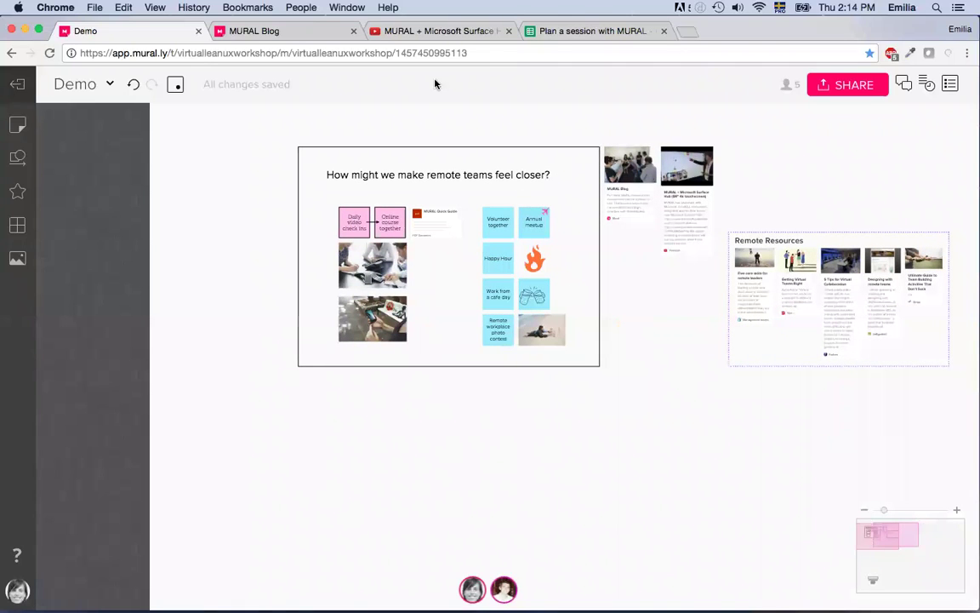
- Switch to the Plan a session with MURAL spreadsheet and copy the six actions from choose topic to follow up
{"action": "left_click", "coordinate": [637, 34]}
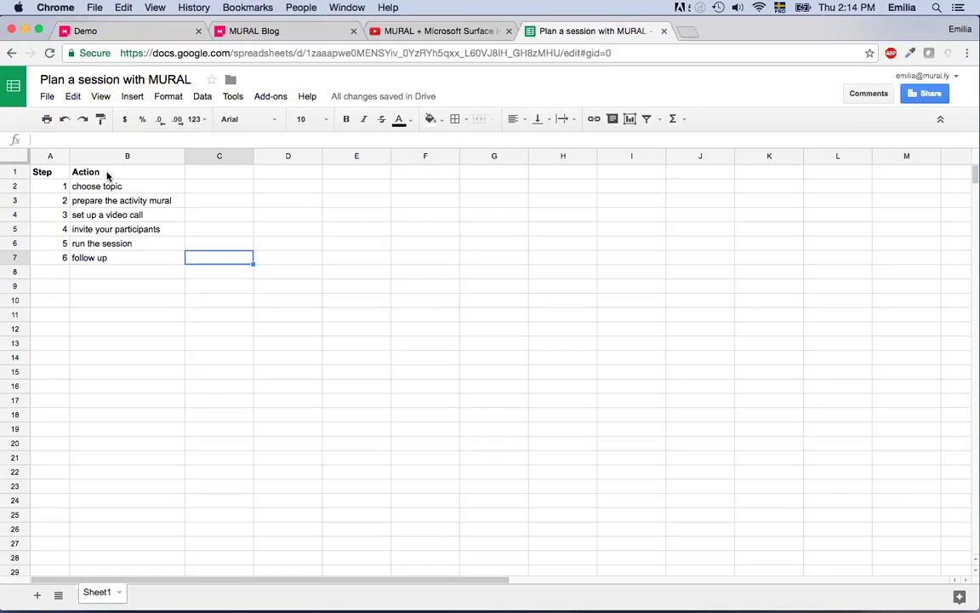
{"action": "left_click", "coordinate": [130, 190]}
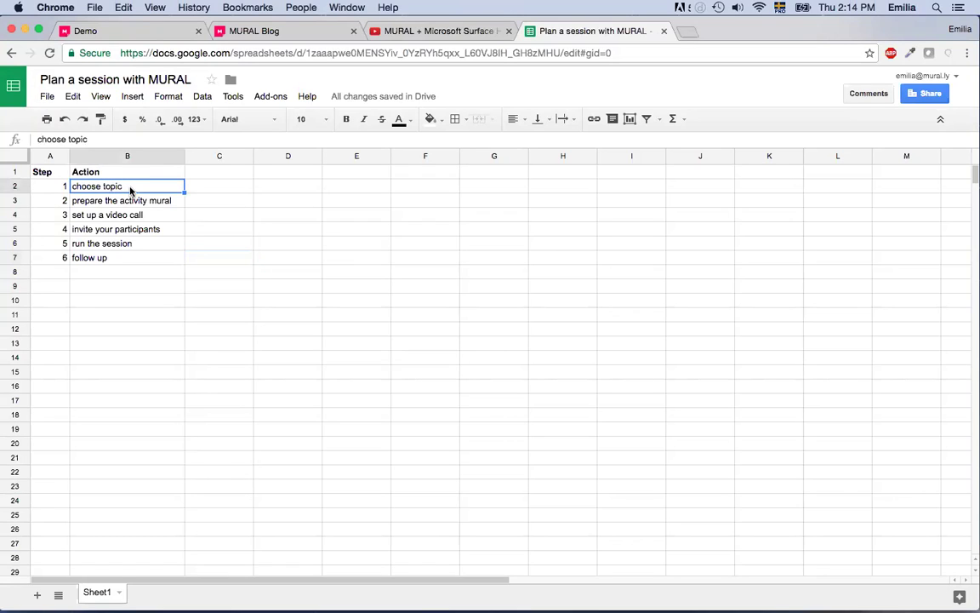
{"action": "left_click", "coordinate": [130, 261], "text": "shift"}
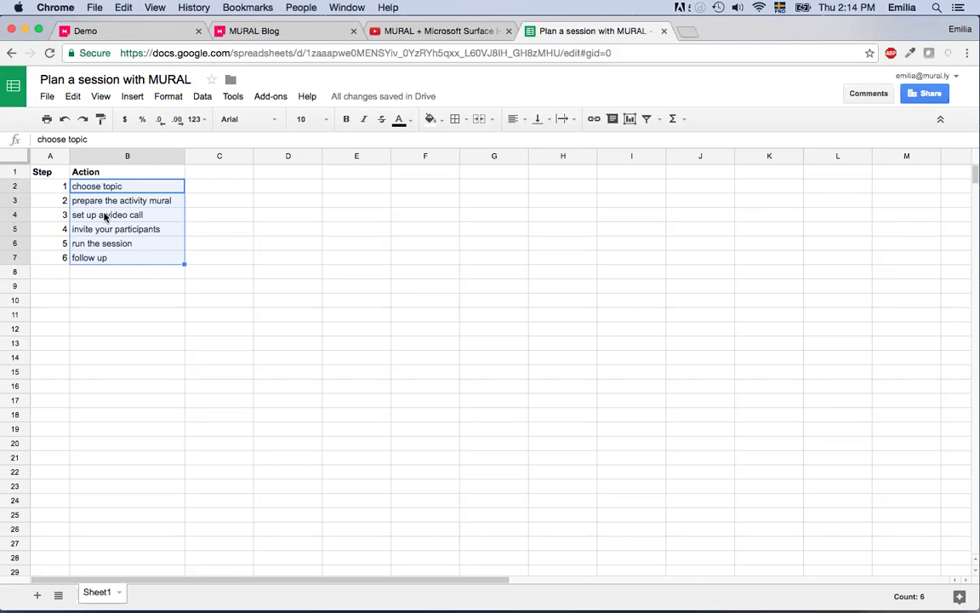
{"action": "key", "text": "super+c"}
- Return to the Demo mural and paste the copied spreadsheet cells as sticky notes in the empty space below the frame
{"action": "left_click", "coordinate": [120, 32]}
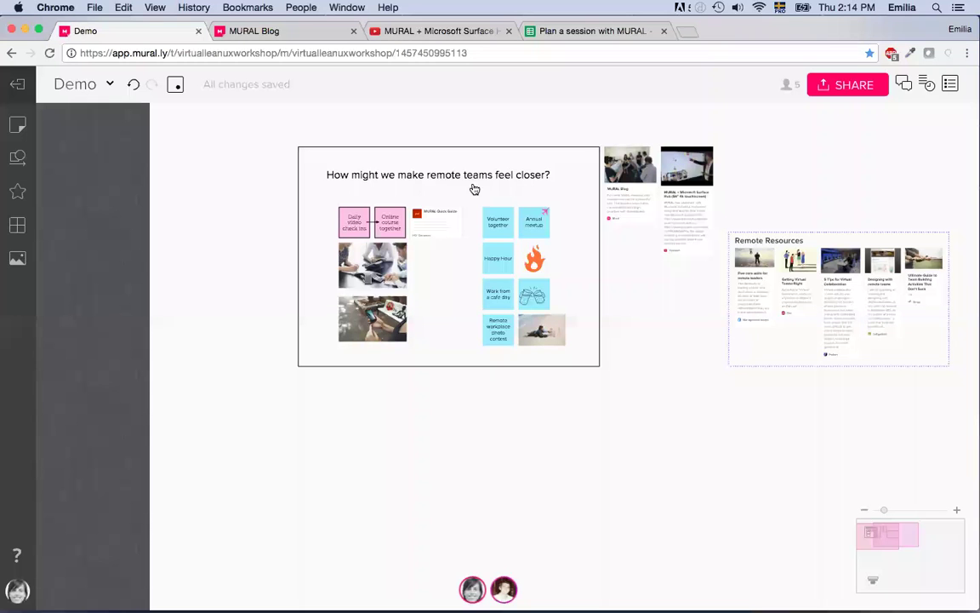
{"action": "scroll", "coordinate": [372, 357], "scroll_direction": "down", "scroll_amount": 3}
{"action": "scroll", "coordinate": [307, 381], "scroll_direction": "up", "scroll_amount": 2}
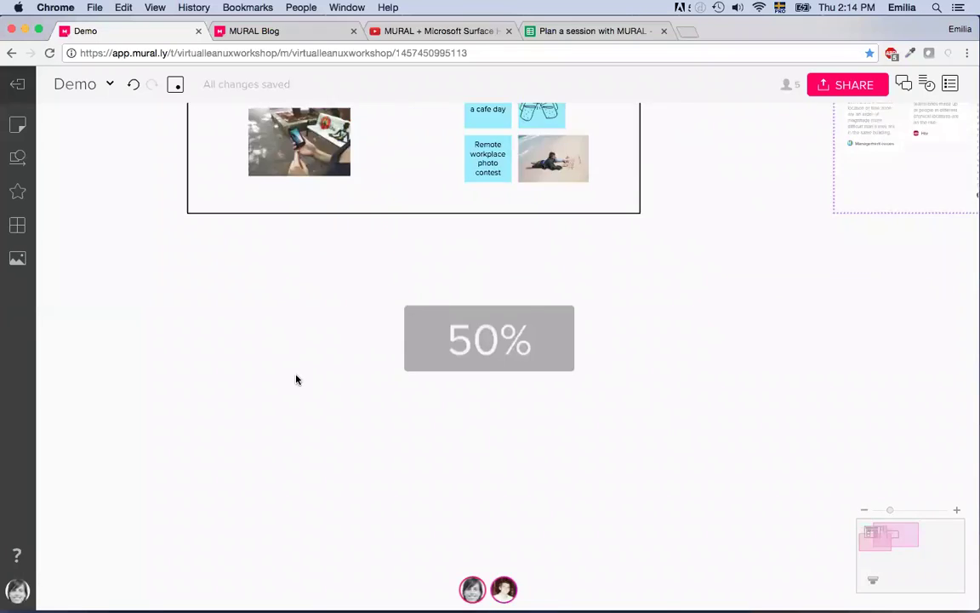
{"action": "scroll", "coordinate": [289, 365], "scroll_direction": "up", "scroll_amount": 3}
{"action": "key", "text": "super+v"}
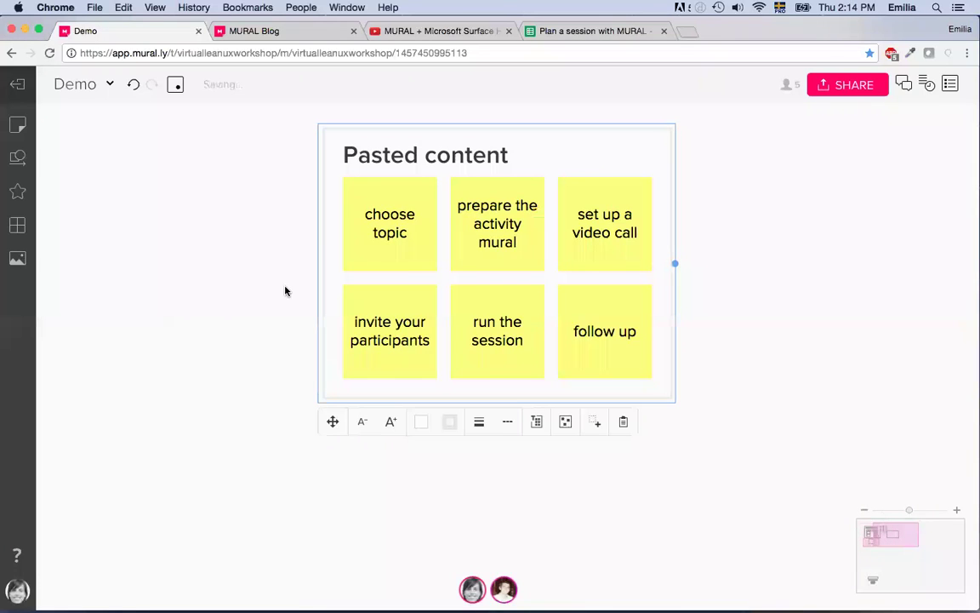
- Move the Pasted content area closer to the frame above it and delete the area only, keeping its sticky notes
{"action": "scroll", "coordinate": [285, 291], "scroll_direction": "down", "scroll_amount": 2}
{"action": "left_click_drag", "start_coordinate": [335, 192], "coordinate": [225, 252]}
{"action": "left_click", "coordinate": [472, 327]}
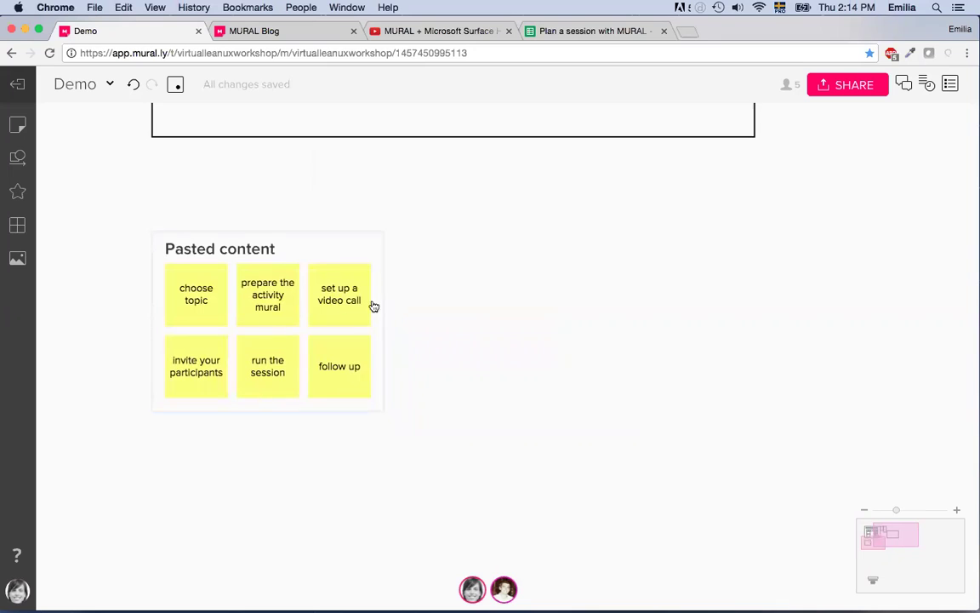
{"action": "mouse_move", "coordinate": [245, 246]}
{"action": "left_mouse_down"}
{"action": "mouse_move", "coordinate": [293, 208]}
{"action": "mouse_move", "coordinate": [218, 222]}
{"action": "mouse_move", "coordinate": [251, 228]}
{"action": "left_mouse_up"}
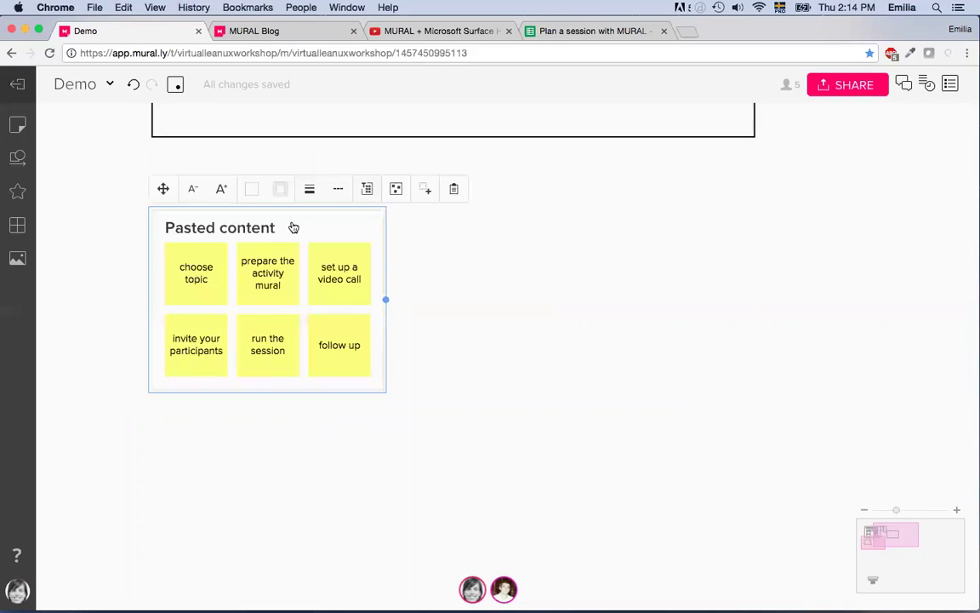
{"action": "key", "text": "Delete"}
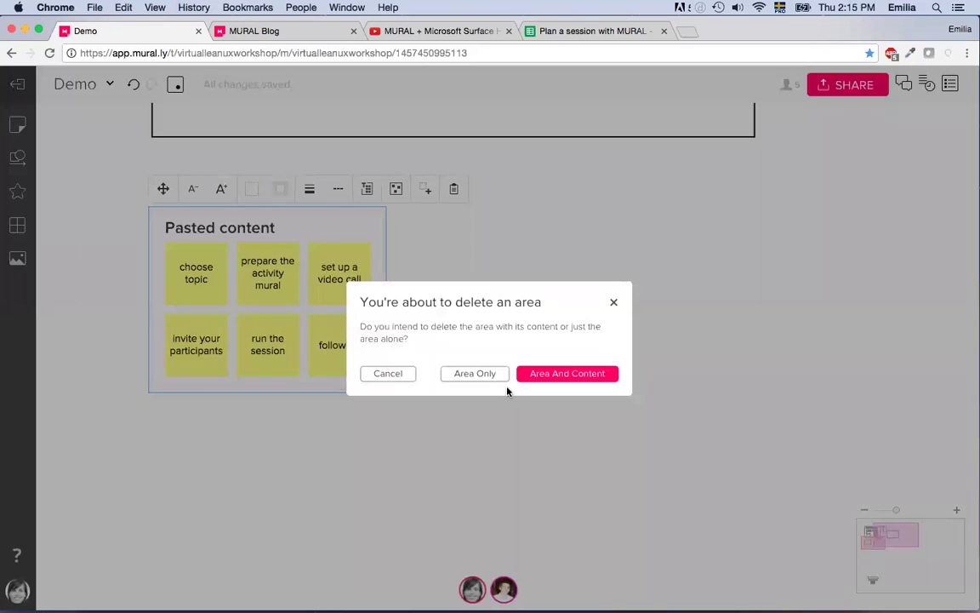
{"action": "left_click", "coordinate": [474, 374]}
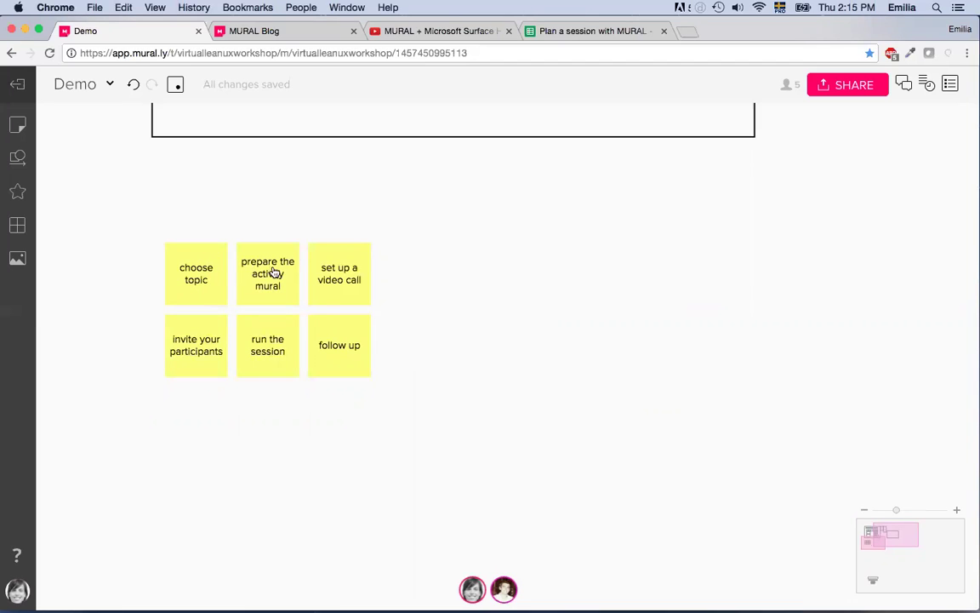
- Arrange the six yellow sticky notes in one horizontal row, ordered from choose topic to follow up
{"action": "left_click_drag", "start_coordinate": [191, 276], "coordinate": [178, 254]}
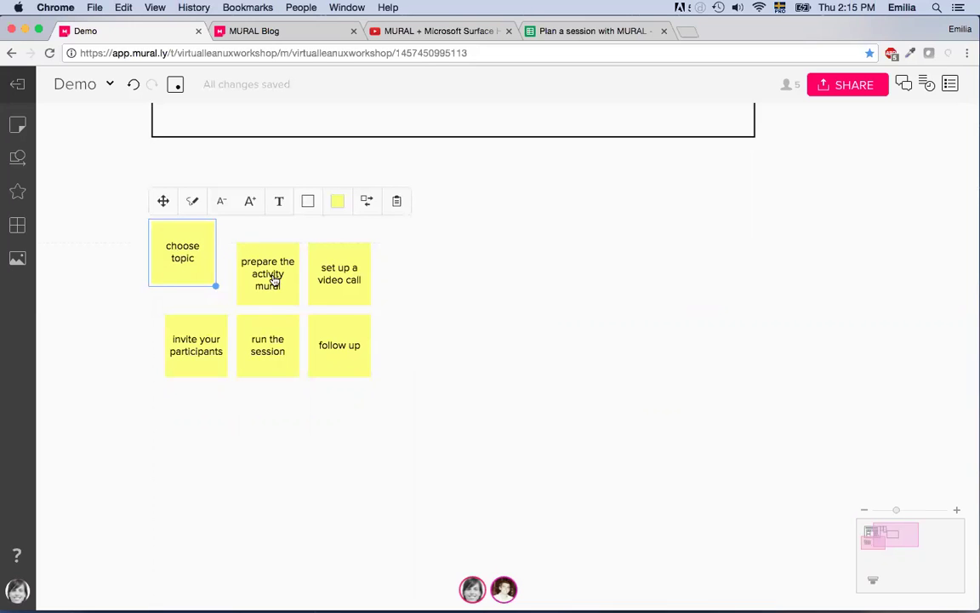
{"action": "left_click_drag", "start_coordinate": [327, 282], "coordinate": [358, 280]}
{"action": "left_click_drag", "start_coordinate": [192, 355], "coordinate": [464, 285]}
{"action": "left_click_drag", "start_coordinate": [287, 348], "coordinate": [548, 291]}
{"action": "left_click_drag", "start_coordinate": [333, 356], "coordinate": [676, 277]}
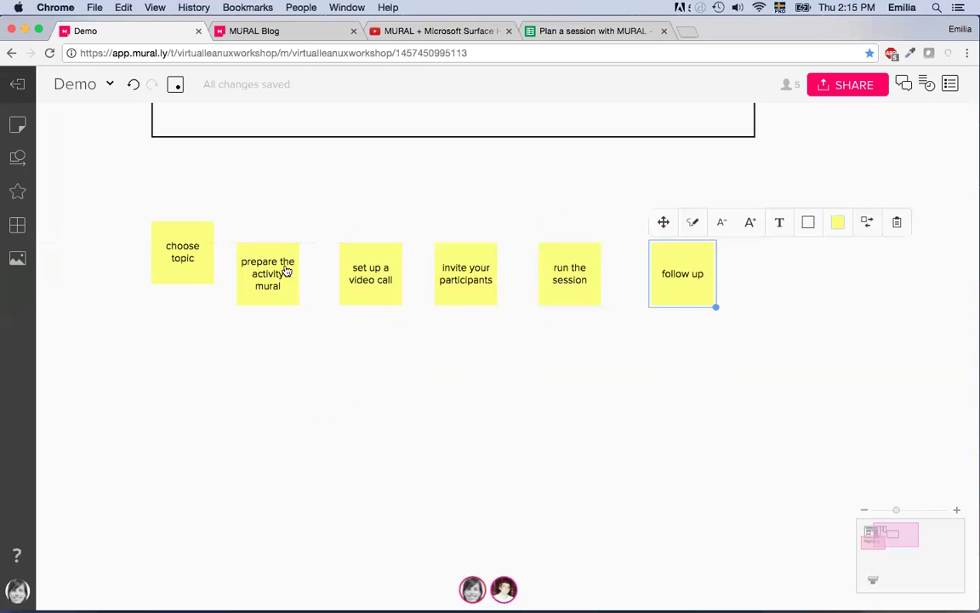
{"action": "left_click_drag", "start_coordinate": [202, 247], "coordinate": [183, 277]}
{"action": "left_click", "coordinate": [219, 334]}
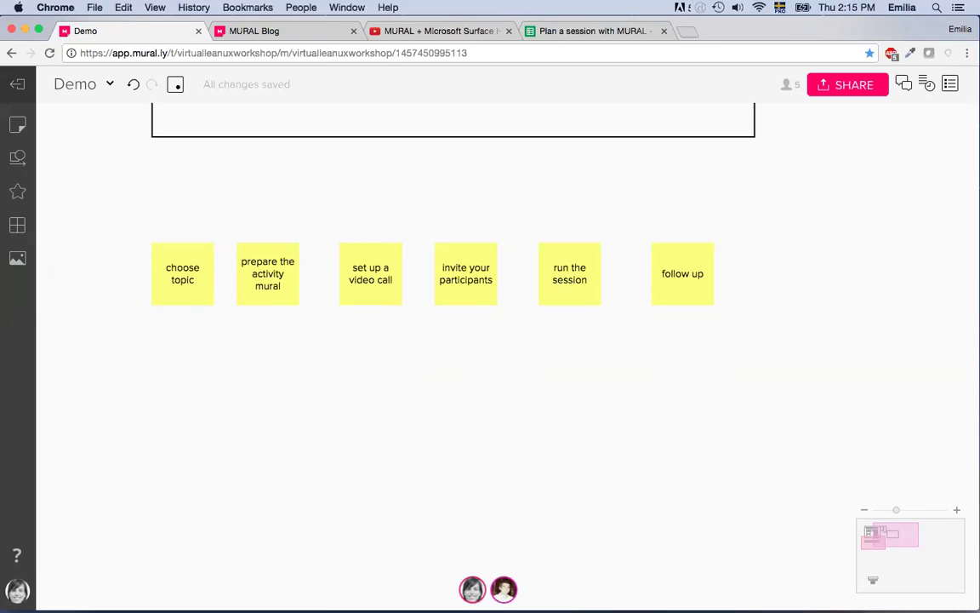
- Connect the six sticky notes in sequence with arrows, using a pasted copy of an arrow between run the session and follow up
{"action": "left_click_drag", "start_coordinate": [219, 279], "coordinate": [333, 283]}
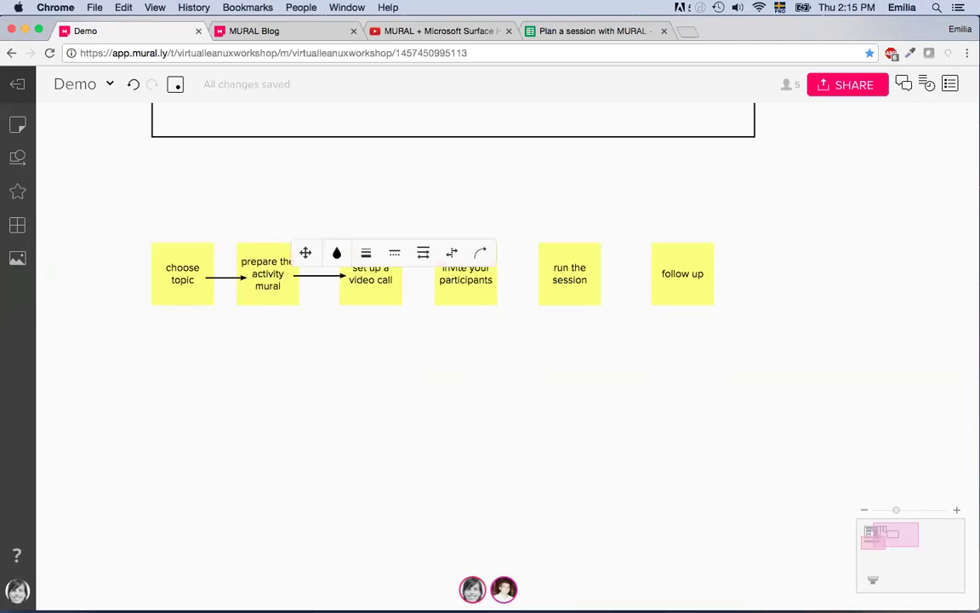
{"action": "left_click_drag", "start_coordinate": [401, 274], "coordinate": [439, 277]}
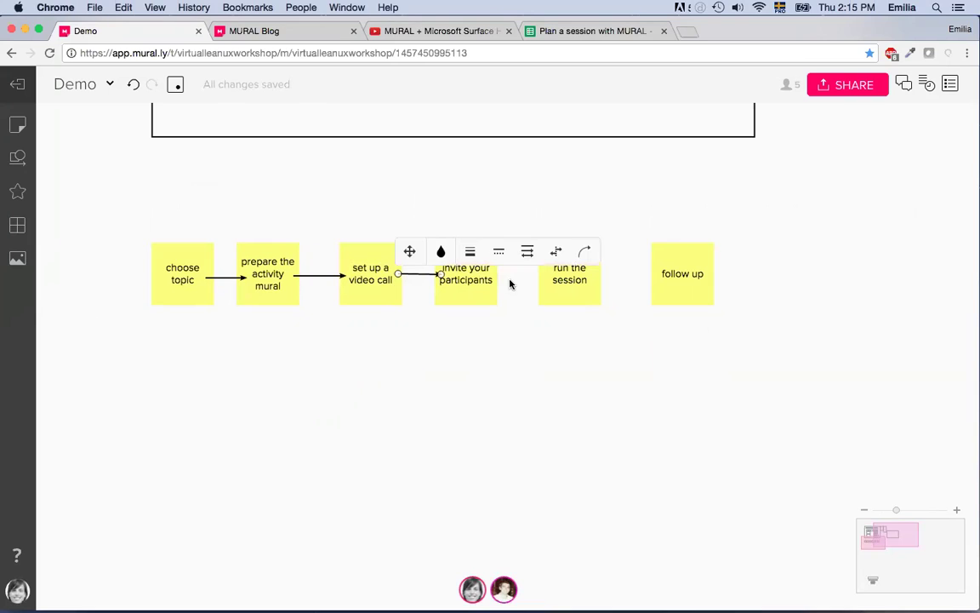
{"action": "left_click", "coordinate": [529, 338]}
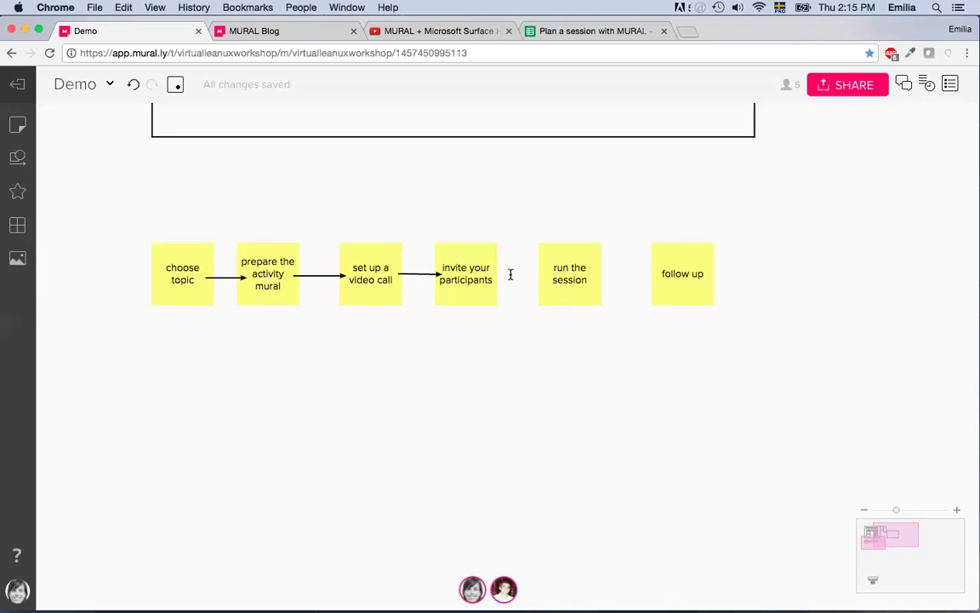
{"action": "left_click_drag", "start_coordinate": [496, 274], "coordinate": [544, 275]}
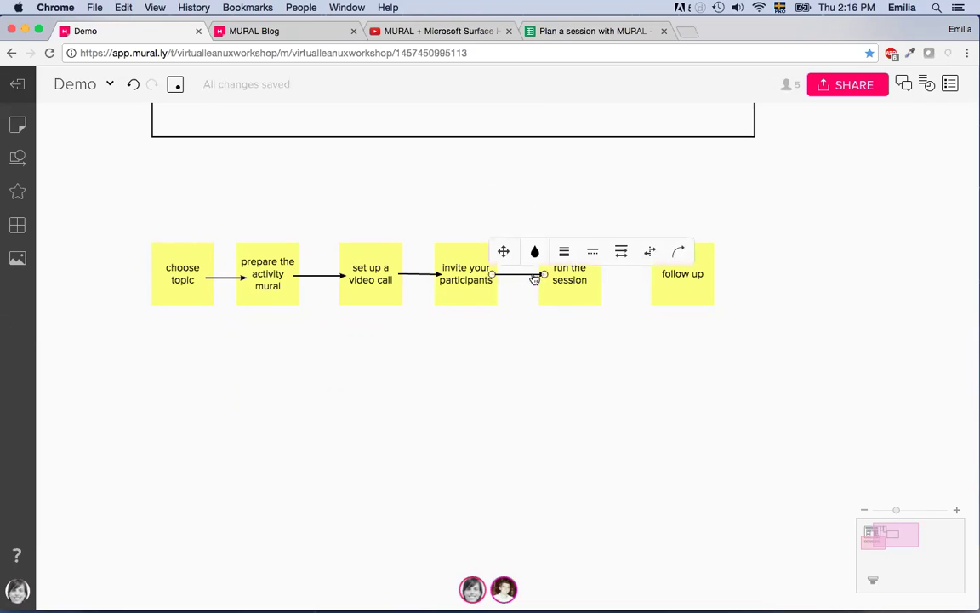
{"action": "key", "text": "super+v"}
{"action": "left_click_drag", "start_coordinate": [566, 251], "coordinate": [611, 251]}
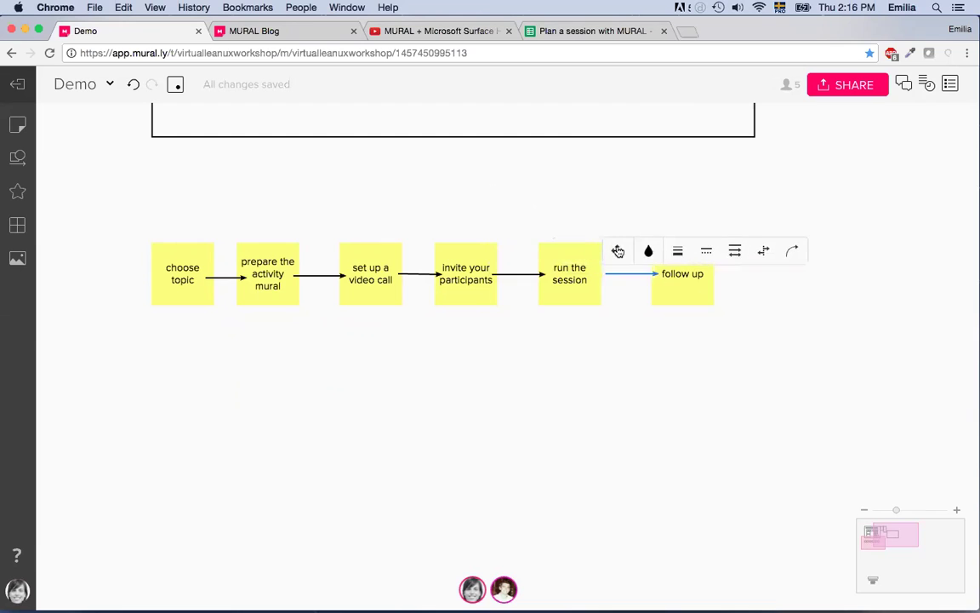
{"action": "left_click", "coordinate": [595, 369]}
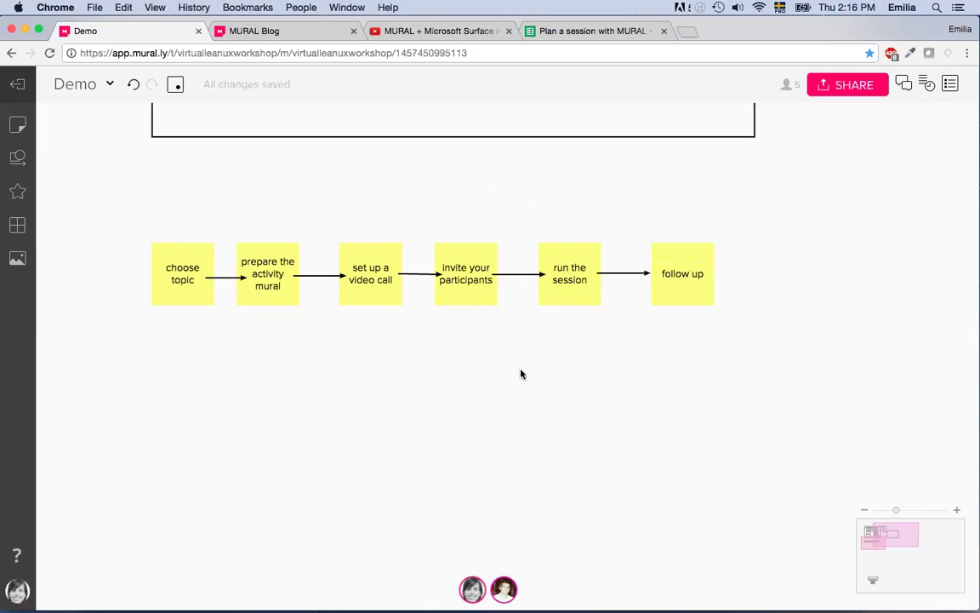
- Look over the whole mural, examining the framed ideas, link cards, Remote Resources area and session flow at different zoom levels
{"action": "scroll", "coordinate": [520, 370], "scroll_direction": "down", "scroll_amount": 2}
{"action": "scroll", "coordinate": [582, 373], "scroll_direction": "down", "scroll_amount": 2}
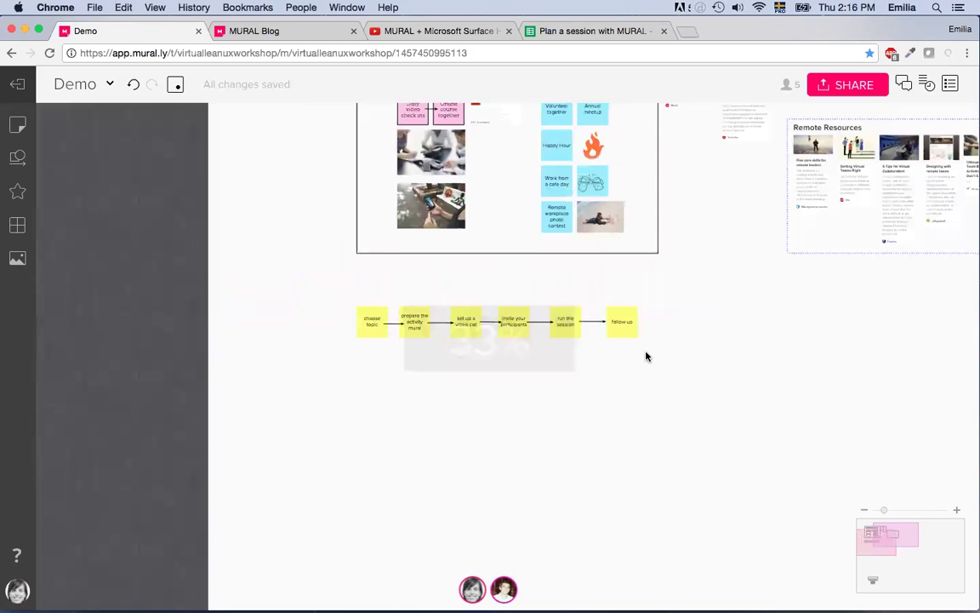
{"action": "left_click_drag", "start_coordinate": [707, 258], "coordinate": [541, 411]}
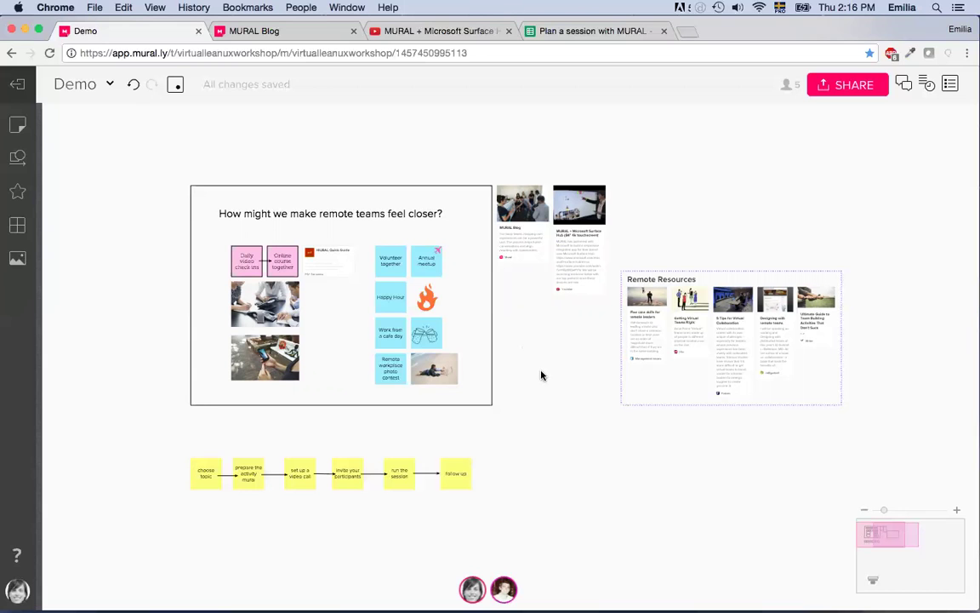
{"action": "scroll", "coordinate": [549, 370], "scroll_direction": "up", "scroll_amount": 5}
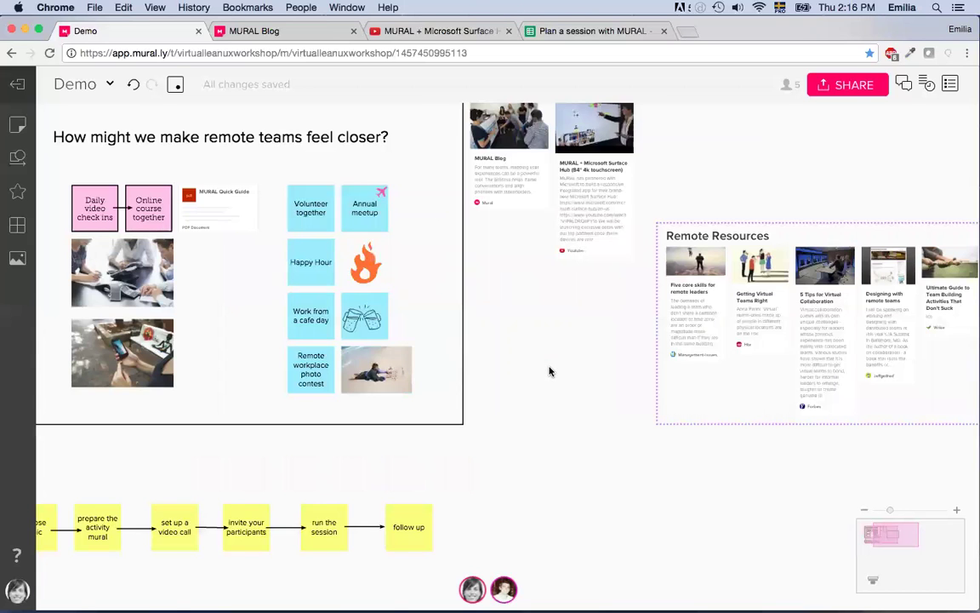
{"action": "scroll", "coordinate": [549, 370], "scroll_direction": "down", "scroll_amount": 6}
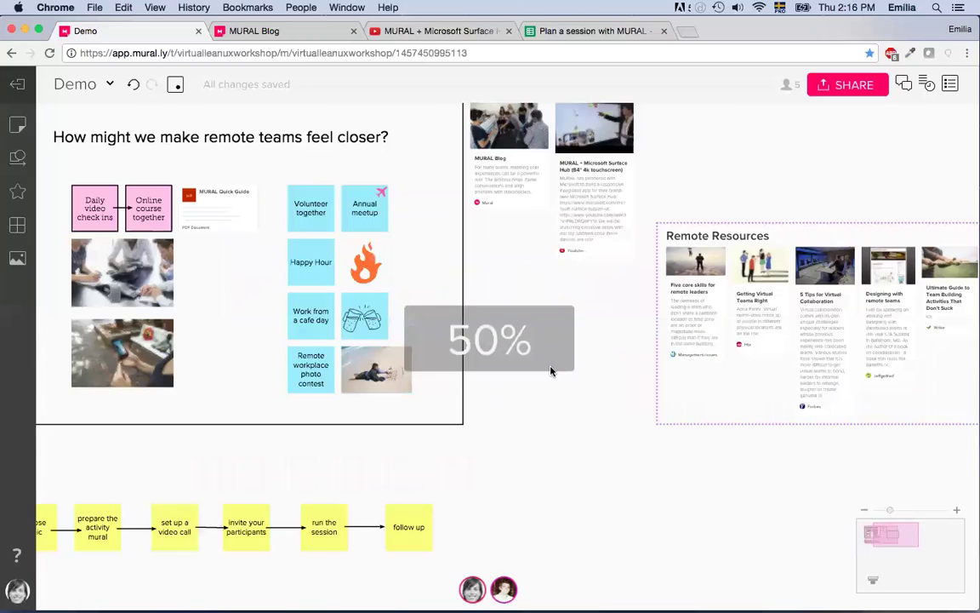
{"action": "scroll", "coordinate": [551, 369], "scroll_direction": "up", "scroll_amount": 4}
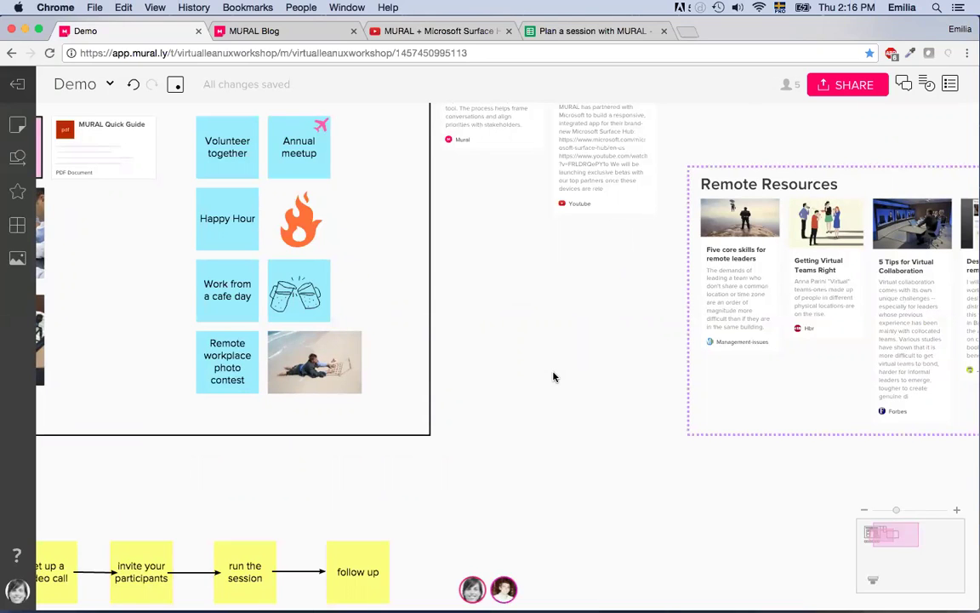
{"action": "scroll", "coordinate": [551, 377], "scroll_direction": "down", "scroll_amount": 4}
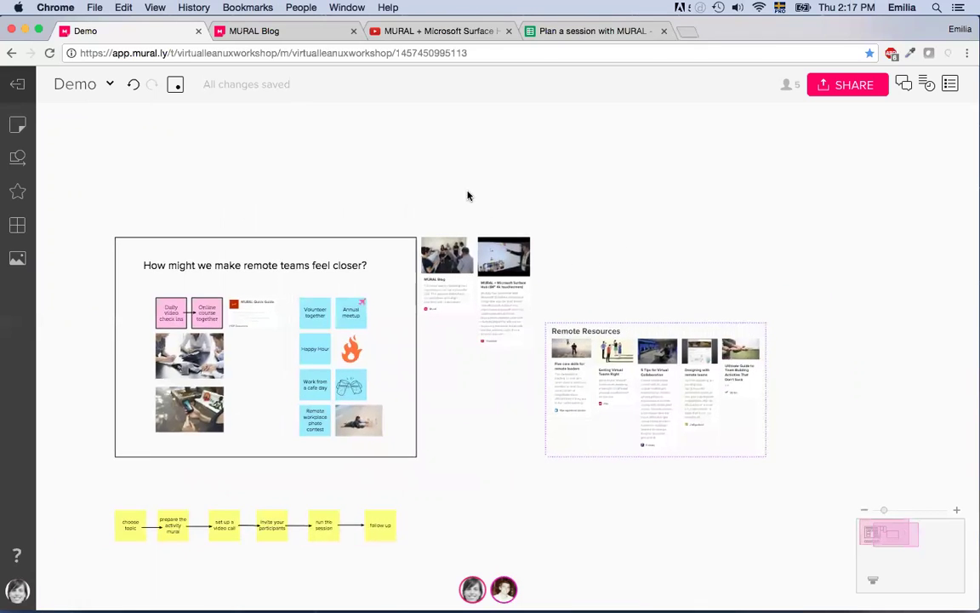
{"action": "mouse_move", "coordinate": [565, 256]}
{"action": "left_mouse_down"}
{"action": "mouse_move", "coordinate": [614, 257]}
{"action": "mouse_move", "coordinate": [561, 262]}
{"action": "left_mouse_up"}
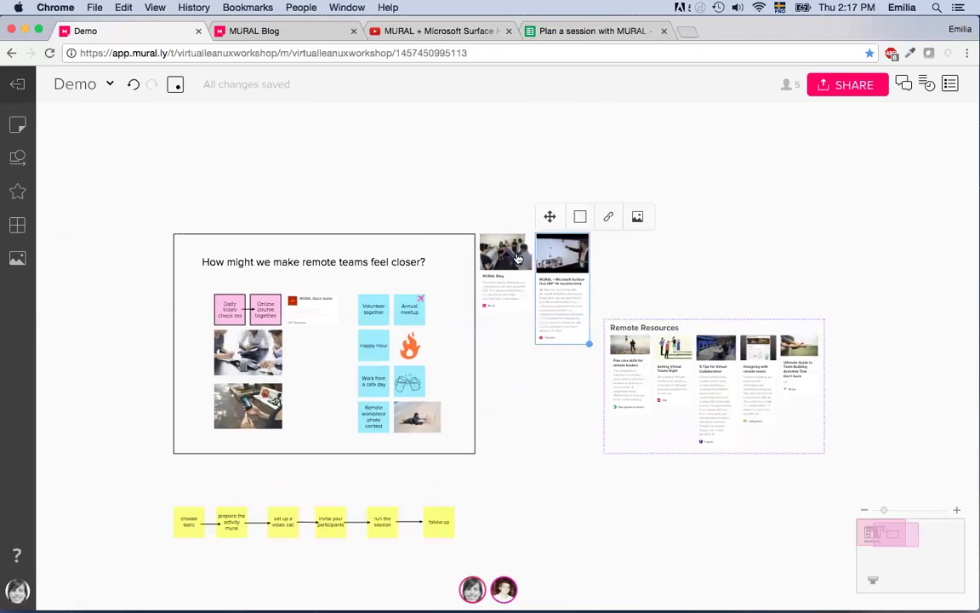
{"action": "left_click", "coordinate": [464, 192]}
{"action": "left_click_drag", "start_coordinate": [422, 176], "coordinate": [414, 136]}
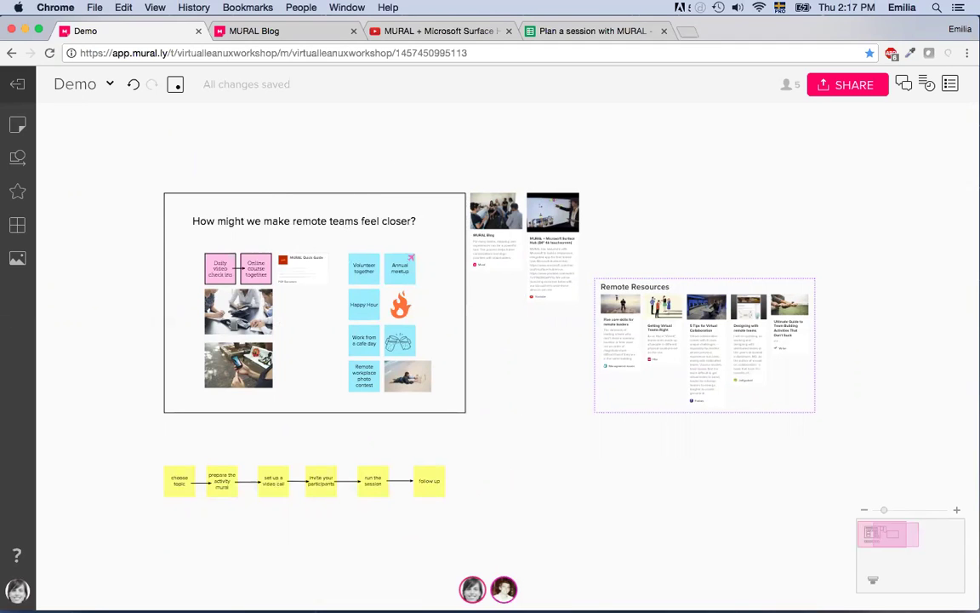
{"action": "scroll", "coordinate": [221, 319], "scroll_direction": "left", "scroll_amount": 3}
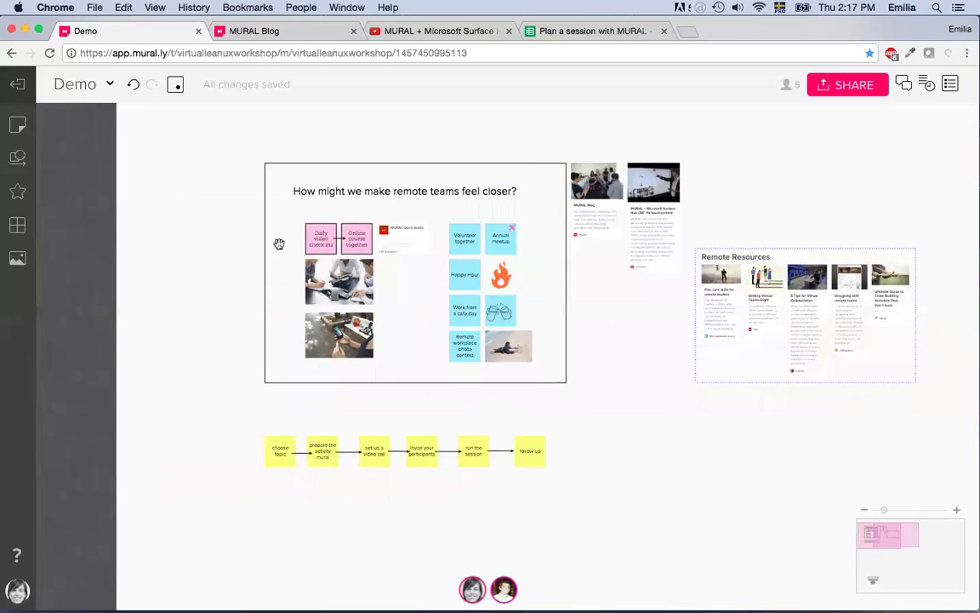
{"action": "scroll", "coordinate": [279, 243], "scroll_direction": "right", "scroll_amount": 3}
{"action": "scroll", "coordinate": [505, 323], "scroll_direction": "right", "scroll_amount": 3}
{"action": "scroll", "coordinate": [528, 349], "scroll_direction": "left", "scroll_amount": 2}
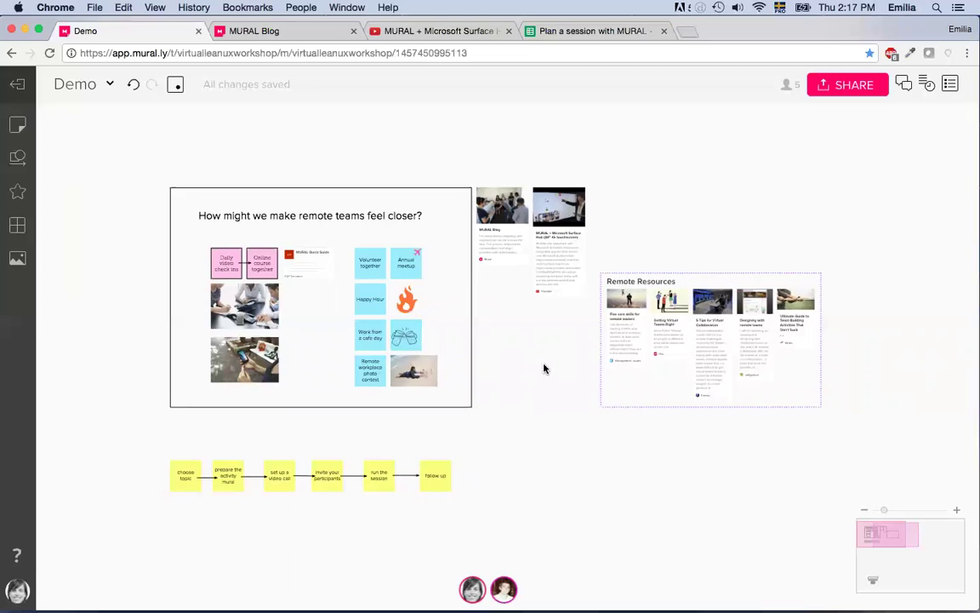
{"action": "scroll", "coordinate": [545, 369], "scroll_direction": "right", "scroll_amount": 5}
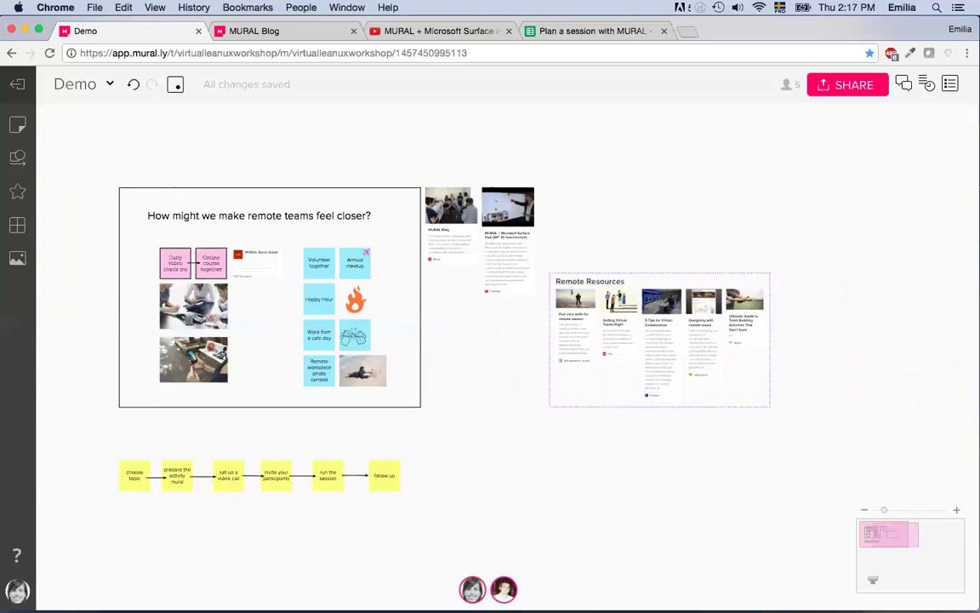
{"action": "scroll", "coordinate": [460, 340], "scroll_direction": "left", "scroll_amount": 4}
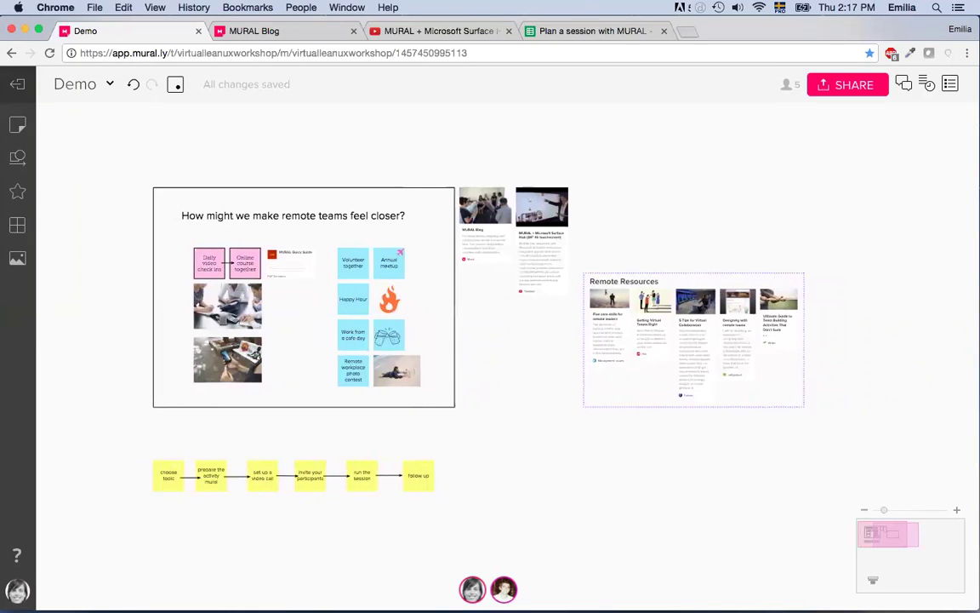
- Review the scroll and zoom navigation options in the account settings, then return to the Demo mural without saving changes
{"action": "scroll", "coordinate": [490, 341], "scroll_direction": "left", "scroll_amount": 4}
{"action": "scroll", "coordinate": [490, 340], "scroll_direction": "up", "scroll_amount": 2}
{"action": "scroll", "coordinate": [431, 394], "scroll_direction": "down", "scroll_amount": 3}
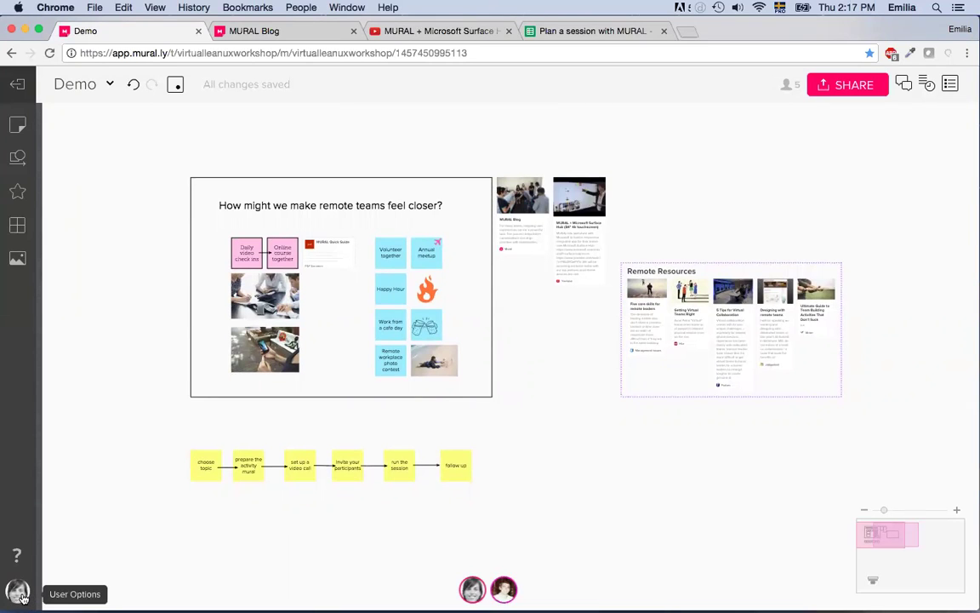
{"action": "left_click", "coordinate": [18, 592]}
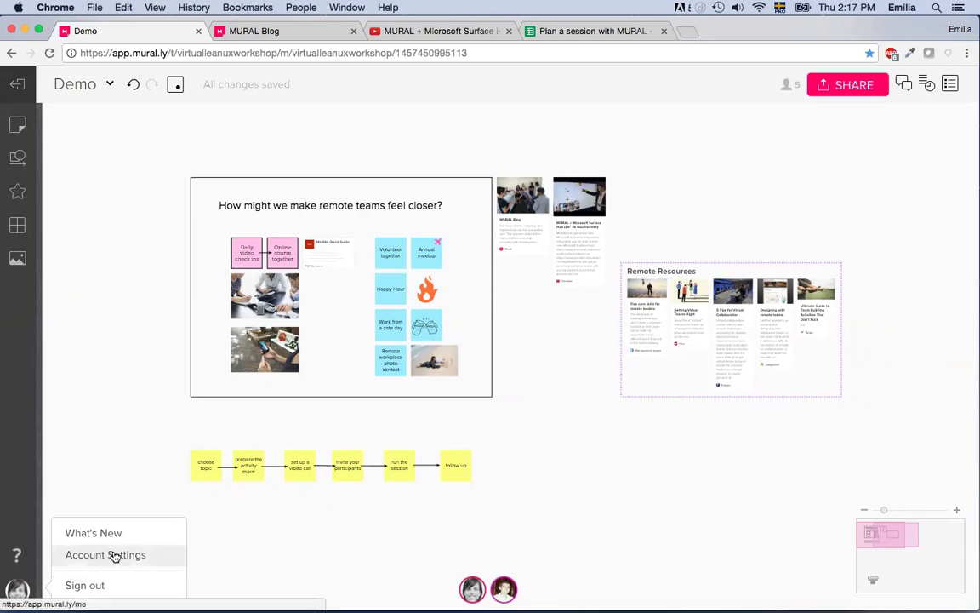
{"action": "left_click", "coordinate": [113, 555]}
{"action": "left_click", "coordinate": [96, 172]}
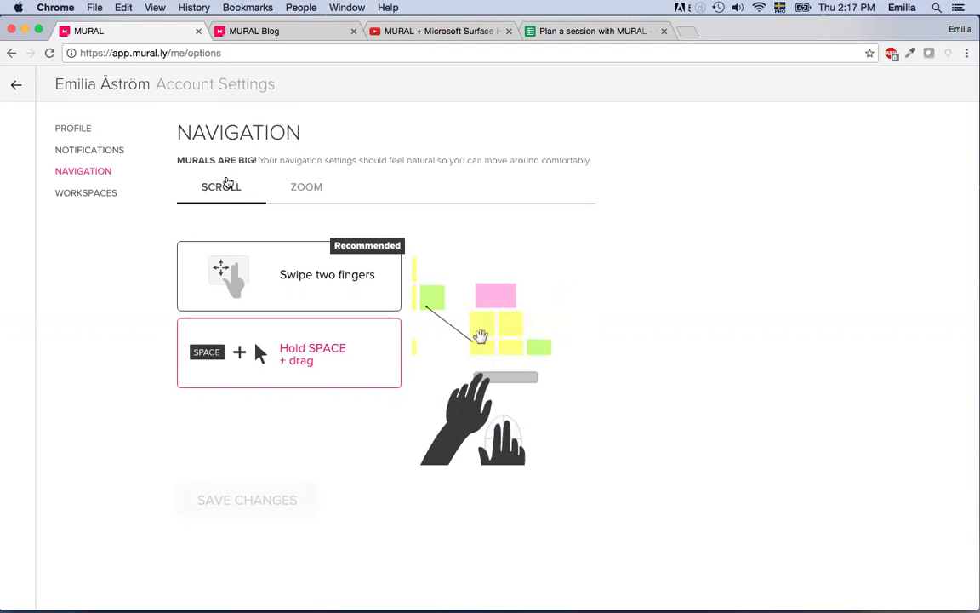
{"action": "left_click", "coordinate": [321, 289]}
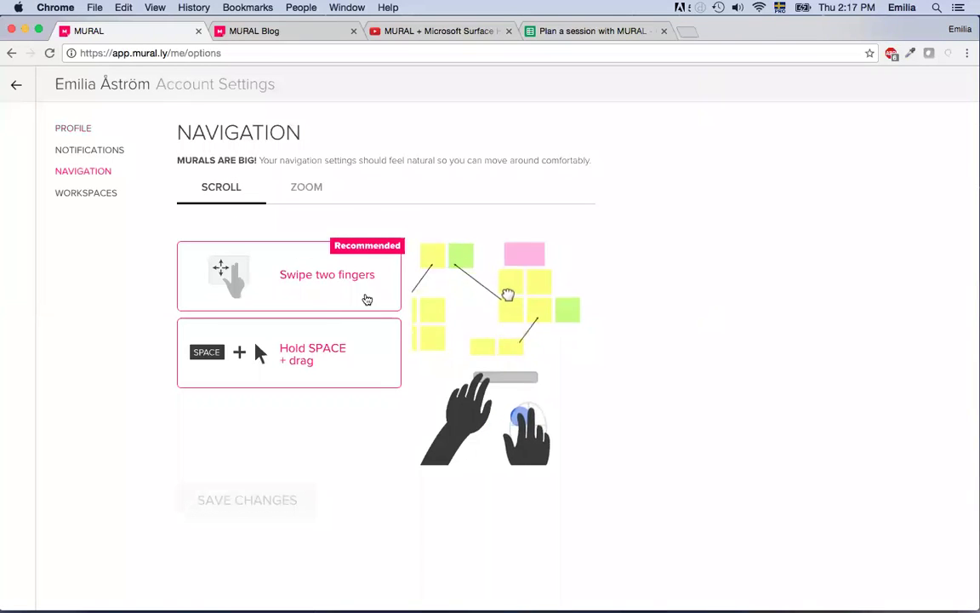
{"action": "left_click", "coordinate": [291, 340]}
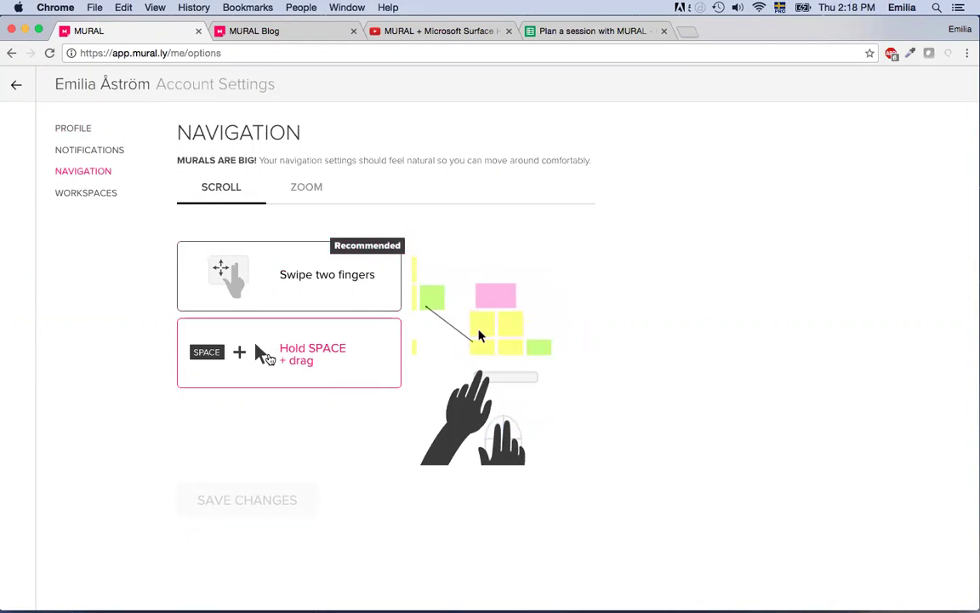
{"action": "left_click", "coordinate": [306, 189]}
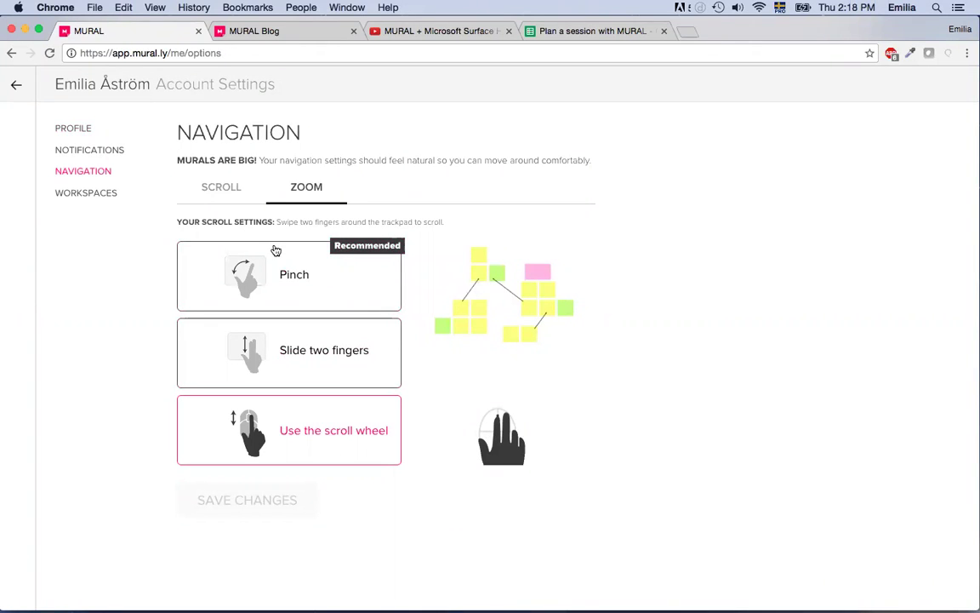
{"action": "left_click", "coordinate": [15, 84]}
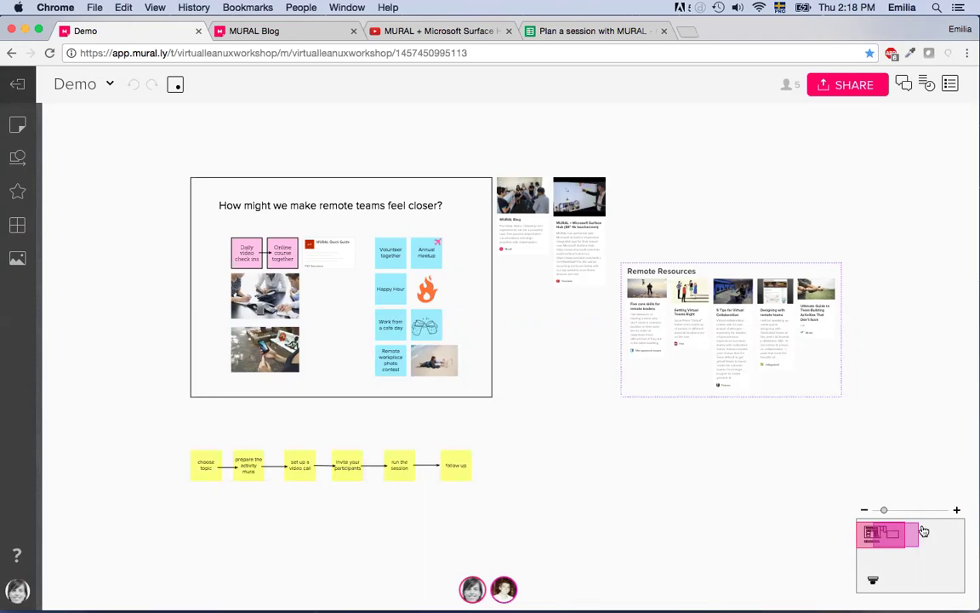
- Visit the mural's empty far regions and the Welcome to the Weekly Demo block, then return to the framed ideas
{"action": "left_click", "coordinate": [939, 536]}
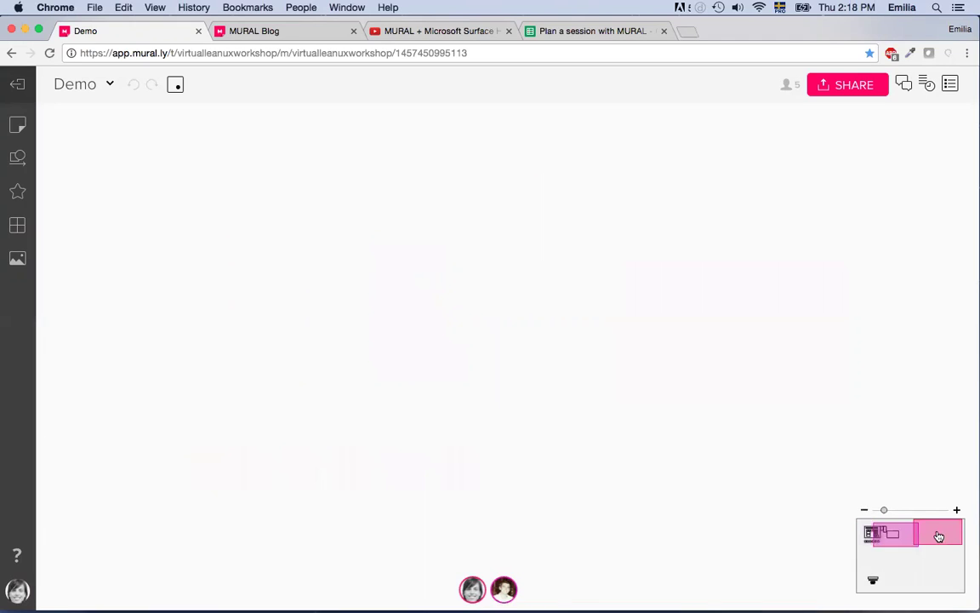
{"action": "left_click", "coordinate": [938, 577]}
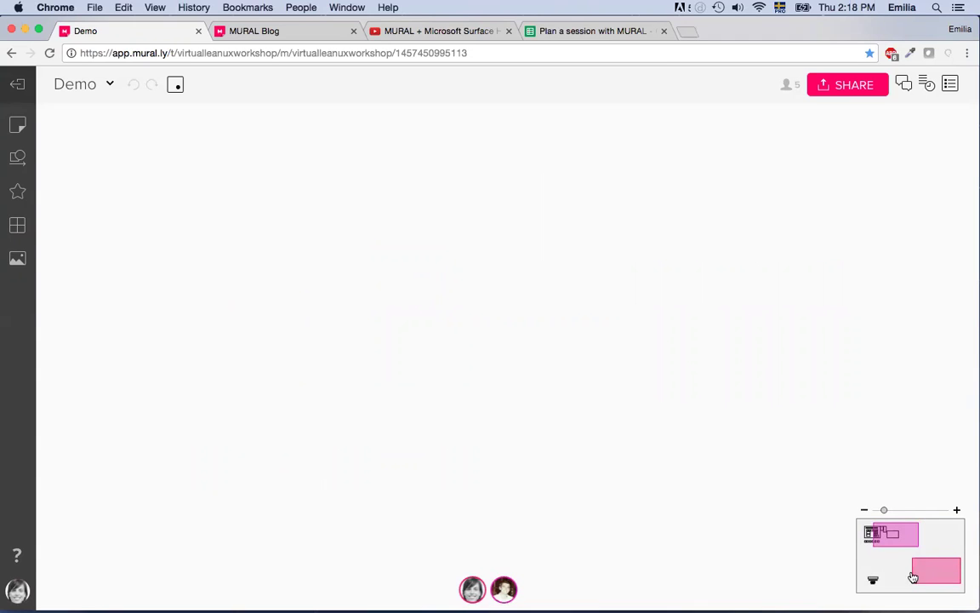
{"action": "left_click", "coordinate": [877, 580]}
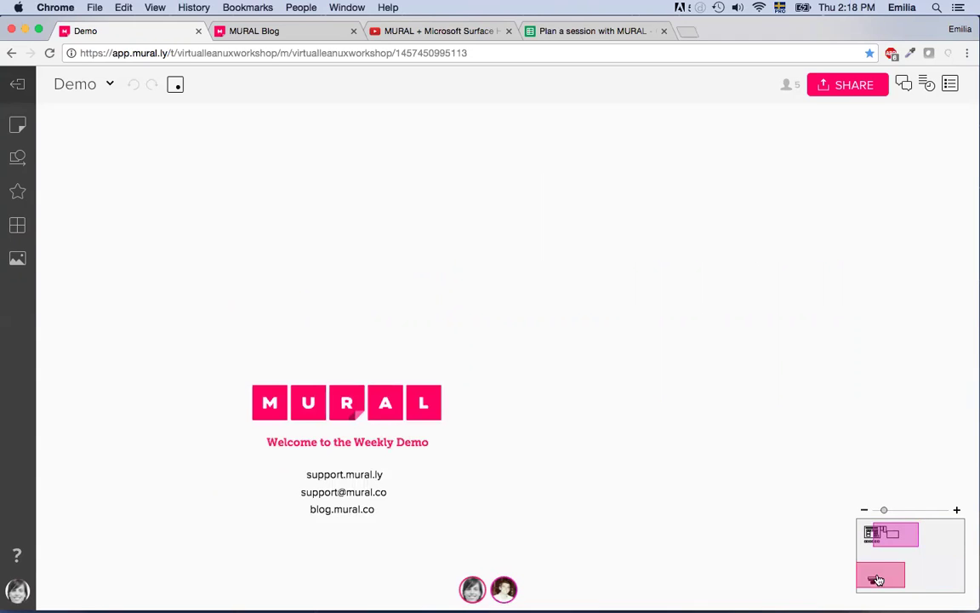
{"action": "left_click", "coordinate": [873, 535]}
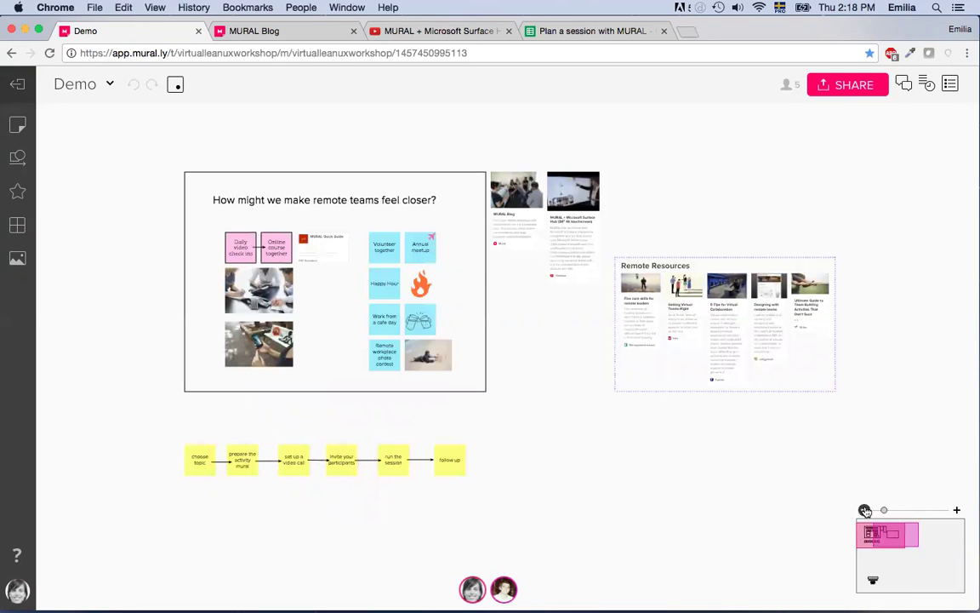
- Magnify the mural past 100% and reduce it again until the frame, Remote Resources area and session flow all fit
{"action": "left_click", "coordinate": [958, 510]}
{"action": "left_click", "coordinate": [957, 511]}
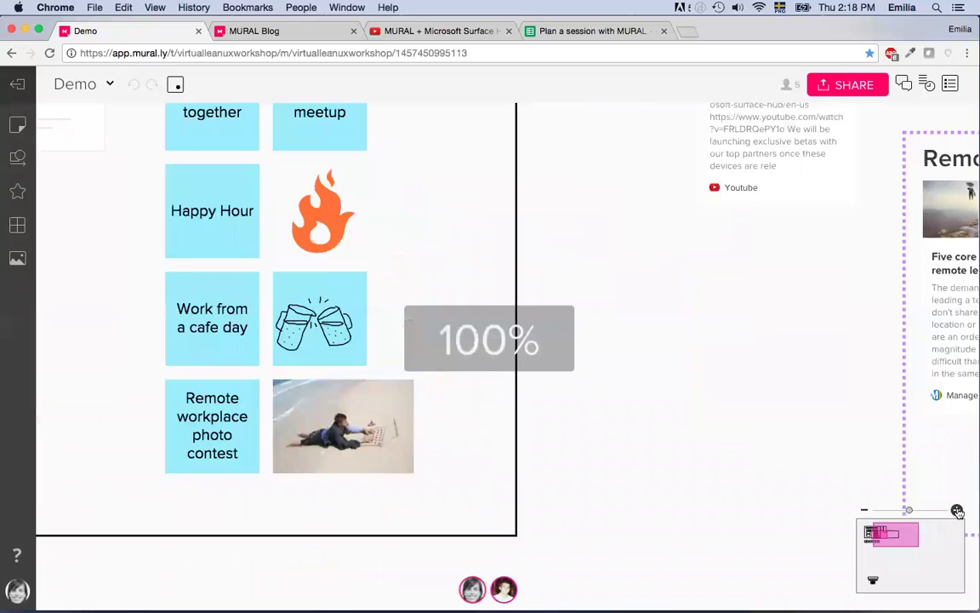
{"action": "left_click", "coordinate": [957, 510]}
{"action": "left_click", "coordinate": [864, 511]}
{"action": "left_click", "coordinate": [864, 511]}
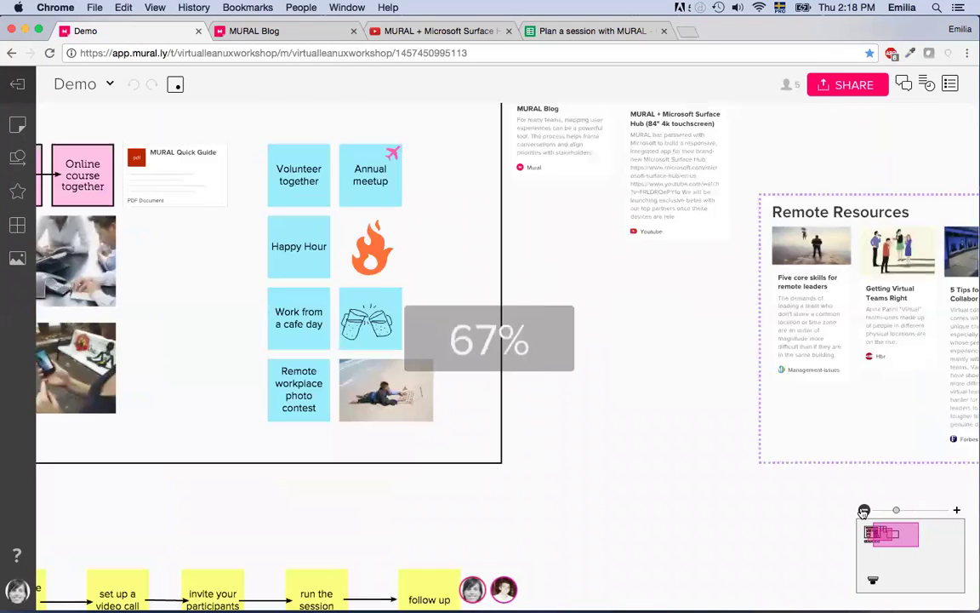
{"action": "left_click", "coordinate": [863, 511]}
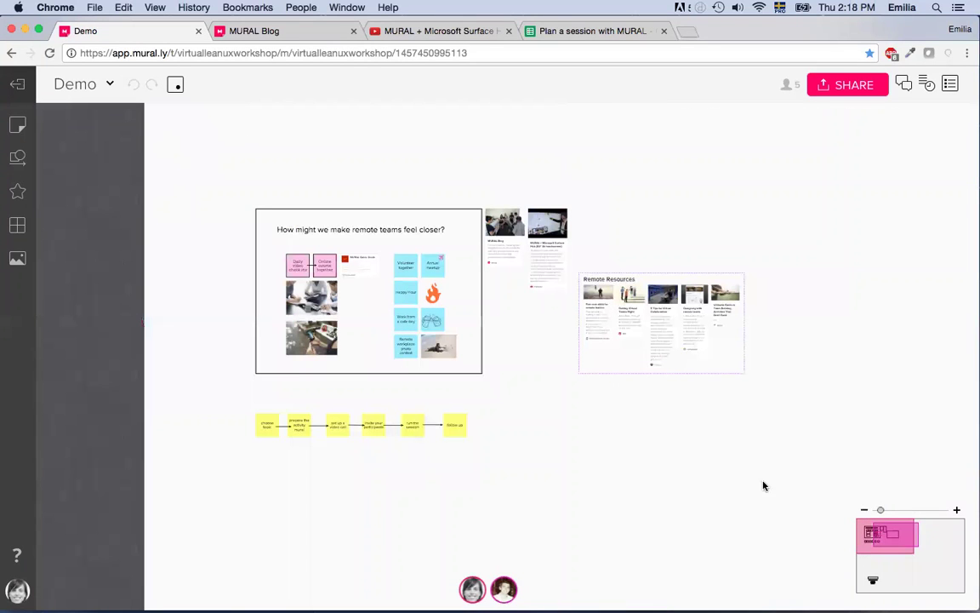
{"action": "left_click_drag", "start_coordinate": [706, 450], "coordinate": [642, 440]}
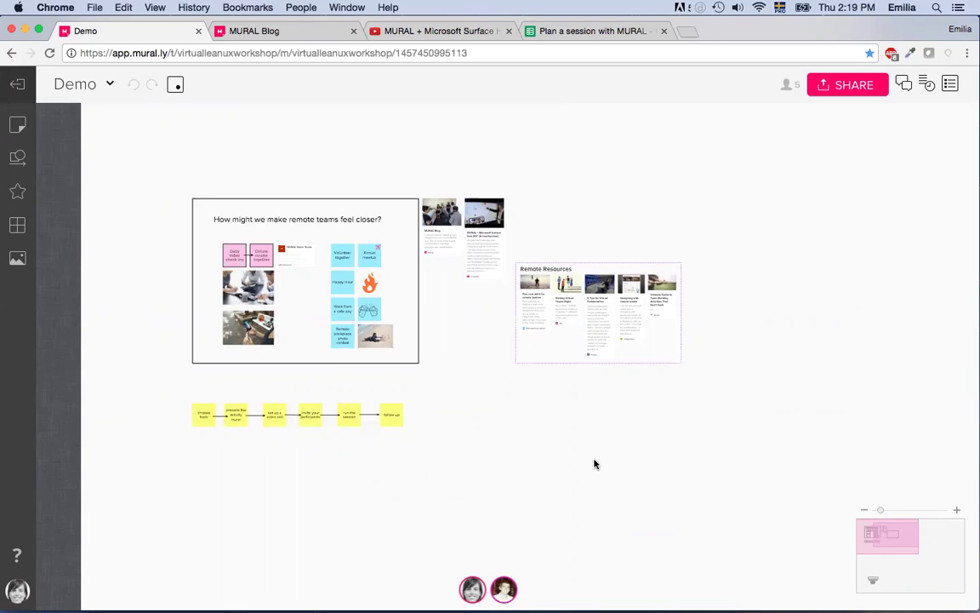
{"action": "left_click_drag", "start_coordinate": [522, 428], "coordinate": [478, 409]}
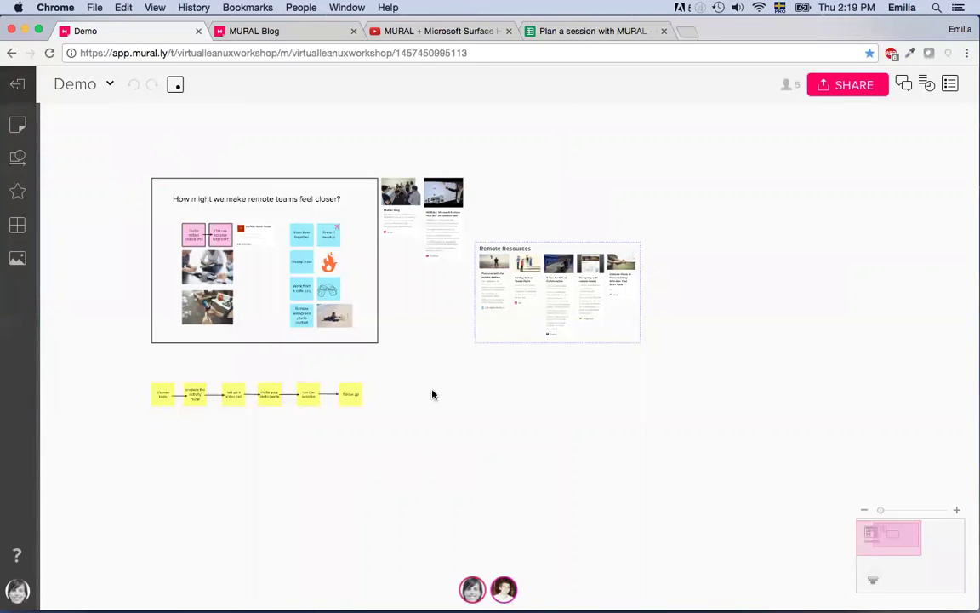
- Add three blank yellow sticky notes in a horizontal row in the empty space below the Remote Resources area
{"action": "scroll", "coordinate": [417, 386], "scroll_direction": "up", "scroll_amount": 5}
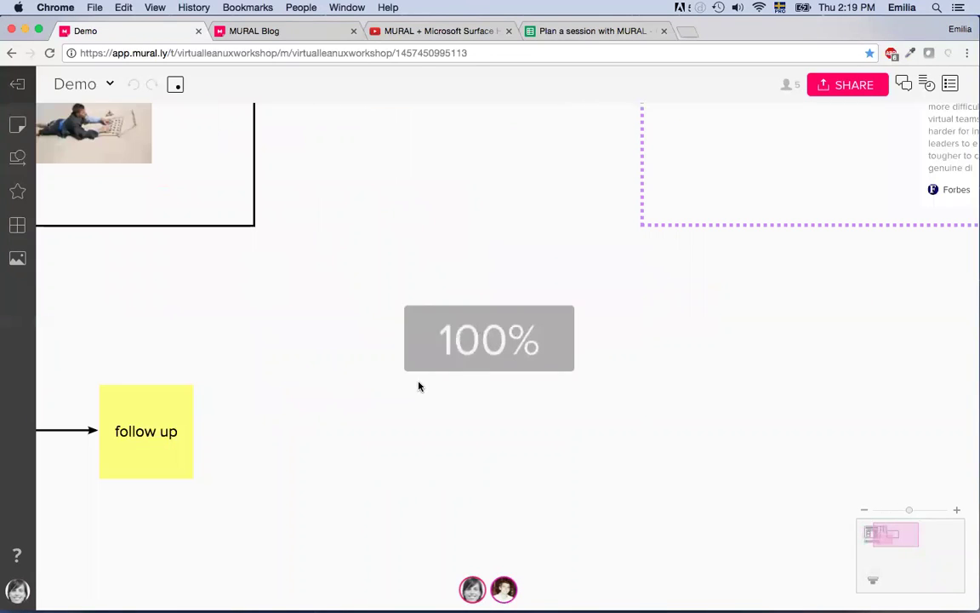
{"action": "scroll", "coordinate": [472, 387], "scroll_direction": "up", "scroll_amount": 3}
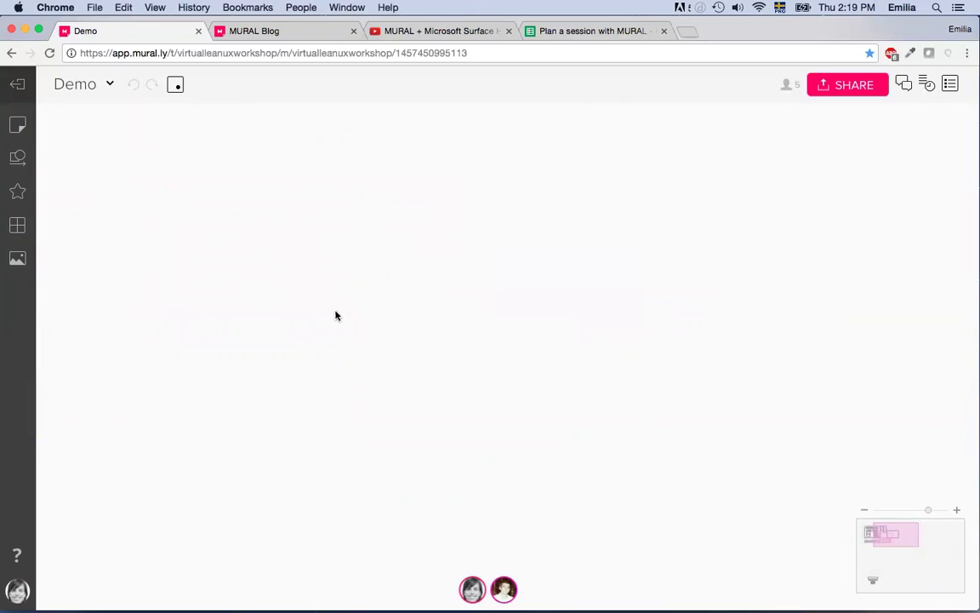
{"action": "double_click", "coordinate": [326, 278]}
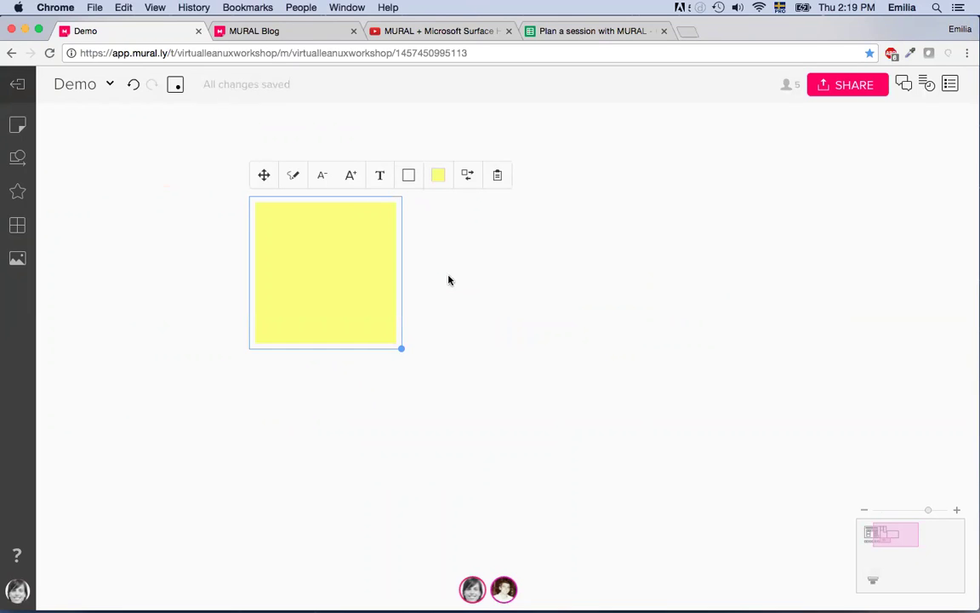
{"action": "double_click", "coordinate": [479, 271]}
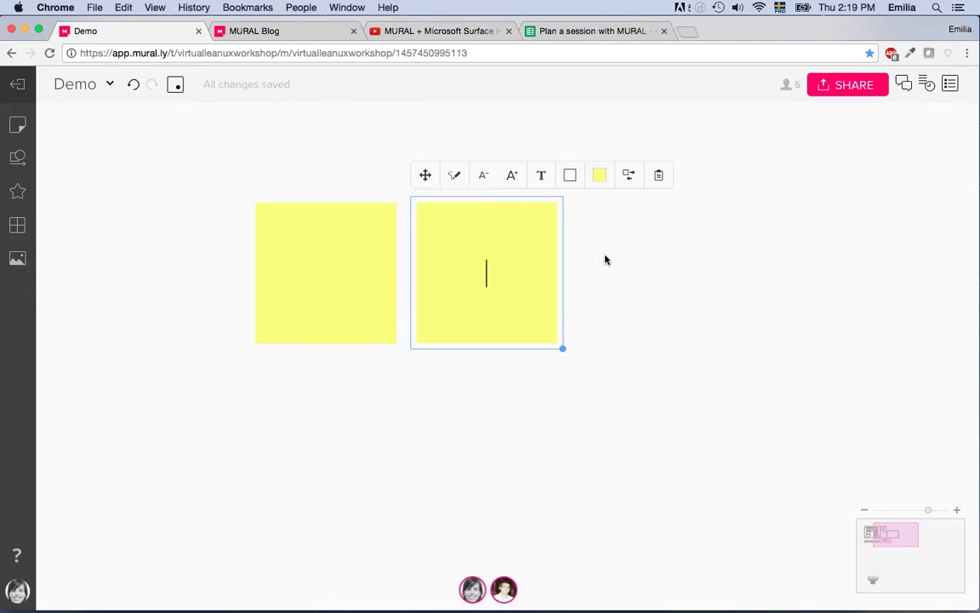
{"action": "double_click", "coordinate": [623, 265]}
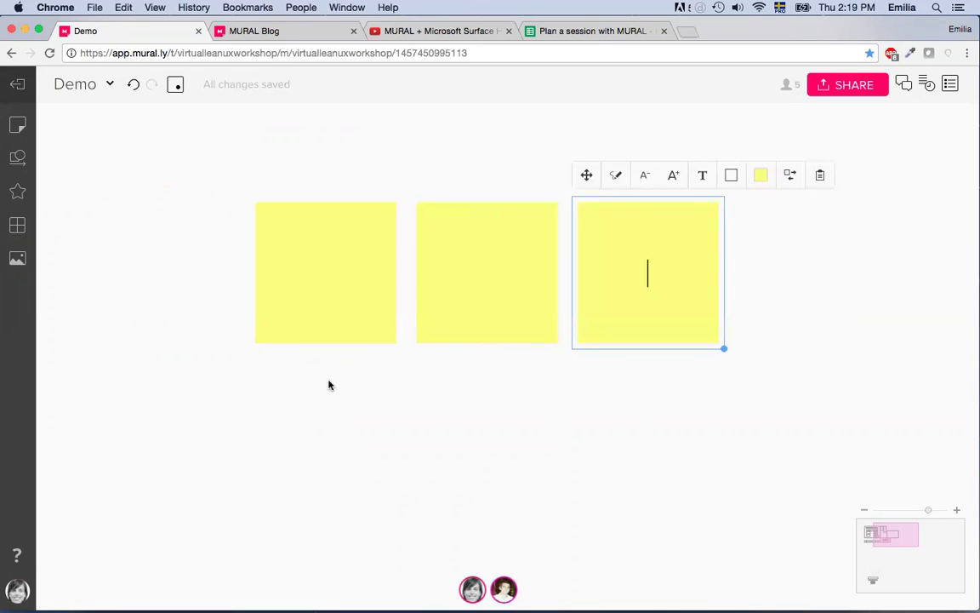
{"action": "left_click", "coordinate": [220, 277]}
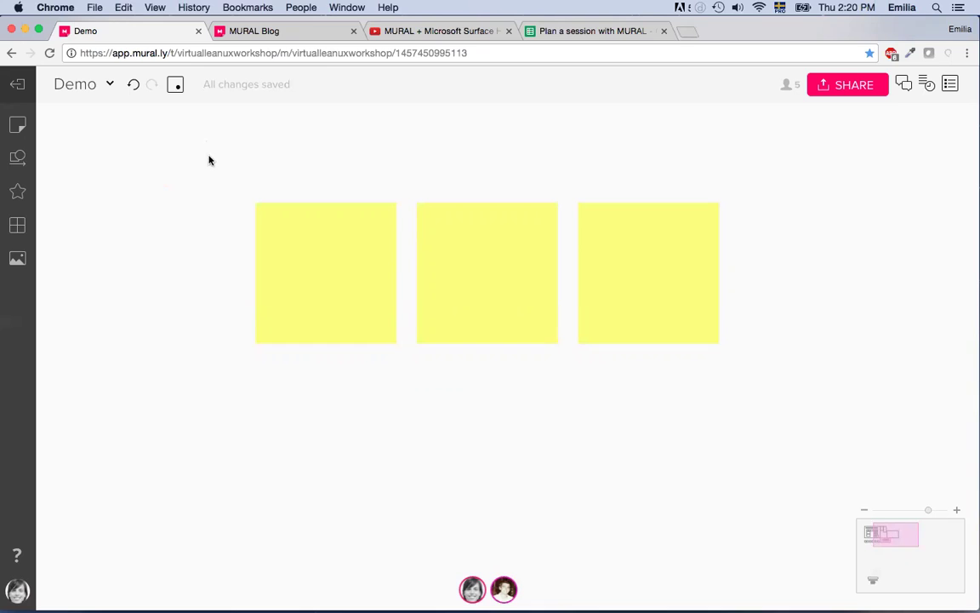
- Review the mural's export formats, image and PDF, and the option to download its files, without exporting anything
{"action": "left_click", "coordinate": [110, 85]}
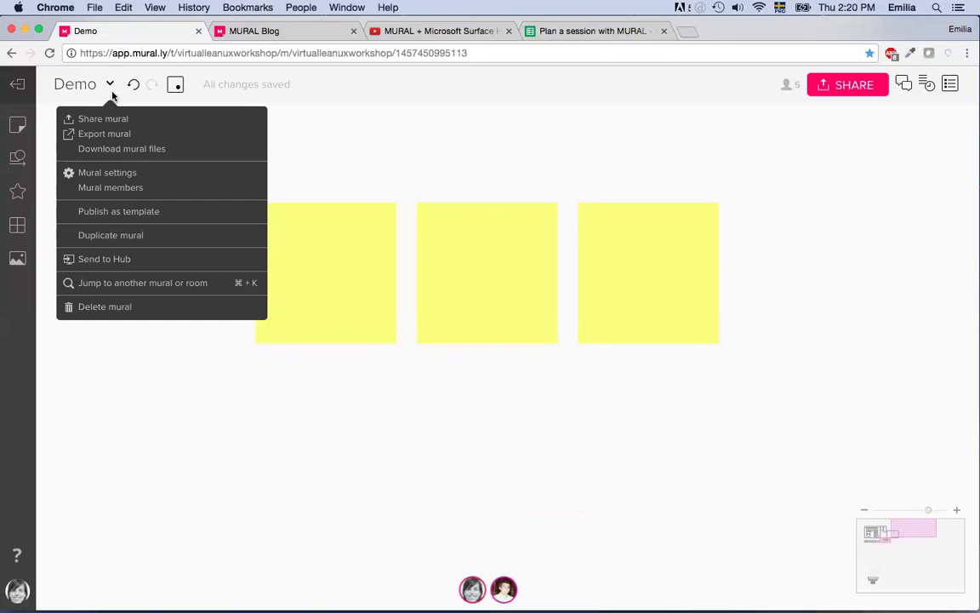
{"action": "left_click", "coordinate": [120, 136]}
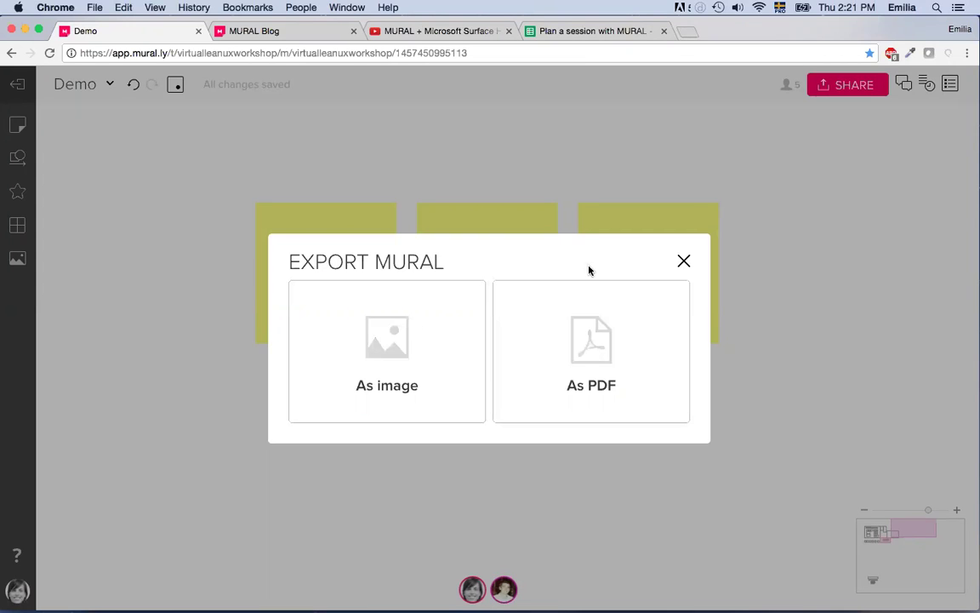
{"action": "left_click", "coordinate": [684, 260]}
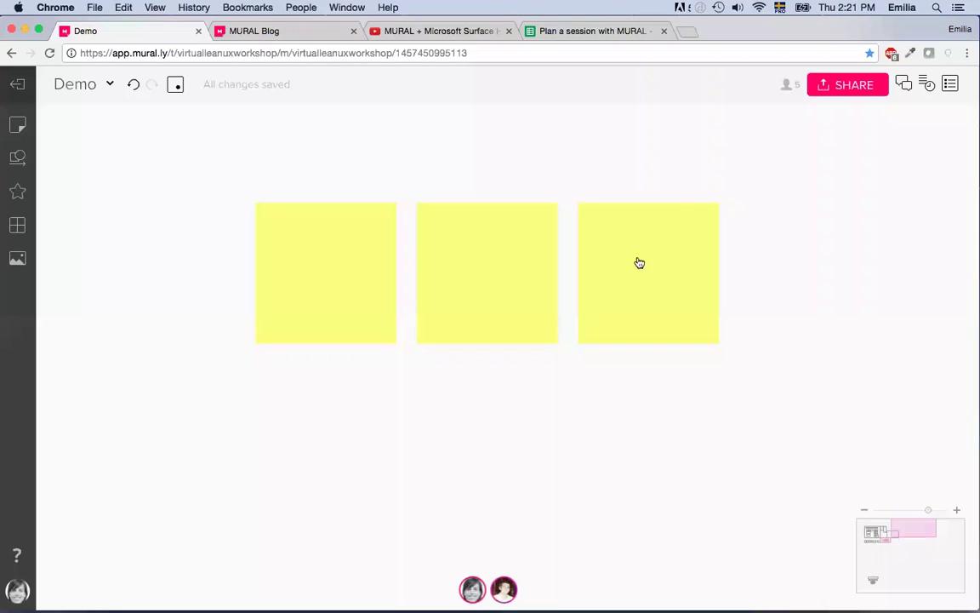
{"action": "left_click", "coordinate": [110, 84]}
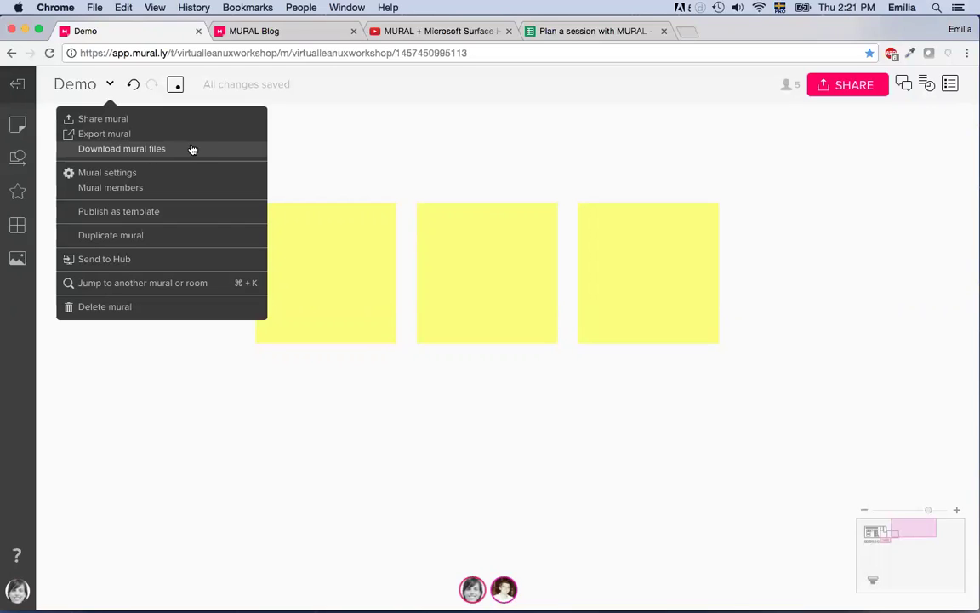
{"action": "left_click", "coordinate": [344, 155]}
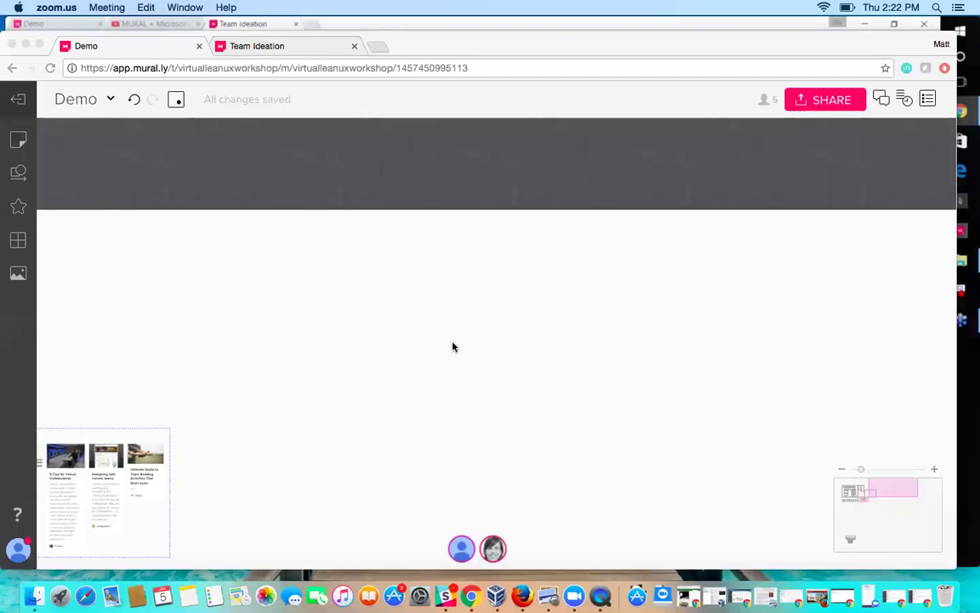
- Bring the whole mural into view and check the list of its online and offline members
{"action": "scroll", "coordinate": [437, 372], "scroll_direction": "left", "scroll_amount": 10}
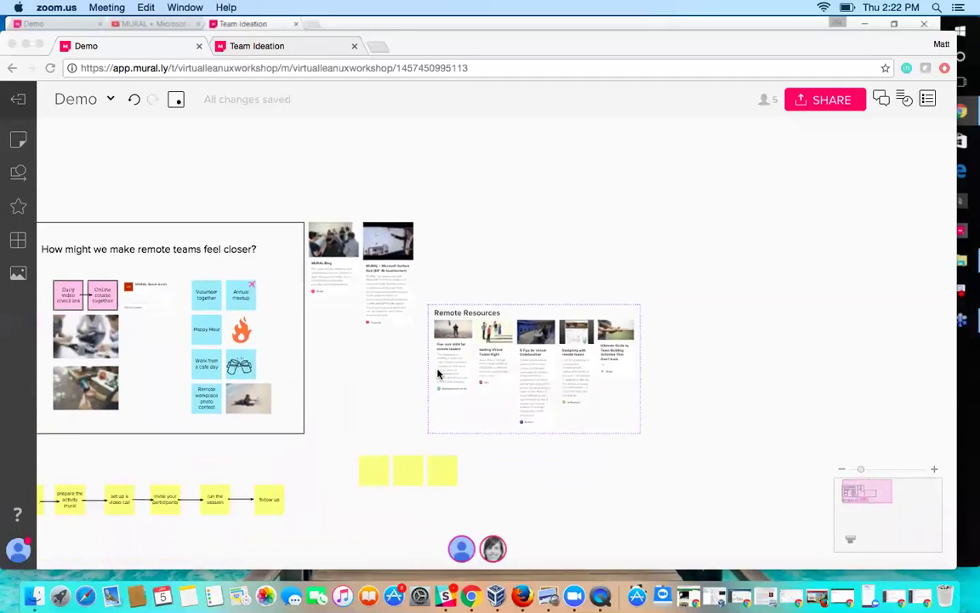
{"action": "scroll", "coordinate": [437, 372], "scroll_direction": "left", "scroll_amount": 5}
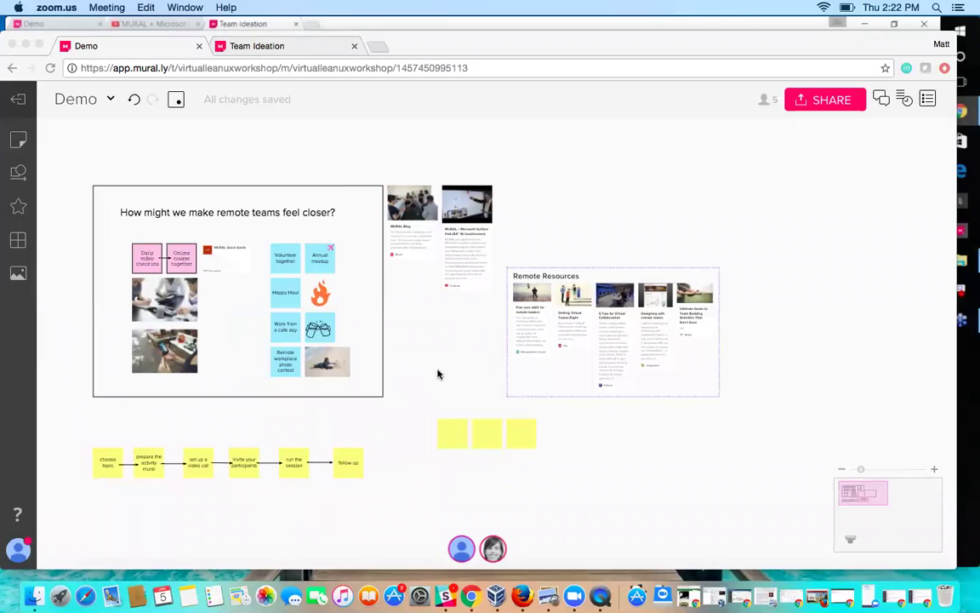
{"action": "left_click", "coordinate": [406, 39]}
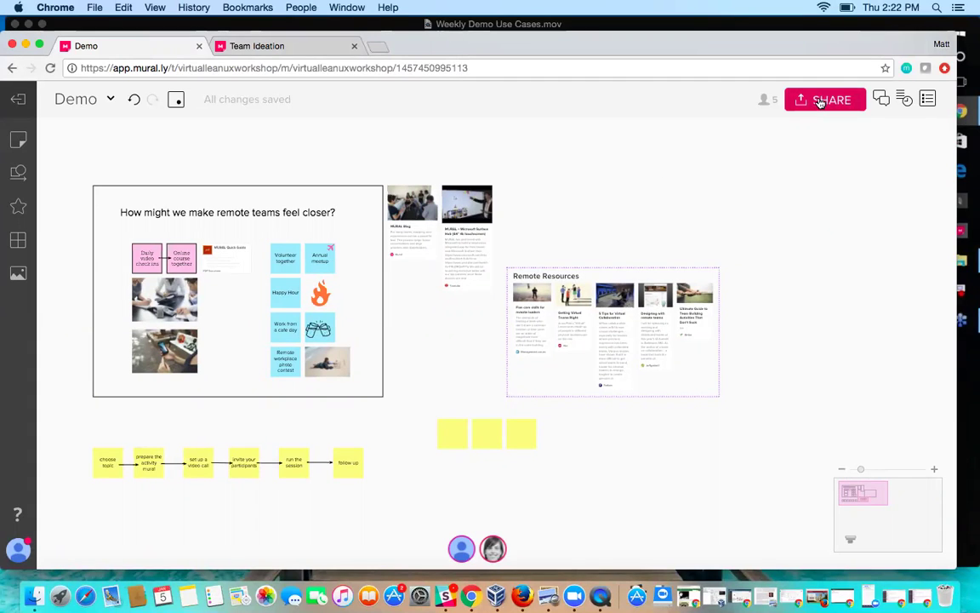
{"action": "left_click", "coordinate": [770, 101]}
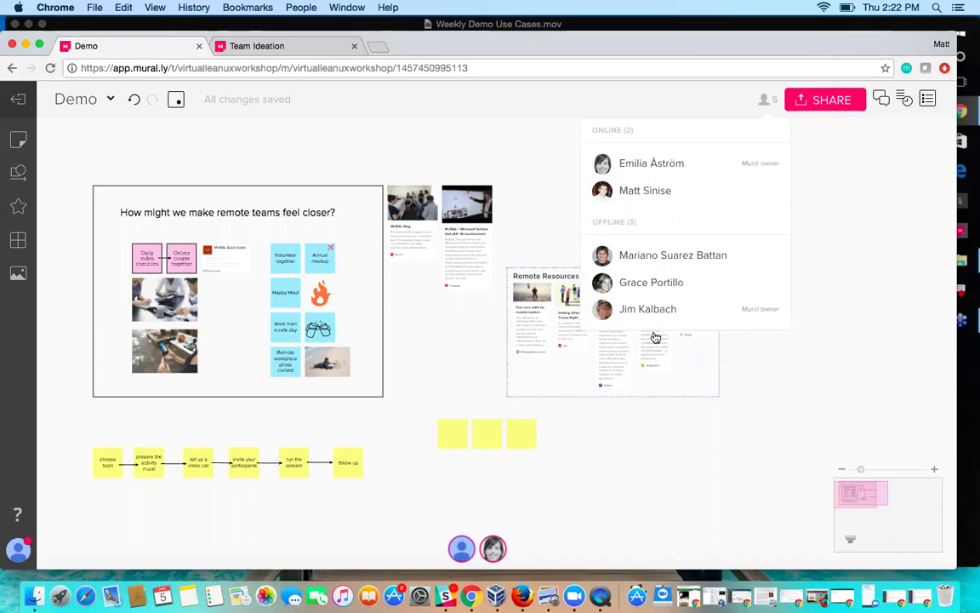
{"action": "left_click", "coordinate": [842, 248]}
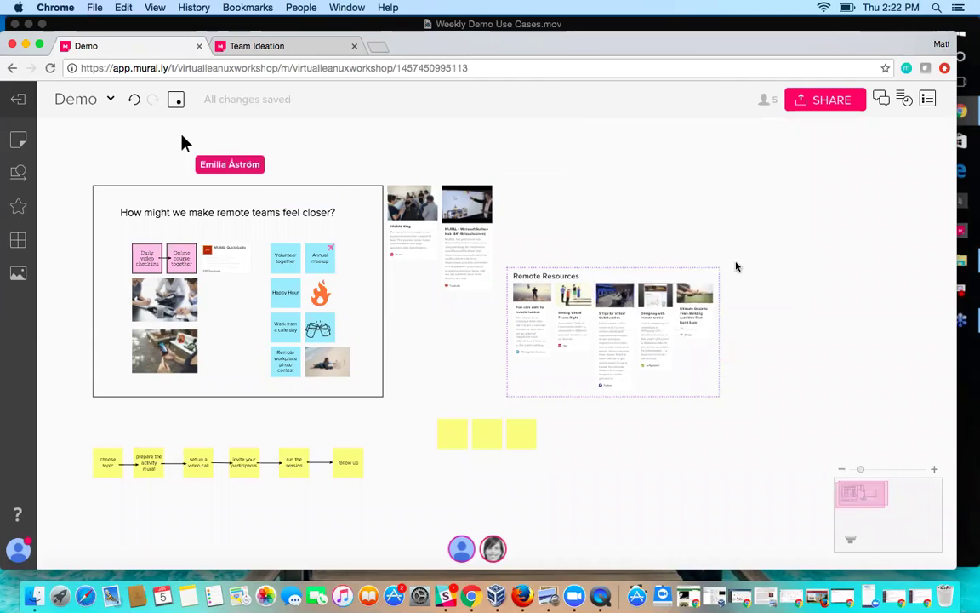
{"action": "left_click", "coordinate": [768, 100]}
{"action": "left_click", "coordinate": [880, 223]}
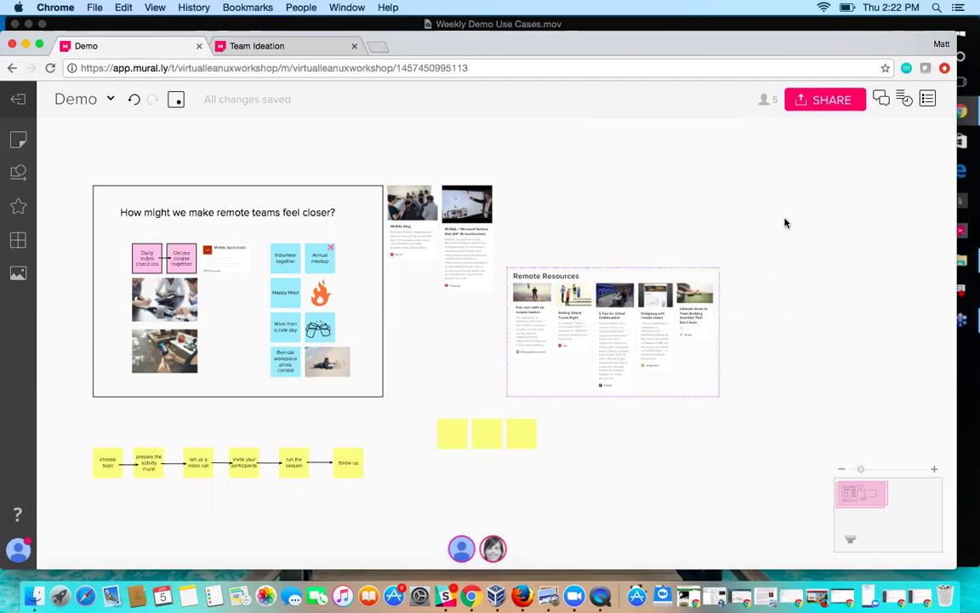
- Try out adding a teammate as an edit invitee, remove the entry, and check the view-only share link without sending invitations
{"action": "left_click", "coordinate": [818, 100]}
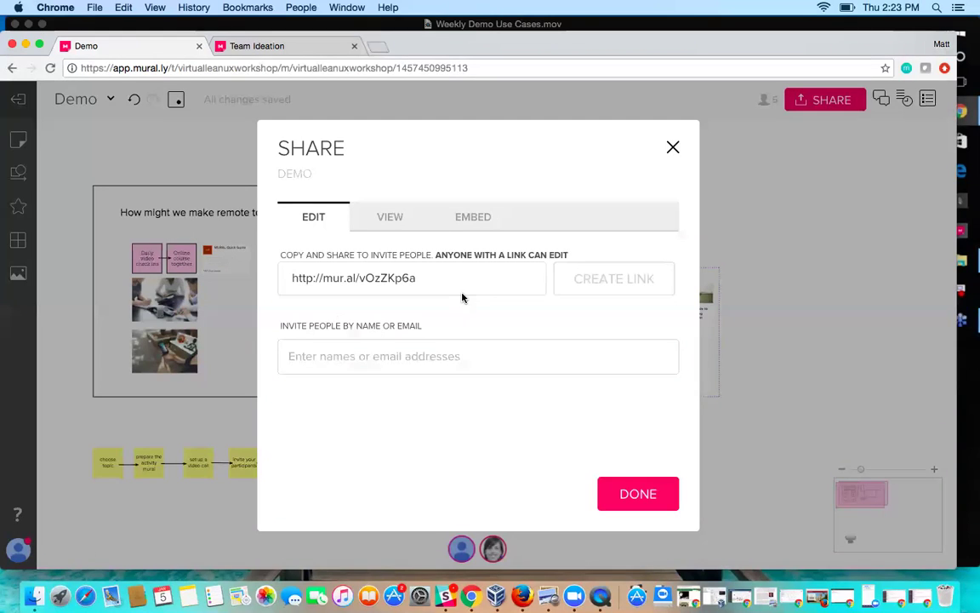
{"action": "left_click", "coordinate": [409, 362]}
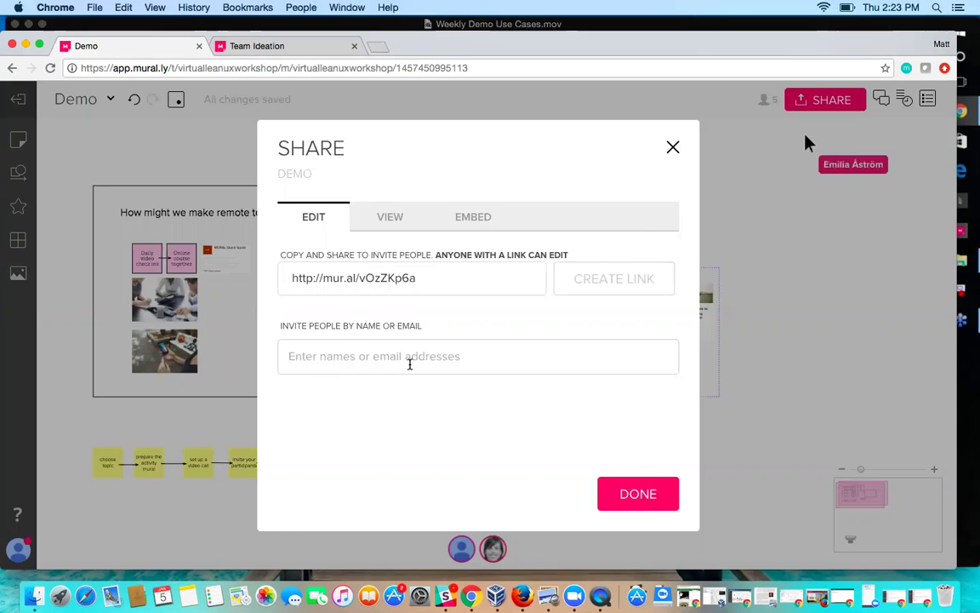
{"action": "type", "text": "emilia"}
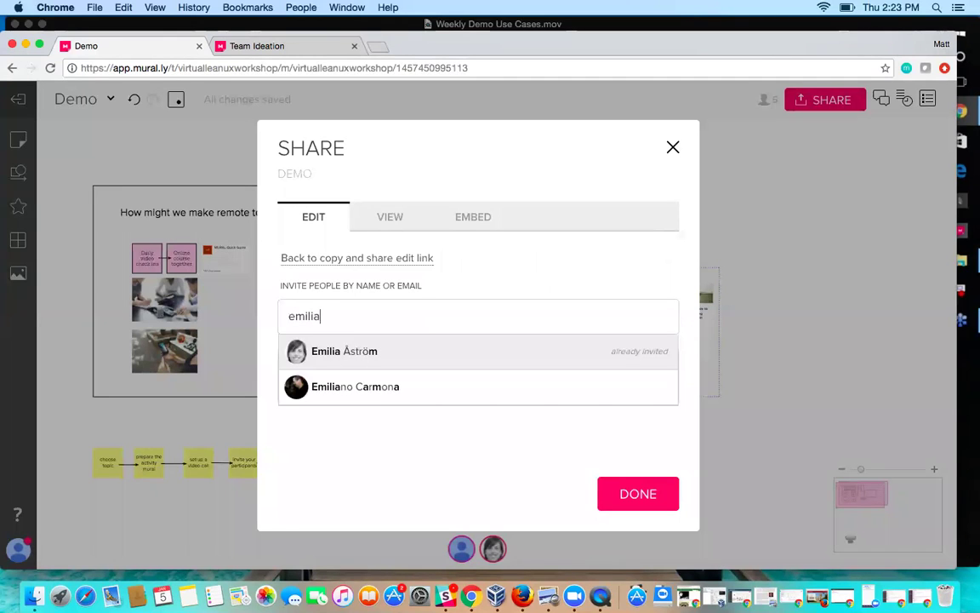
{"action": "key", "text": "Return"}
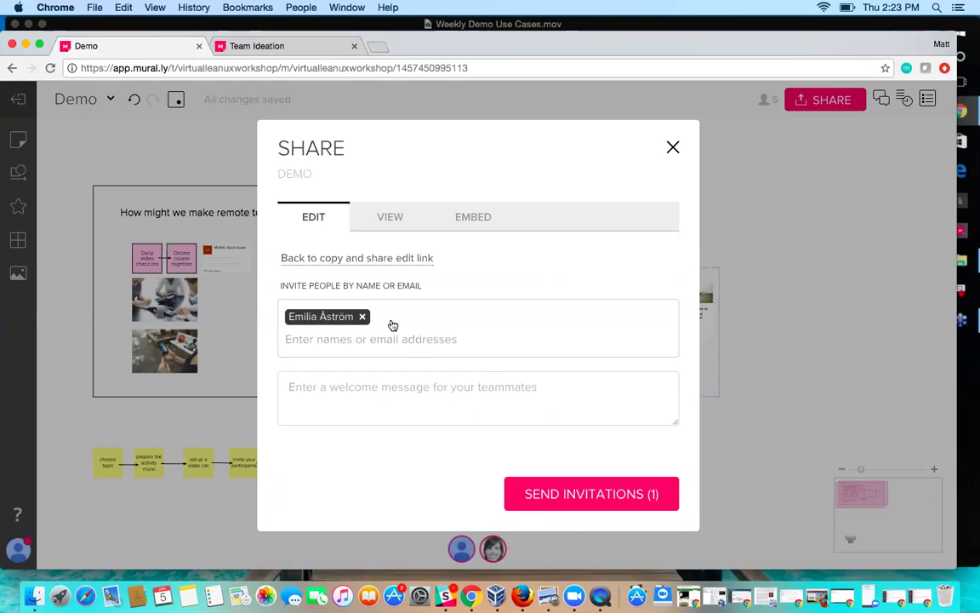
{"action": "left_click", "coordinate": [363, 318]}
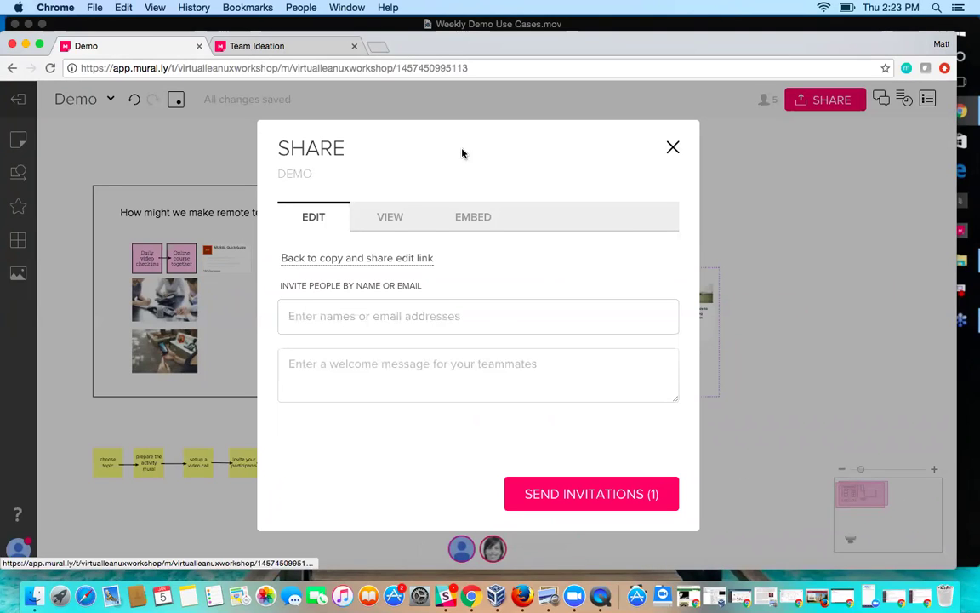
{"action": "left_click", "coordinate": [391, 219]}
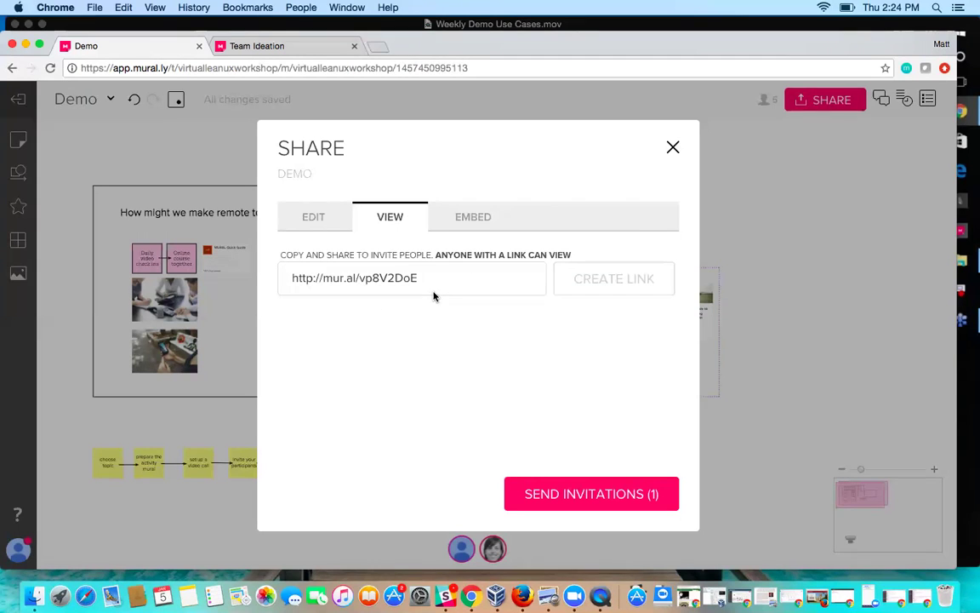
{"action": "left_click", "coordinate": [721, 177]}
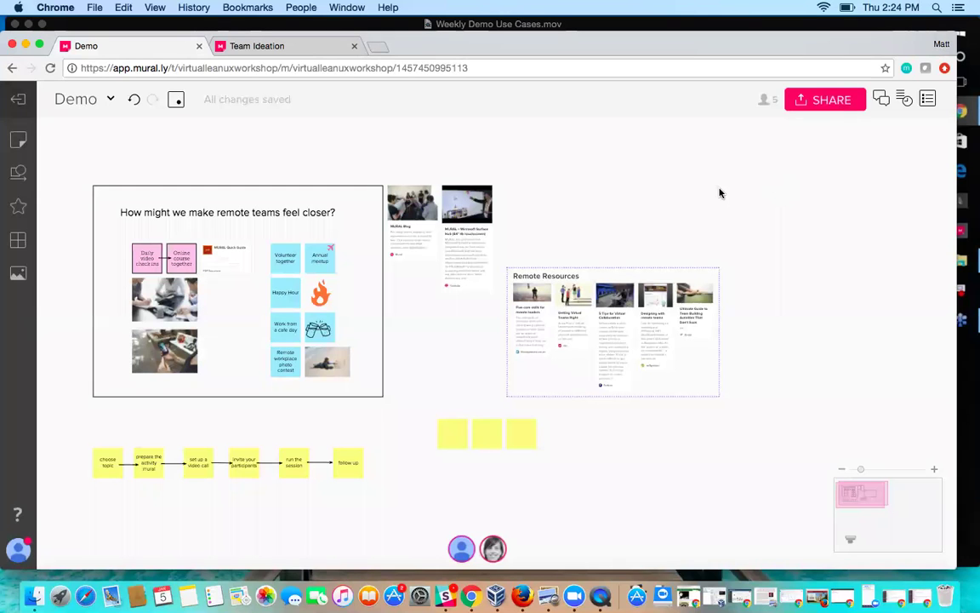
- Follow the online collaborator's view of the mural and look over the ideas in the brainstorm frame
{"action": "scroll", "coordinate": [713, 192], "scroll_direction": "left", "scroll_amount": 3}
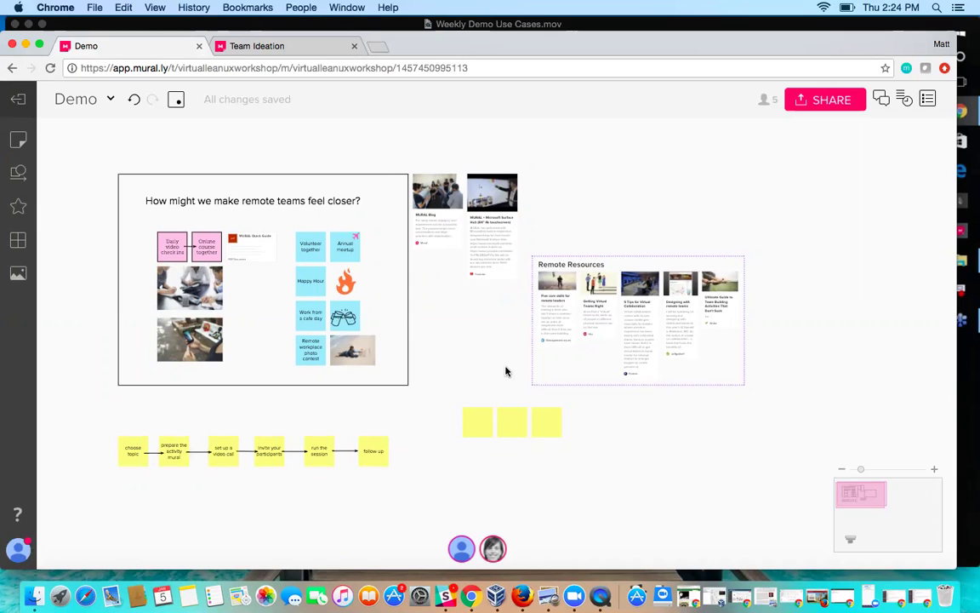
{"action": "scroll", "coordinate": [505, 371], "scroll_direction": "up", "scroll_amount": 1}
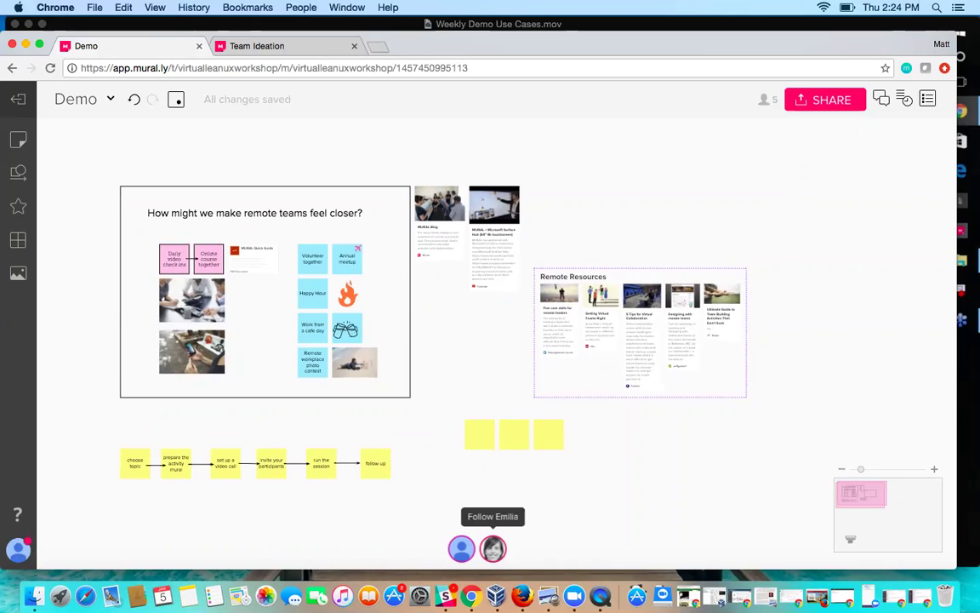
{"action": "left_click", "coordinate": [493, 549]}
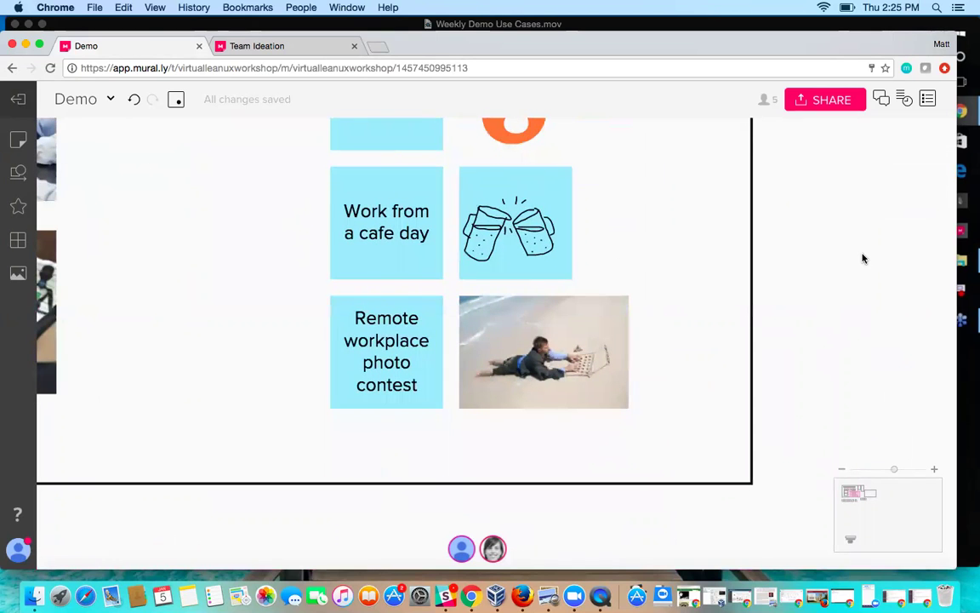
{"action": "scroll", "coordinate": [862, 259], "scroll_direction": "down", "scroll_amount": 3}
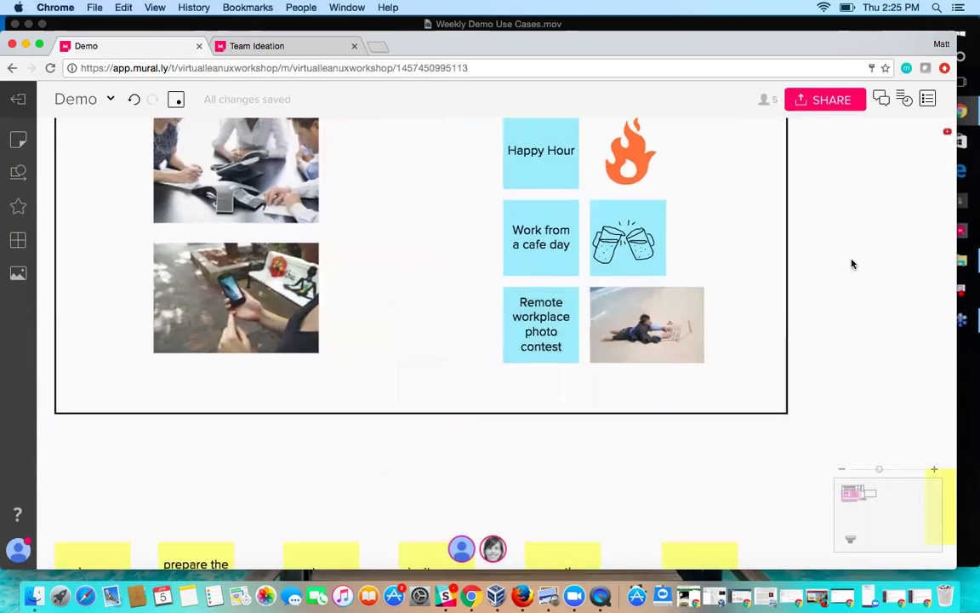
{"action": "scroll", "coordinate": [853, 264], "scroll_direction": "up", "scroll_amount": 3}
{"action": "left_click", "coordinate": [461, 549]}
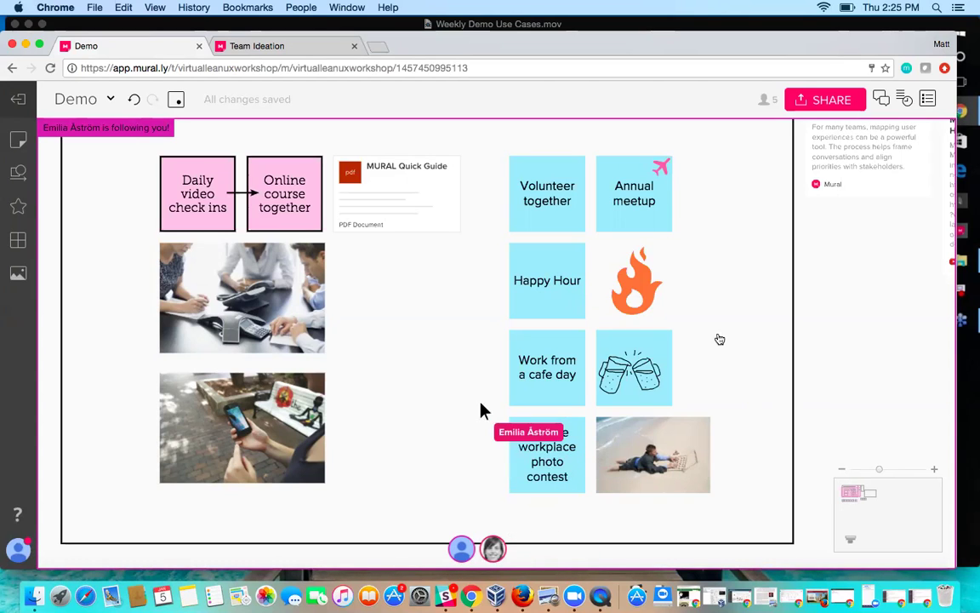
- Lead the following collaborator around the brainstorm frame's ideas and title, and widen the view to include the linked resources beside it
{"action": "scroll", "coordinate": [441, 385], "scroll_direction": "right", "scroll_amount": 2}
{"action": "scroll", "coordinate": [442, 385], "scroll_direction": "down", "scroll_amount": 2}
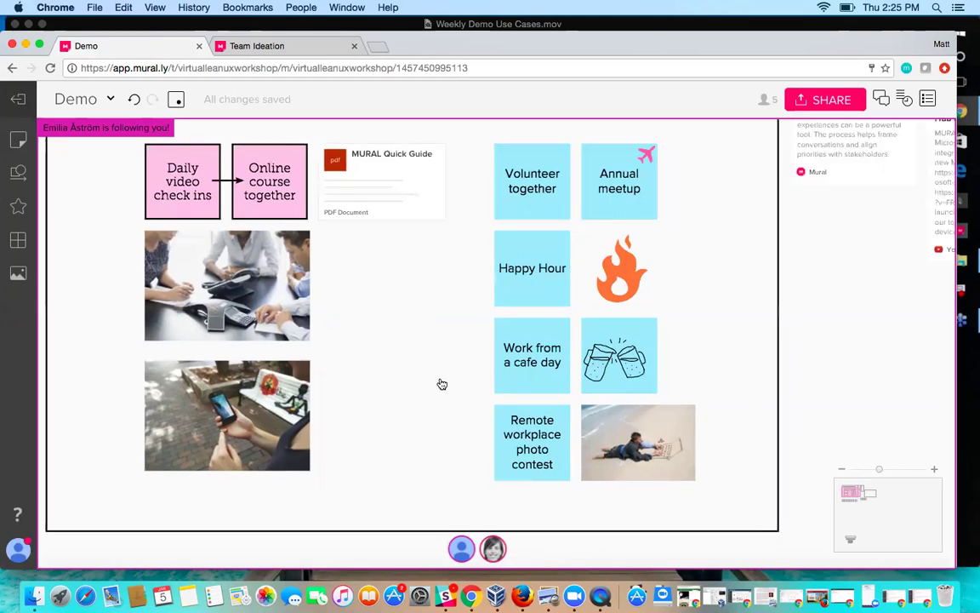
{"action": "scroll", "coordinate": [393, 324], "scroll_direction": "up", "scroll_amount": 3}
{"action": "scroll", "coordinate": [393, 324], "scroll_direction": "left", "scroll_amount": 4}
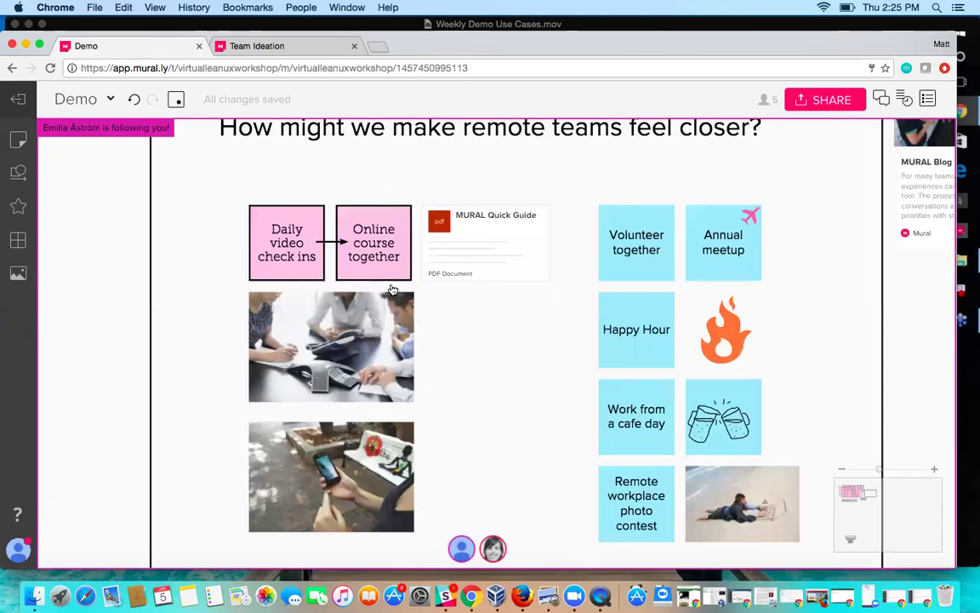
{"action": "scroll", "coordinate": [394, 290], "scroll_direction": "up", "scroll_amount": 2}
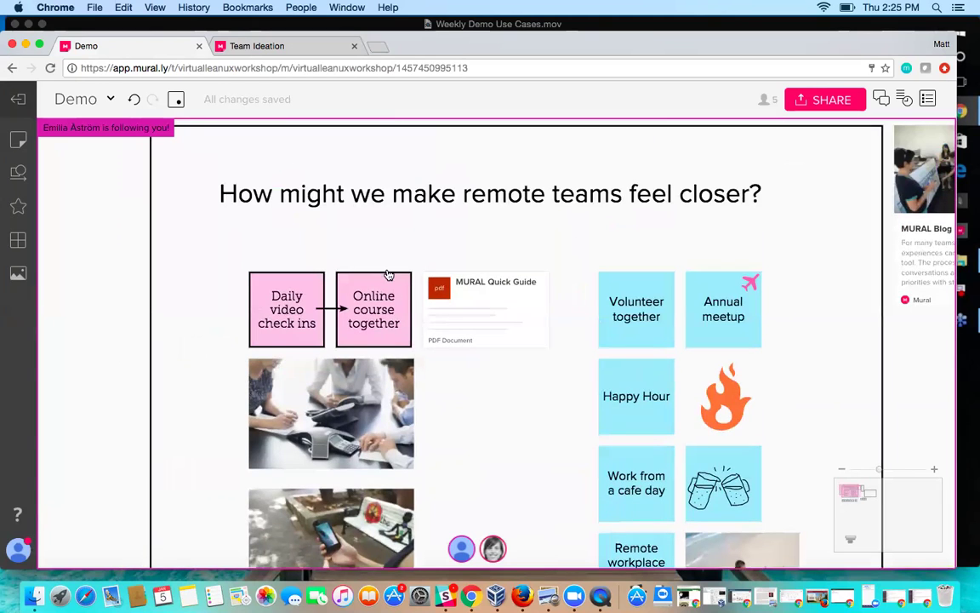
{"action": "scroll", "coordinate": [678, 364], "scroll_direction": "right", "scroll_amount": 5}
{"action": "scroll", "coordinate": [678, 364], "scroll_direction": "down", "scroll_amount": 1}
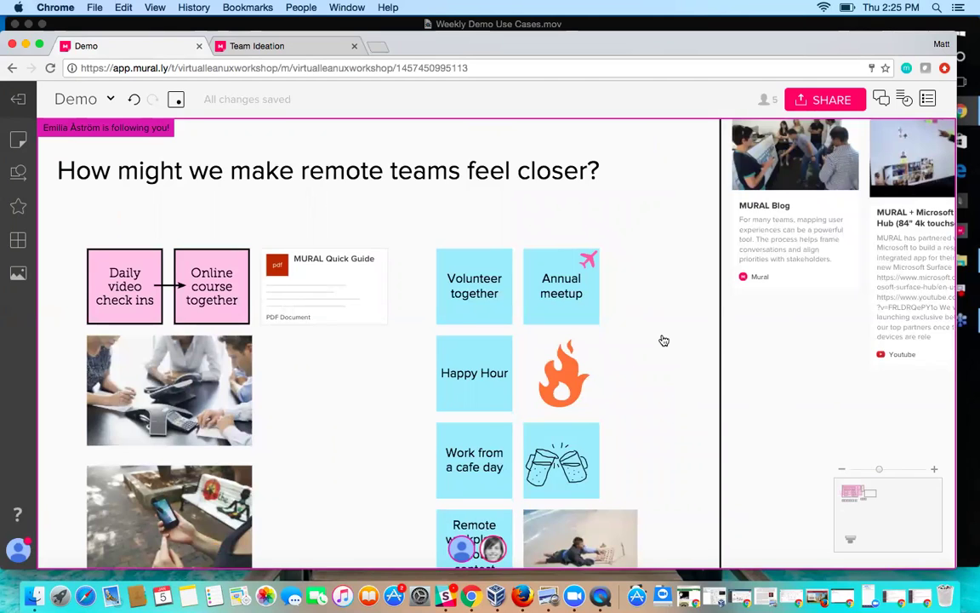
{"action": "scroll", "coordinate": [664, 341], "scroll_direction": "down", "scroll_amount": 2}
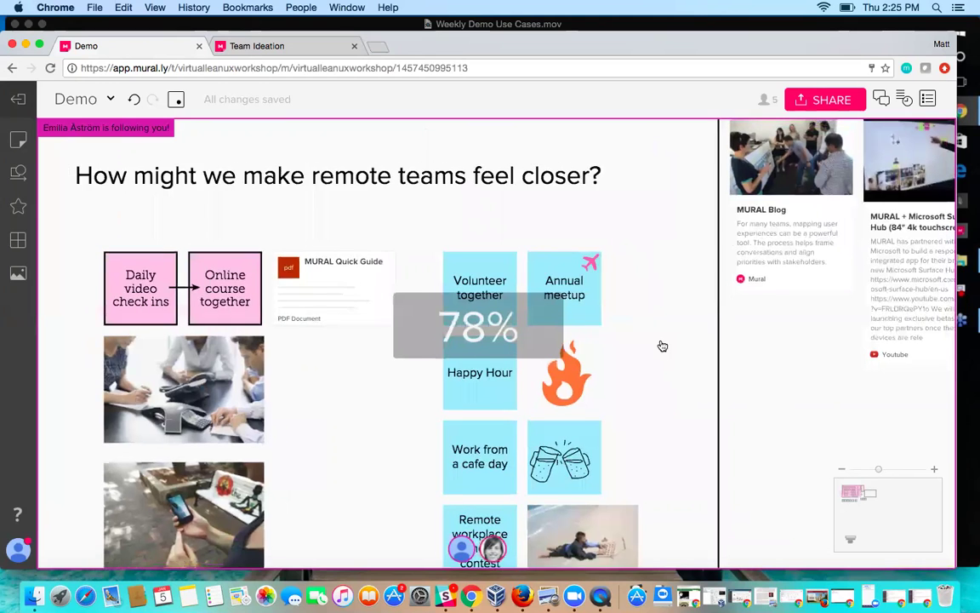
{"action": "scroll", "coordinate": [663, 345], "scroll_direction": "down", "scroll_amount": 3}
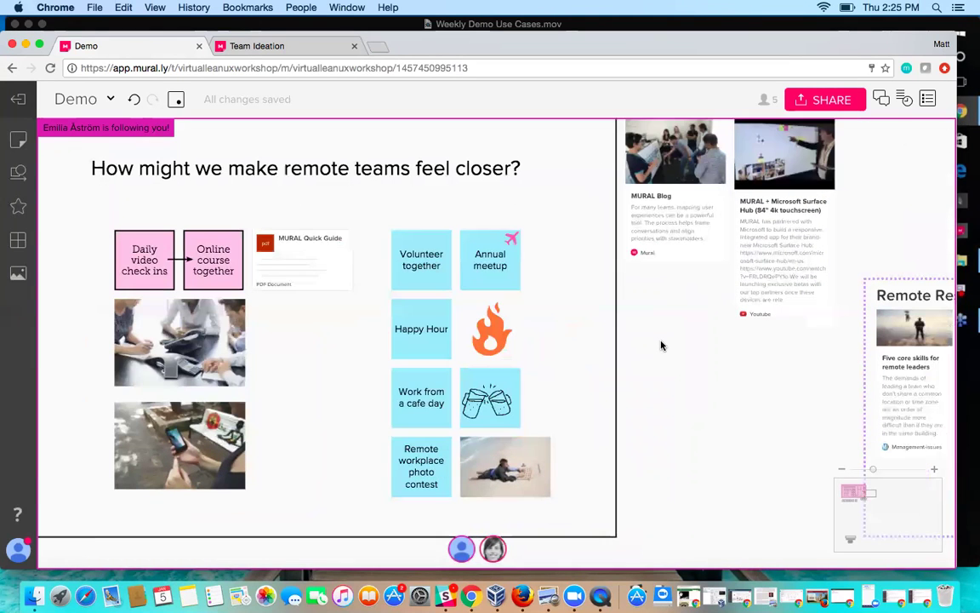
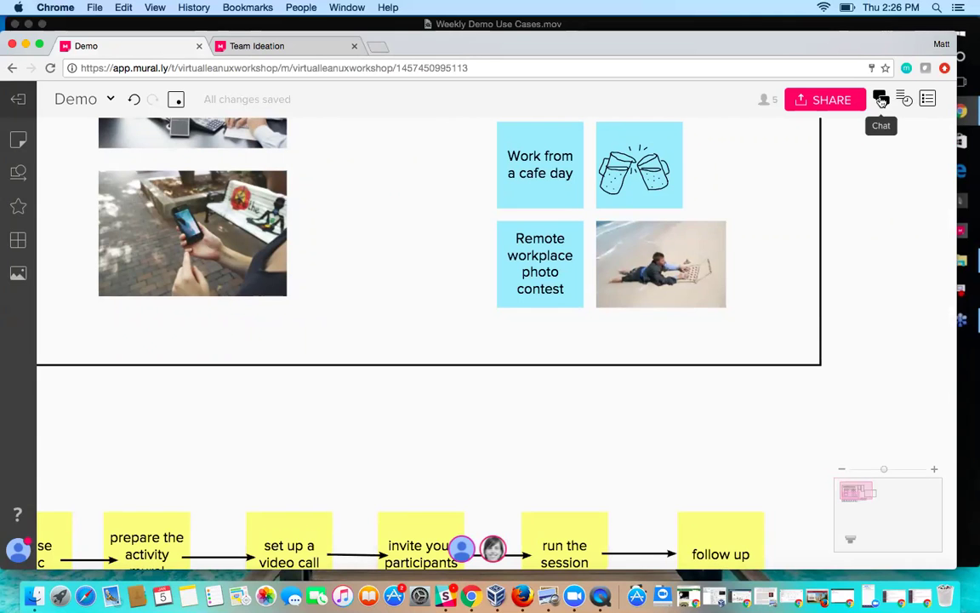
- Look through the mural's chat history and send the message "Hey guys!" to the collaborators
{"action": "left_click", "coordinate": [881, 100]}
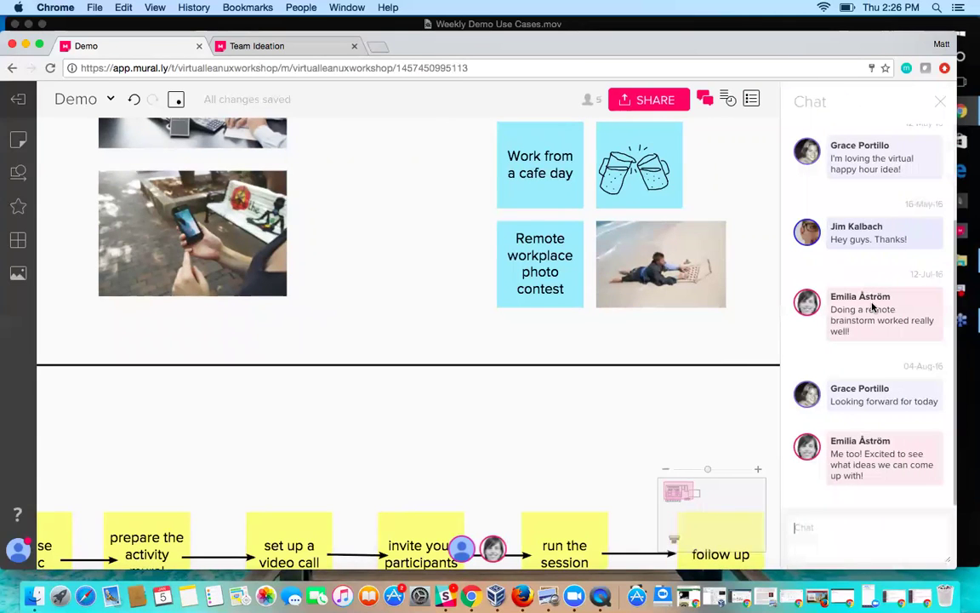
{"action": "scroll", "coordinate": [843, 437], "scroll_direction": "up", "scroll_amount": 2}
{"action": "scroll", "coordinate": [849, 432], "scroll_direction": "down", "scroll_amount": 2}
{"action": "key", "text": "Return"}
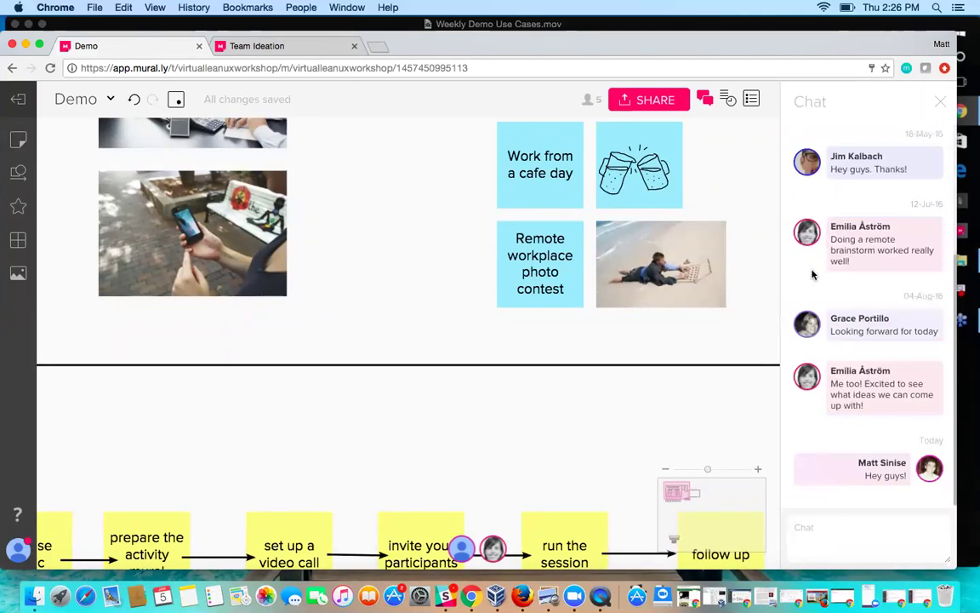
- Browse the older chat messages, check the chat for a new reply, and close it
{"action": "scroll", "coordinate": [812, 274], "scroll_direction": "up", "scroll_amount": 4}
{"action": "scroll", "coordinate": [828, 283], "scroll_direction": "down", "scroll_amount": 4}
{"action": "left_click", "coordinate": [940, 103]}
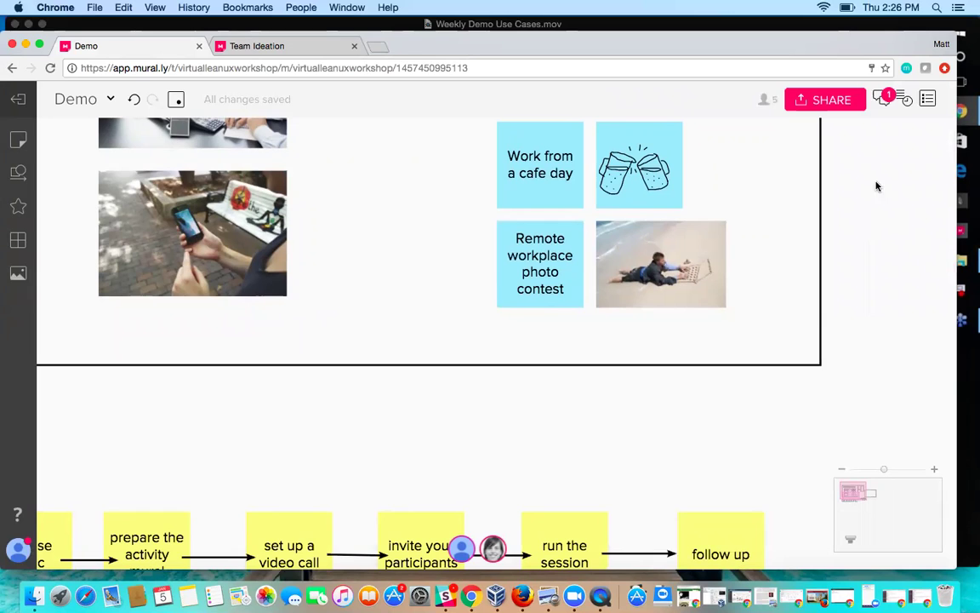
{"action": "left_click", "coordinate": [884, 102]}
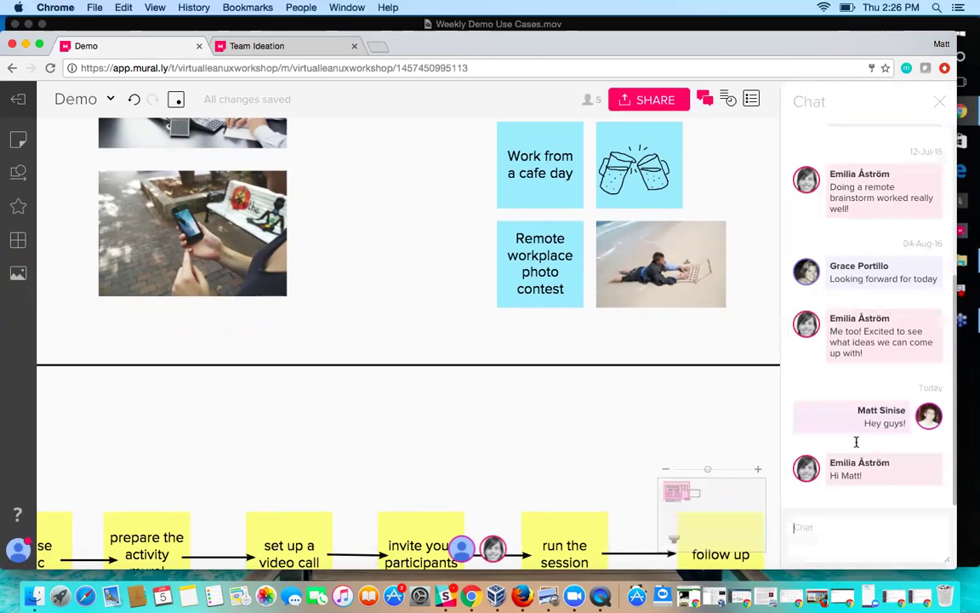
{"action": "left_click", "coordinate": [938, 106]}
- Start a new voting session on the mural with 3 votes per user, overriding the previous results, and proceed to voting
{"action": "scroll", "coordinate": [886, 256], "scroll_direction": "up", "scroll_amount": 3}
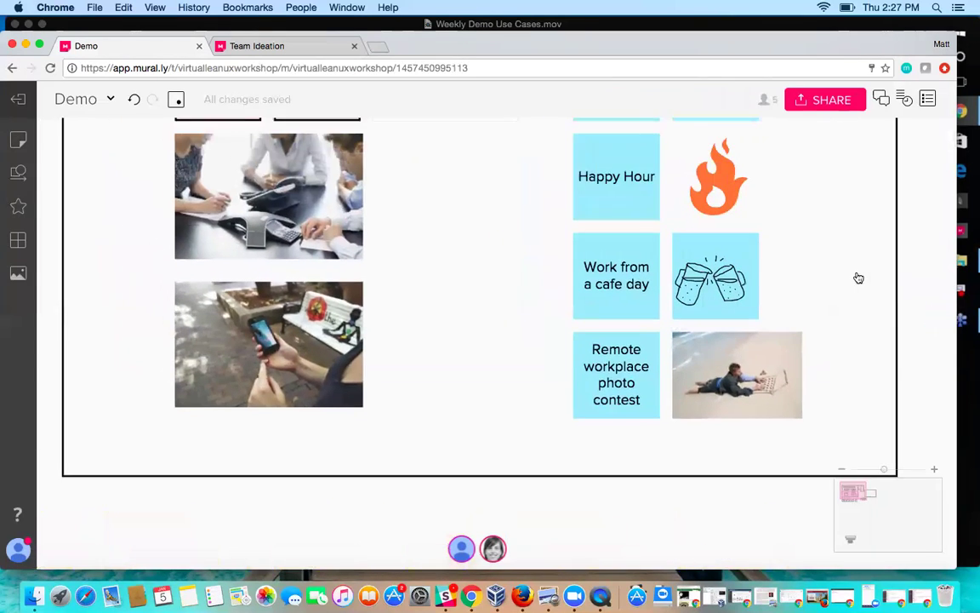
{"action": "scroll", "coordinate": [859, 278], "scroll_direction": "up", "scroll_amount": 5}
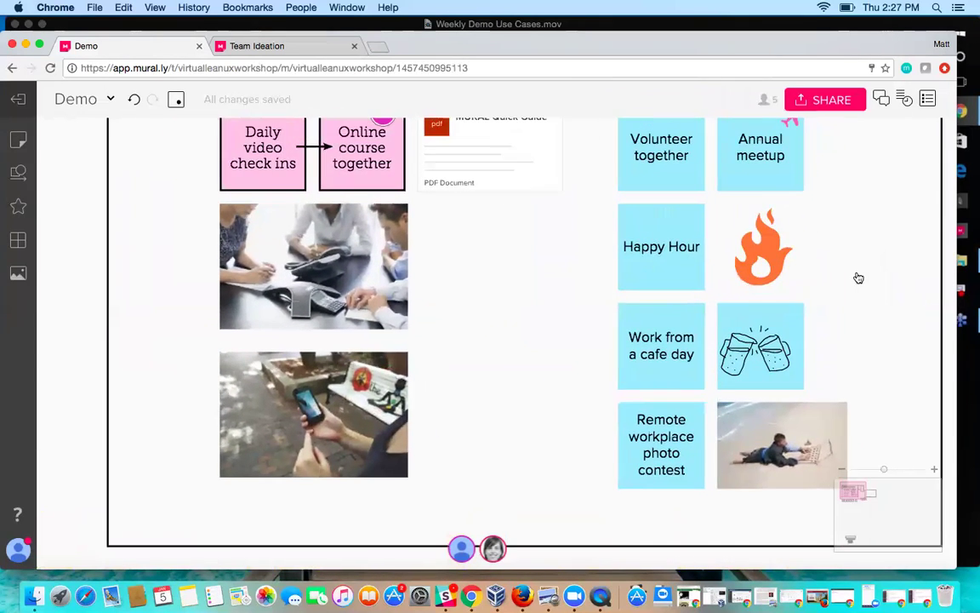
{"action": "scroll", "coordinate": [858, 278], "scroll_direction": "up", "scroll_amount": 3}
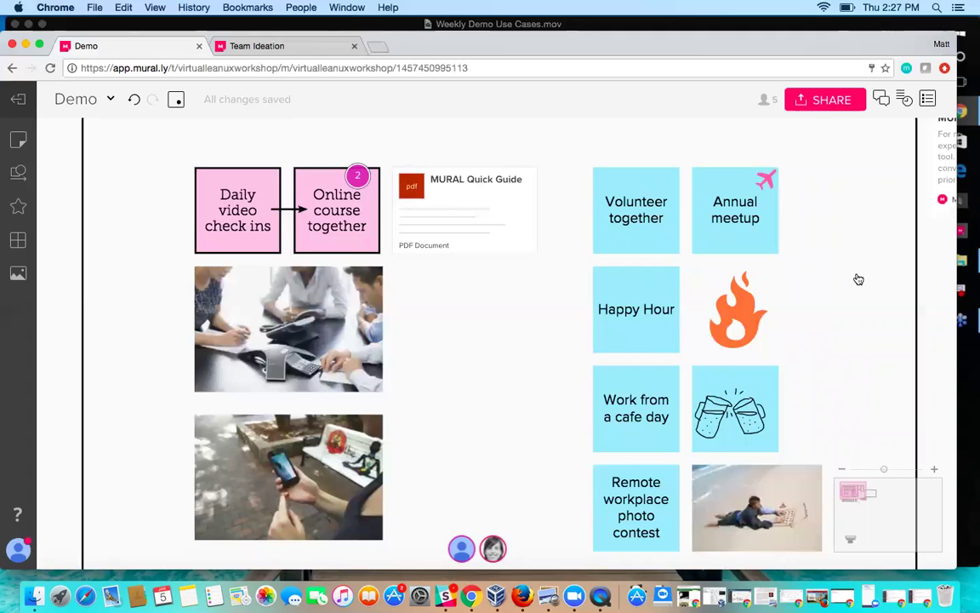
{"action": "scroll", "coordinate": [859, 279], "scroll_direction": "down", "scroll_amount": 5}
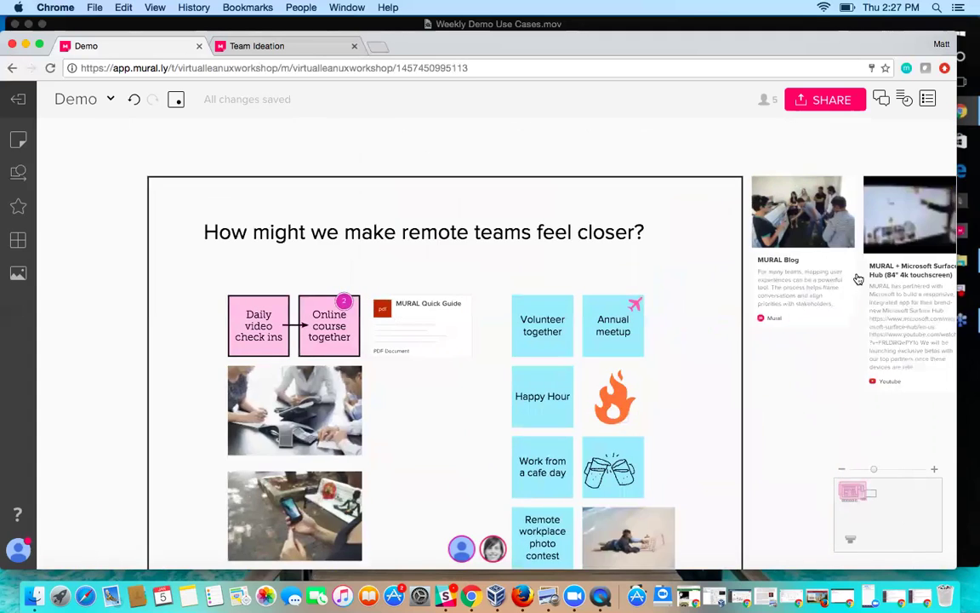
{"action": "scroll", "coordinate": [859, 279], "scroll_direction": "down", "scroll_amount": 3}
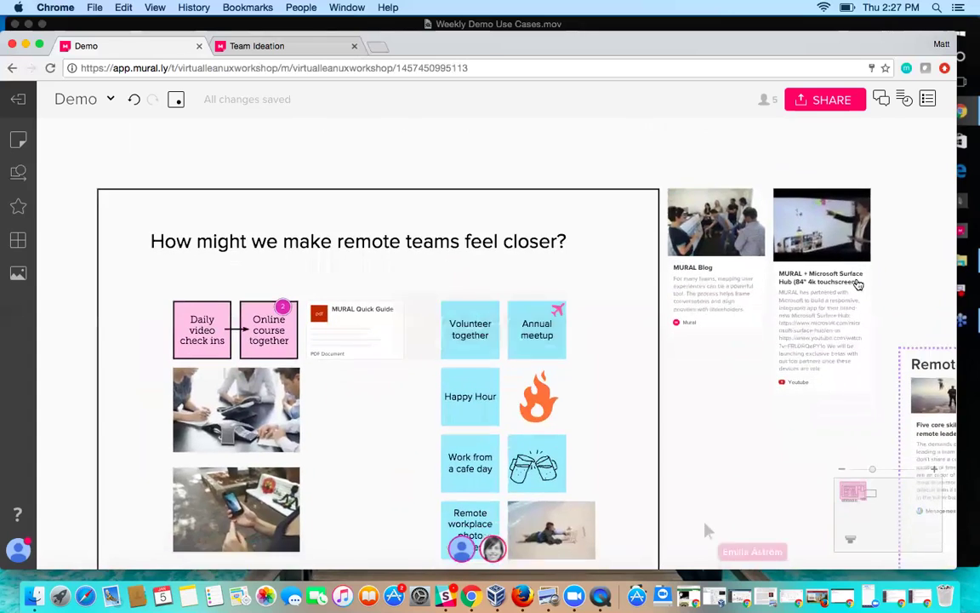
{"action": "scroll", "coordinate": [859, 284], "scroll_direction": "down", "scroll_amount": 3}
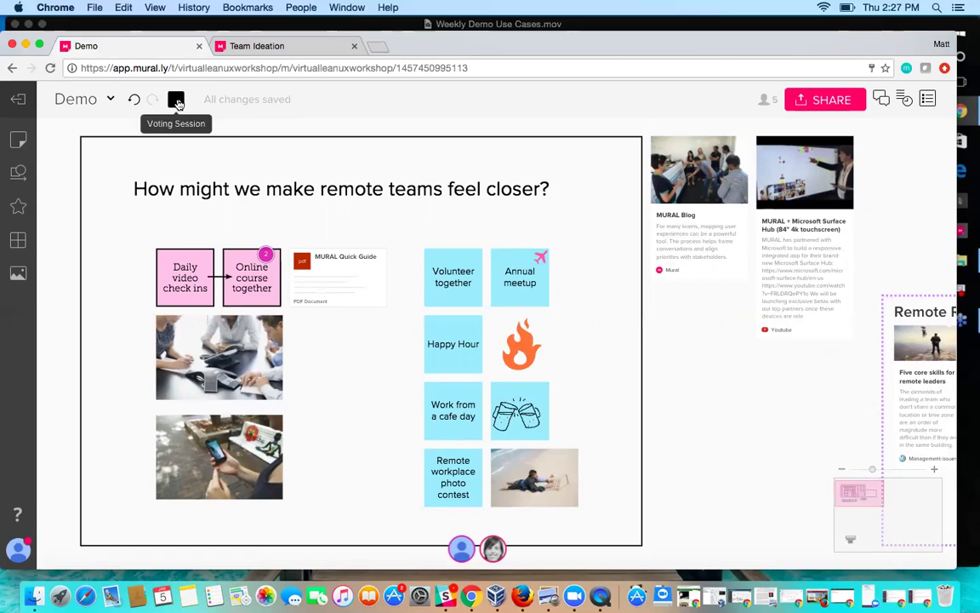
{"action": "left_click", "coordinate": [176, 102]}
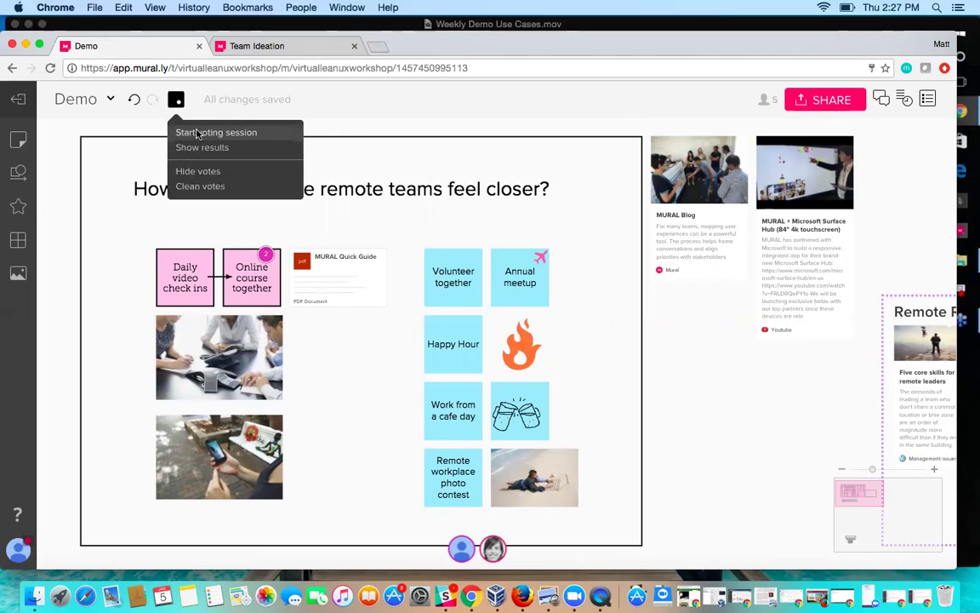
{"action": "left_click", "coordinate": [196, 132]}
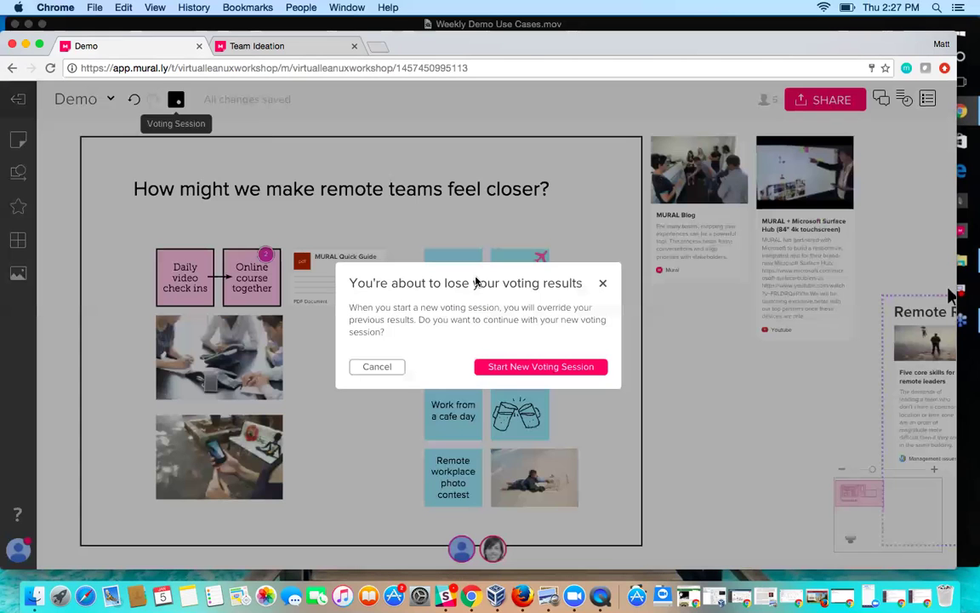
{"action": "left_click", "coordinate": [542, 366]}
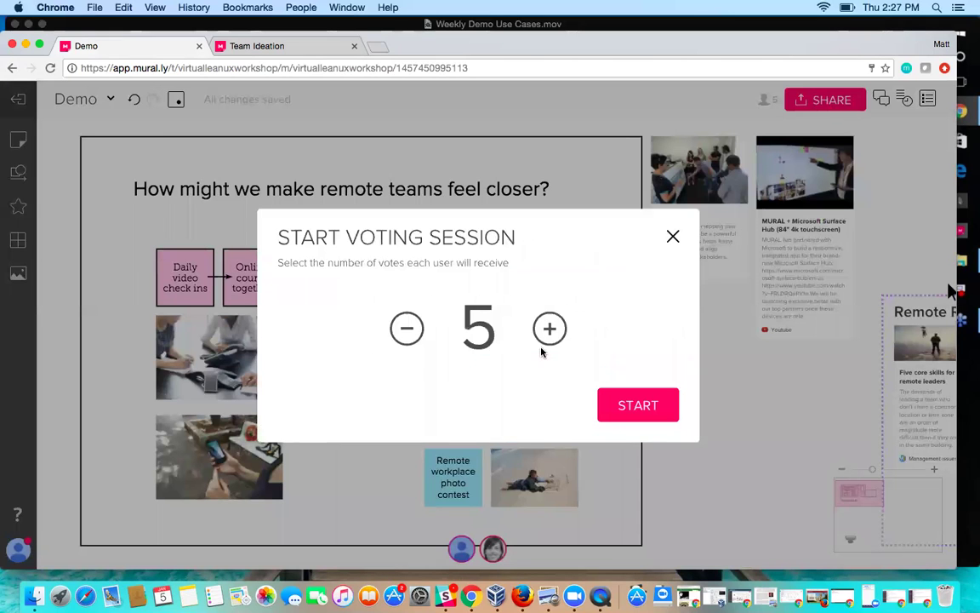
{"action": "left_click", "coordinate": [412, 325]}
{"action": "left_click", "coordinate": [412, 325]}
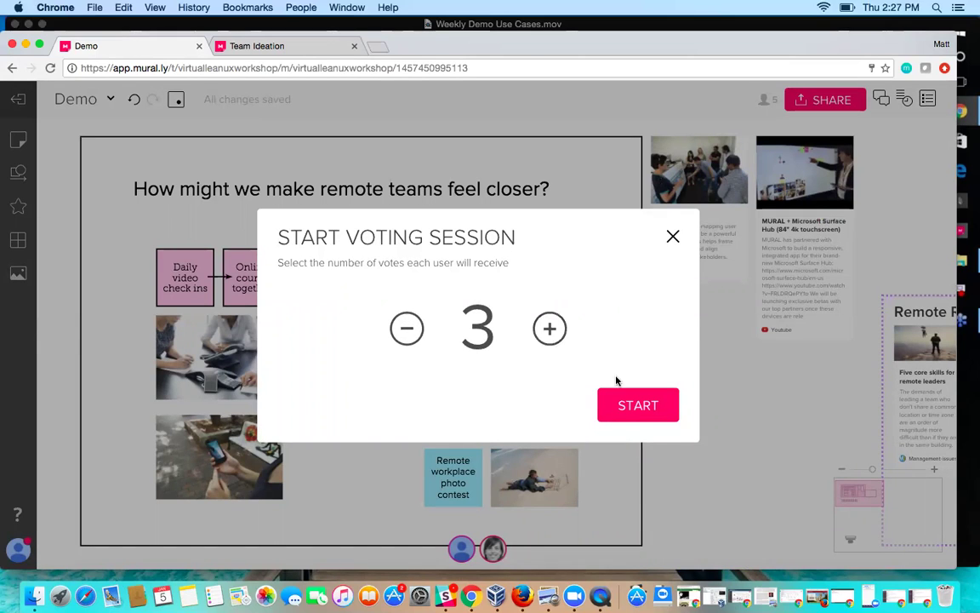
{"action": "left_click", "coordinate": [631, 408]}
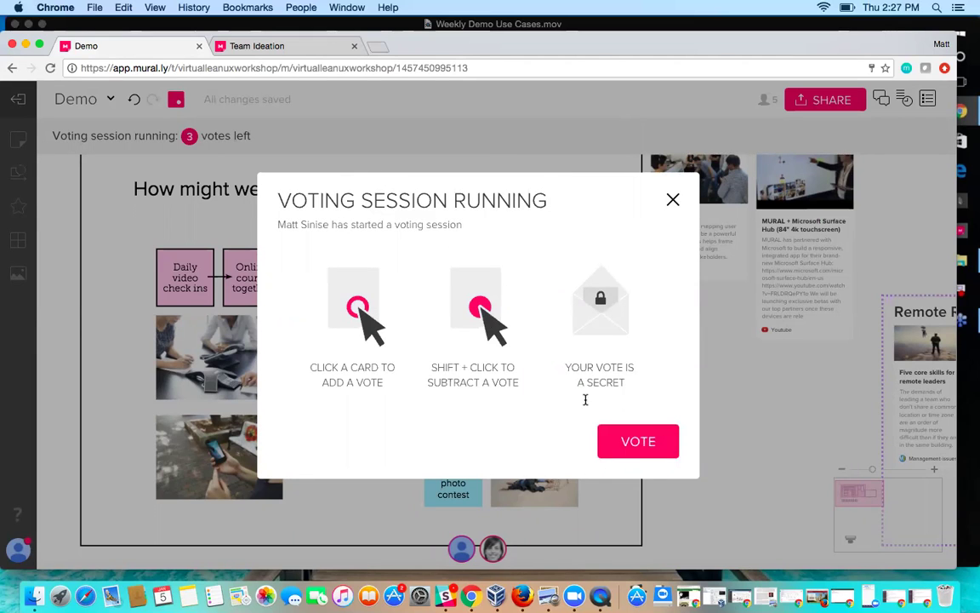
{"action": "left_click", "coordinate": [636, 449]}
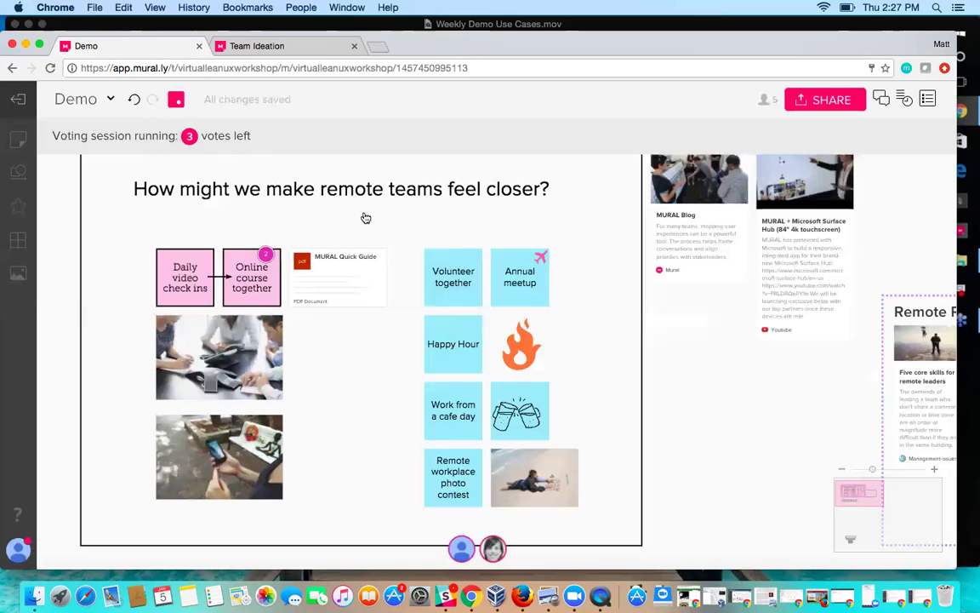
- Cast the three votes on the Happy Hour, Online course together and Volunteer together sticky notes
{"action": "scroll", "coordinate": [379, 245], "scroll_direction": "down", "scroll_amount": 3}
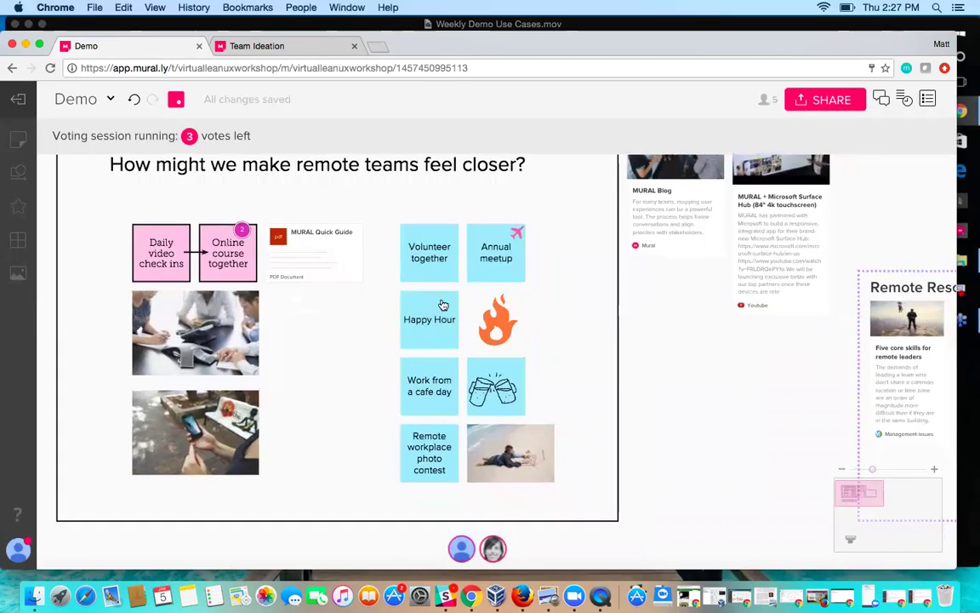
{"action": "left_click", "coordinate": [407, 305]}
{"action": "scroll", "coordinate": [396, 304], "scroll_direction": "up", "scroll_amount": 1}
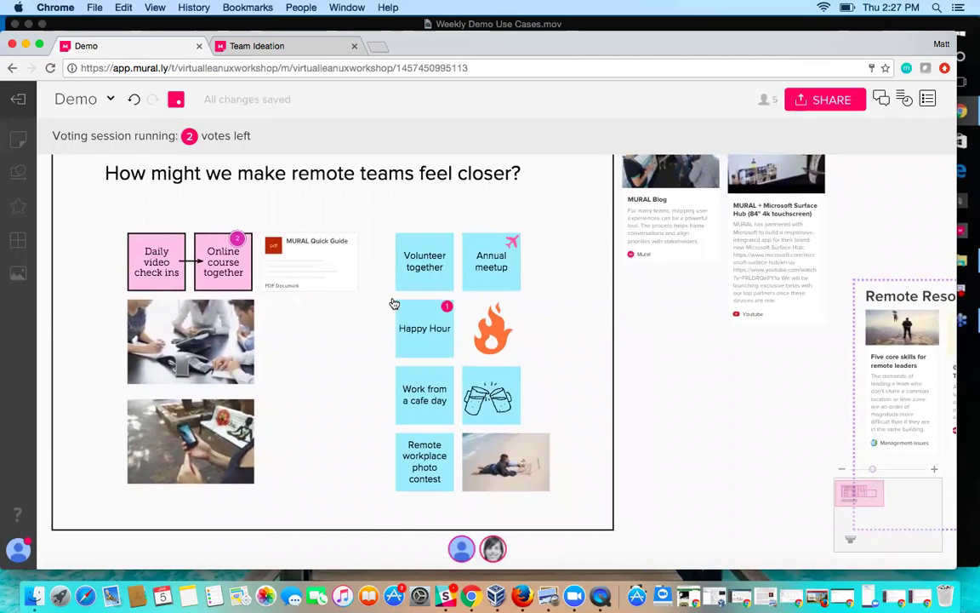
{"action": "scroll", "coordinate": [391, 308], "scroll_direction": "down", "scroll_amount": 1}
{"action": "scroll", "coordinate": [387, 315], "scroll_direction": "up", "scroll_amount": 2}
{"action": "scroll", "coordinate": [387, 316], "scroll_direction": "up", "scroll_amount": 2}
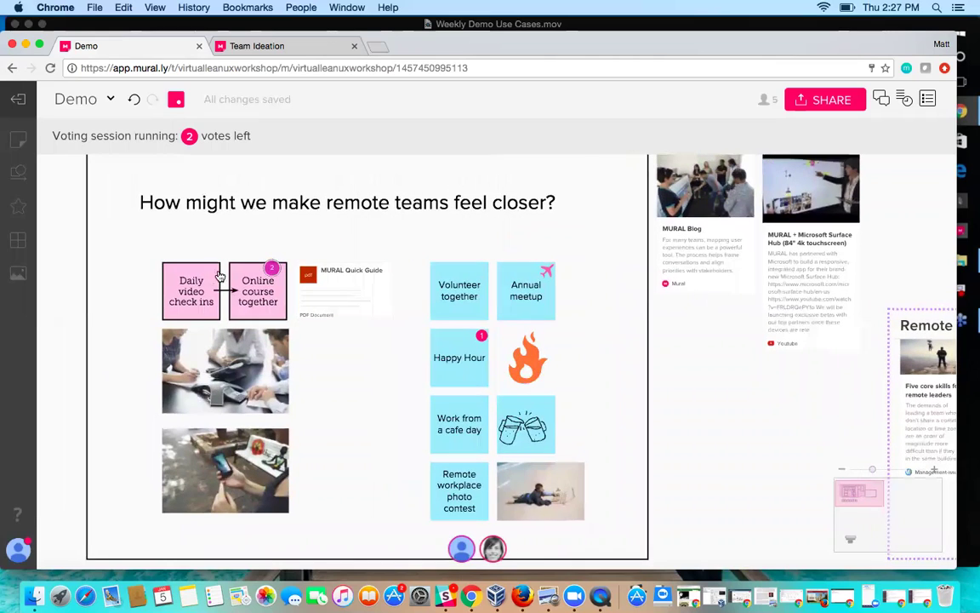
{"action": "left_click", "coordinate": [258, 277]}
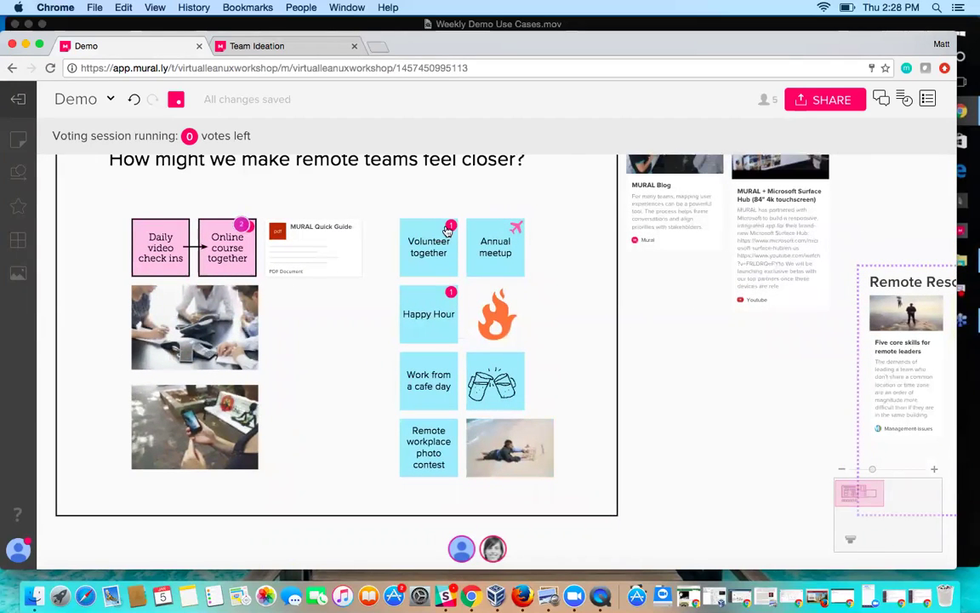
{"action": "left_click", "coordinate": [448, 230]}
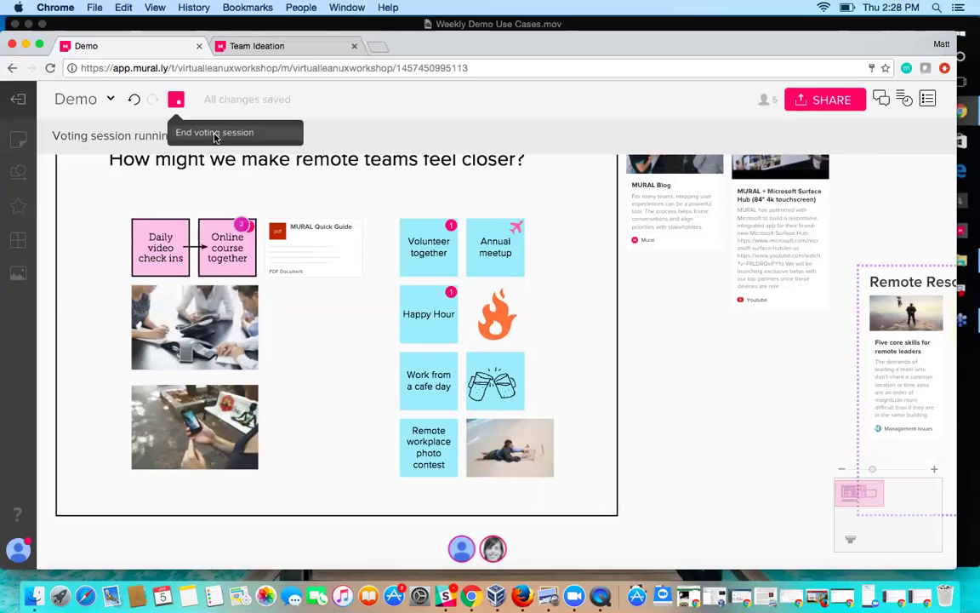
- End the voting session, view the voting results, and close them to return to the mural
{"action": "left_click", "coordinate": [215, 134]}
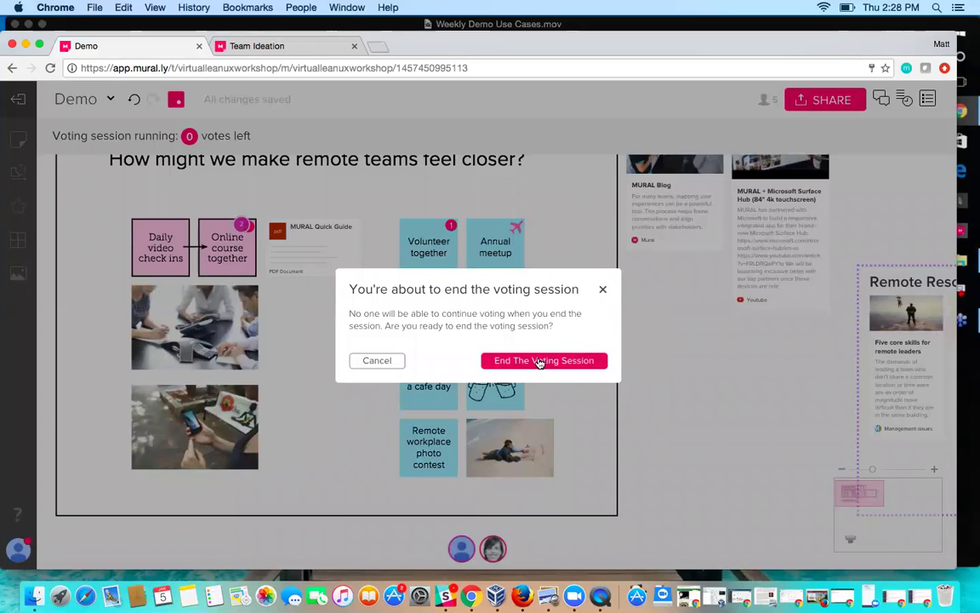
{"action": "left_click", "coordinate": [539, 361]}
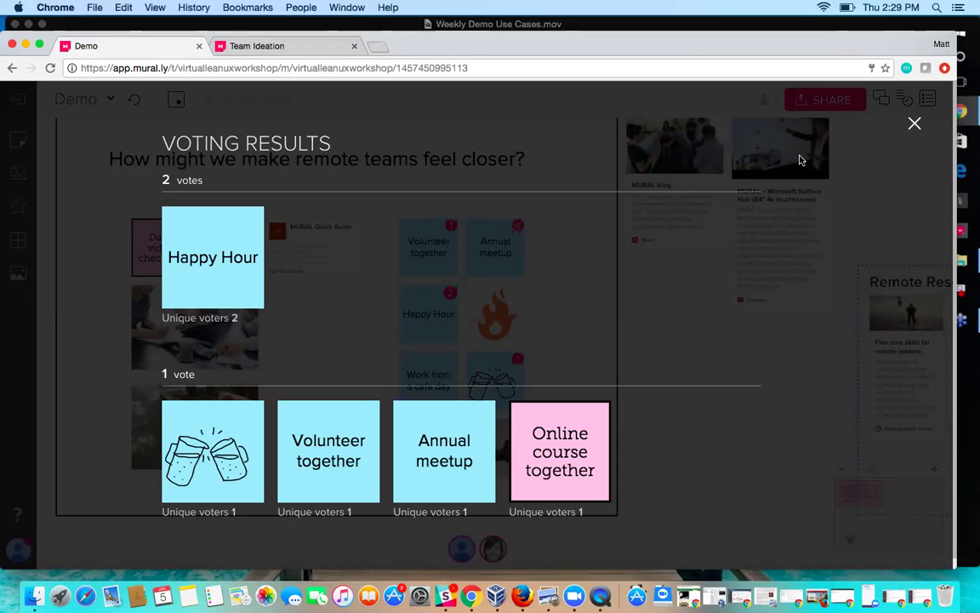
{"action": "left_click", "coordinate": [914, 123]}
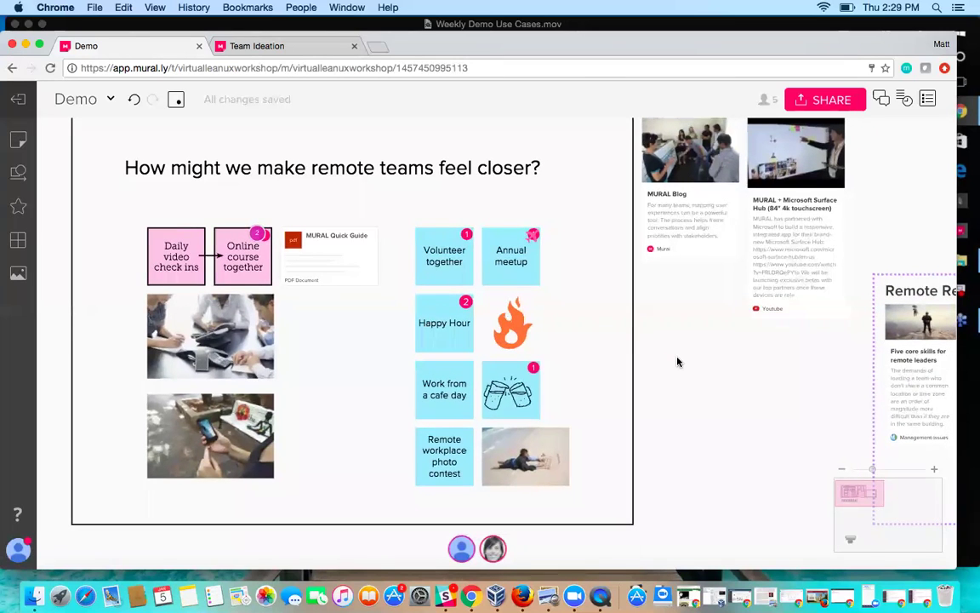
- Look across the mural from the brainstorm frame past the Remote Resources area to the empty space beyond, and return to the ideas
{"action": "scroll", "coordinate": [666, 385], "scroll_direction": "down", "scroll_amount": 5}
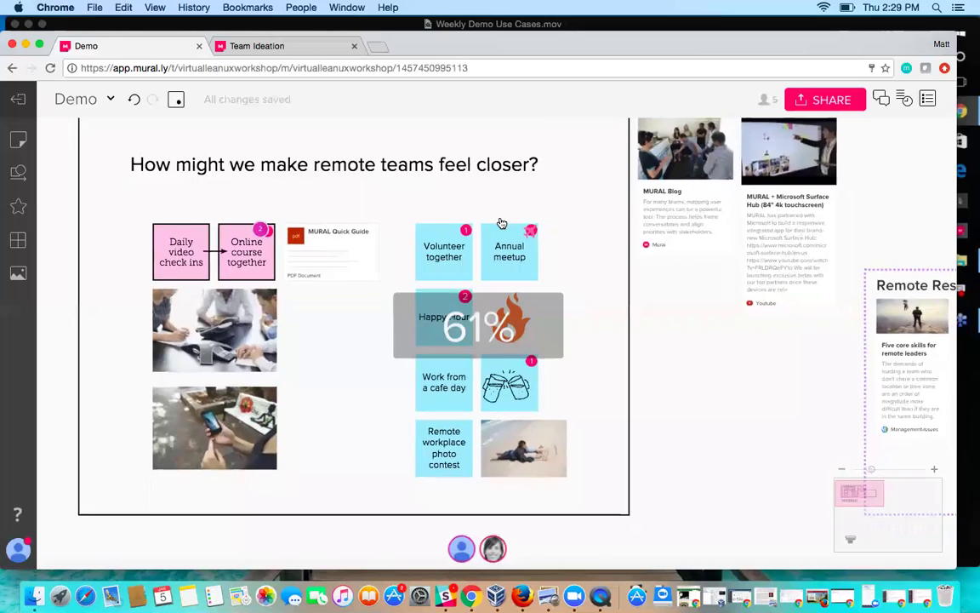
{"action": "scroll", "coordinate": [704, 403], "scroll_direction": "right", "scroll_amount": 3}
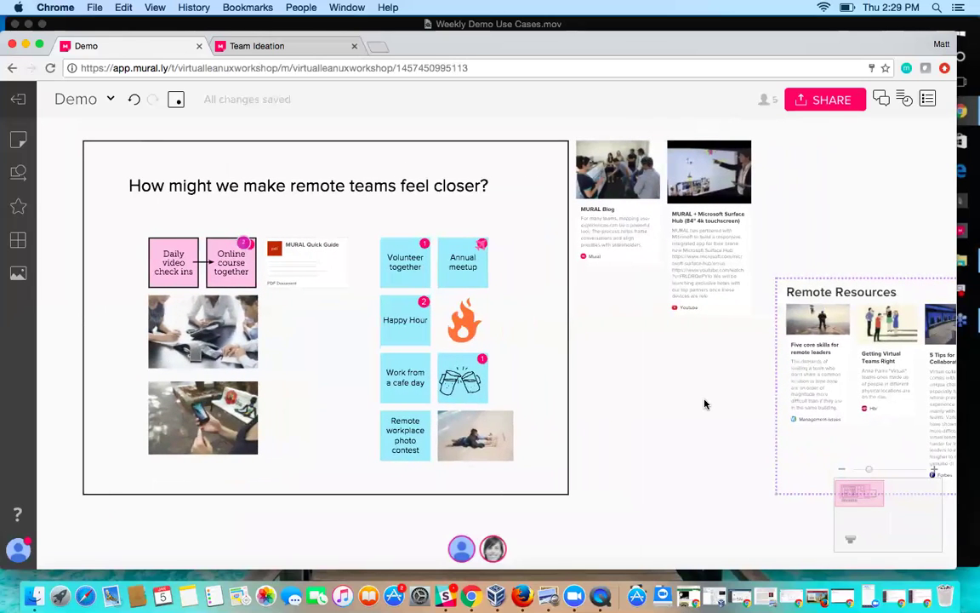
{"action": "scroll", "coordinate": [704, 403], "scroll_direction": "right", "scroll_amount": 10}
{"action": "scroll", "coordinate": [704, 403], "scroll_direction": "right", "scroll_amount": 12}
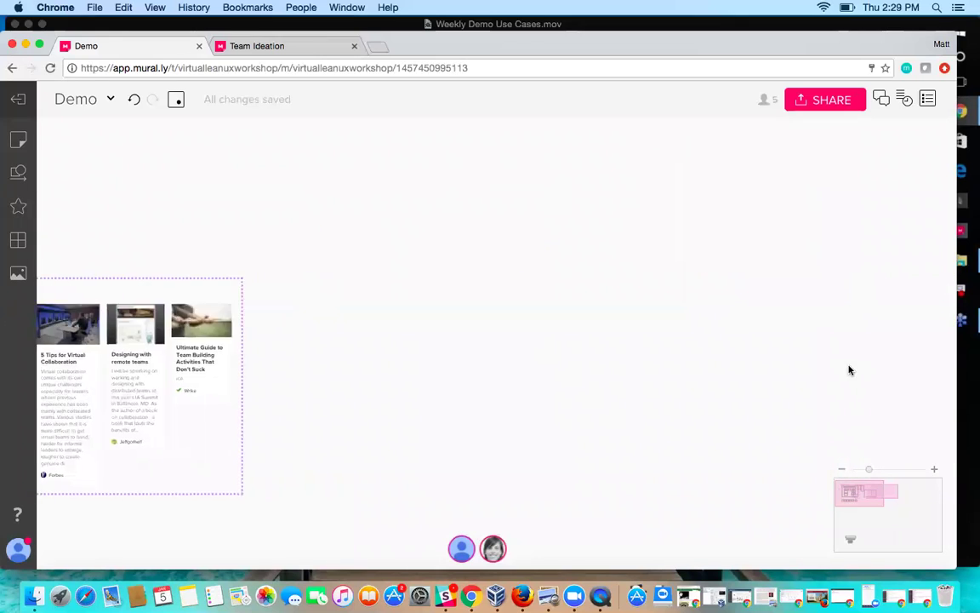
{"action": "scroll", "coordinate": [598, 296], "scroll_direction": "left", "scroll_amount": 13}
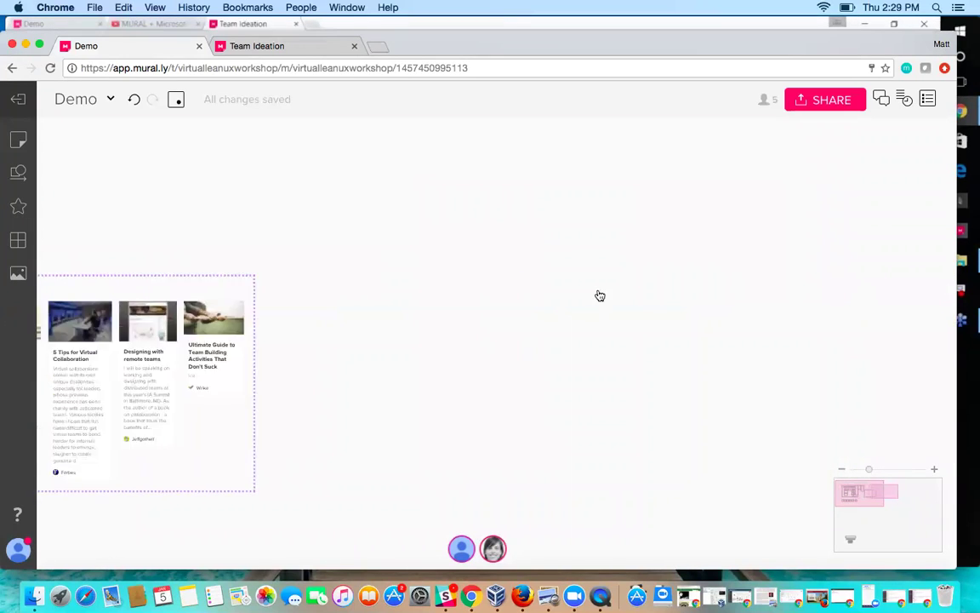
{"action": "scroll", "coordinate": [478, 401], "scroll_direction": "left", "scroll_amount": 6}
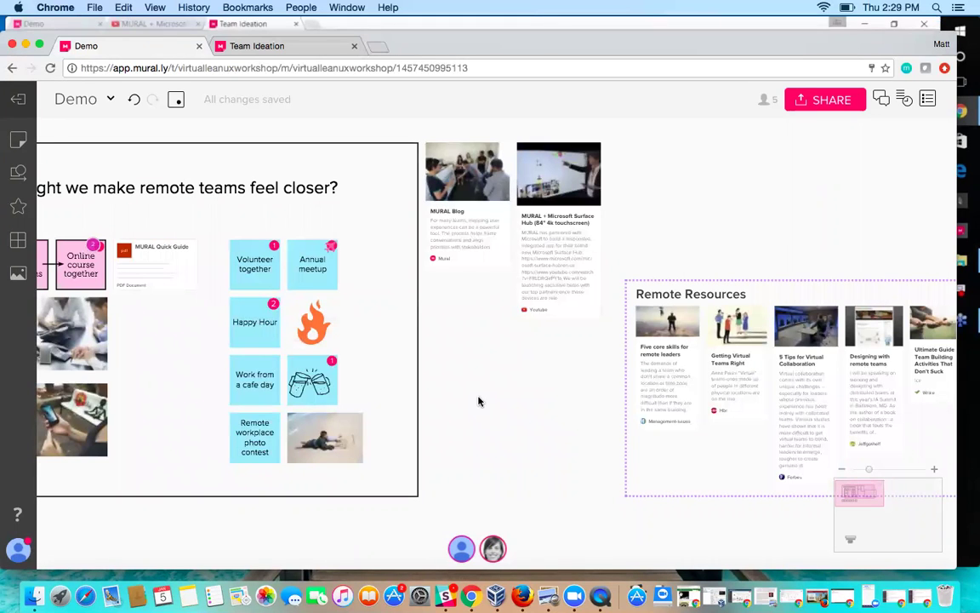
{"action": "scroll", "coordinate": [478, 402], "scroll_direction": "left", "scroll_amount": 1}
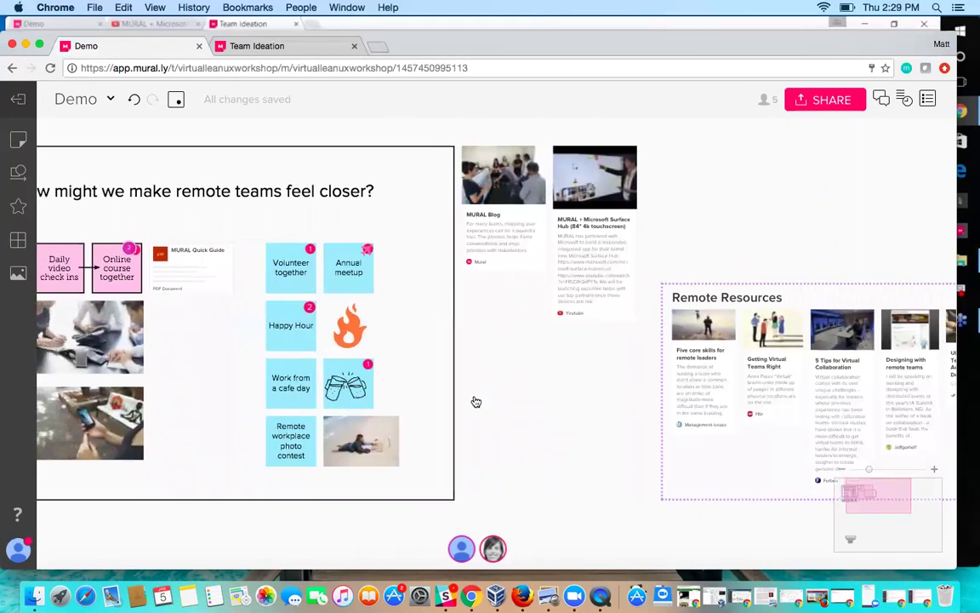
{"action": "scroll", "coordinate": [476, 401], "scroll_direction": "left", "scroll_amount": 1}
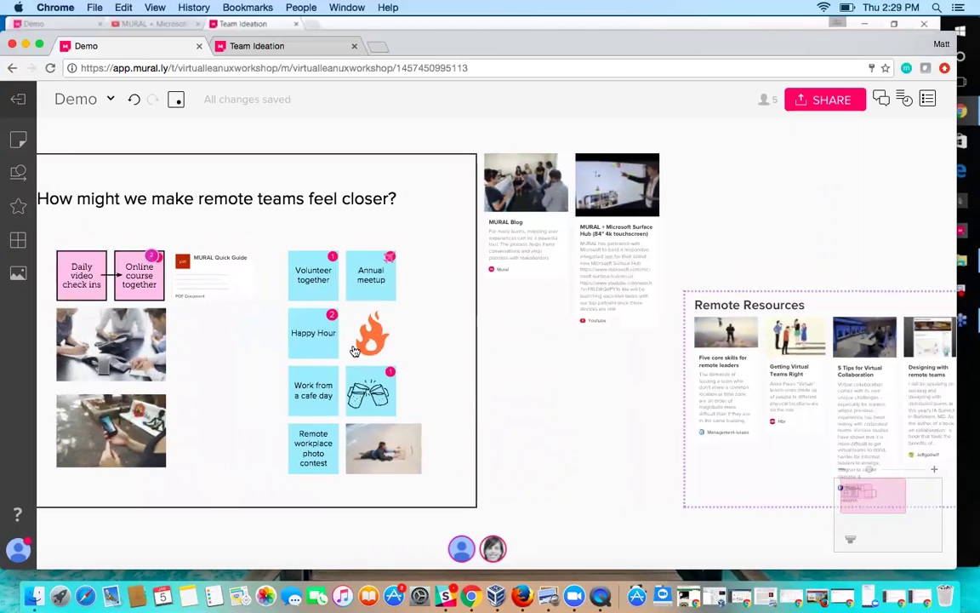
- Duplicate the "Work from a cafe day" sticky note and move the copy outside the brainstorm frame, beside Remote Resources
{"action": "left_click", "coordinate": [316, 322]}
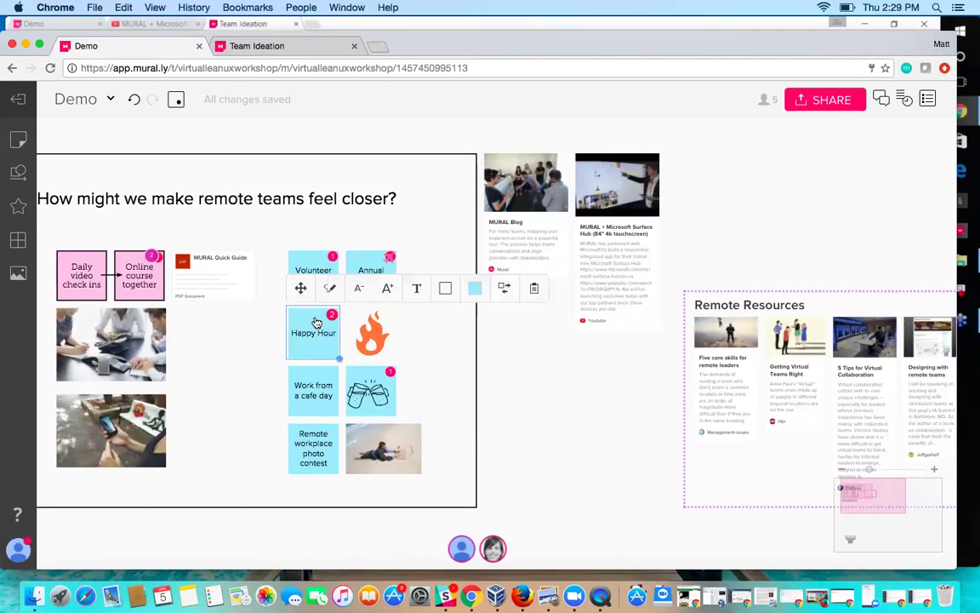
{"action": "left_click", "coordinate": [318, 386]}
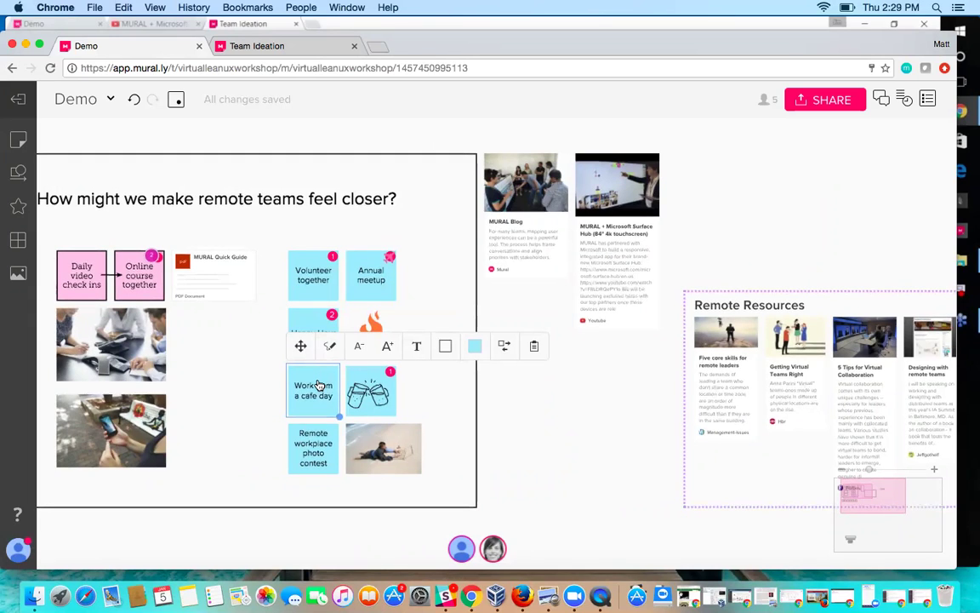
{"action": "key", "text": "super+d"}
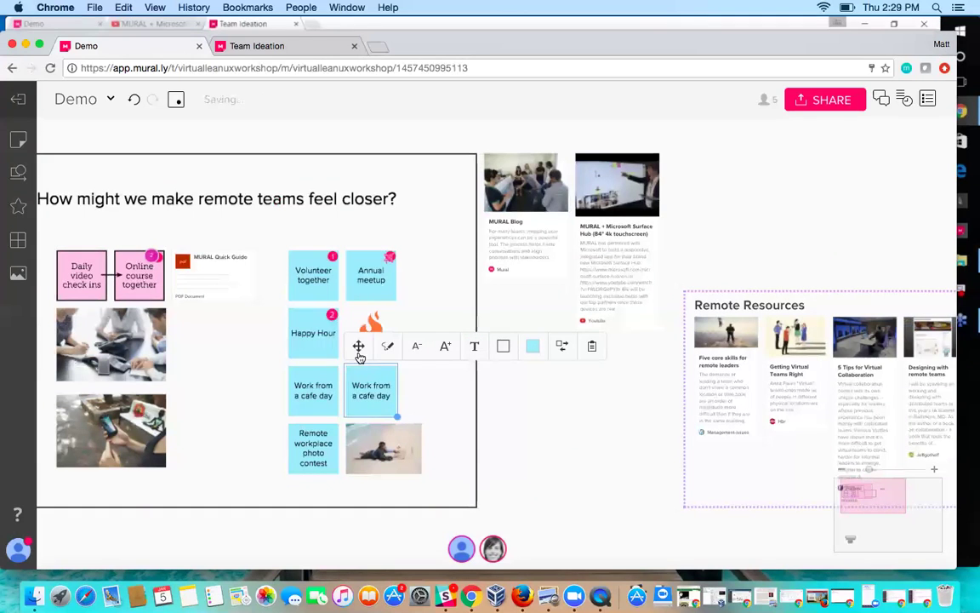
{"action": "left_click_drag", "start_coordinate": [420, 367], "coordinate": [497, 368]}
{"action": "left_click_drag", "start_coordinate": [532, 416], "coordinate": [567, 402]}
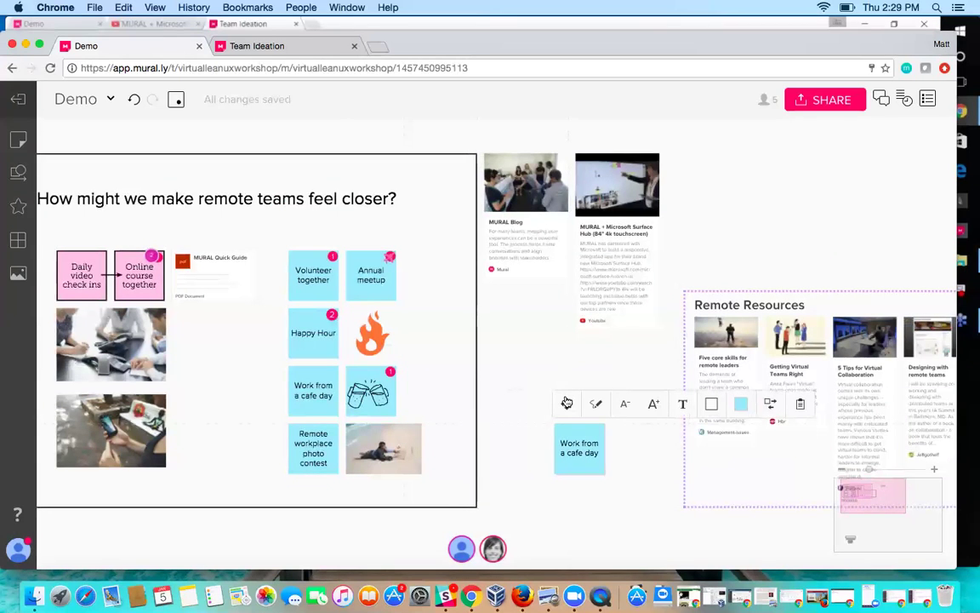
{"action": "left_click", "coordinate": [521, 454]}
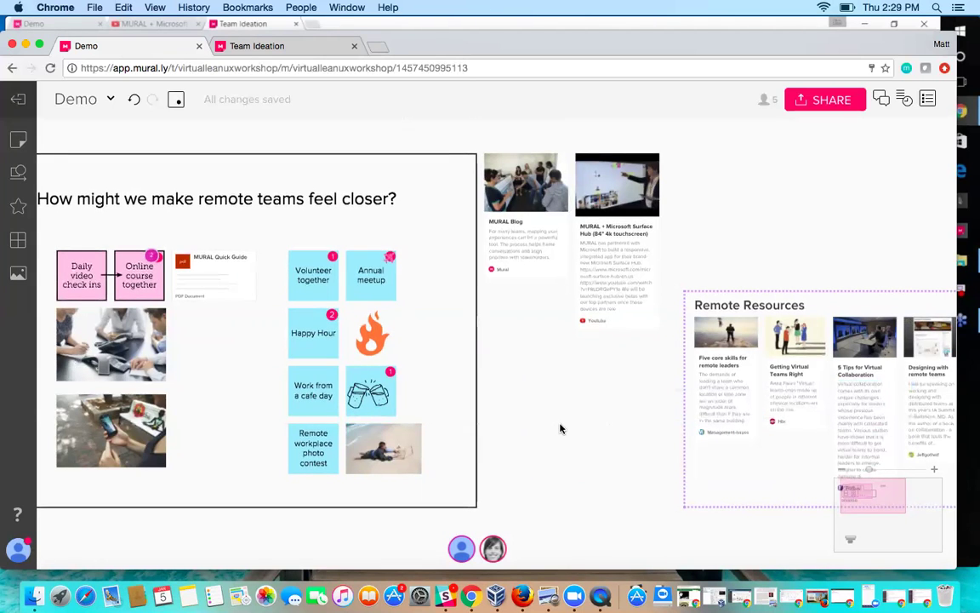
- Examine the collaborator's Voting results area beyond Remote Resources and return to the brainstorm frame
{"action": "scroll", "coordinate": [560, 428], "scroll_direction": "down", "scroll_amount": 3}
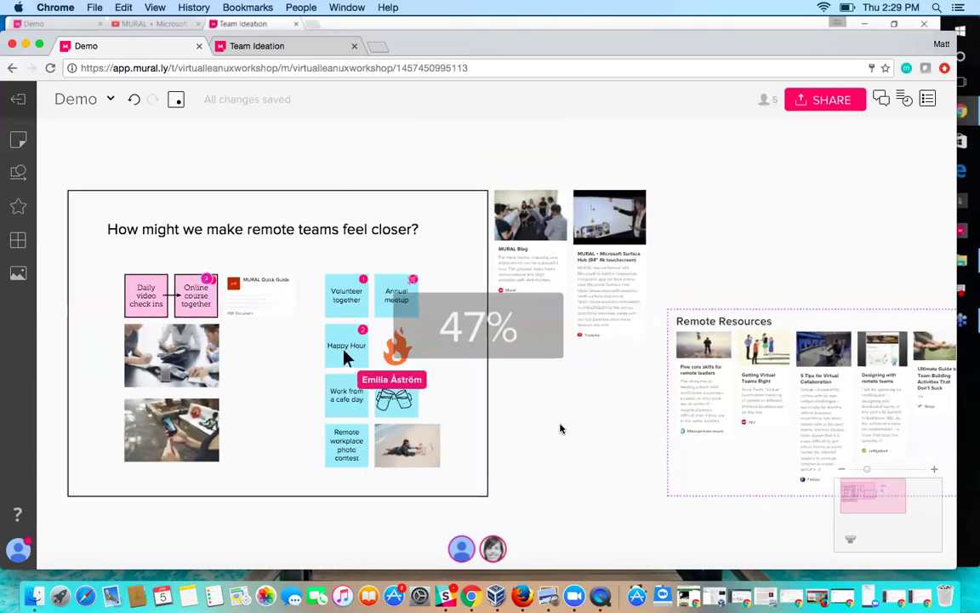
{"action": "scroll", "coordinate": [562, 426], "scroll_direction": "right", "scroll_amount": 10}
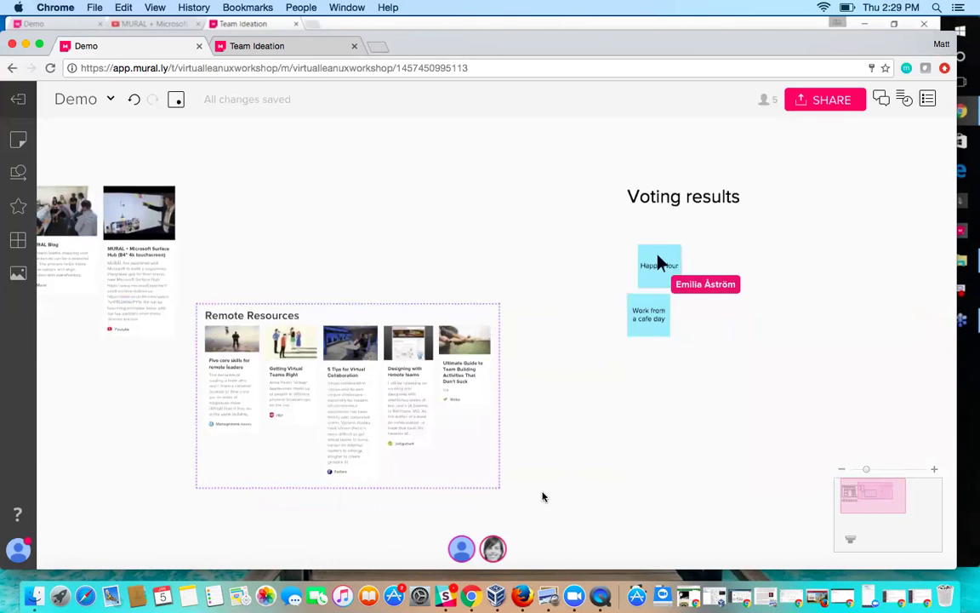
{"action": "scroll", "coordinate": [543, 497], "scroll_direction": "left", "scroll_amount": 2}
{"action": "scroll", "coordinate": [543, 497], "scroll_direction": "left", "scroll_amount": 3}
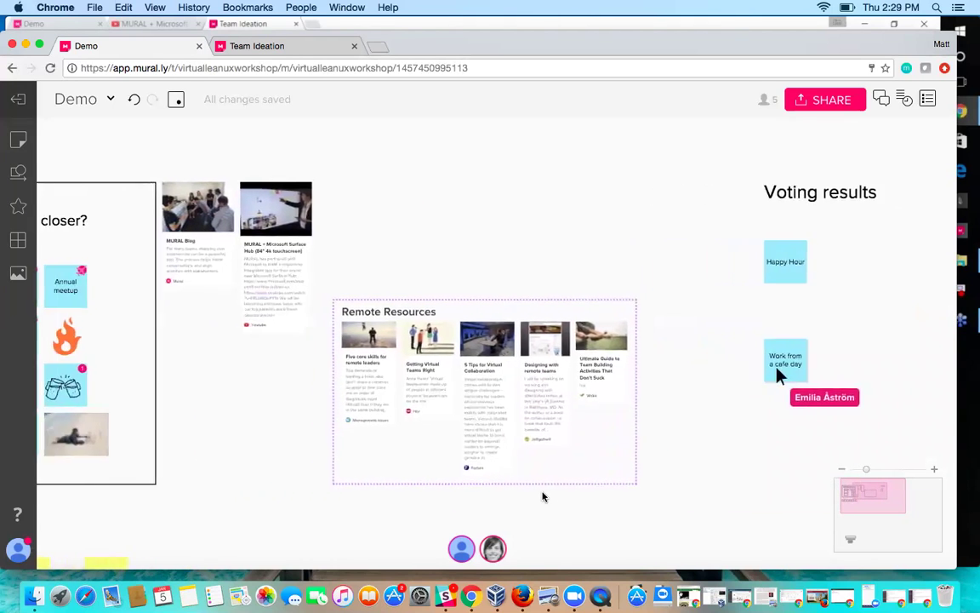
{"action": "scroll", "coordinate": [314, 484], "scroll_direction": "left", "scroll_amount": 5}
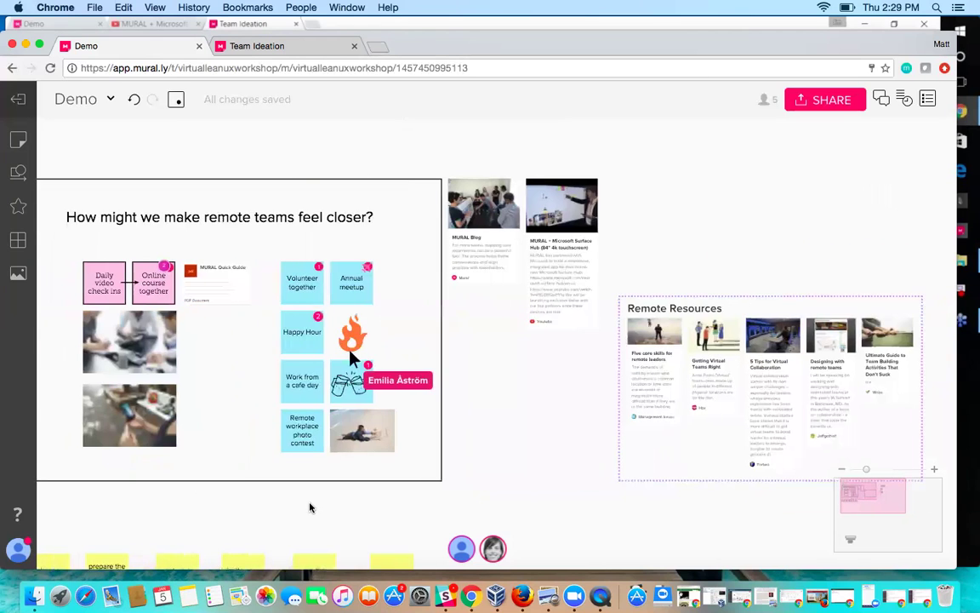
{"action": "scroll", "coordinate": [309, 508], "scroll_direction": "left", "scroll_amount": 1}
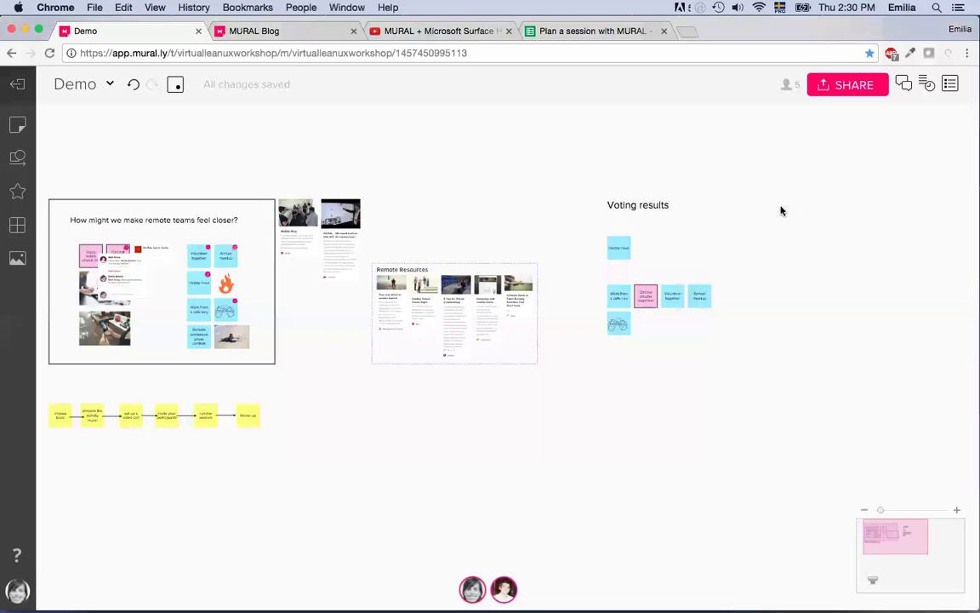
- Duplicate the "Voting results" title, place the copy just above the Happy Hour note, and reduce its text size
{"action": "scroll", "coordinate": [746, 227], "scroll_direction": "up", "scroll_amount": 2}
{"action": "scroll", "coordinate": [667, 281], "scroll_direction": "right", "scroll_amount": 5}
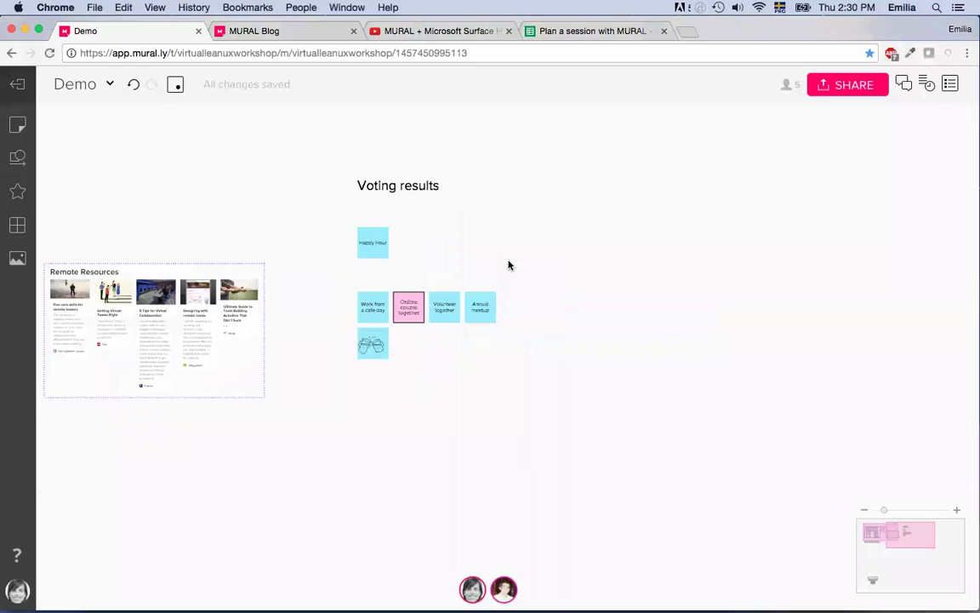
{"action": "scroll", "coordinate": [608, 276], "scroll_direction": "left", "scroll_amount": 5}
{"action": "scroll", "coordinate": [608, 276], "scroll_direction": "up", "scroll_amount": 2}
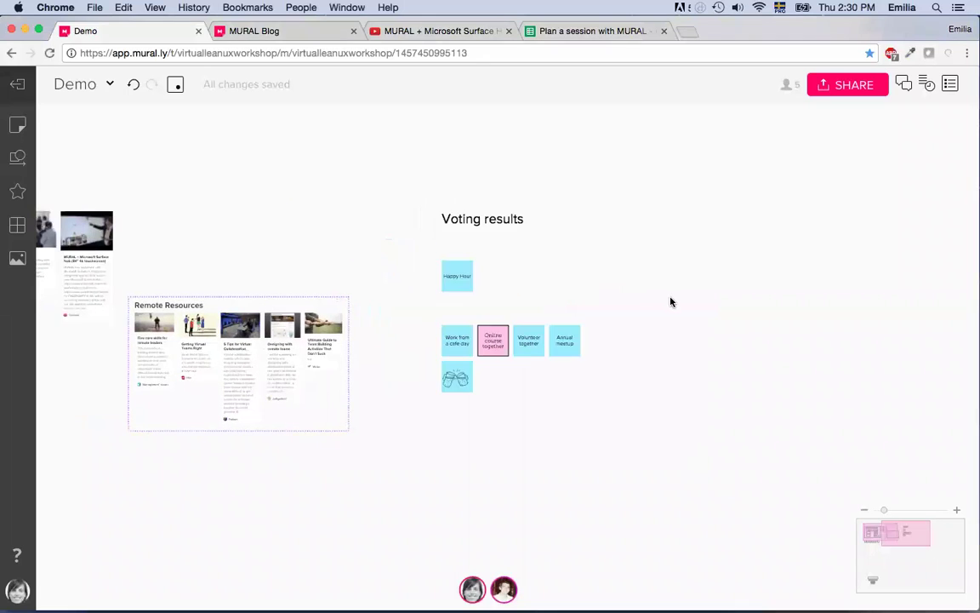
{"action": "left_click", "coordinate": [499, 228]}
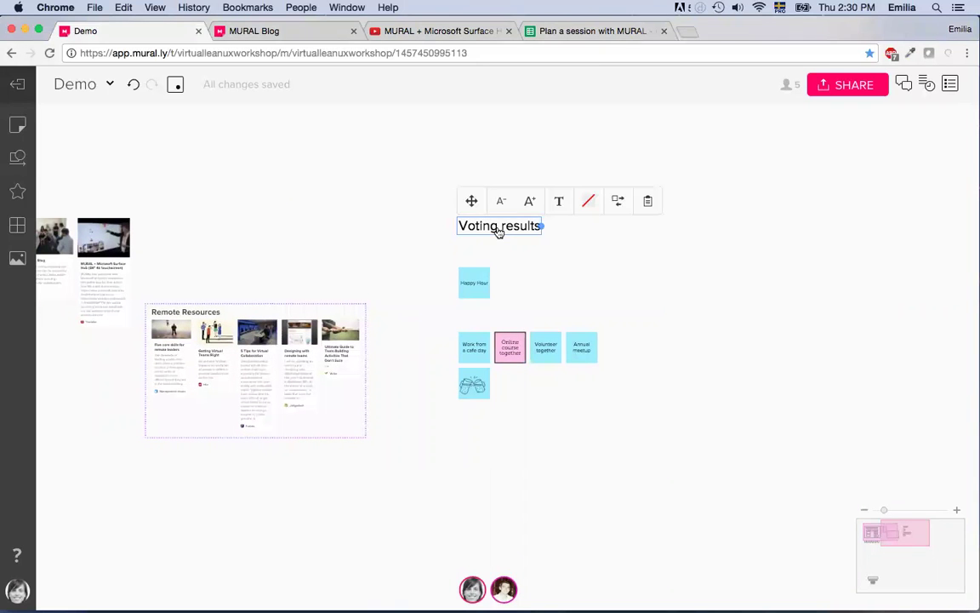
{"action": "key", "text": "super+d"}
{"action": "left_click_drag", "start_coordinate": [582, 225], "coordinate": [490, 258]}
{"action": "left_click", "coordinate": [501, 228]}
{"action": "left_click", "coordinate": [500, 228]}
- Change the text of the small copied title above the Happy Hour note to "1 vote"
{"action": "double_click", "coordinate": [486, 257]}
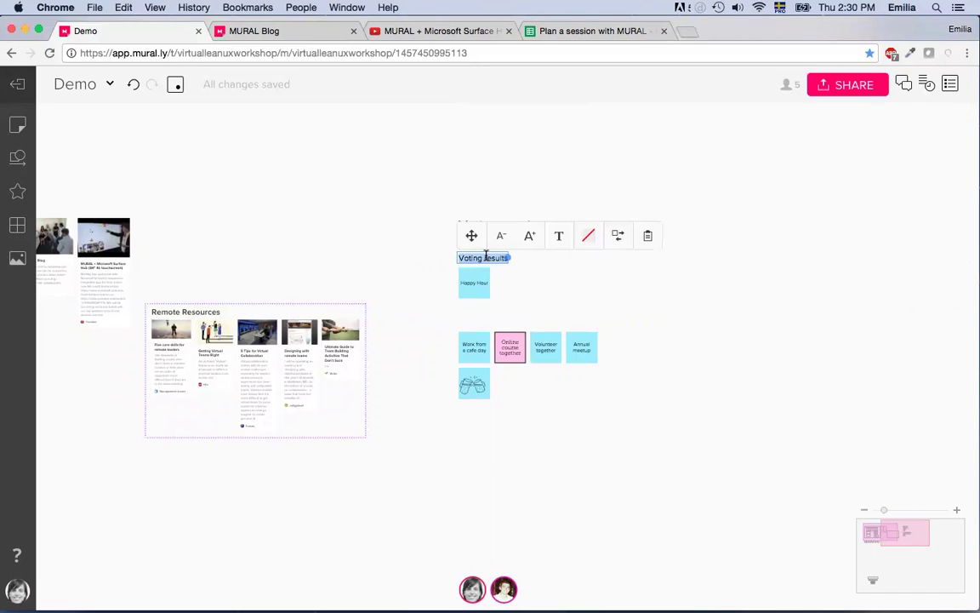
{"action": "type", "text": "V"}
{"action": "key", "text": "BackSpace"}
{"action": "type", "text": "1 vote"}
{"action": "left_click", "coordinate": [525, 283]}
- Copy the "1 vote" label to above the "Work from a cafe day" row, and change the label above Happy Hour to "2 vote"
{"action": "left_click", "coordinate": [466, 258]}
{"action": "key", "text": "super+d"}
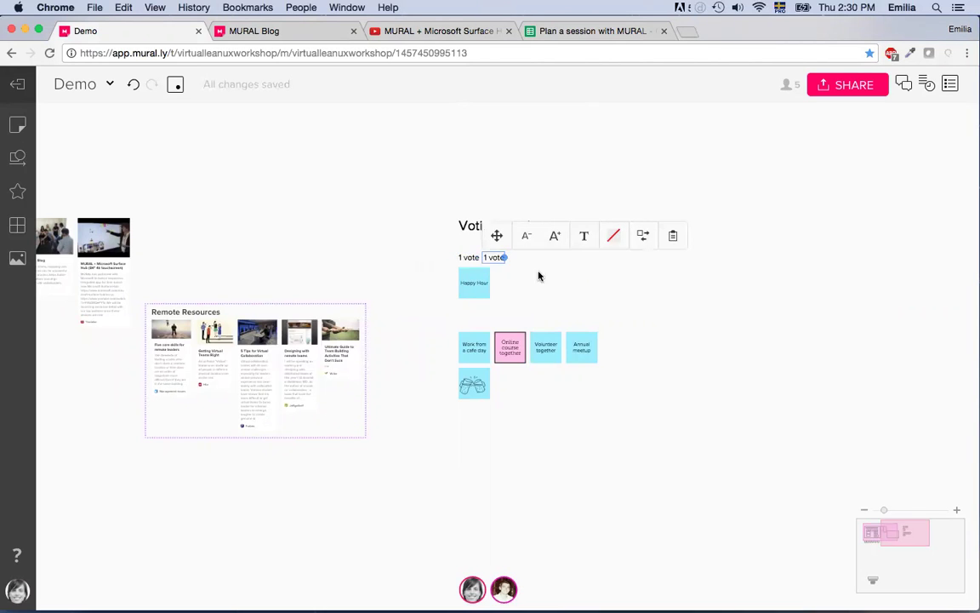
{"action": "left_click_drag", "start_coordinate": [493, 257], "coordinate": [463, 326]}
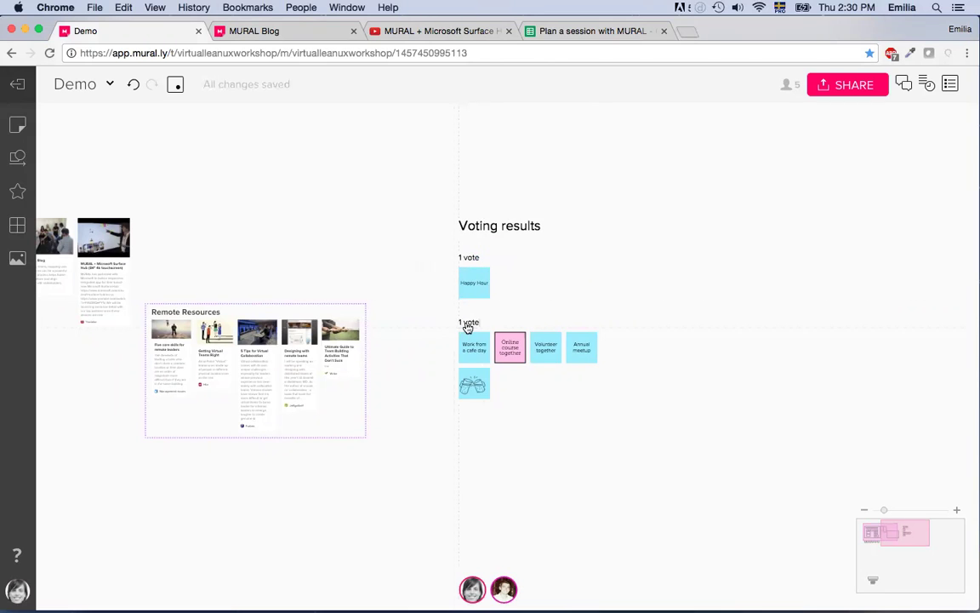
{"action": "left_click", "coordinate": [467, 258]}
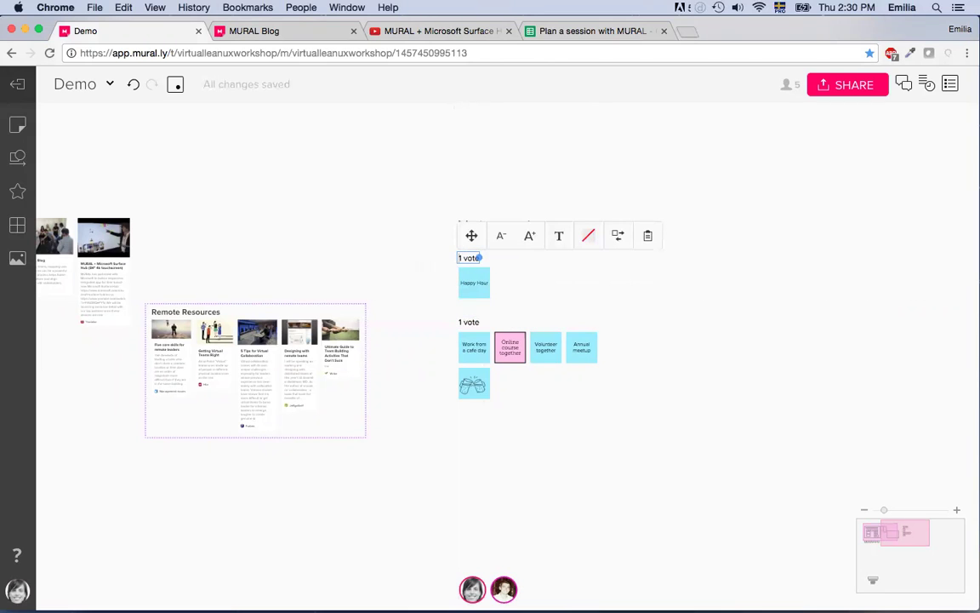
{"action": "type", "text": "2"}
{"action": "left_click", "coordinate": [677, 321]}
- Add the Assumption Grid framework from the Design category to the empty area beside the Voting results notes
{"action": "scroll", "coordinate": [677, 319], "scroll_direction": "down", "scroll_amount": 5}
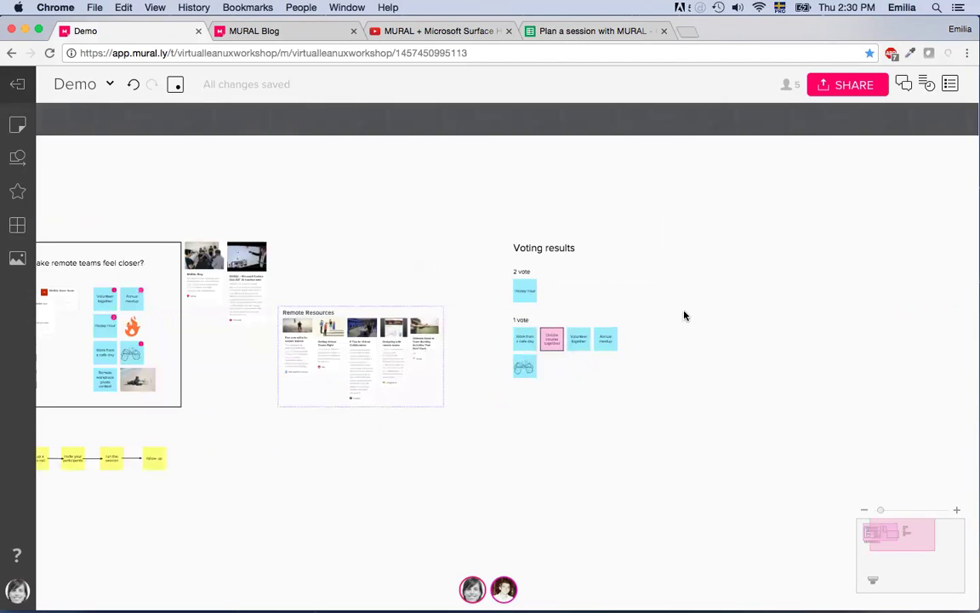
{"action": "scroll", "coordinate": [590, 312], "scroll_direction": "right", "scroll_amount": 2}
{"action": "scroll", "coordinate": [590, 313], "scroll_direction": "right", "scroll_amount": 3}
{"action": "scroll", "coordinate": [576, 313], "scroll_direction": "up", "scroll_amount": 2}
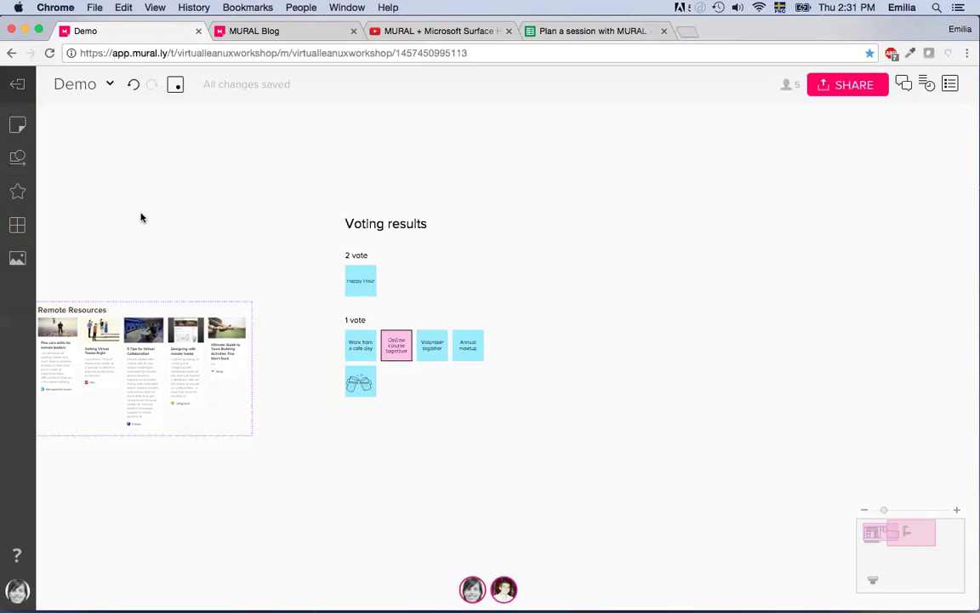
{"action": "left_click", "coordinate": [19, 225]}
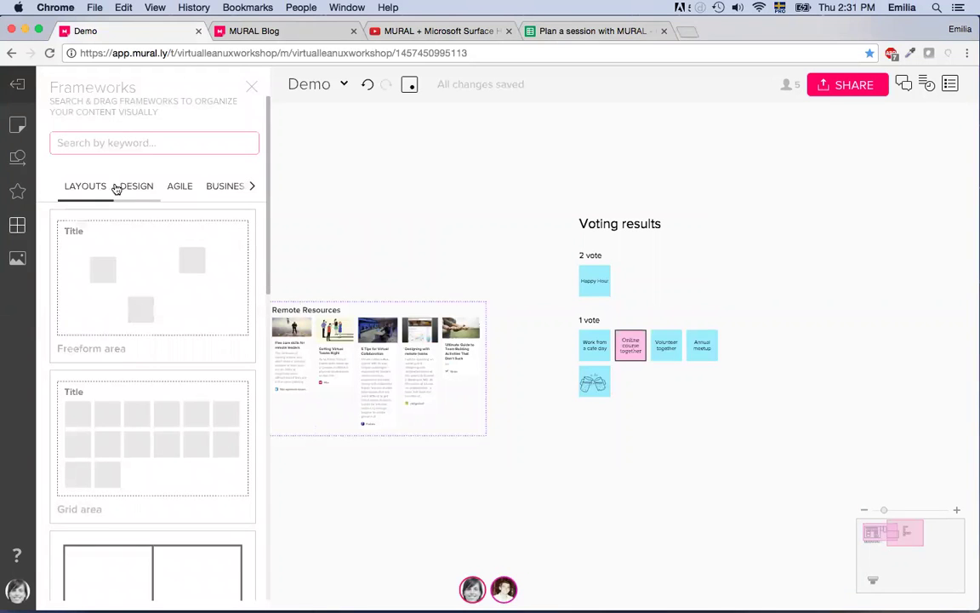
{"action": "scroll", "coordinate": [149, 281], "scroll_direction": "down", "scroll_amount": 10}
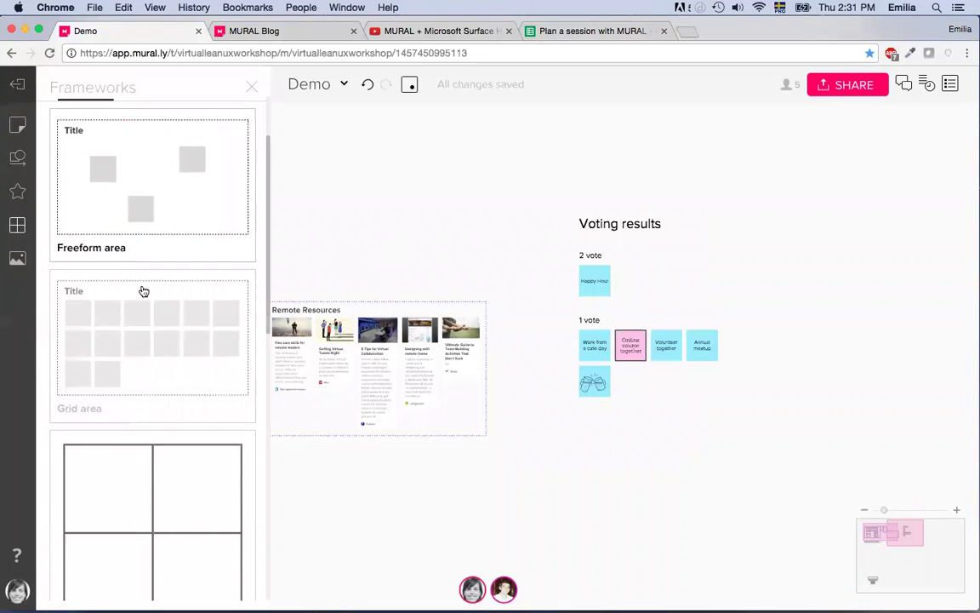
{"action": "scroll", "coordinate": [154, 291], "scroll_direction": "up", "scroll_amount": 10}
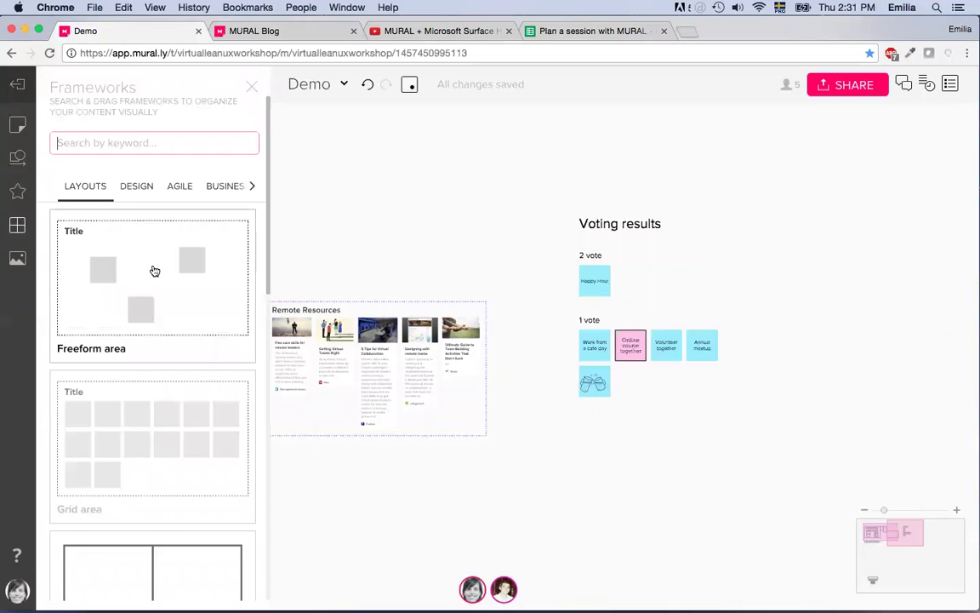
{"action": "left_click", "coordinate": [139, 189]}
{"action": "scroll", "coordinate": [164, 322], "scroll_direction": "down", "scroll_amount": 5}
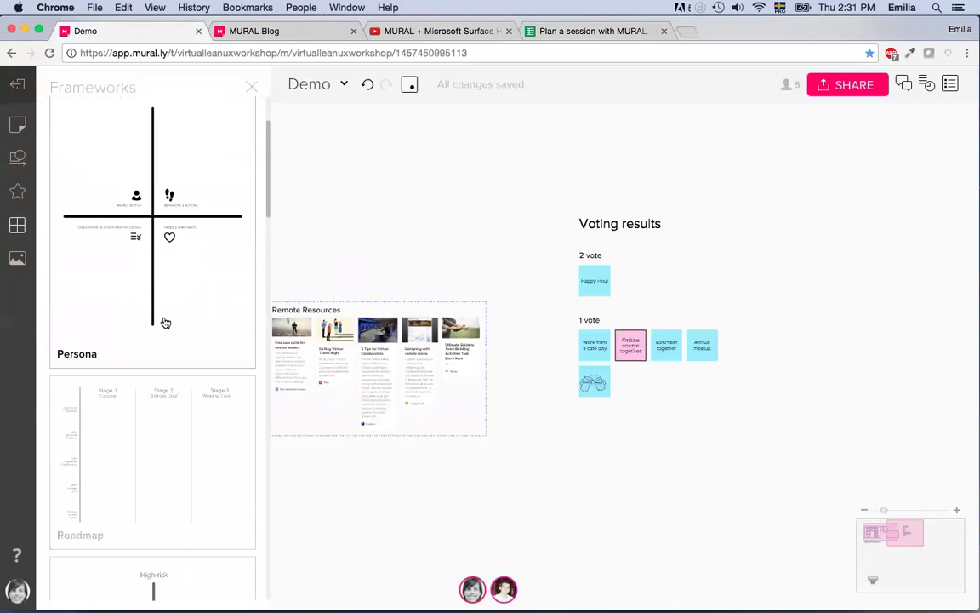
{"action": "scroll", "coordinate": [168, 324], "scroll_direction": "down", "scroll_amount": 2}
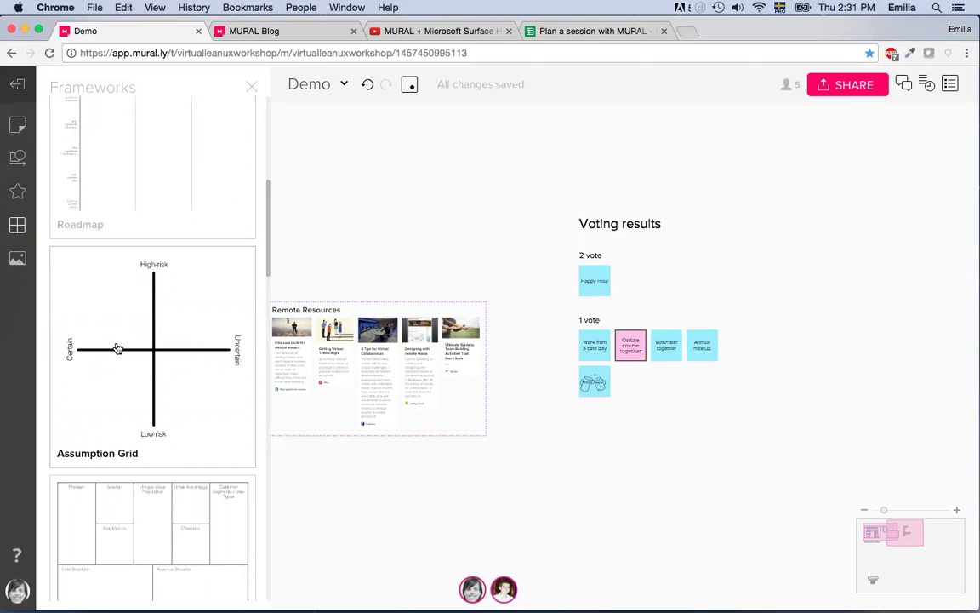
{"action": "left_click_drag", "start_coordinate": [120, 349], "coordinate": [812, 250]}
- Shrink the Assumption Grid to about half its size, keeping it beside the Voting results
{"action": "scroll", "coordinate": [770, 287], "scroll_direction": "down", "scroll_amount": 5}
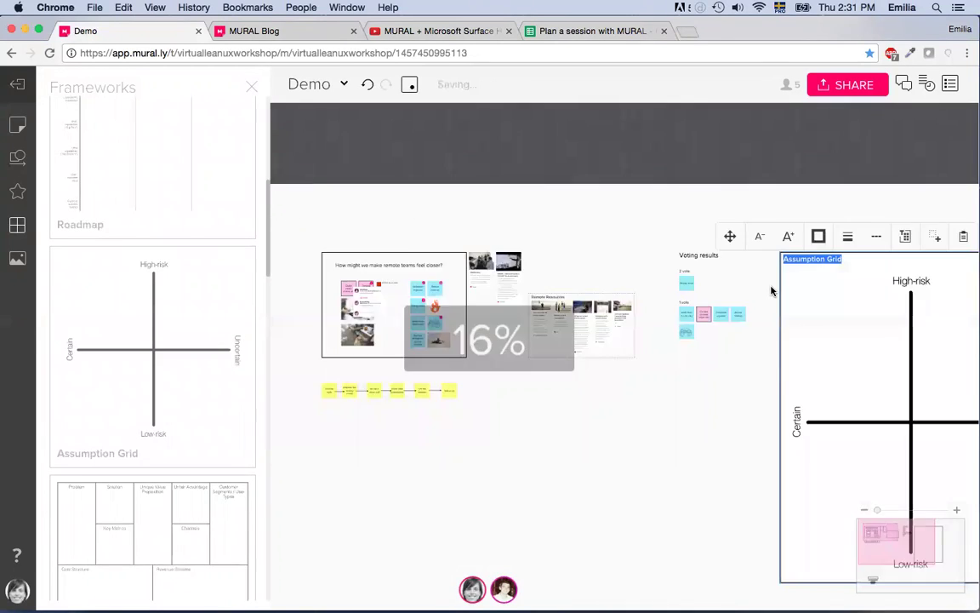
{"action": "scroll", "coordinate": [538, 399], "scroll_direction": "right", "scroll_amount": 2}
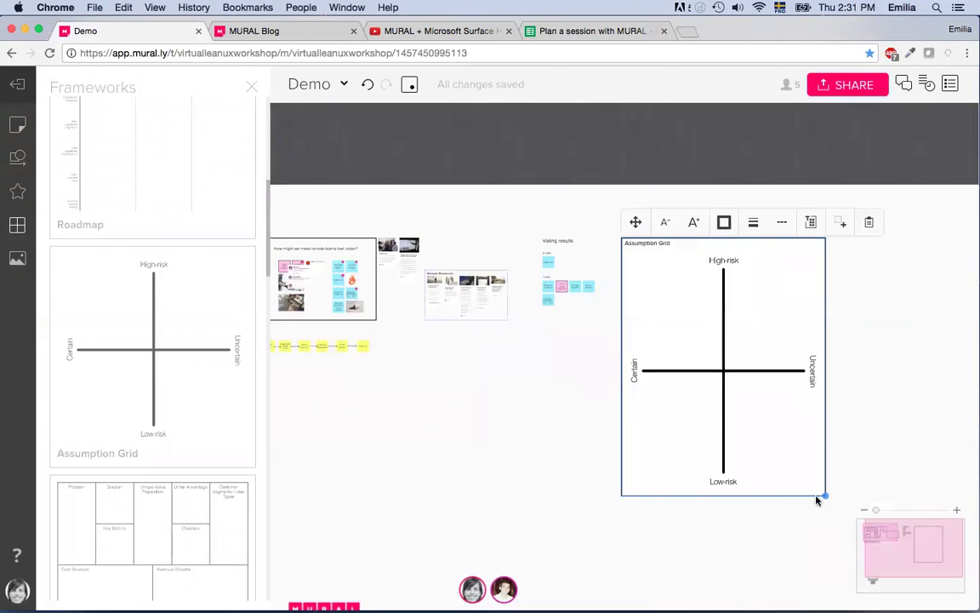
{"action": "left_click_drag", "start_coordinate": [823, 494], "coordinate": [711, 394]}
{"action": "left_click", "coordinate": [610, 368]}
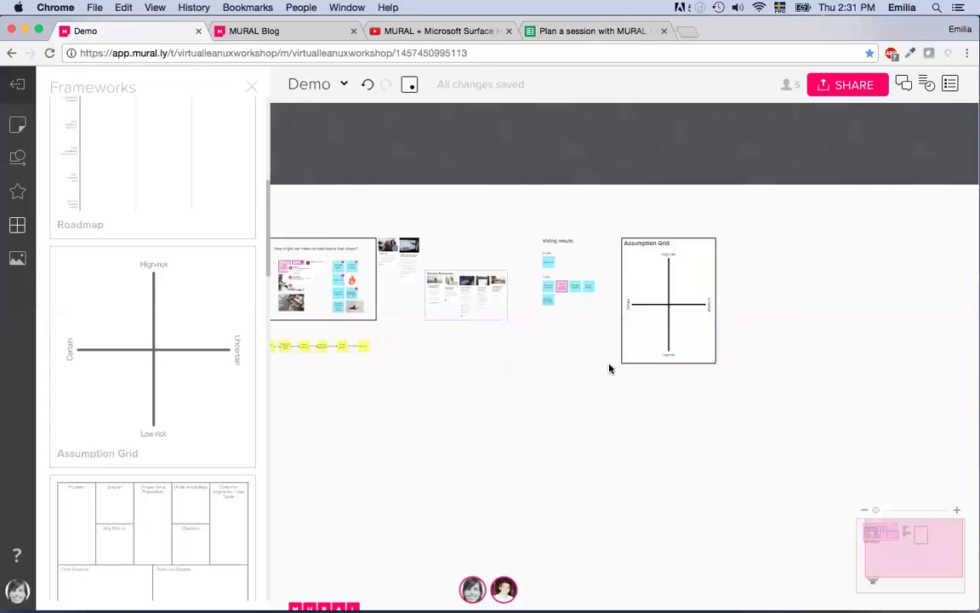
- Duplicate the Happy Hour note and place the copy in the grid's low-risk, uncertain quadrant near the center
{"action": "scroll", "coordinate": [694, 273], "scroll_direction": "up", "scroll_amount": 3}
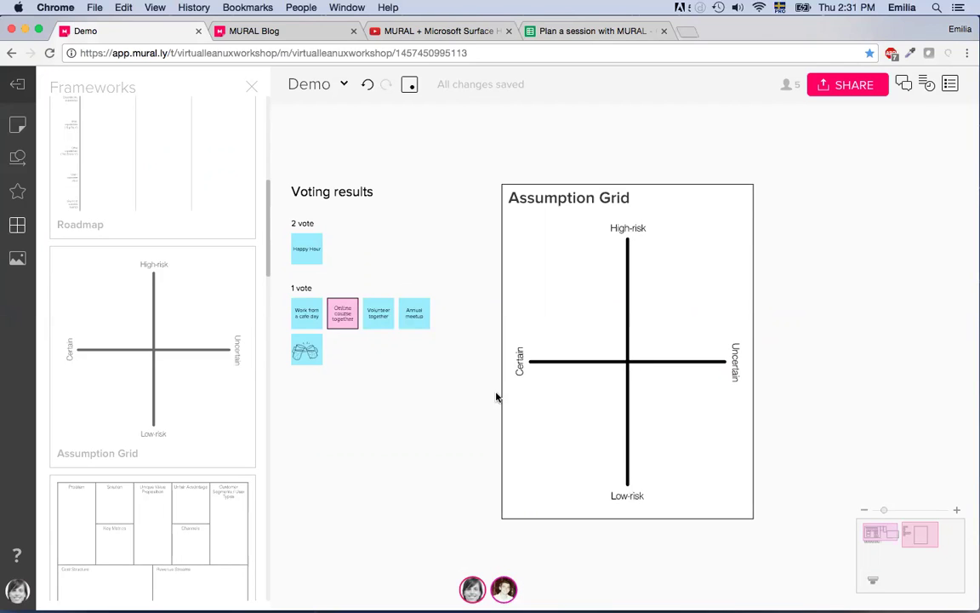
{"action": "scroll", "coordinate": [476, 387], "scroll_direction": "left", "scroll_amount": 2}
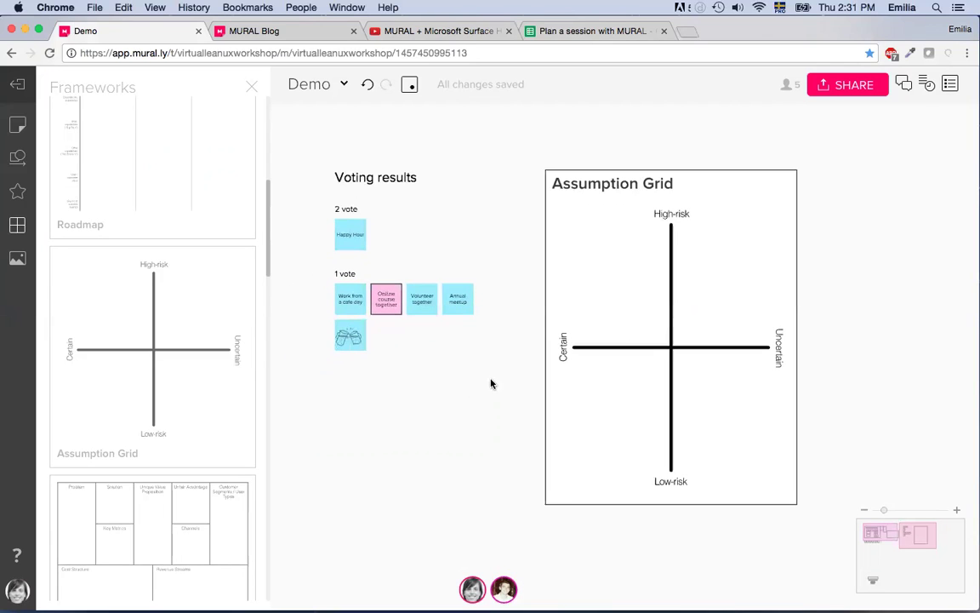
{"action": "left_click", "coordinate": [341, 245]}
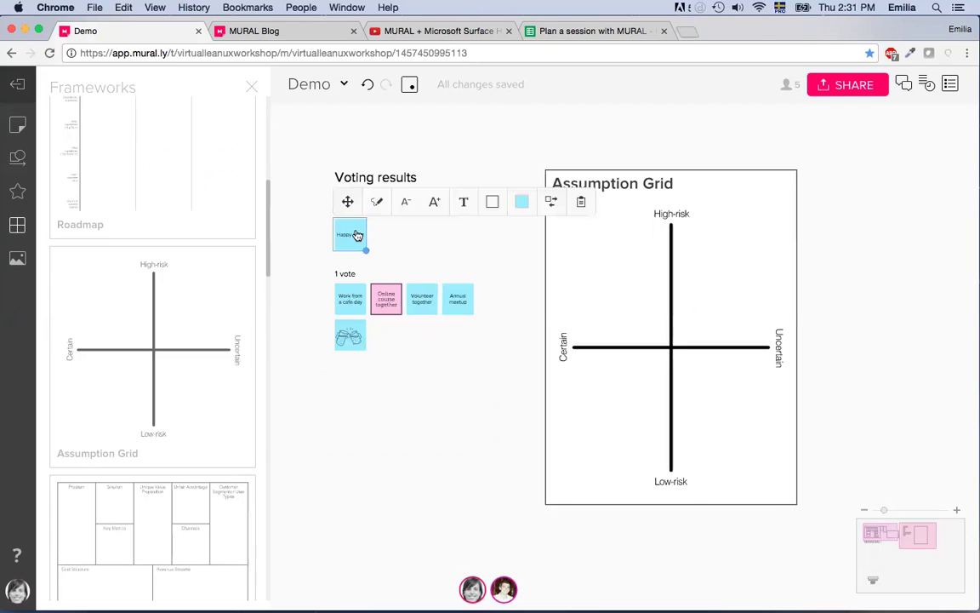
{"action": "key", "text": "super+d"}
{"action": "left_click_drag", "start_coordinate": [382, 240], "coordinate": [690, 377]}
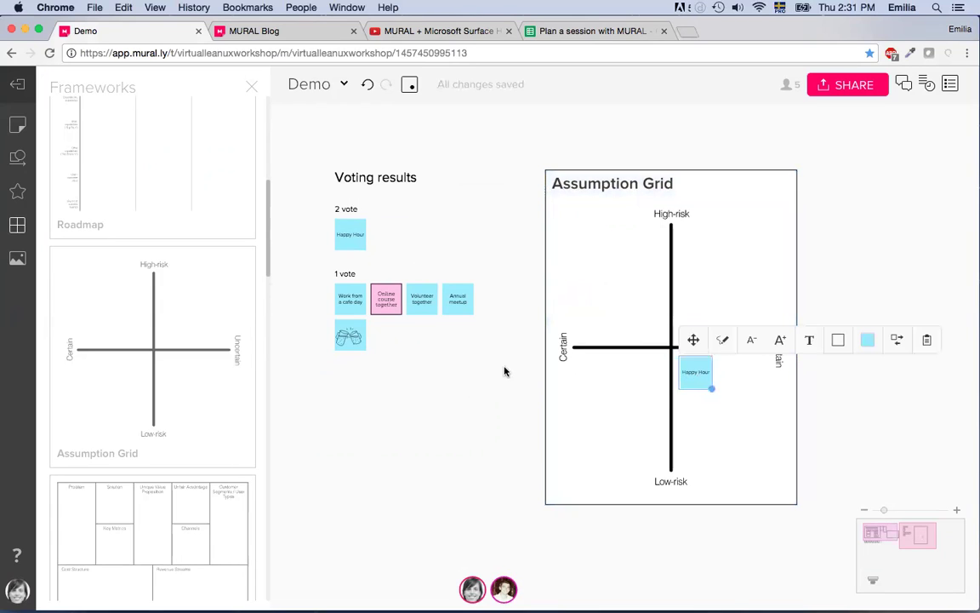
- Copy the "Work from a cafe day" note into the grid's high-risk, certain quadrant and the "Annual meetup" note onto the axes' crossing
{"action": "left_click", "coordinate": [451, 332]}
{"action": "left_click", "coordinate": [350, 302]}
{"action": "left_click_drag", "start_coordinate": [351, 302], "coordinate": [640, 320]}
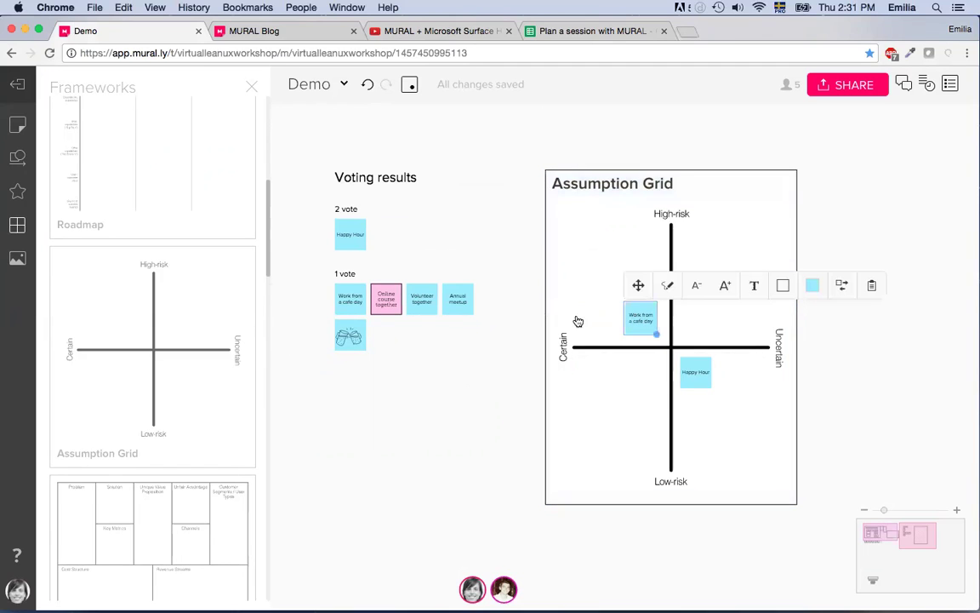
{"action": "left_click", "coordinate": [455, 307]}
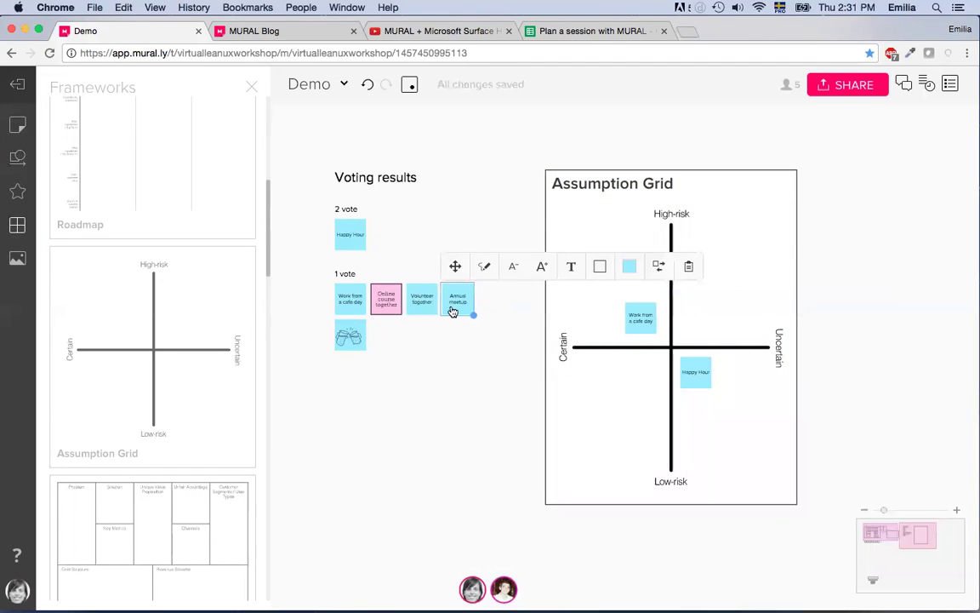
{"action": "left_click_drag", "start_coordinate": [458, 302], "coordinate": [680, 335]}
{"action": "left_click", "coordinate": [468, 369]}
- Look through further Design frameworks below the Assumption Grid, close the framework library, and review the whole mural
{"action": "scroll", "coordinate": [474, 367], "scroll_direction": "down", "scroll_amount": 3}
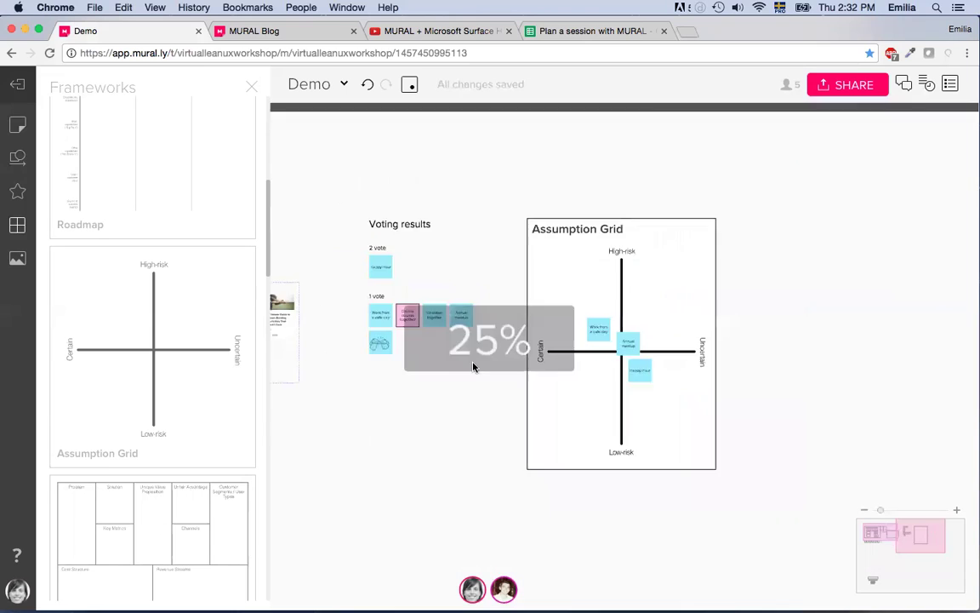
{"action": "scroll", "coordinate": [474, 368], "scroll_direction": "down", "scroll_amount": 2}
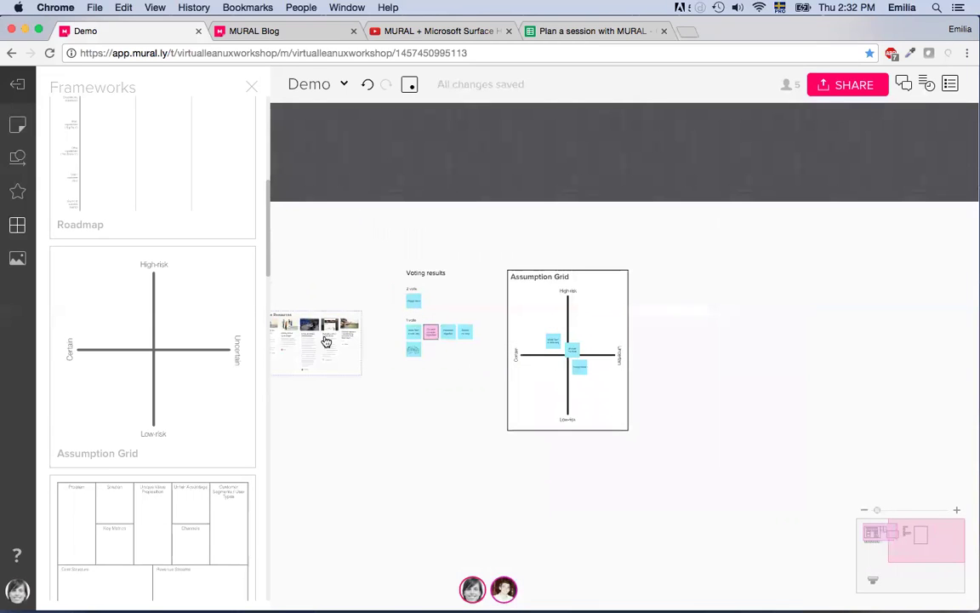
{"action": "scroll", "coordinate": [179, 368], "scroll_direction": "down", "scroll_amount": 3}
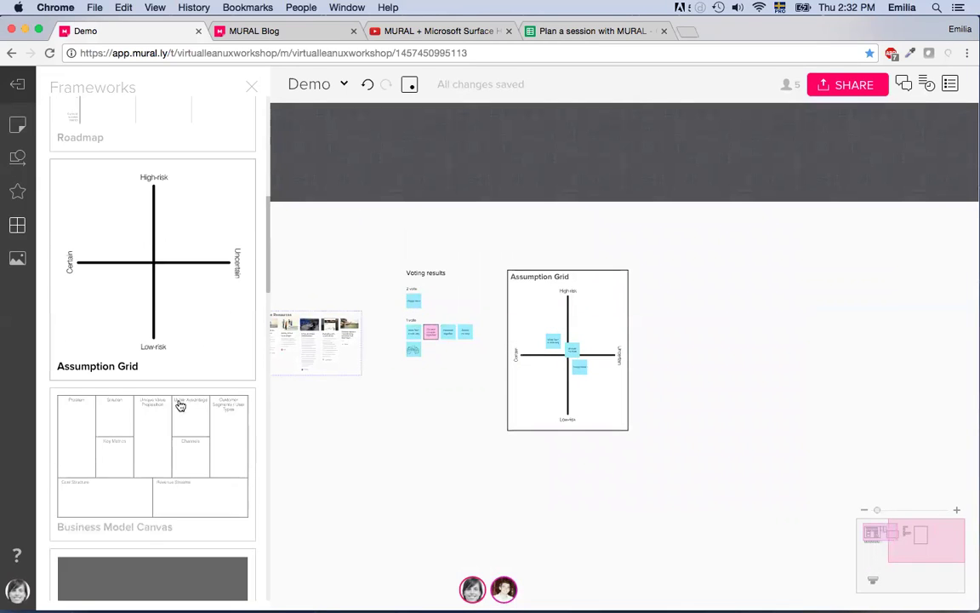
{"action": "scroll", "coordinate": [180, 396], "scroll_direction": "down", "scroll_amount": 3}
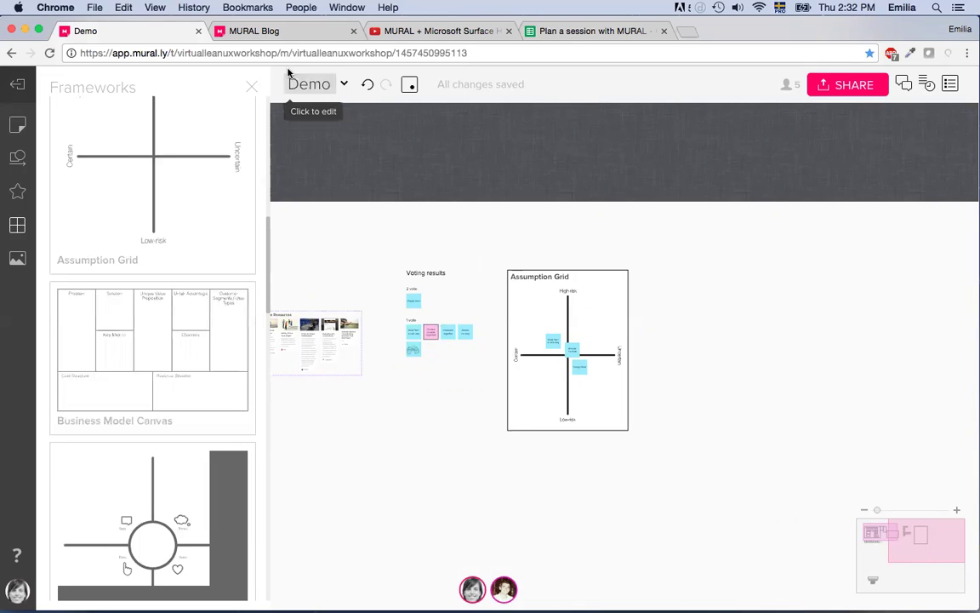
{"action": "left_click", "coordinate": [253, 89]}
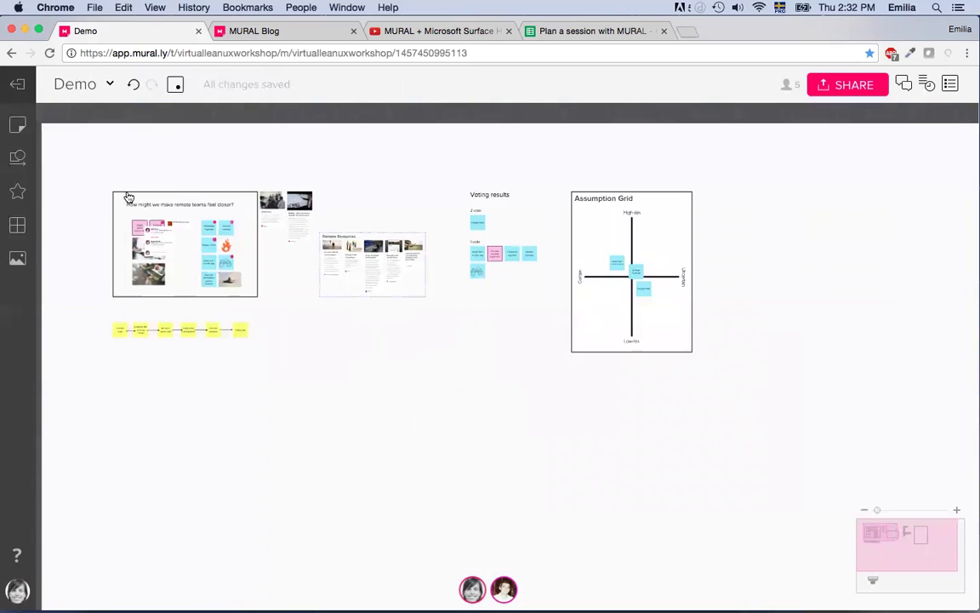
{"action": "scroll", "coordinate": [132, 196], "scroll_direction": "up", "scroll_amount": 2}
{"action": "scroll", "coordinate": [170, 153], "scroll_direction": "right", "scroll_amount": 2}
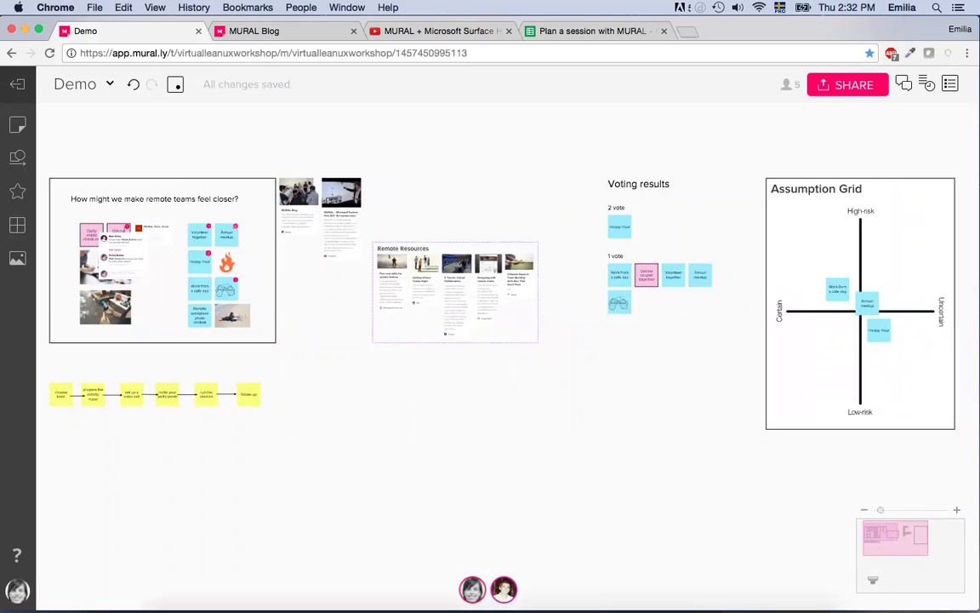
{"action": "mouse_move", "coordinate": [596, 608]}
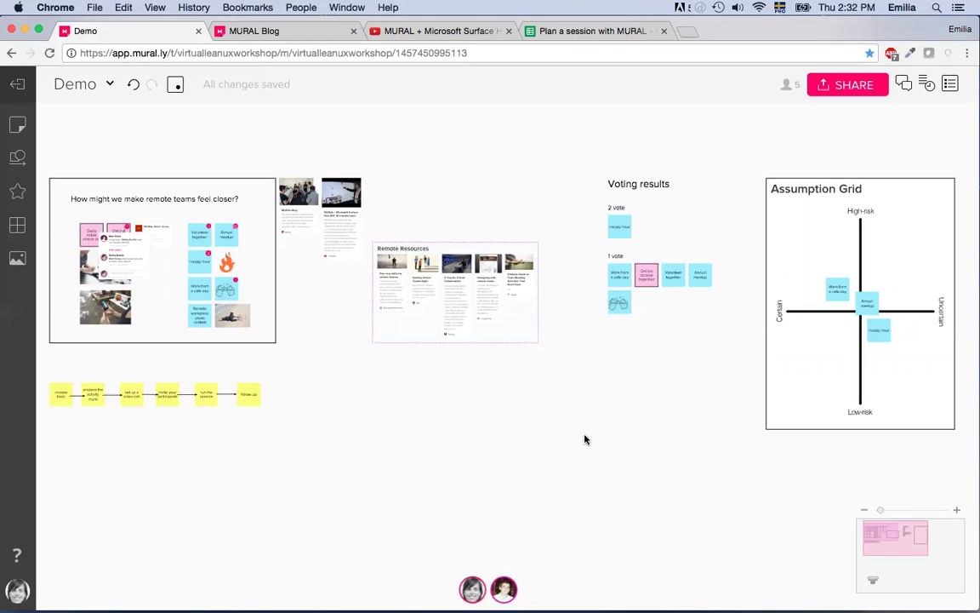
- In the mural's member settings, give the first listed member view-only access and return to the mural
{"action": "left_click", "coordinate": [790, 86]}
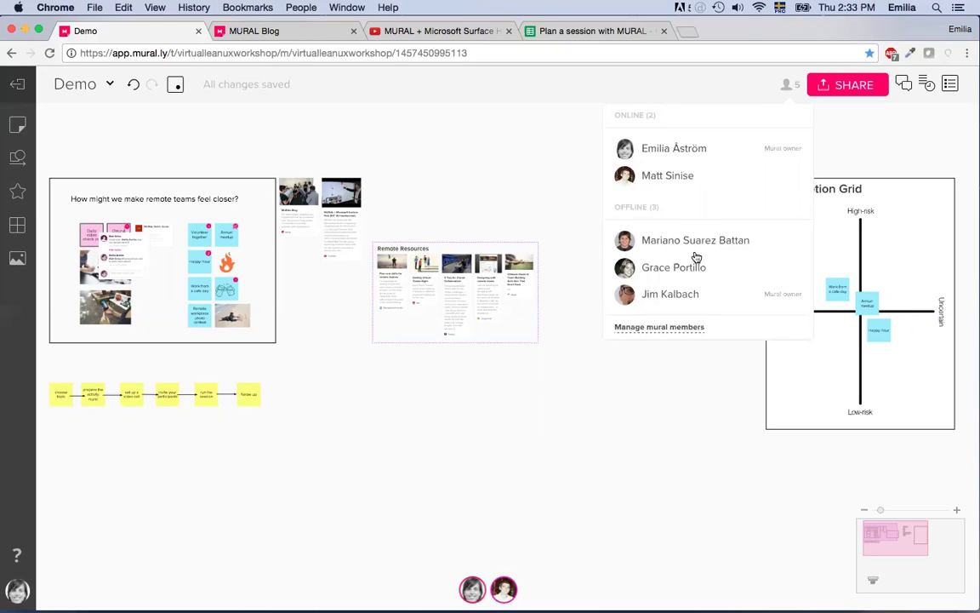
{"action": "left_click", "coordinate": [667, 330]}
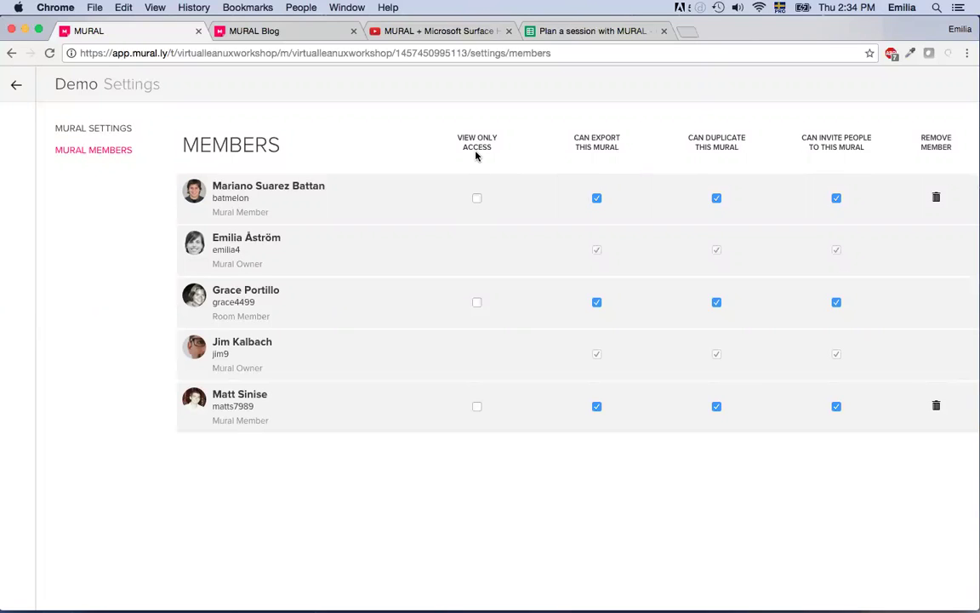
{"action": "left_click", "coordinate": [477, 199]}
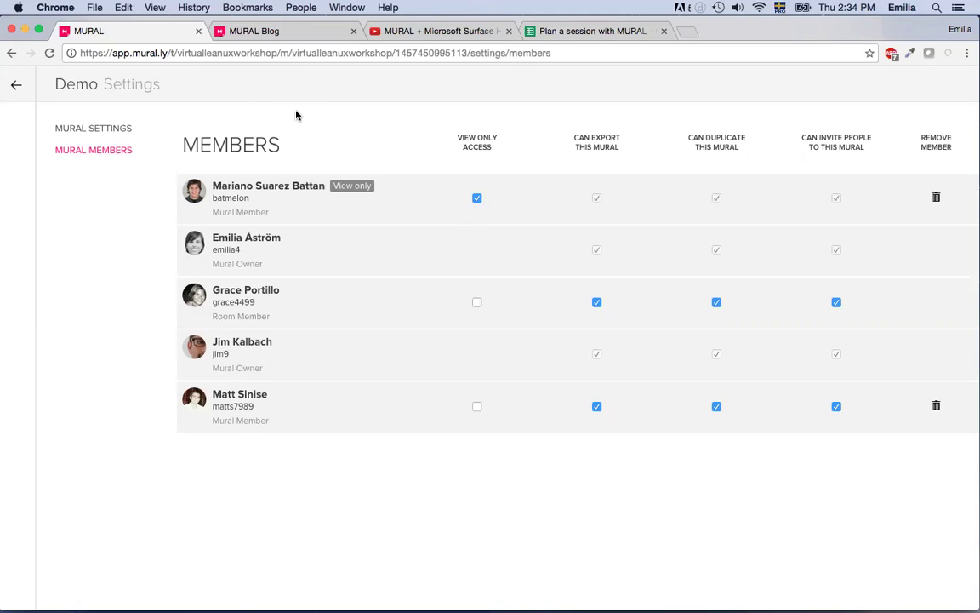
{"action": "left_click", "coordinate": [15, 83]}
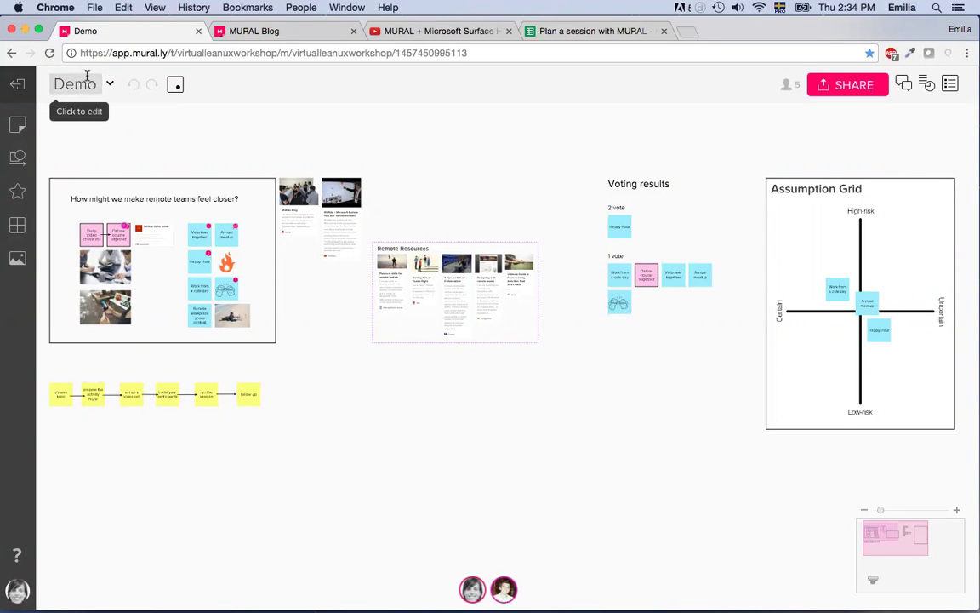
- Leave the Demo mural for the Webinars room and view all murals in the workspace
{"action": "left_click", "coordinate": [18, 83]}
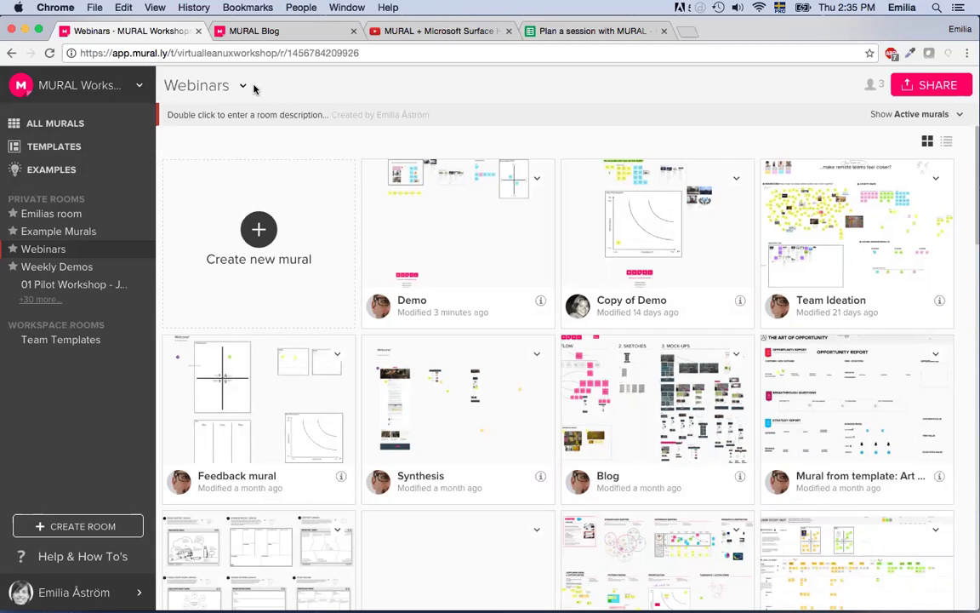
{"action": "left_click", "coordinate": [70, 124]}
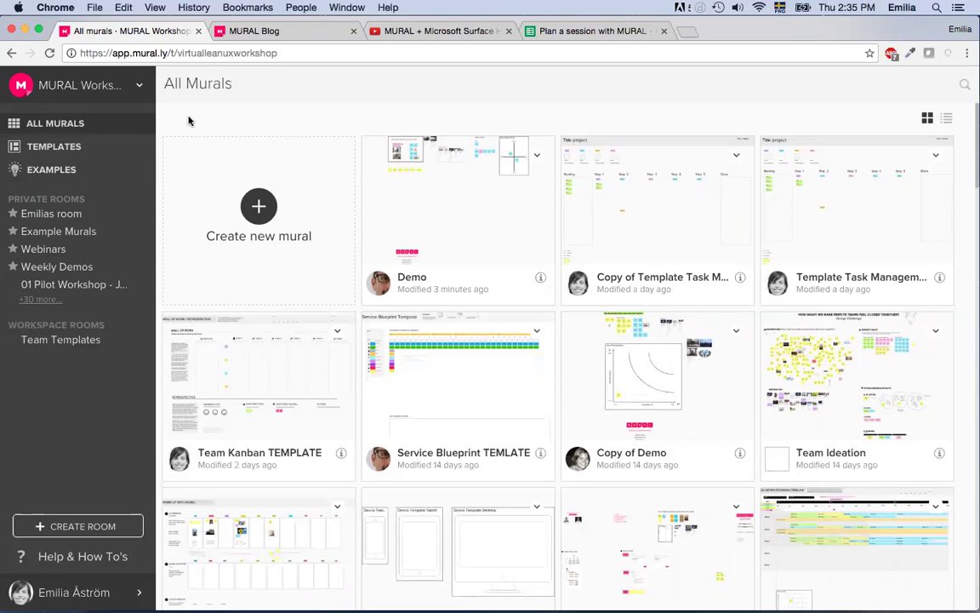
- Open the Templates library, reload the page, and show the options of the first Service Blueprint template
{"action": "left_click", "coordinate": [52, 150]}
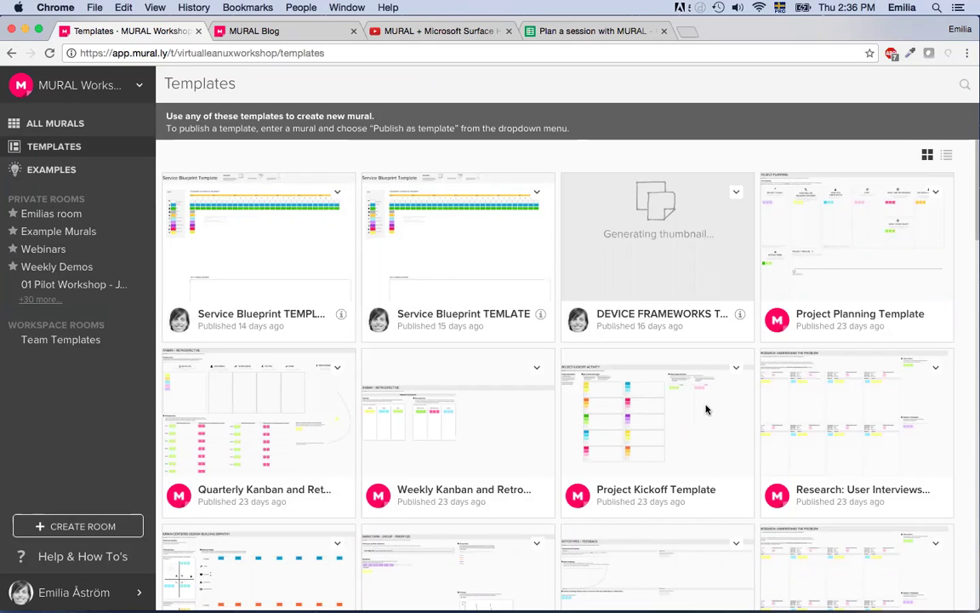
{"action": "left_click", "coordinate": [49, 53]}
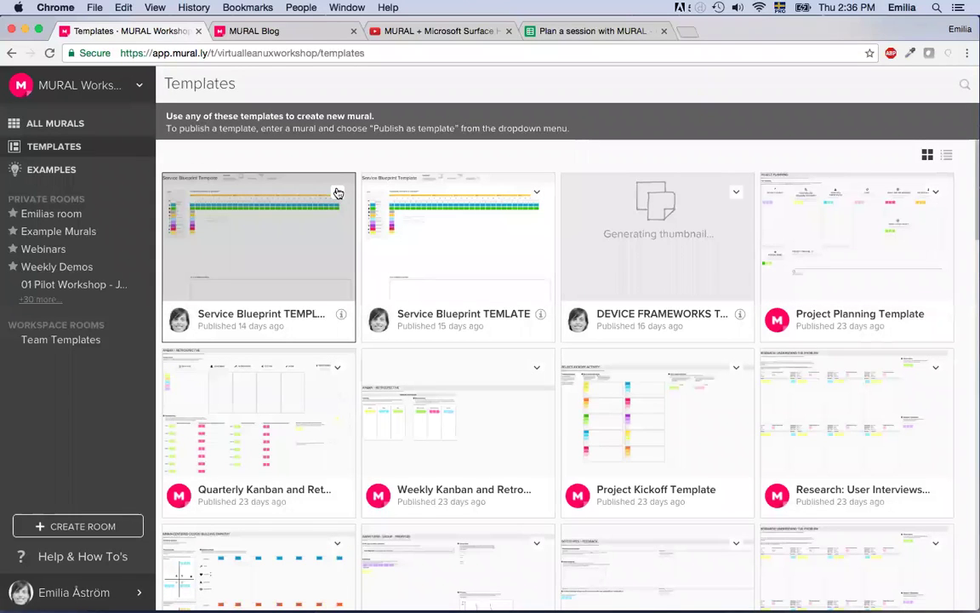
{"action": "left_click", "coordinate": [337, 194]}
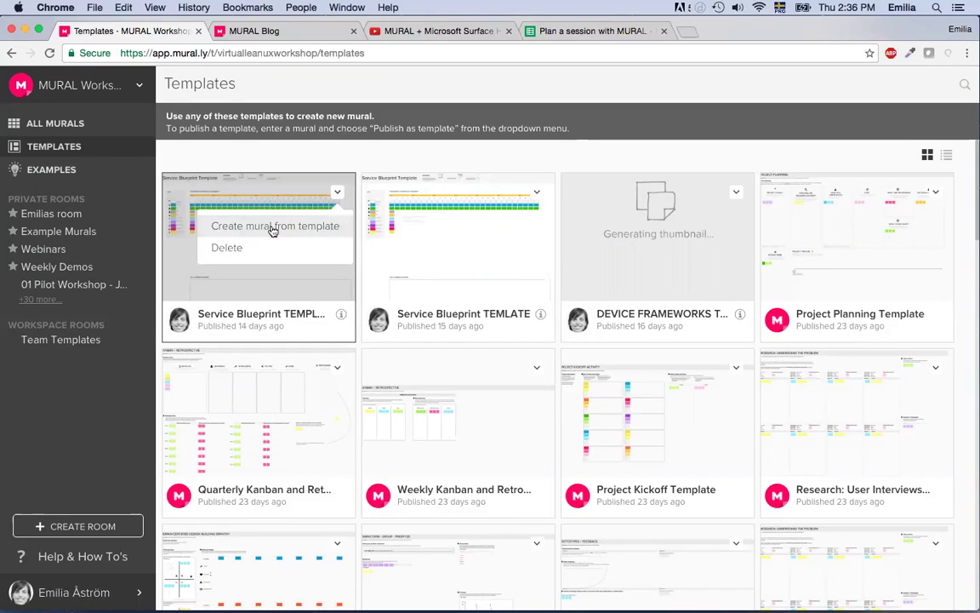
- View the example murals, and open the personal private room to show its room options
{"action": "left_click", "coordinate": [48, 170]}
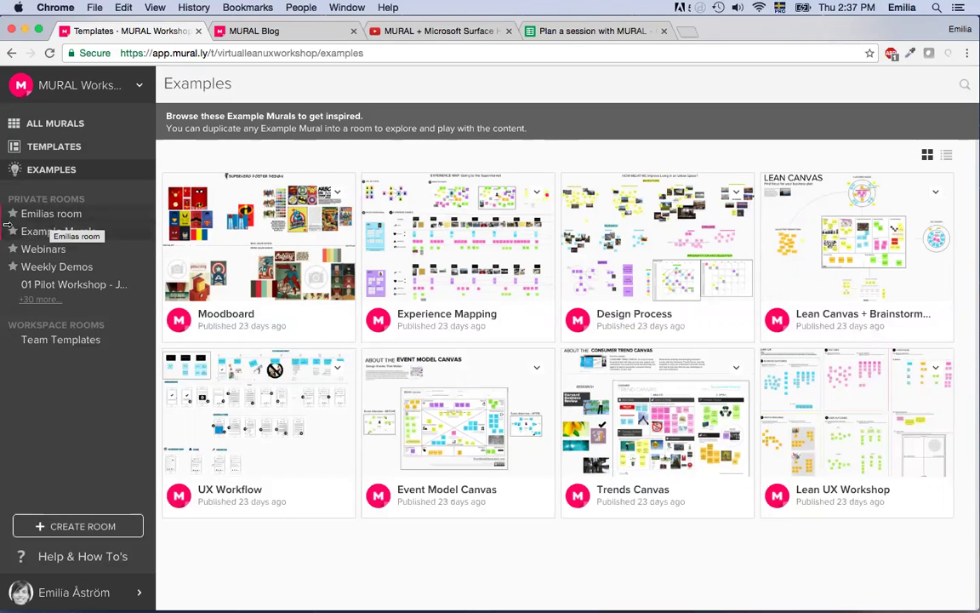
{"action": "left_click", "coordinate": [61, 215]}
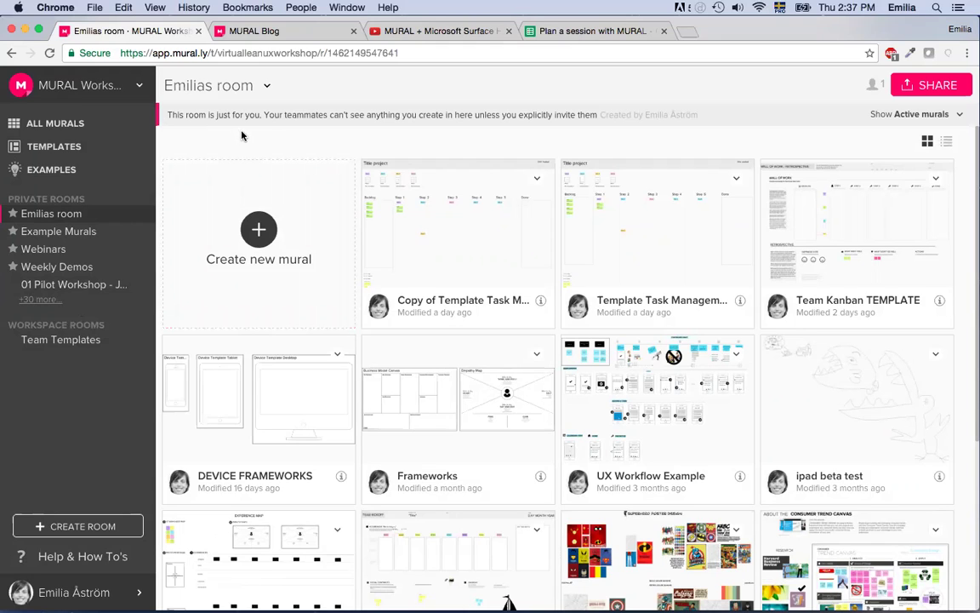
{"action": "left_click", "coordinate": [266, 88]}
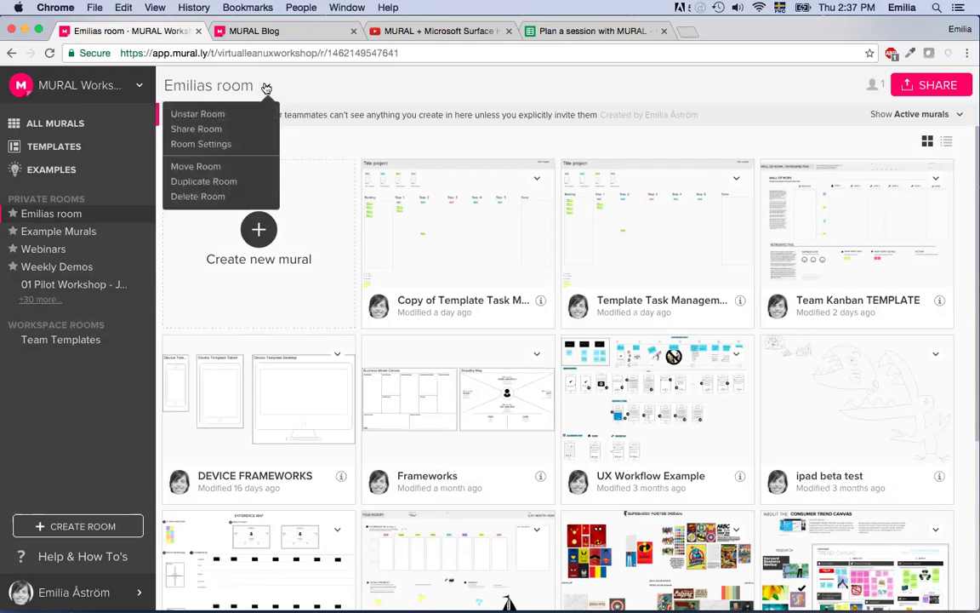
- Look into the Weekly Demos room, review the Webinars room's settings and member permissions, and return to the Webinars room
{"action": "left_click", "coordinate": [75, 268]}
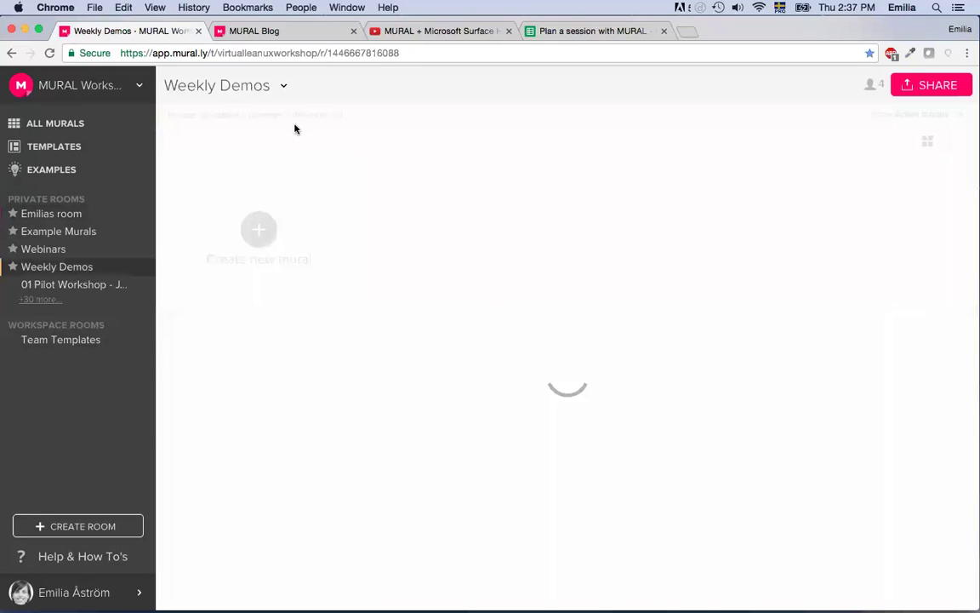
{"action": "left_click", "coordinate": [53, 249]}
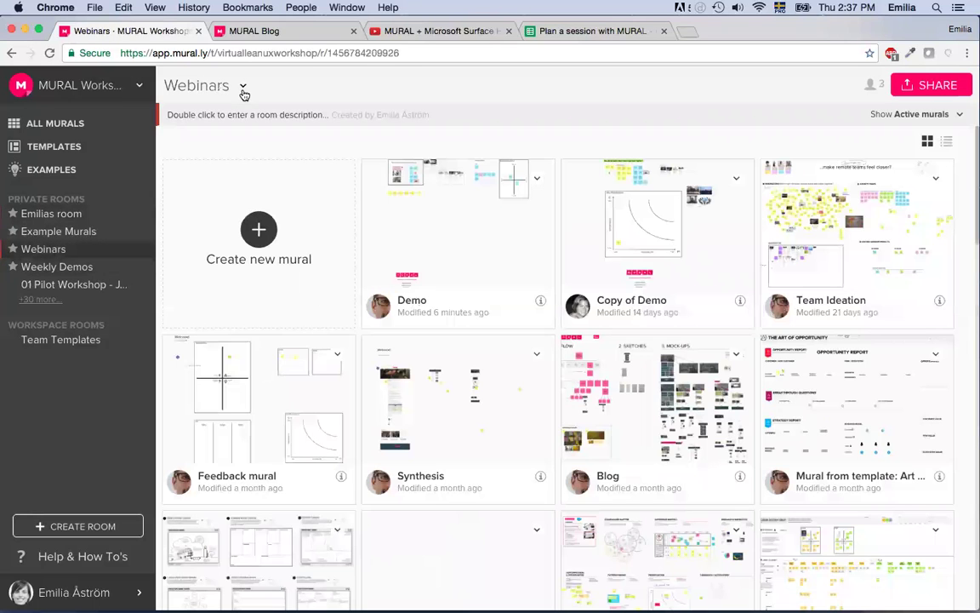
{"action": "left_click", "coordinate": [245, 86]}
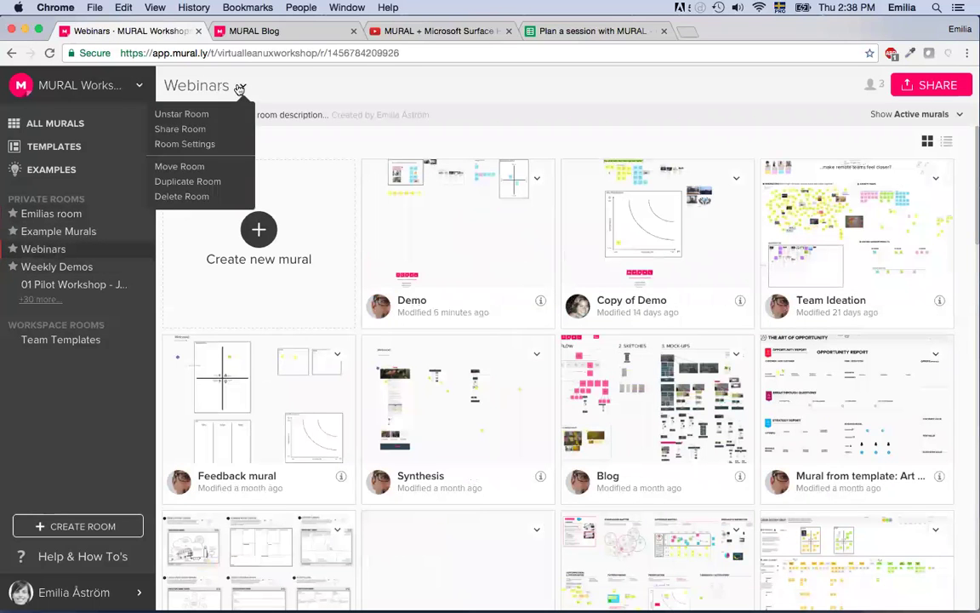
{"action": "left_click", "coordinate": [203, 145]}
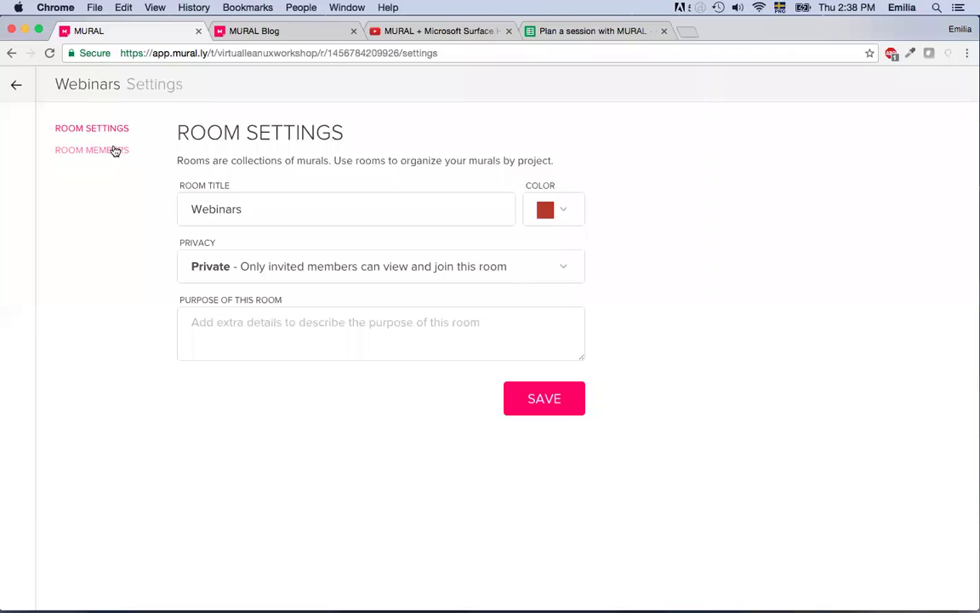
{"action": "left_click", "coordinate": [115, 151]}
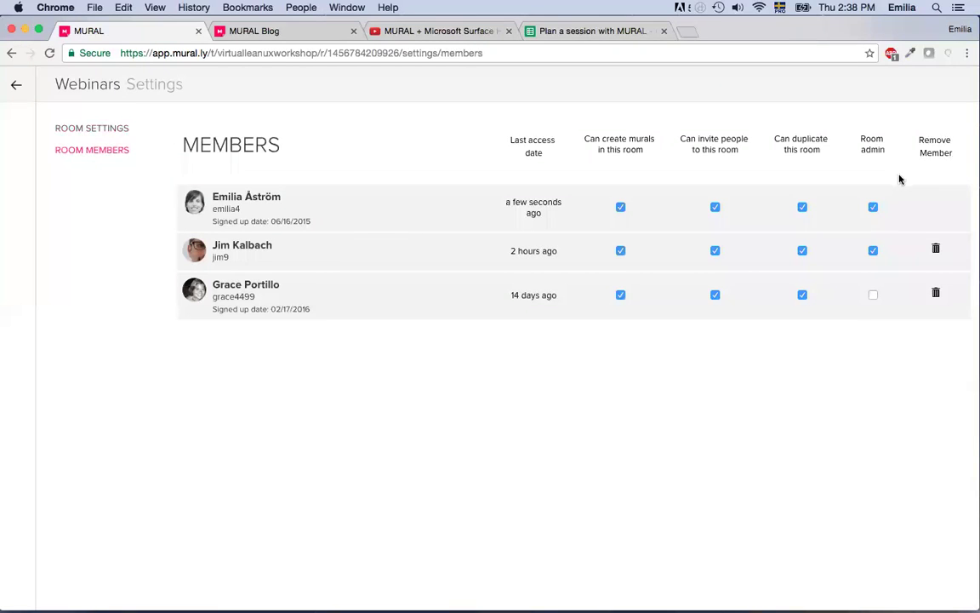
{"action": "left_click", "coordinate": [16, 84]}
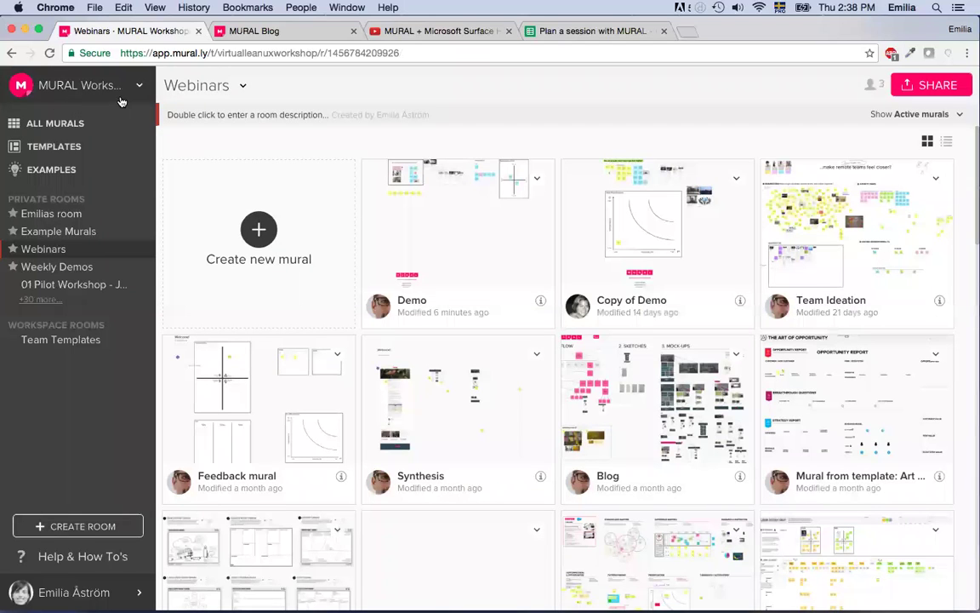
- Look through the full list of workspaces available to switch to, and close the list without switching
{"action": "left_click", "coordinate": [141, 84]}
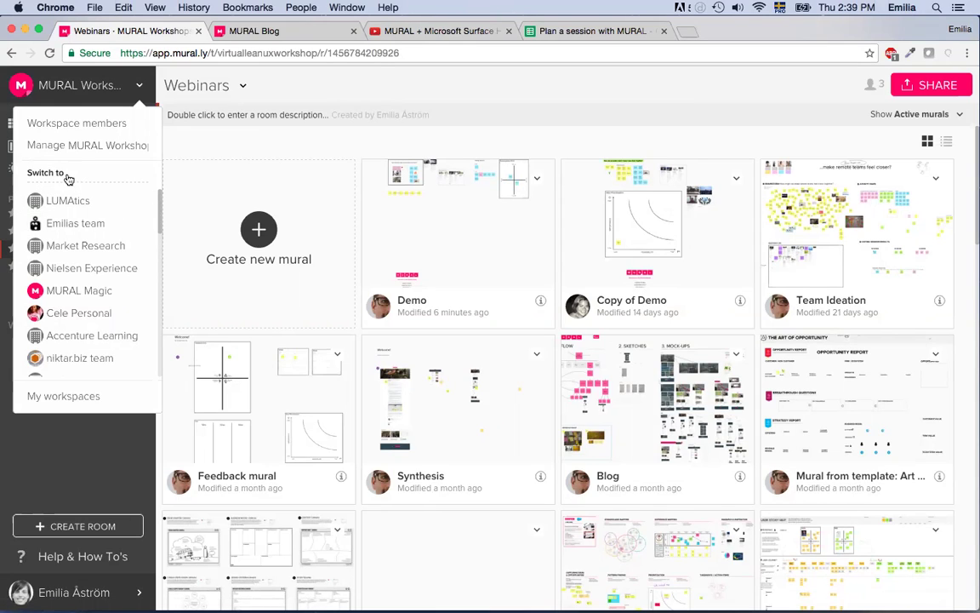
{"action": "scroll", "coordinate": [109, 224], "scroll_direction": "down", "scroll_amount": 3}
{"action": "scroll", "coordinate": [110, 229], "scroll_direction": "down", "scroll_amount": 8}
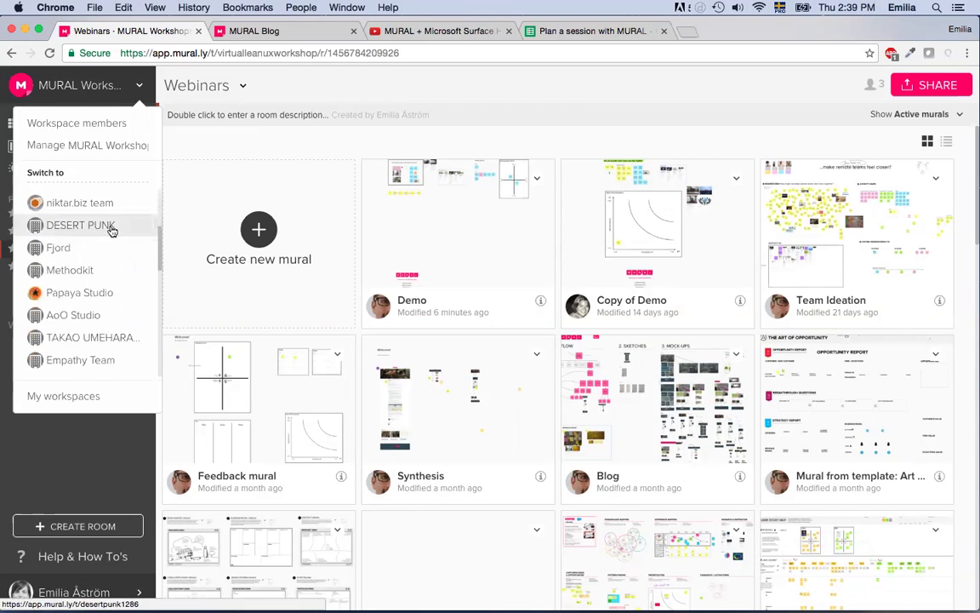
{"action": "scroll", "coordinate": [106, 234], "scroll_direction": "down", "scroll_amount": 4}
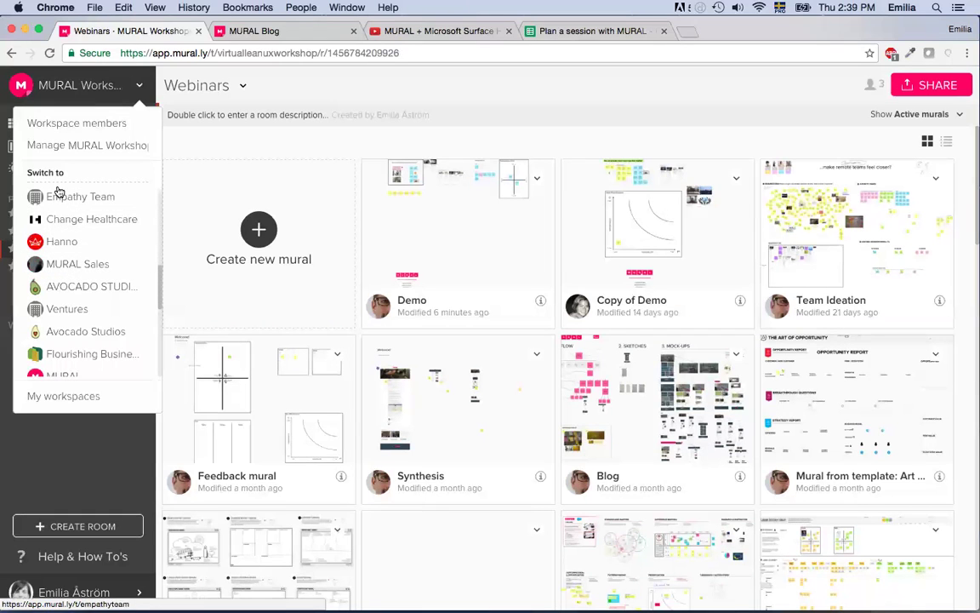
{"action": "scroll", "coordinate": [114, 307], "scroll_direction": "down", "scroll_amount": 1}
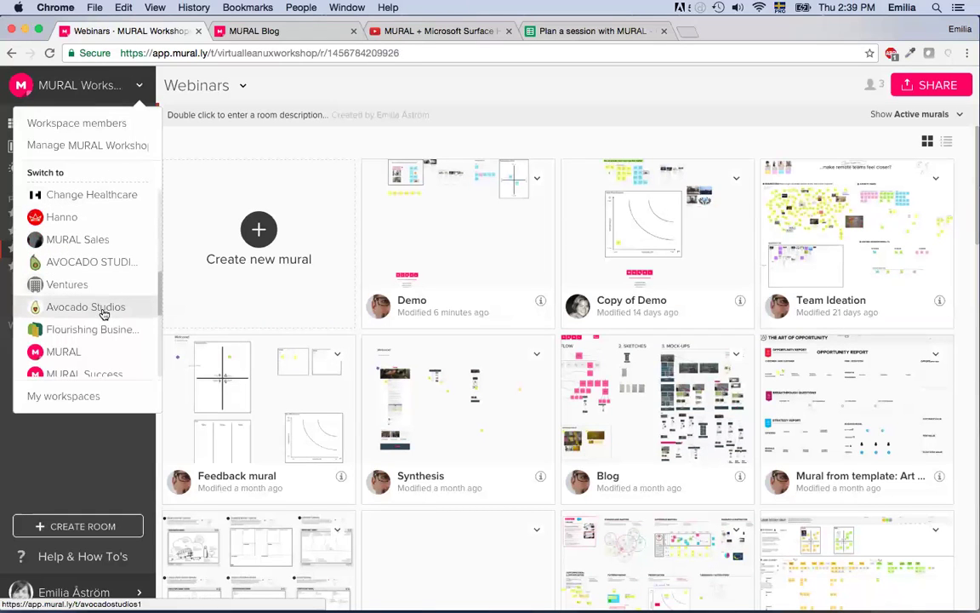
{"action": "scroll", "coordinate": [76, 332], "scroll_direction": "down", "scroll_amount": 7}
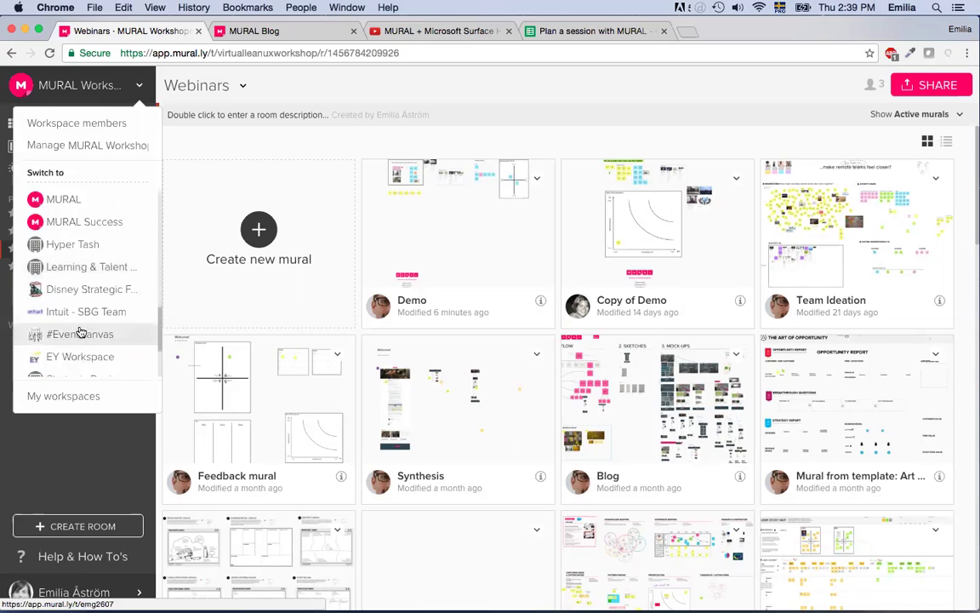
{"action": "scroll", "coordinate": [89, 336], "scroll_direction": "down", "scroll_amount": 4}
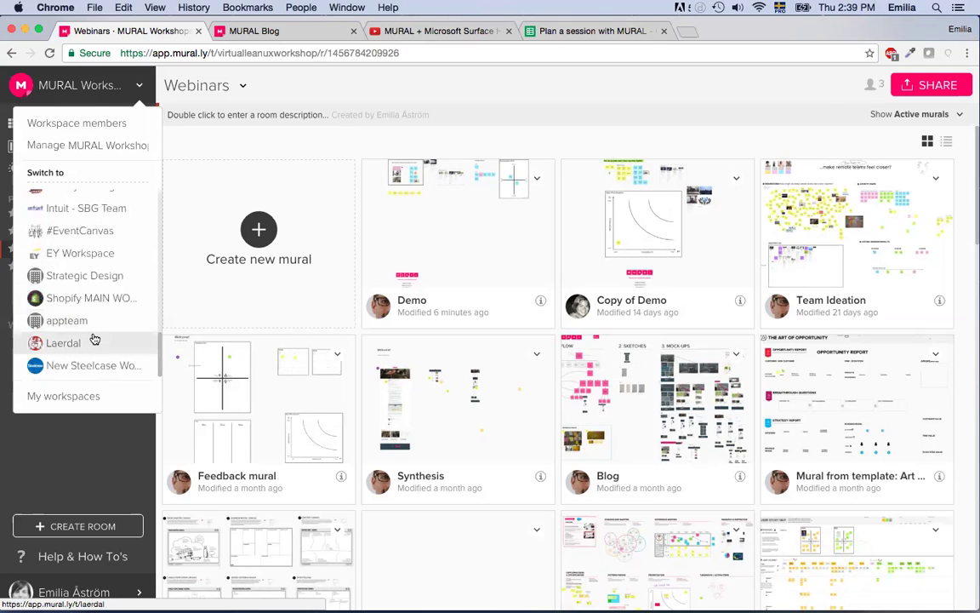
{"action": "left_click", "coordinate": [85, 432]}
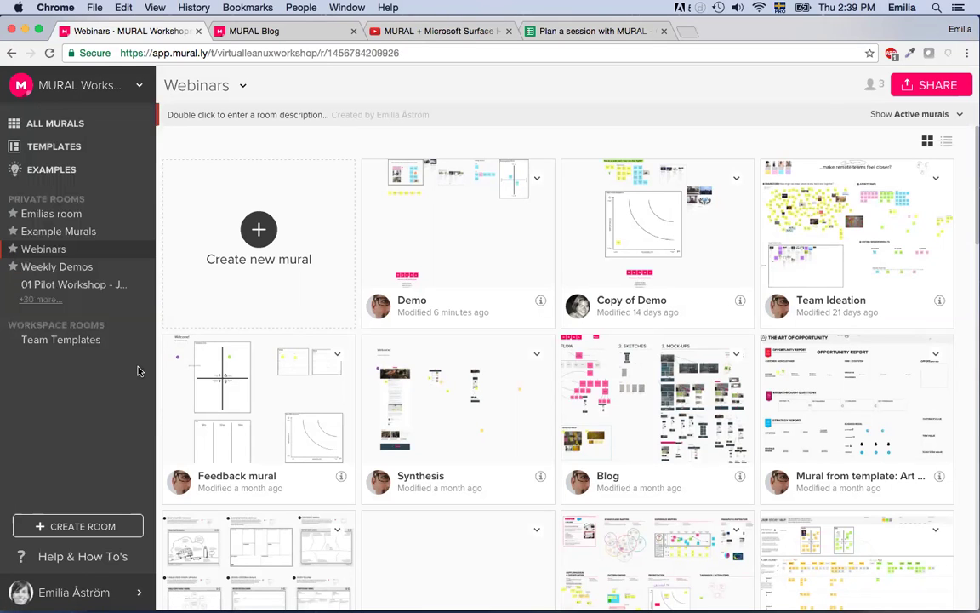
- Open the Demo mural from all murals, and play the Weekly Demo Use Cases.mov video in QuickTime Player
{"action": "left_click", "coordinate": [66, 124]}
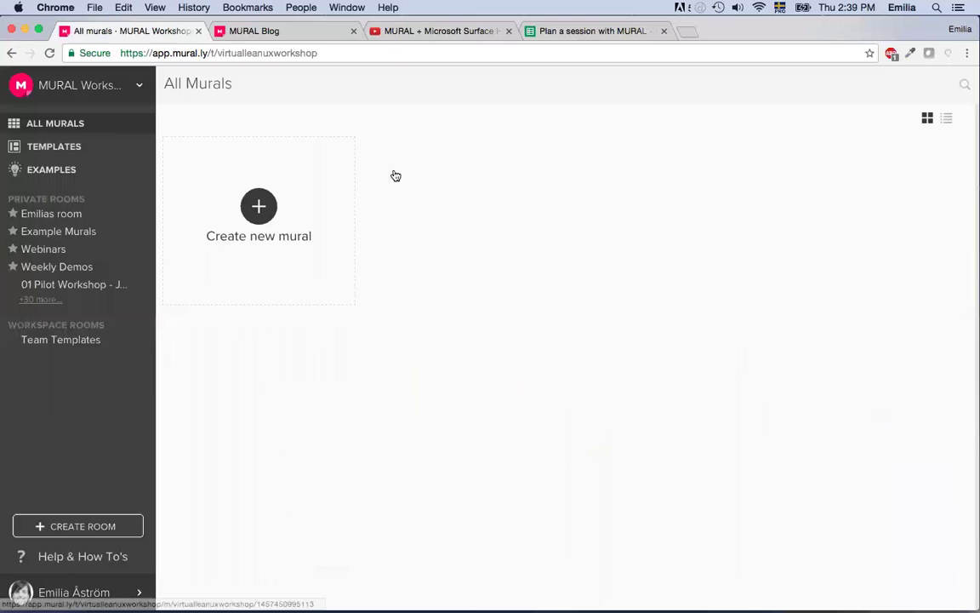
{"action": "left_click", "coordinate": [461, 203]}
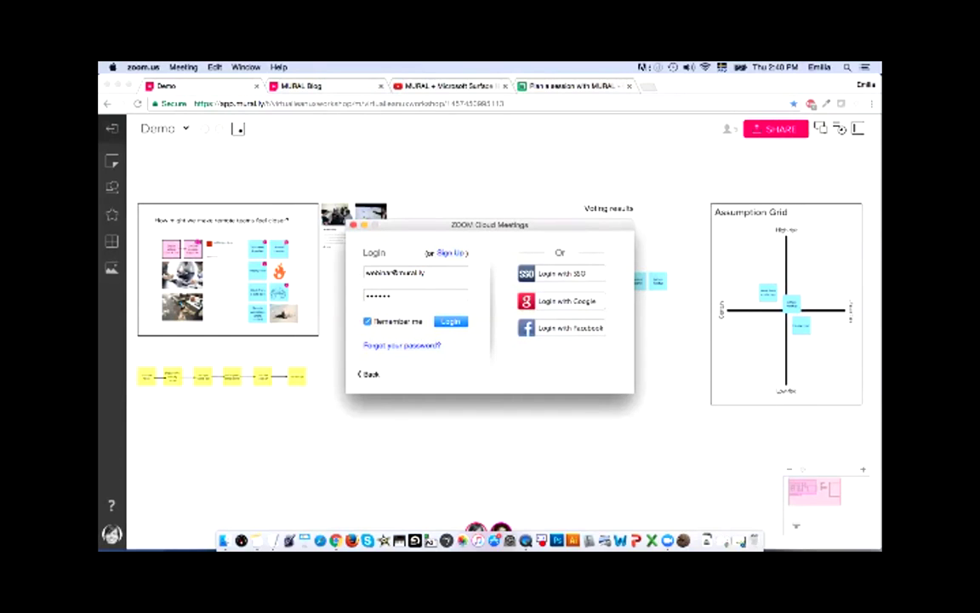
{"action": "left_click", "coordinate": [672, 532]}
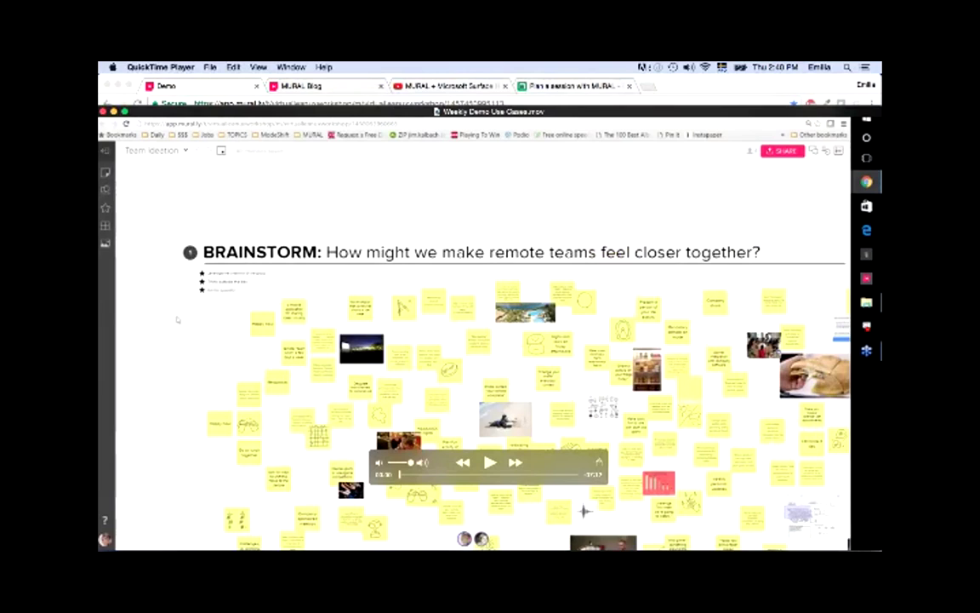
{"action": "key", "text": "space"}
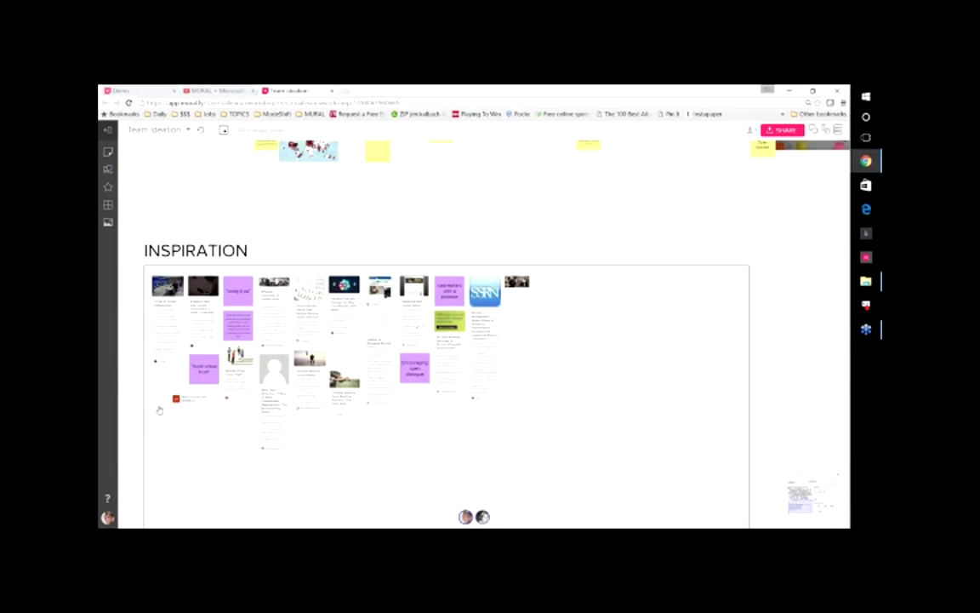
- Examine the Team Ideation mural's inspiration board, affinity maps and voting session results, including an overview of the whole mural
{"action": "scroll", "coordinate": [161, 400], "scroll_direction": "up", "scroll_amount": 2}
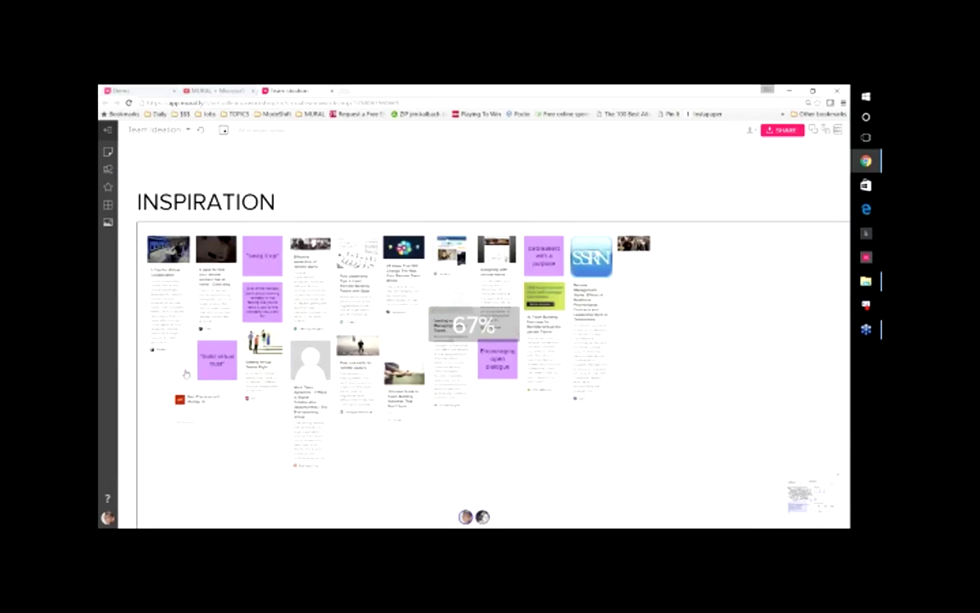
{"action": "scroll", "coordinate": [189, 379], "scroll_direction": "up", "scroll_amount": 2}
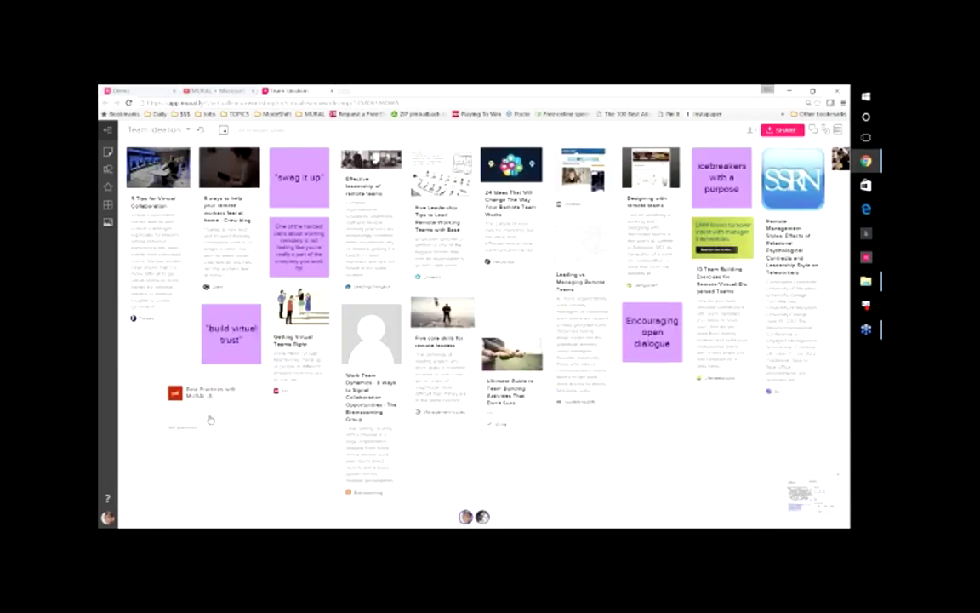
{"action": "scroll", "coordinate": [210, 420], "scroll_direction": "down", "scroll_amount": 8}
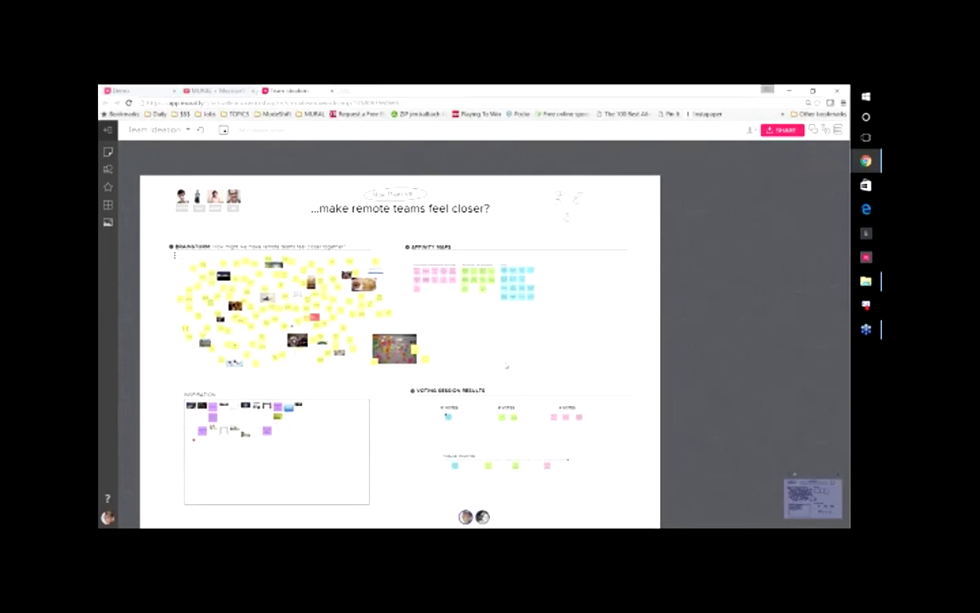
{"action": "left_click_drag", "start_coordinate": [514, 378], "coordinate": [499, 360]}
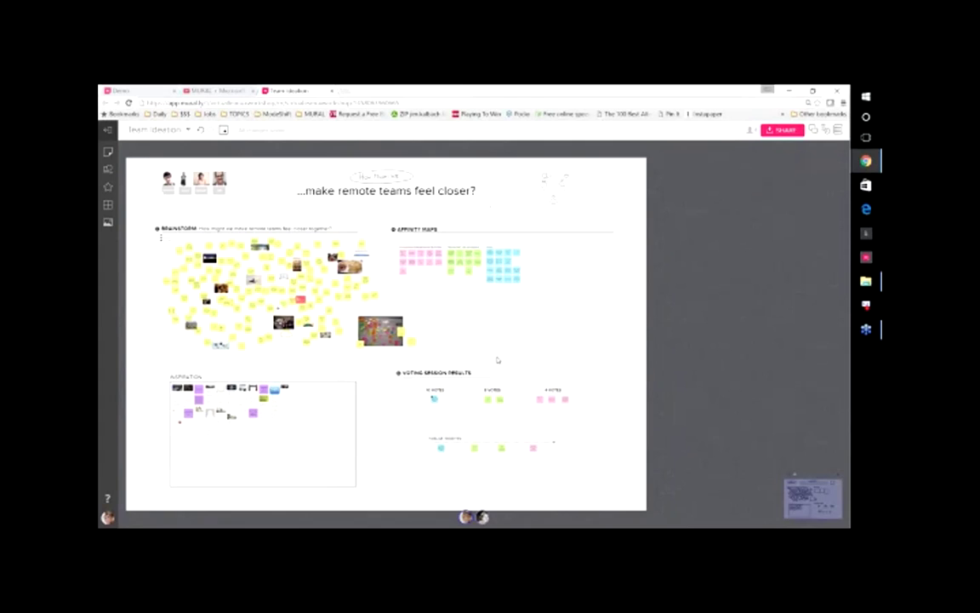
{"action": "scroll", "coordinate": [498, 360], "scroll_direction": "up", "scroll_amount": 5}
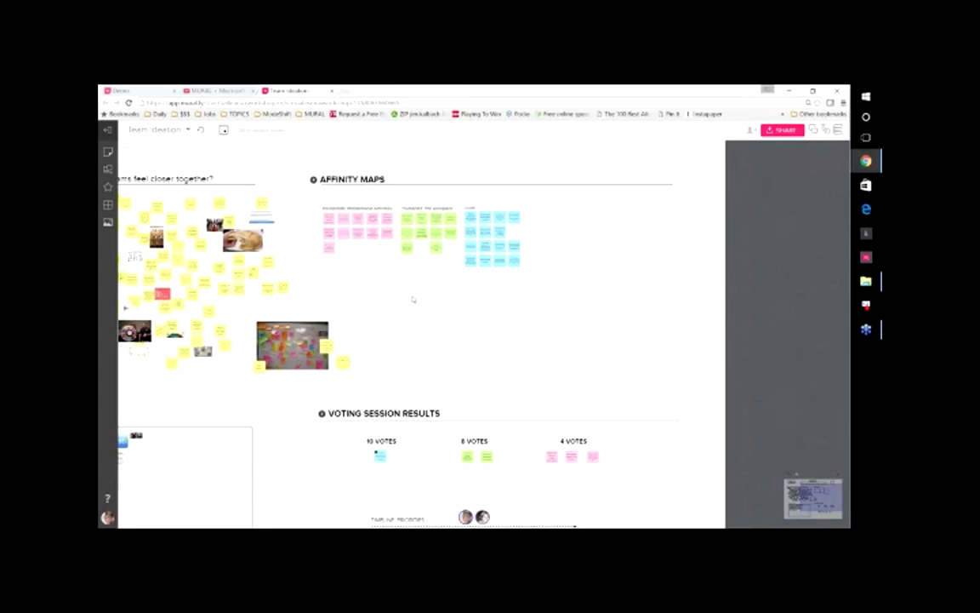
{"action": "scroll", "coordinate": [414, 300], "scroll_direction": "down", "scroll_amount": 3}
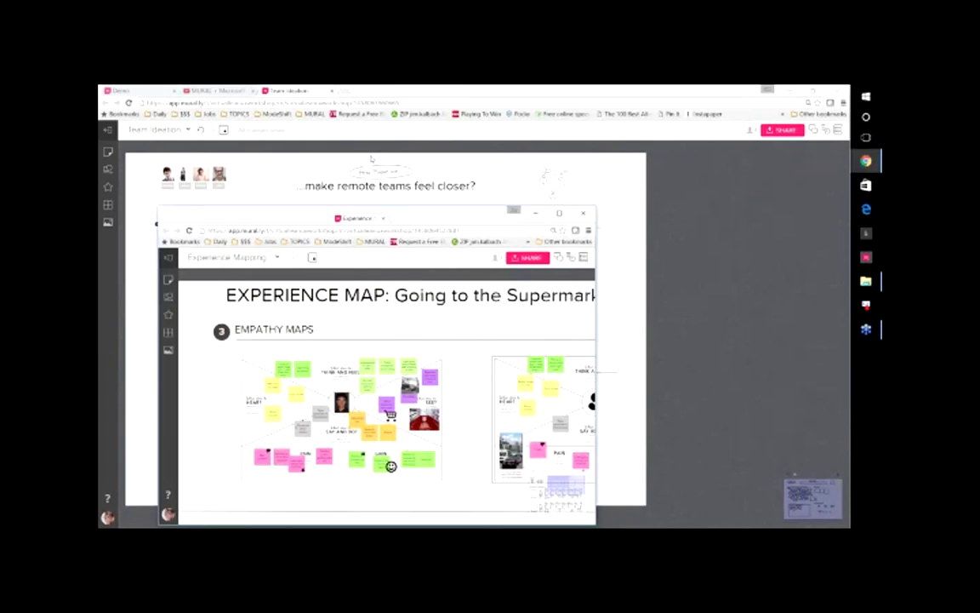
- Attach the separate Experience Mapping window to the main browser window as a tab, and view the whole experience map
{"action": "left_click_drag", "start_coordinate": [377, 106], "coordinate": [374, 90]}
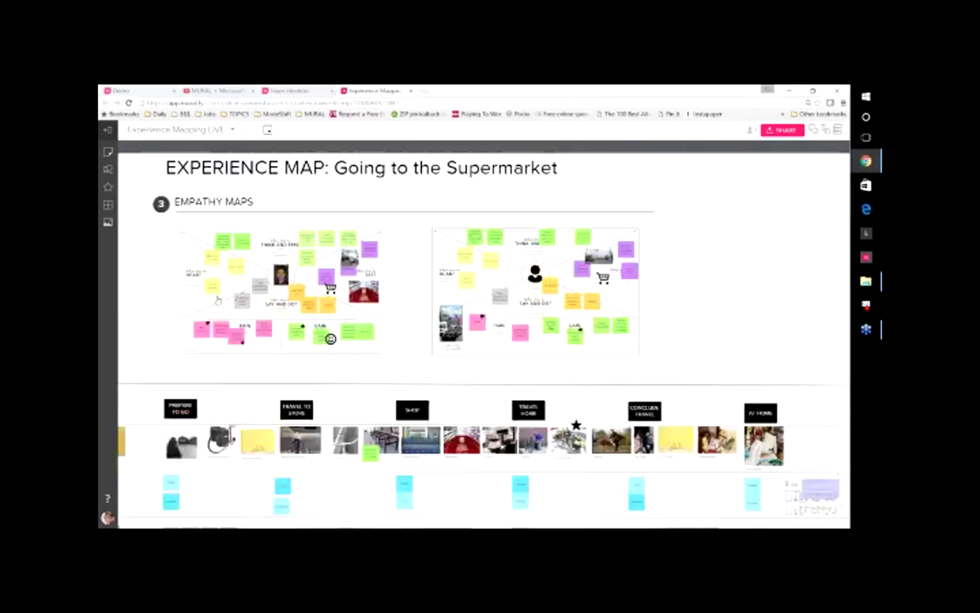
{"action": "scroll", "coordinate": [295, 297], "scroll_direction": "down", "scroll_amount": 2}
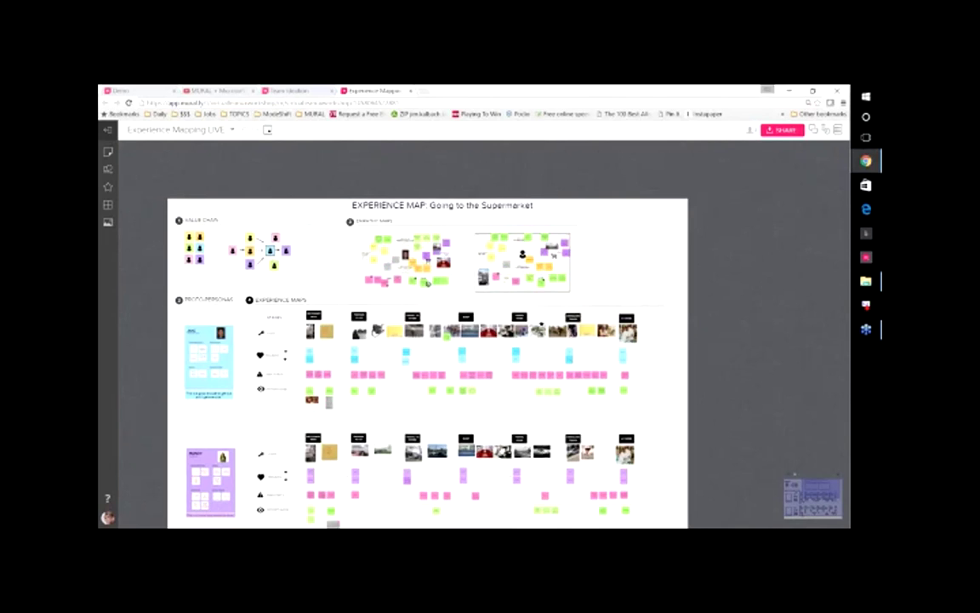
{"action": "left_click_drag", "start_coordinate": [488, 426], "coordinate": [488, 409]}
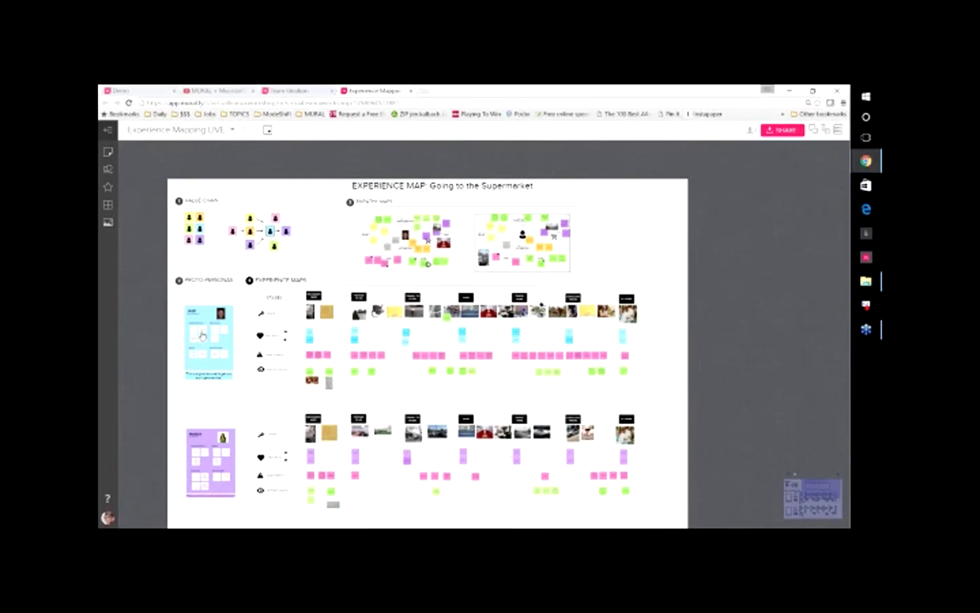
- Examine the first proto-persona and its experience map rows for steps, feelings, pain points and opportunities across the stages
{"action": "scroll", "coordinate": [202, 335], "scroll_direction": "up", "scroll_amount": 3}
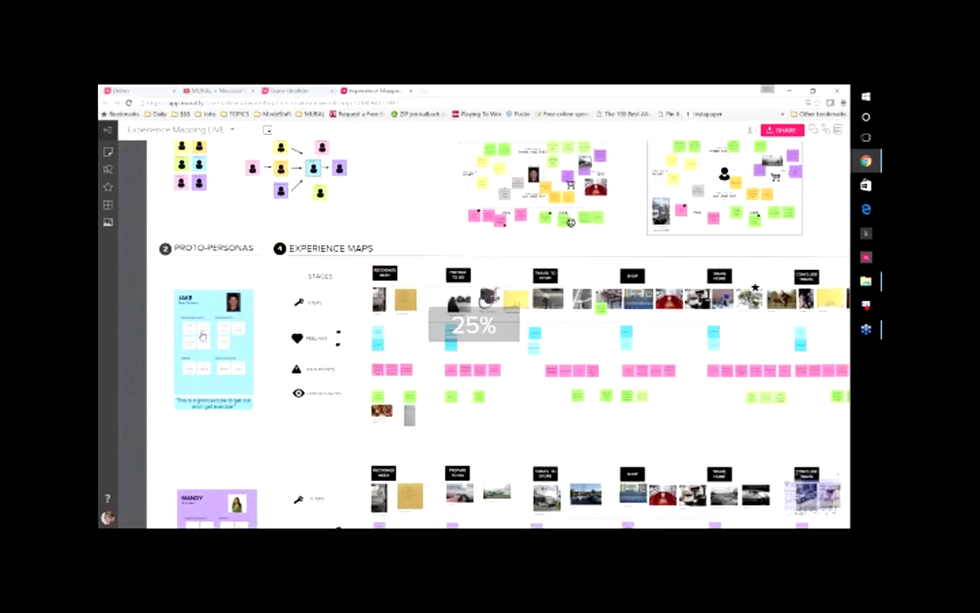
{"action": "scroll", "coordinate": [202, 335], "scroll_direction": "up", "scroll_amount": 3}
{"action": "left_click_drag", "start_coordinate": [634, 342], "coordinate": [394, 296]}
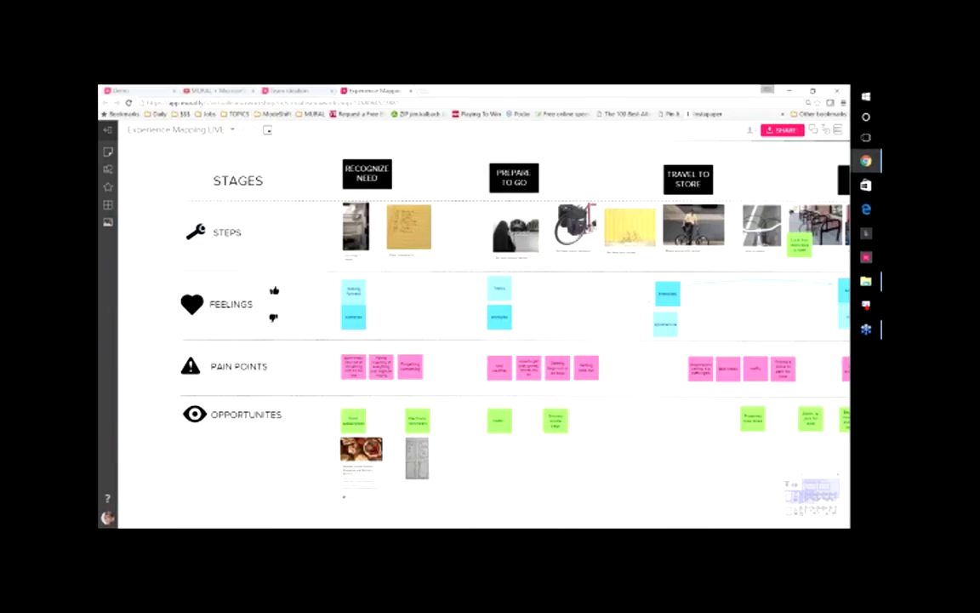
{"action": "left_click_drag", "start_coordinate": [566, 303], "coordinate": [436, 299]}
{"action": "scroll", "coordinate": [437, 300], "scroll_direction": "down", "scroll_amount": 3}
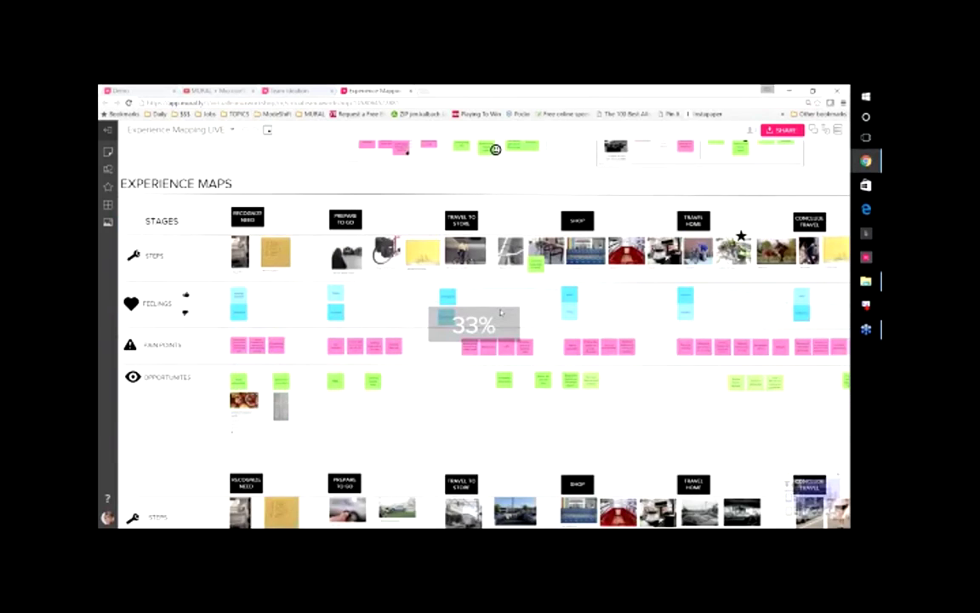
{"action": "left_click_drag", "start_coordinate": [501, 313], "coordinate": [437, 366]}
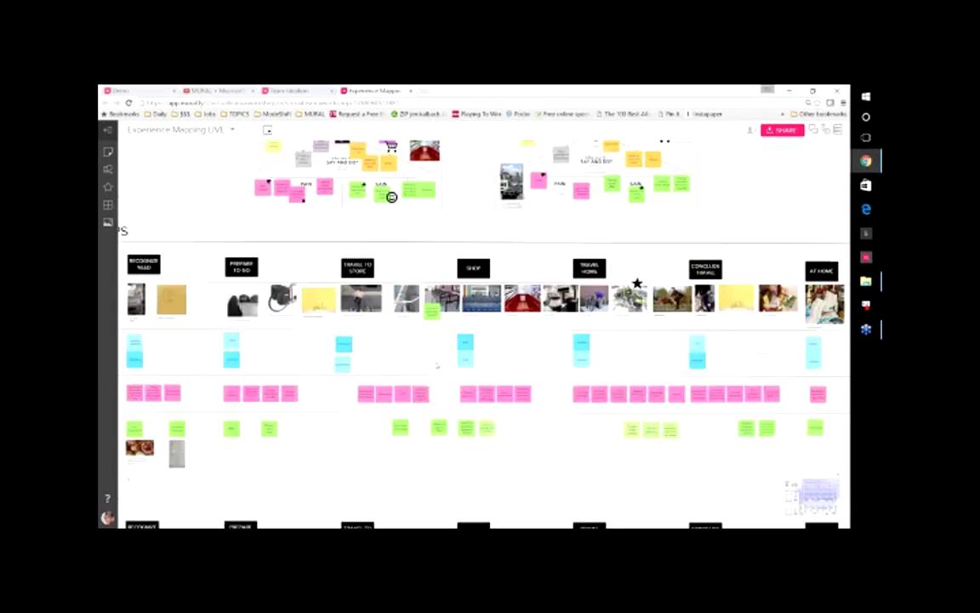
- Inspect the Travel to Store stage's photos and notes up close, and compare the two personas' experience maps
{"action": "scroll", "coordinate": [436, 366], "scroll_direction": "up", "scroll_amount": 5}
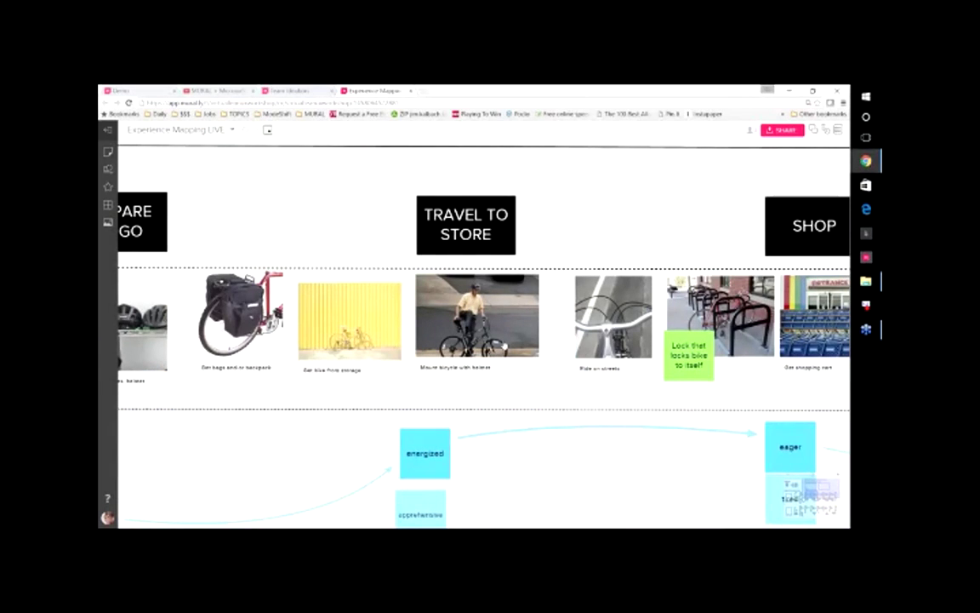
{"action": "scroll", "coordinate": [503, 346], "scroll_direction": "down", "scroll_amount": 3}
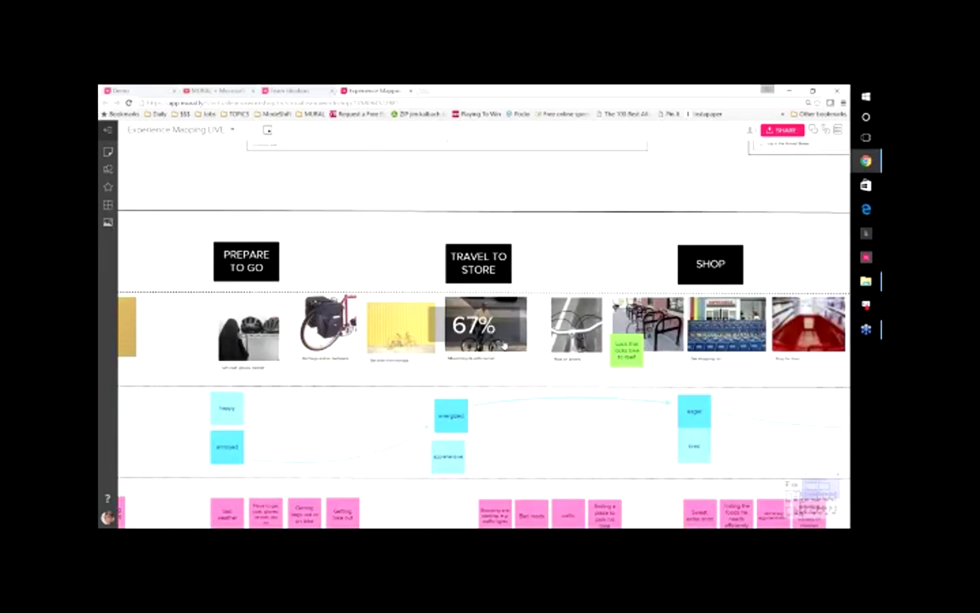
{"action": "scroll", "coordinate": [504, 346], "scroll_direction": "down", "scroll_amount": 5}
{"action": "scroll", "coordinate": [522, 373], "scroll_direction": "down", "scroll_amount": 1}
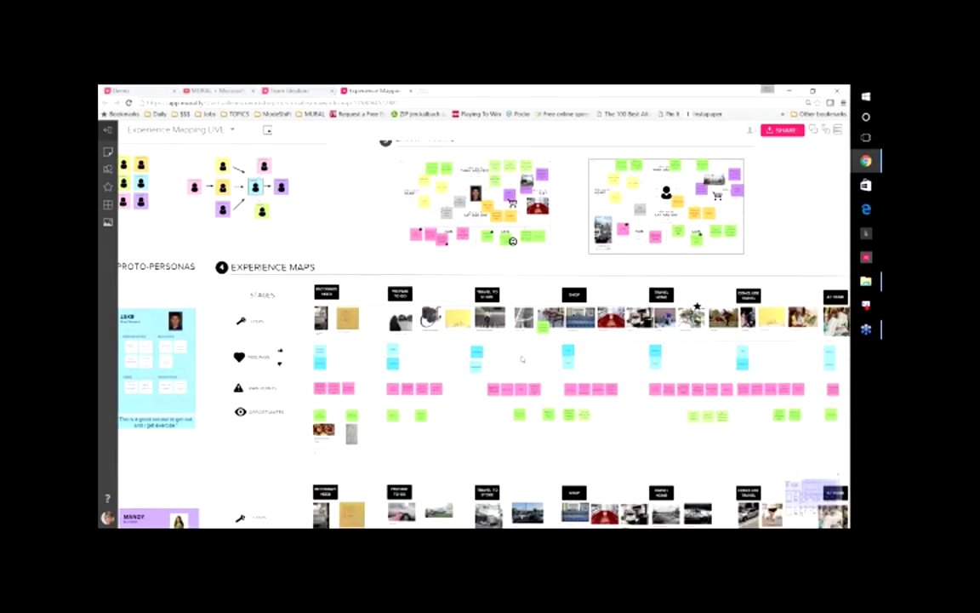
{"action": "scroll", "coordinate": [522, 359], "scroll_direction": "down", "scroll_amount": 2}
{"action": "scroll", "coordinate": [522, 359], "scroll_direction": "right", "scroll_amount": 2}
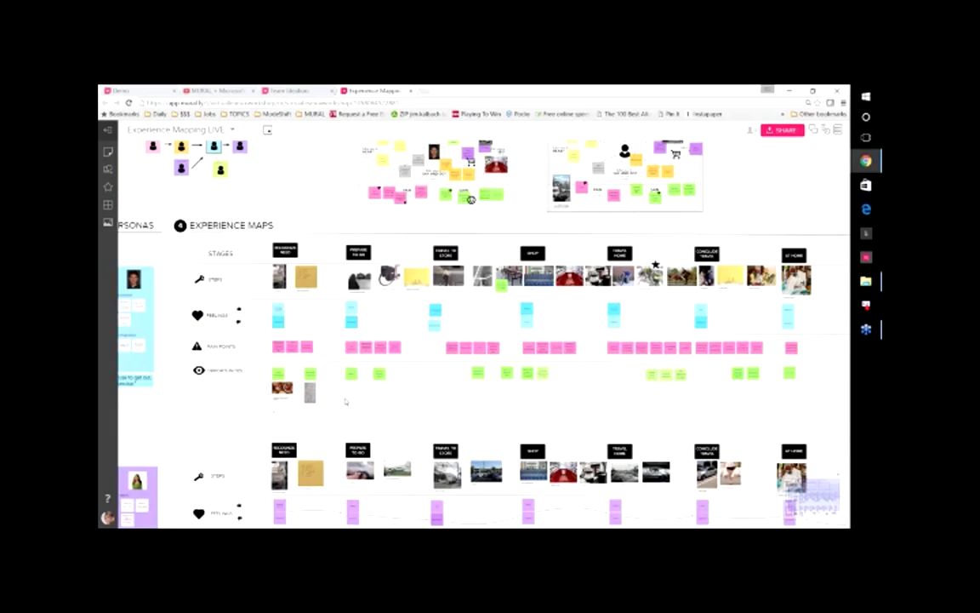
{"action": "scroll", "coordinate": [346, 401], "scroll_direction": "up", "scroll_amount": 1}
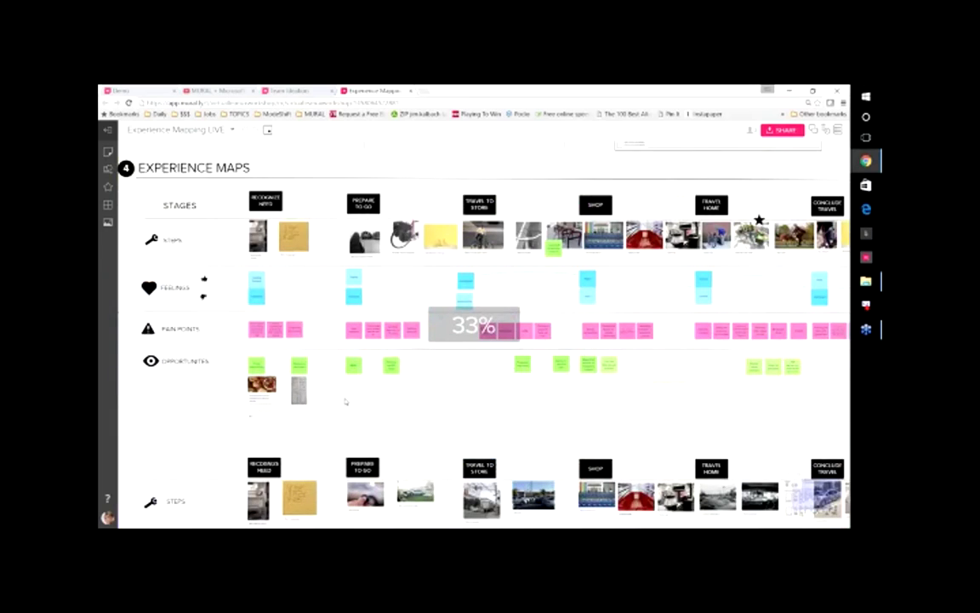
- View the whole supermarket experience map, and inspect the first persona's empathy map up close, including its pain and gain notes
{"action": "scroll", "coordinate": [345, 401], "scroll_direction": "down", "scroll_amount": 2}
{"action": "scroll", "coordinate": [499, 393], "scroll_direction": "right", "scroll_amount": 2}
{"action": "scroll", "coordinate": [499, 393], "scroll_direction": "down", "scroll_amount": 1}
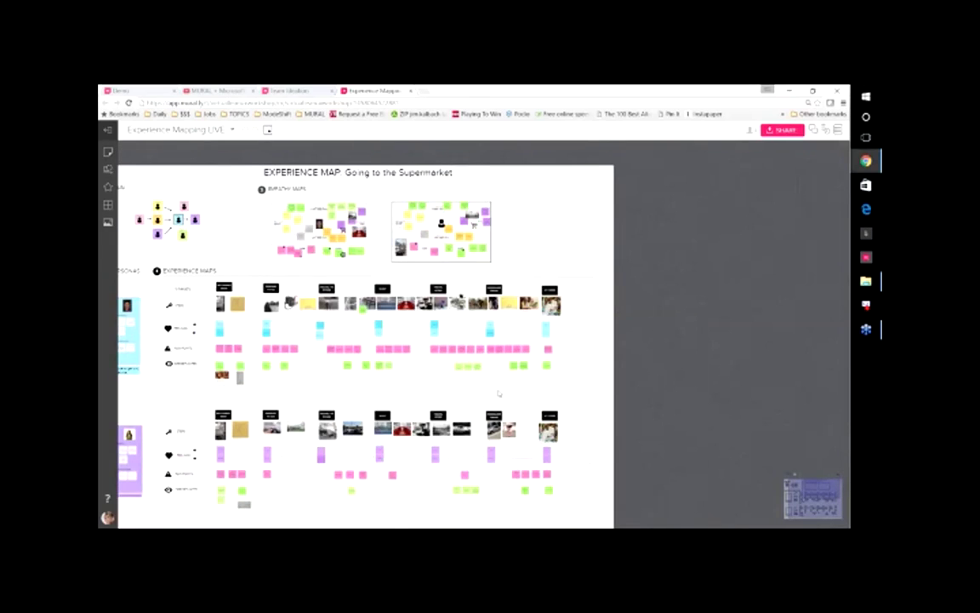
{"action": "left_click_drag", "start_coordinate": [498, 394], "coordinate": [568, 388]}
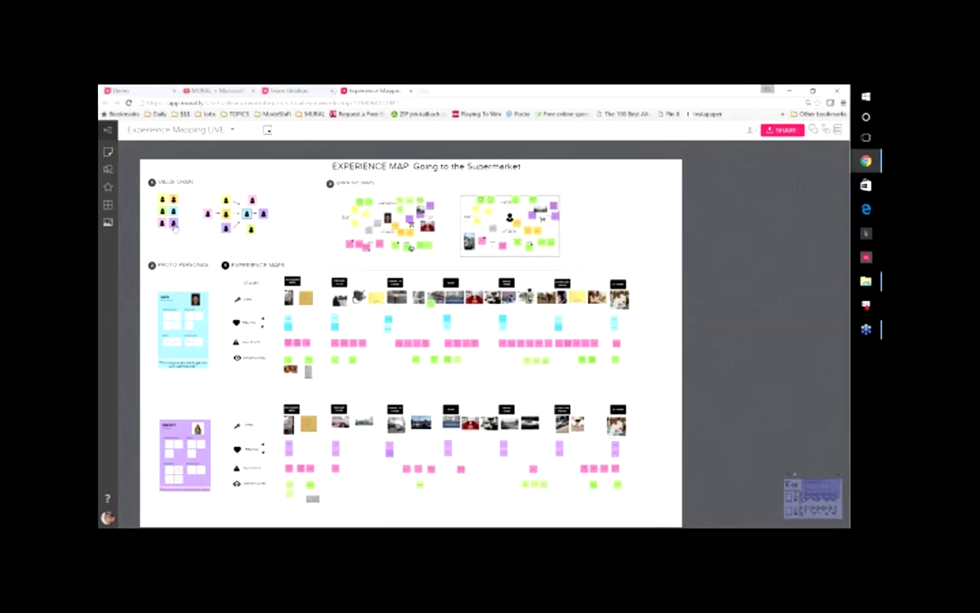
{"action": "scroll", "coordinate": [175, 228], "scroll_direction": "up", "scroll_amount": 1}
{"action": "scroll", "coordinate": [386, 260], "scroll_direction": "up", "scroll_amount": 3}
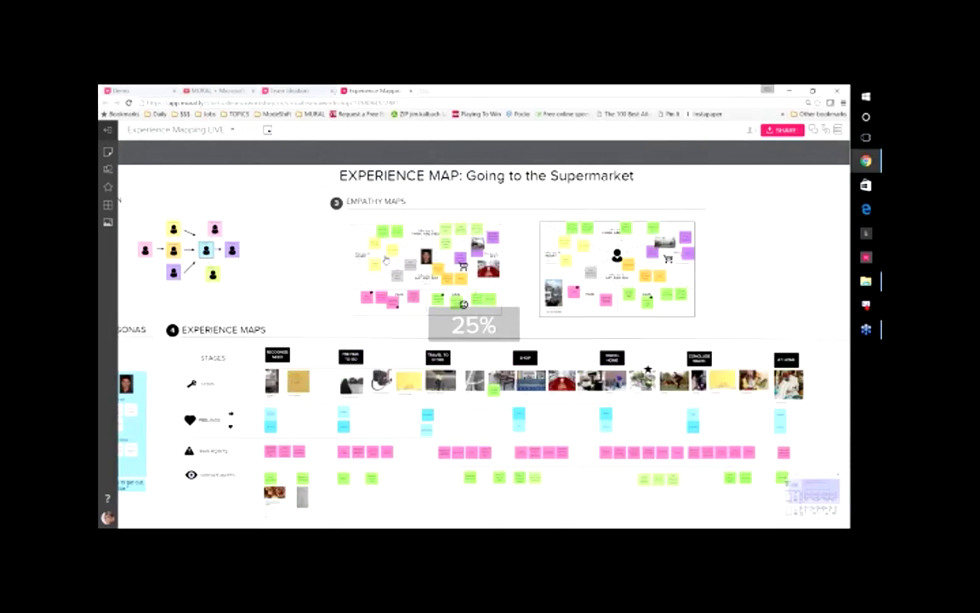
{"action": "scroll", "coordinate": [386, 260], "scroll_direction": "up", "scroll_amount": 5}
{"action": "scroll", "coordinate": [386, 261], "scroll_direction": "up", "scroll_amount": 2}
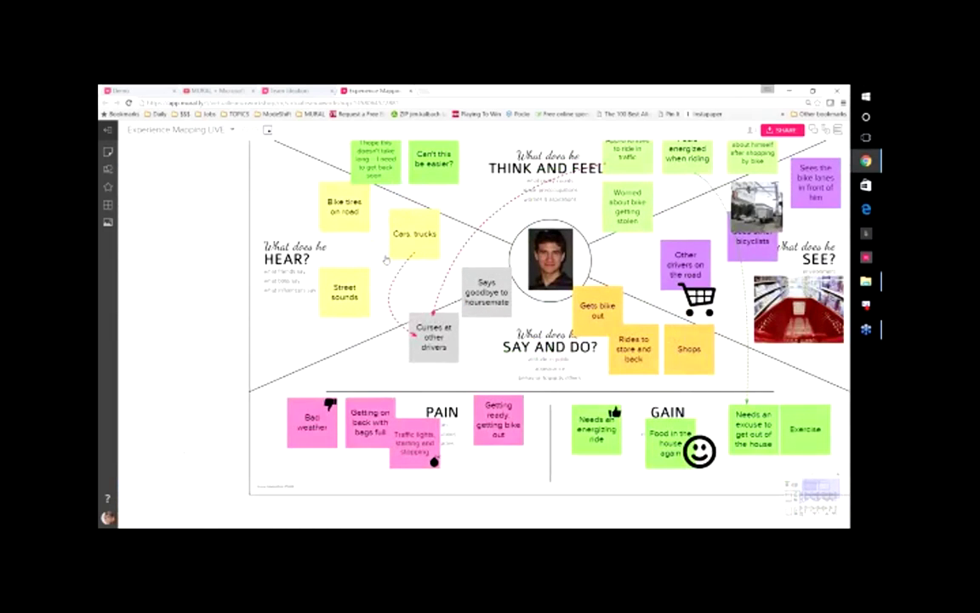
{"action": "scroll", "coordinate": [385, 259], "scroll_direction": "down", "scroll_amount": 3}
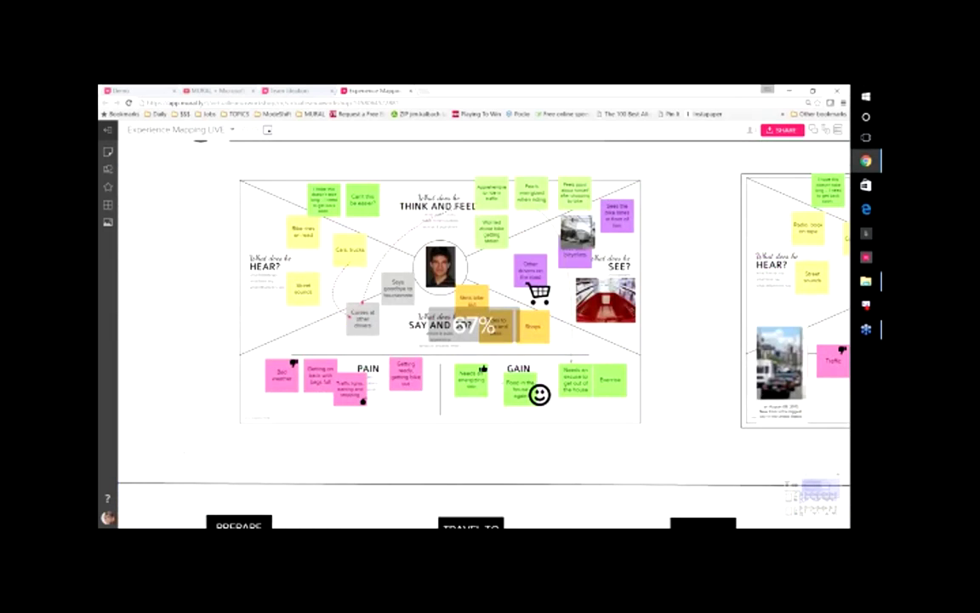
{"action": "scroll", "coordinate": [207, 311], "scroll_direction": "down", "scroll_amount": 3}
{"action": "scroll", "coordinate": [207, 311], "scroll_direction": "down", "scroll_amount": 3}
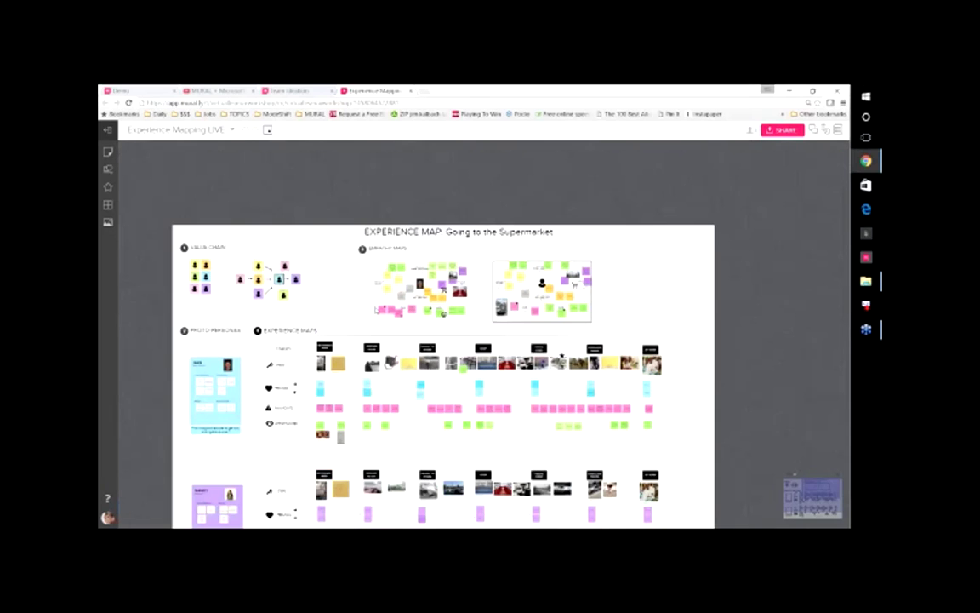
- Compare the two empathy maps side by side, and return to an overview of the whole experience map
{"action": "left_click_drag", "start_coordinate": [342, 311], "coordinate": [300, 267]}
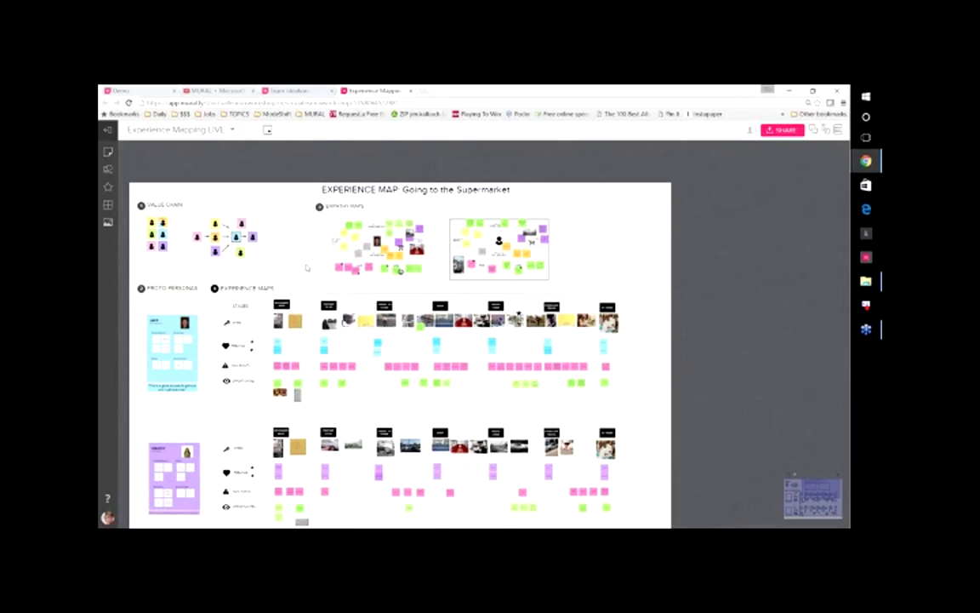
{"action": "left_click_drag", "start_coordinate": [306, 268], "coordinate": [296, 284]}
{"action": "scroll", "coordinate": [295, 284], "scroll_direction": "up", "scroll_amount": 3}
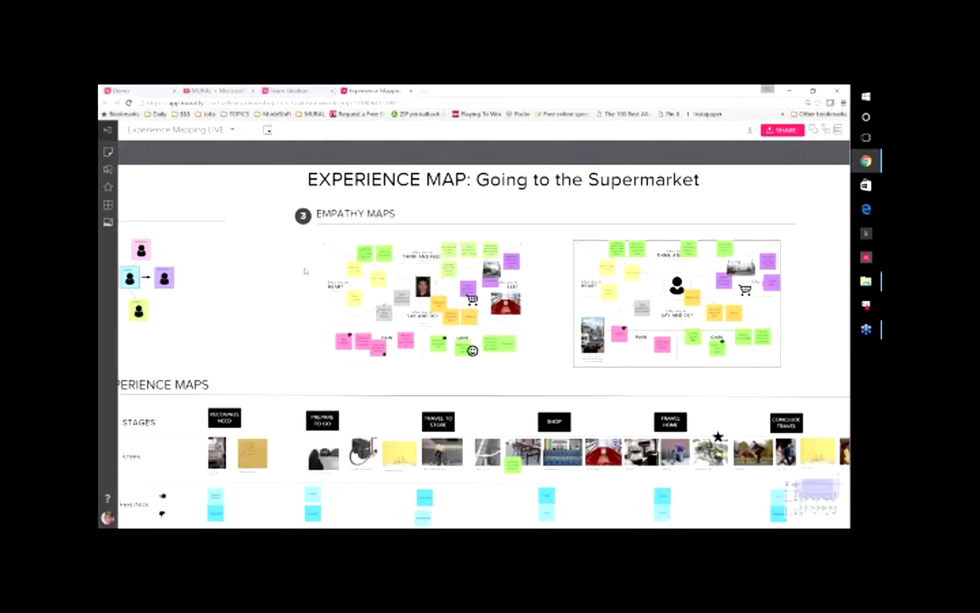
{"action": "scroll", "coordinate": [304, 271], "scroll_direction": "up", "scroll_amount": 2}
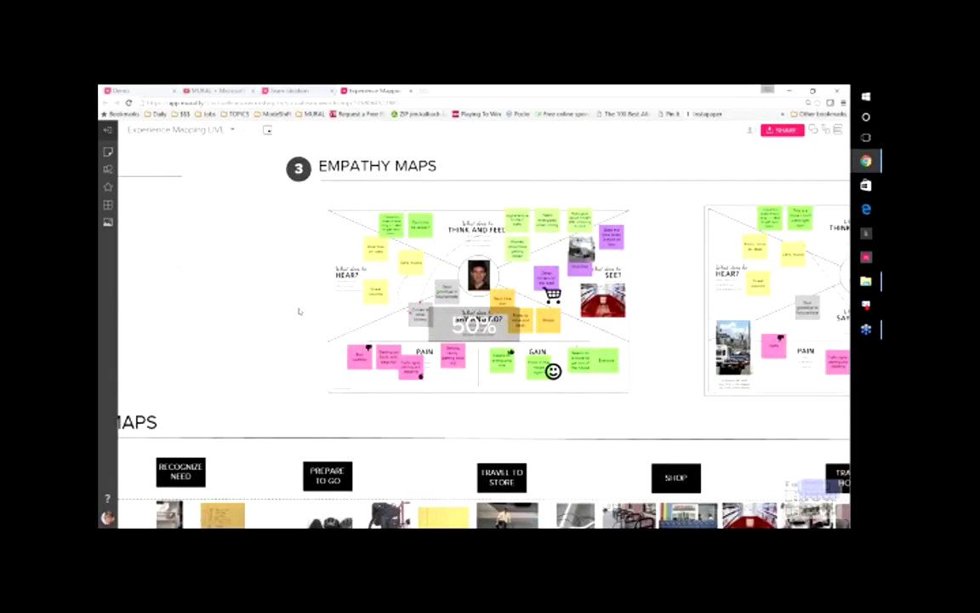
{"action": "scroll", "coordinate": [298, 311], "scroll_direction": "up", "scroll_amount": 2}
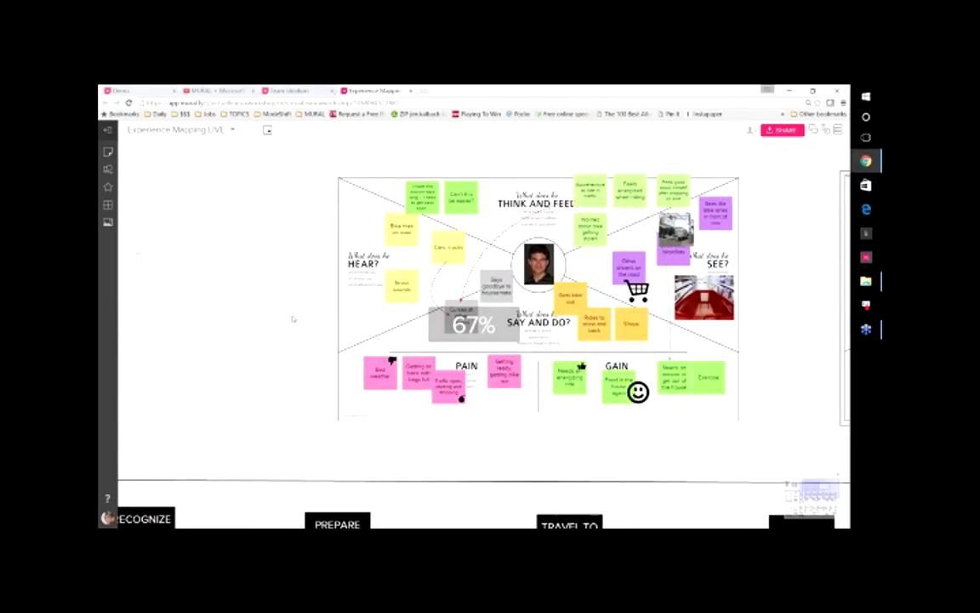
{"action": "scroll", "coordinate": [292, 319], "scroll_direction": "down", "scroll_amount": 3}
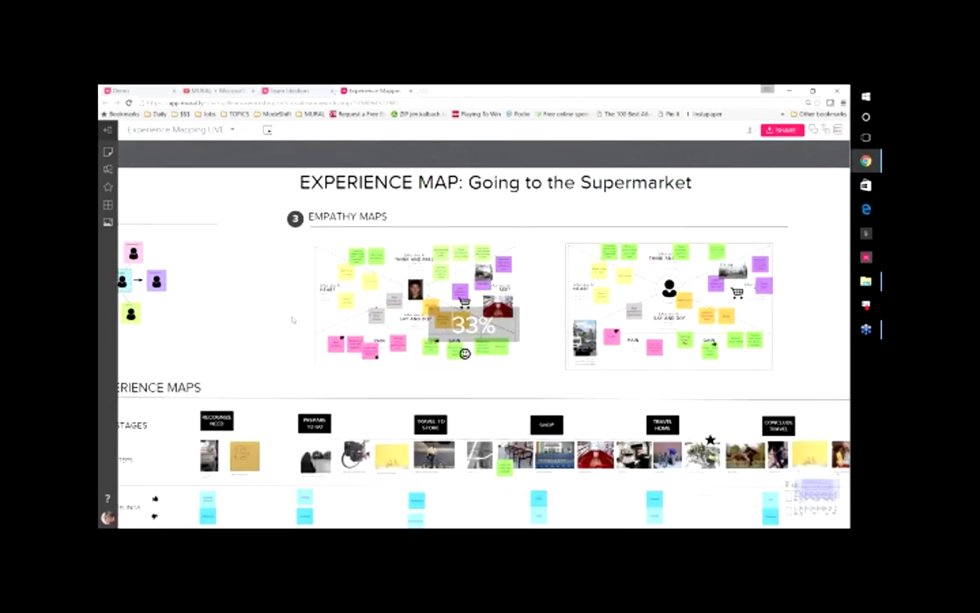
{"action": "scroll", "coordinate": [335, 265], "scroll_direction": "down", "scroll_amount": 1}
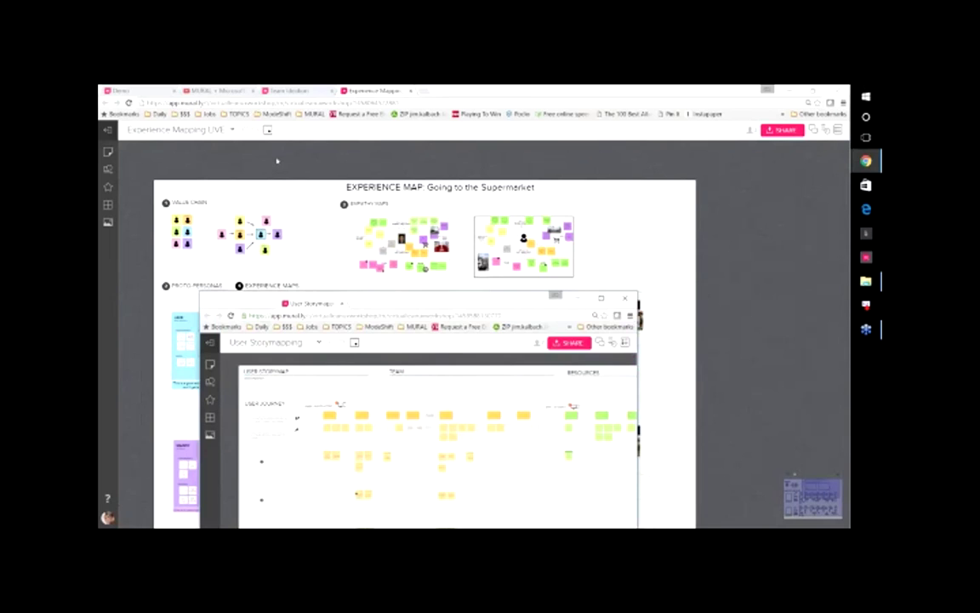
- Attach the separate User Storymapping window to the main browser window as a tab, and view its two personas up close
{"action": "left_click_drag", "start_coordinate": [277, 161], "coordinate": [416, 90]}
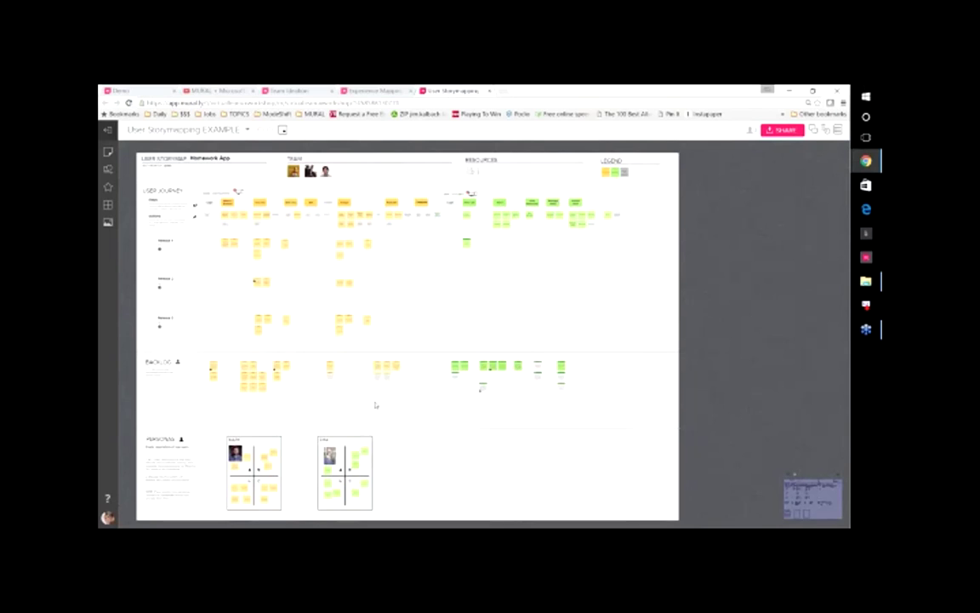
{"action": "left_click_drag", "start_coordinate": [402, 440], "coordinate": [410, 437]}
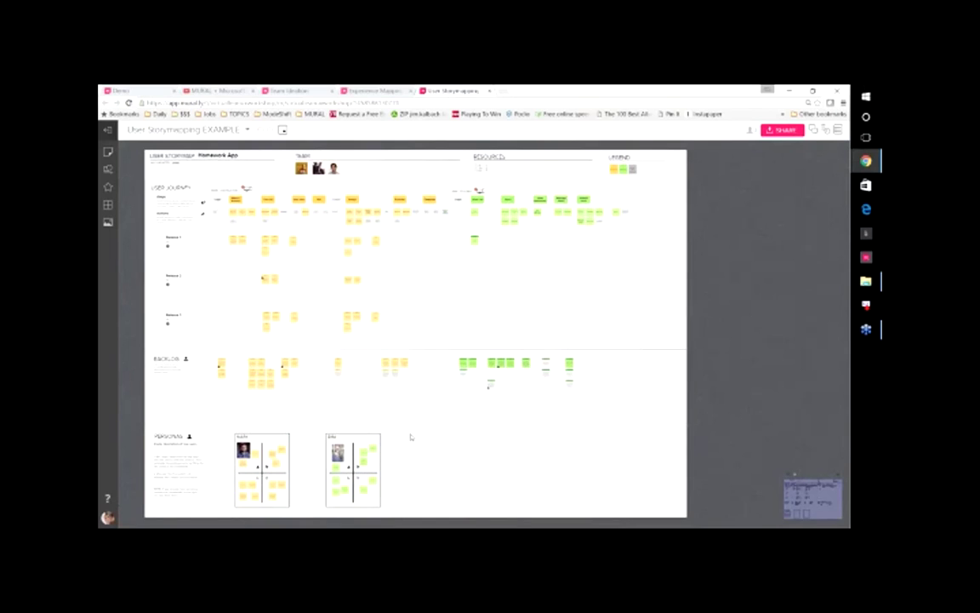
{"action": "scroll", "coordinate": [179, 472], "scroll_direction": "up", "scroll_amount": 5}
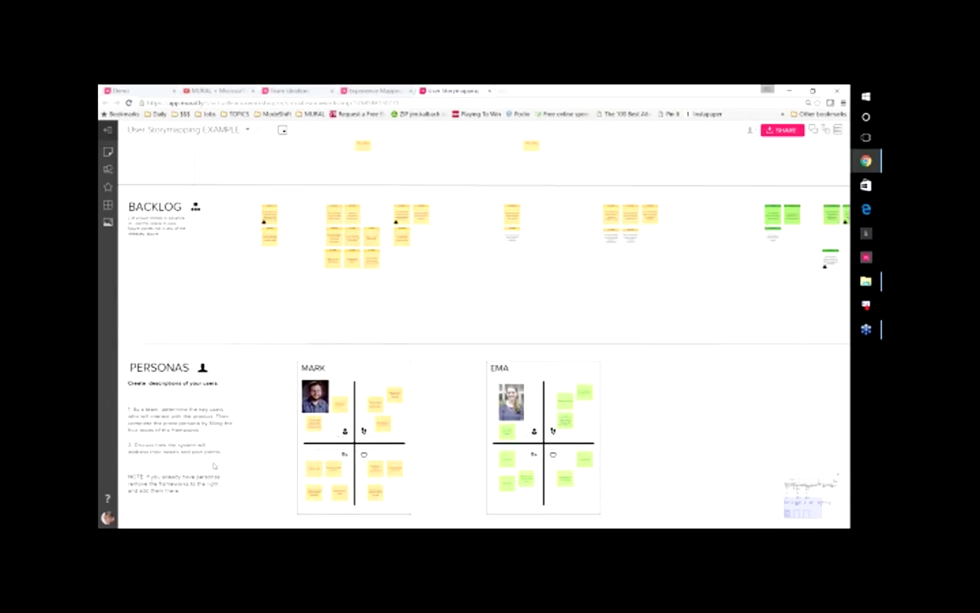
{"action": "left_click_drag", "start_coordinate": [282, 434], "coordinate": [295, 358]}
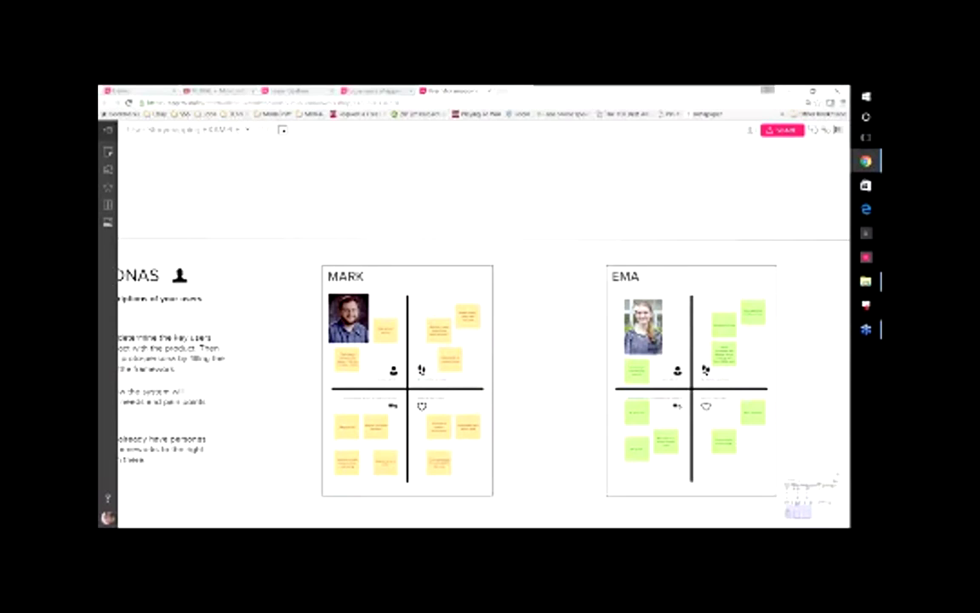
- Inspect the instructor's user journey in the story map, from the Login step through Assign, with the actions and stories beneath
{"action": "scroll", "coordinate": [561, 302], "scroll_direction": "down", "scroll_amount": 3}
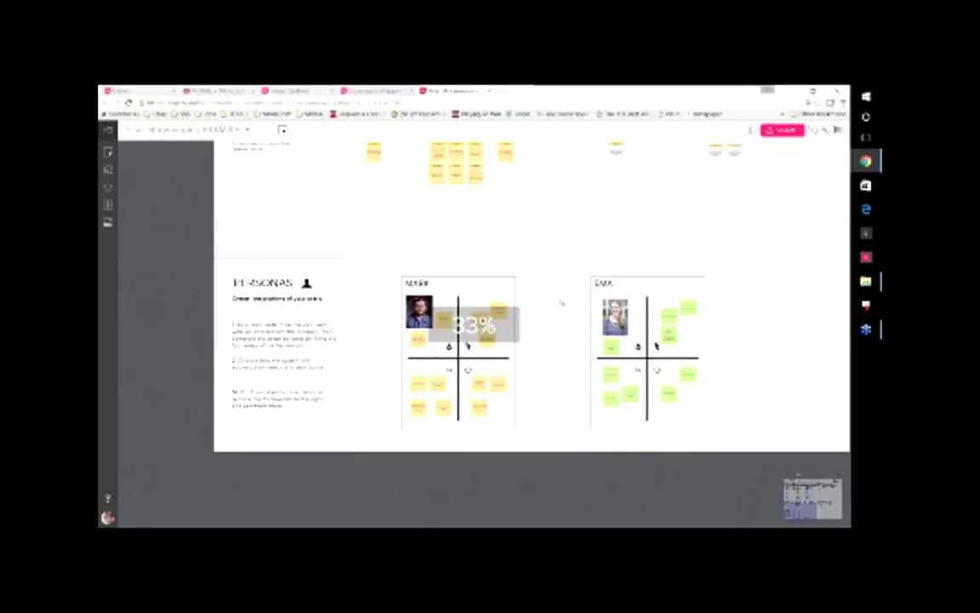
{"action": "scroll", "coordinate": [562, 302], "scroll_direction": "down", "scroll_amount": 2}
{"action": "scroll", "coordinate": [521, 364], "scroll_direction": "up", "scroll_amount": 3}
{"action": "scroll", "coordinate": [520, 364], "scroll_direction": "right", "scroll_amount": 1}
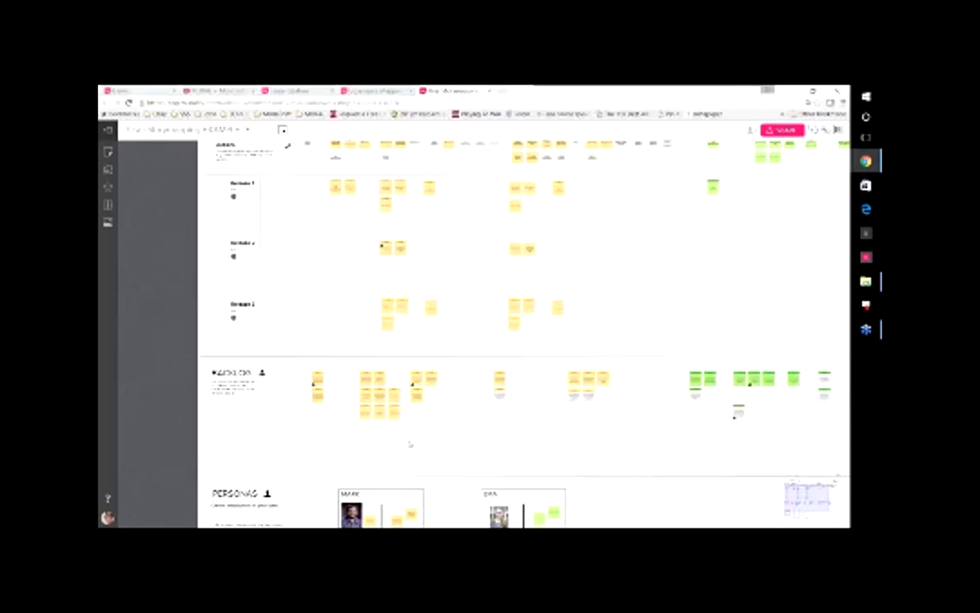
{"action": "scroll", "coordinate": [330, 297], "scroll_direction": "up", "scroll_amount": 3}
{"action": "scroll", "coordinate": [183, 206], "scroll_direction": "up", "scroll_amount": 3}
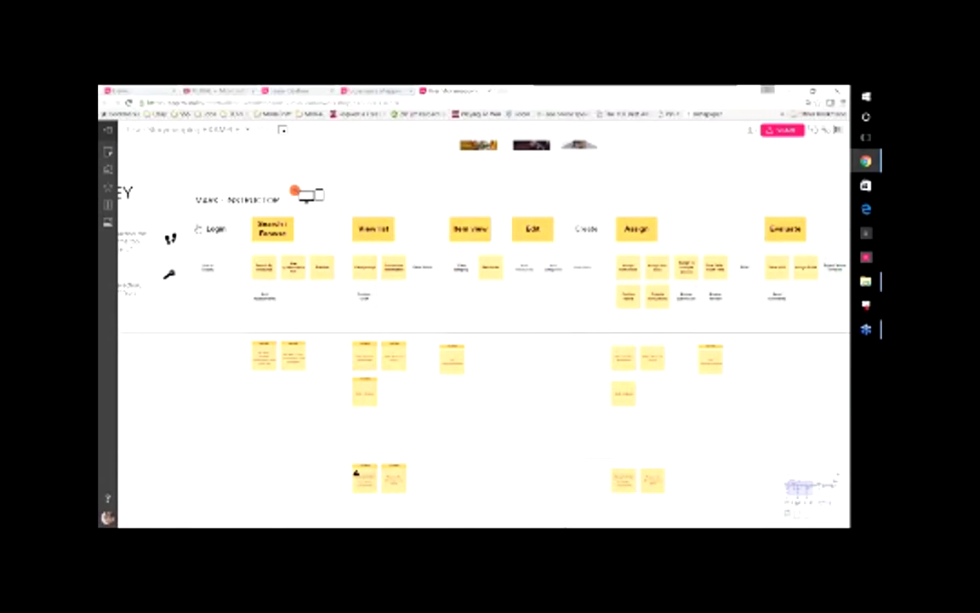
{"action": "scroll", "coordinate": [204, 230], "scroll_direction": "up", "scroll_amount": 2}
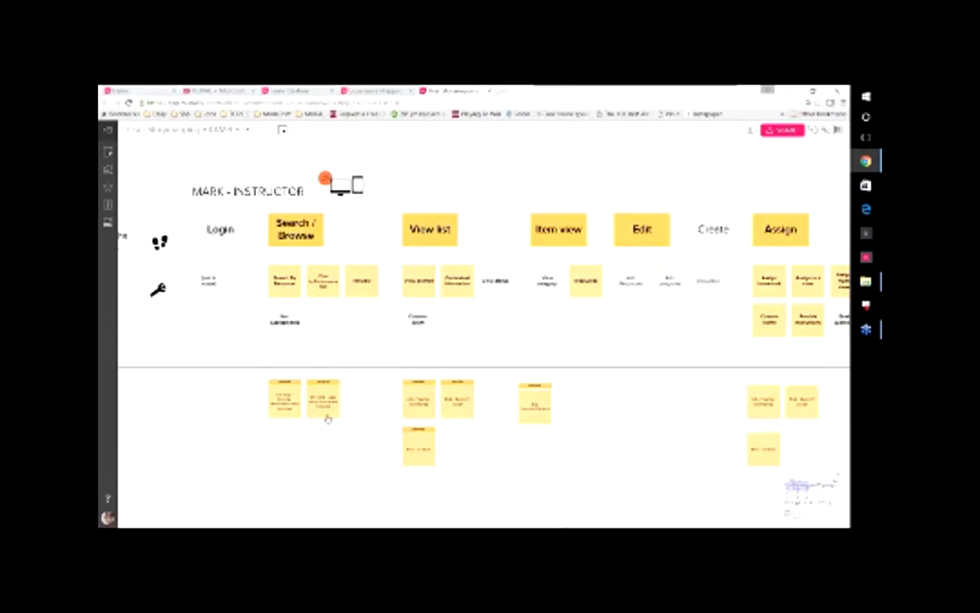
- Examine how the story map arranges stories across Releases 1 to 3 and the backlog, including an overview of the whole mural
{"action": "scroll", "coordinate": [327, 419], "scroll_direction": "down", "scroll_amount": 3}
{"action": "scroll", "coordinate": [280, 485], "scroll_direction": "down", "scroll_amount": 2}
{"action": "left_click_drag", "start_coordinate": [279, 485], "coordinate": [229, 350]}
{"action": "scroll", "coordinate": [272, 324], "scroll_direction": "down", "scroll_amount": 2}
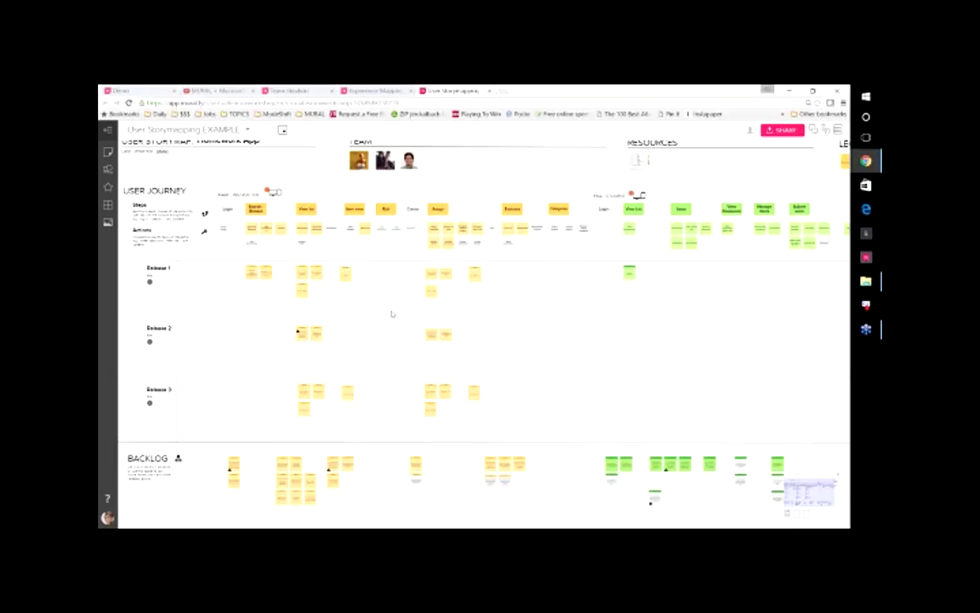
{"action": "scroll", "coordinate": [388, 317], "scroll_direction": "up", "scroll_amount": 1}
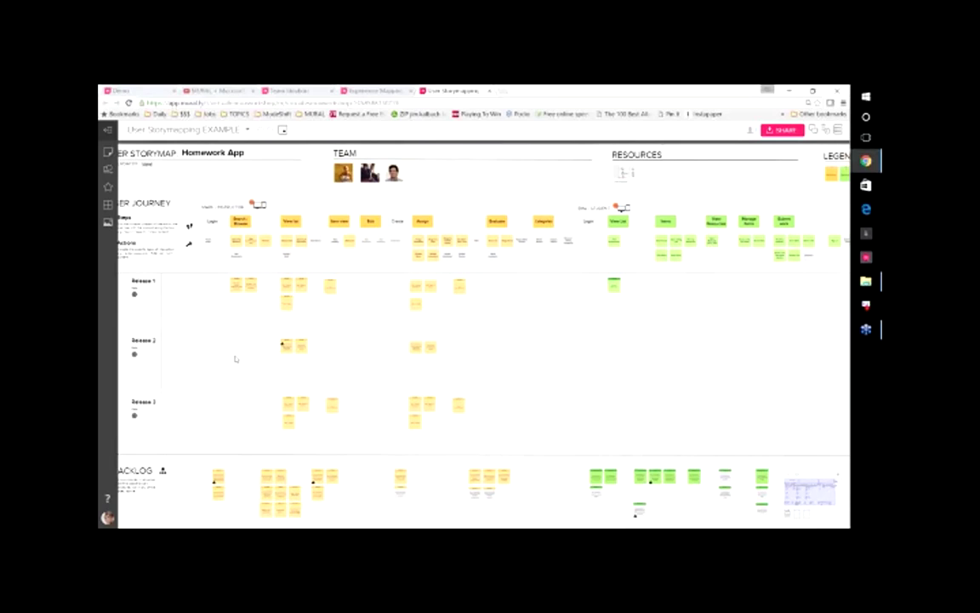
{"action": "scroll", "coordinate": [236, 358], "scroll_direction": "down", "scroll_amount": 3}
{"action": "left_click_drag", "start_coordinate": [223, 334], "coordinate": [221, 310]}
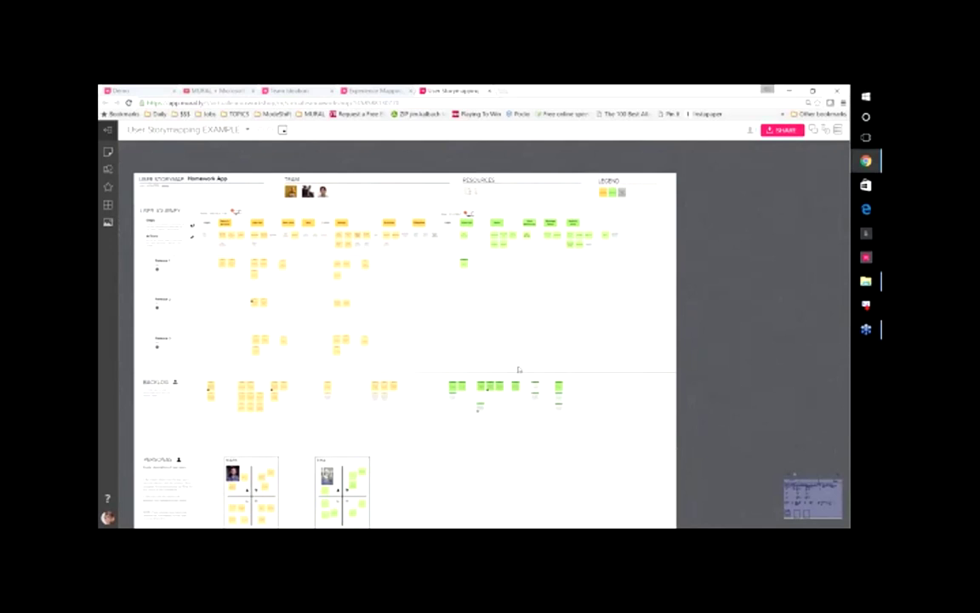
{"action": "left_click_drag", "start_coordinate": [515, 362], "coordinate": [509, 357]}
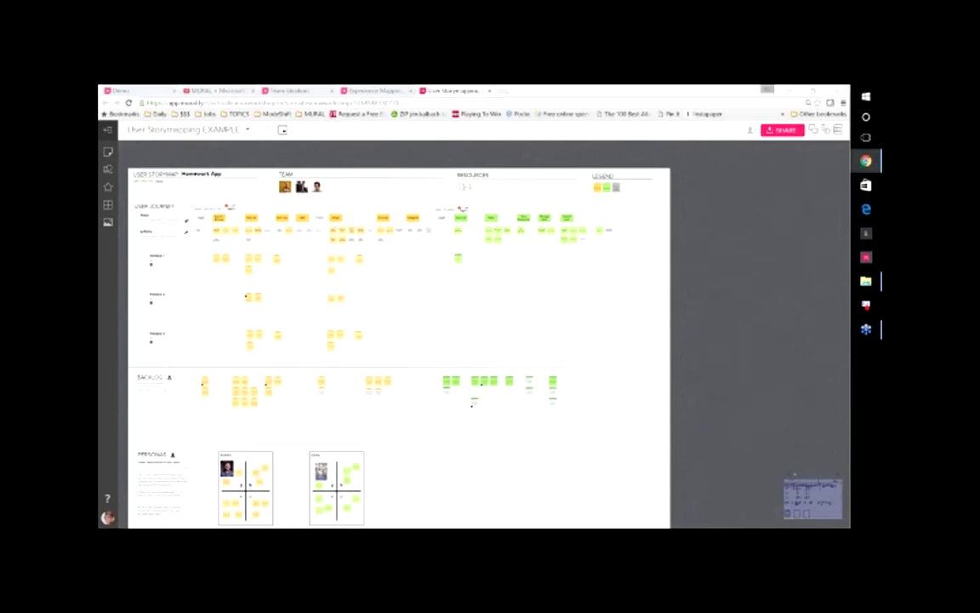
- Attach the separate Lean UX Workshop window to the main browser window as a tab, and view its Business Outcomes section
{"action": "left_click_drag", "start_coordinate": [332, 526], "coordinate": [428, 102]}
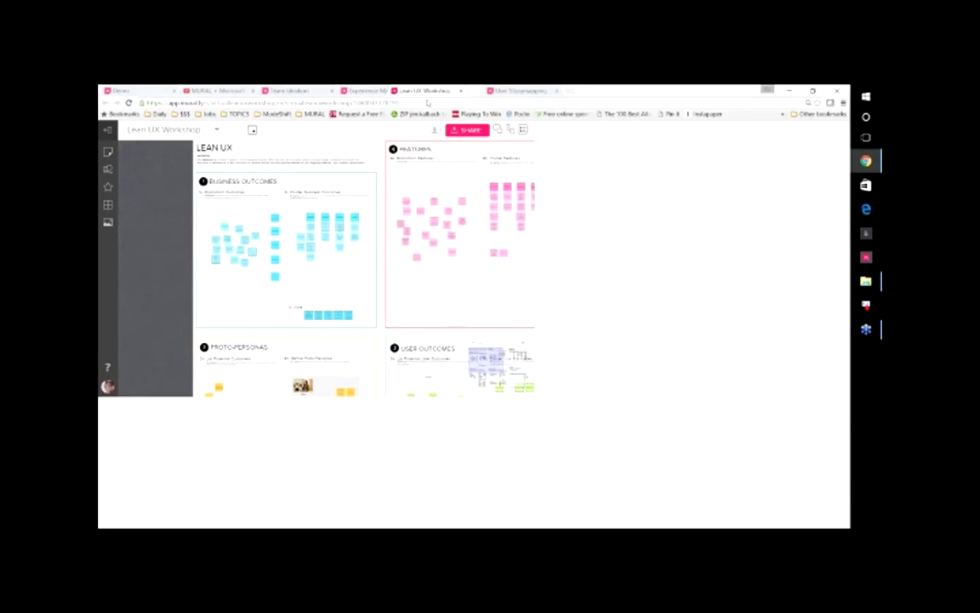
{"action": "left_click_drag", "start_coordinate": [288, 156], "coordinate": [259, 167]}
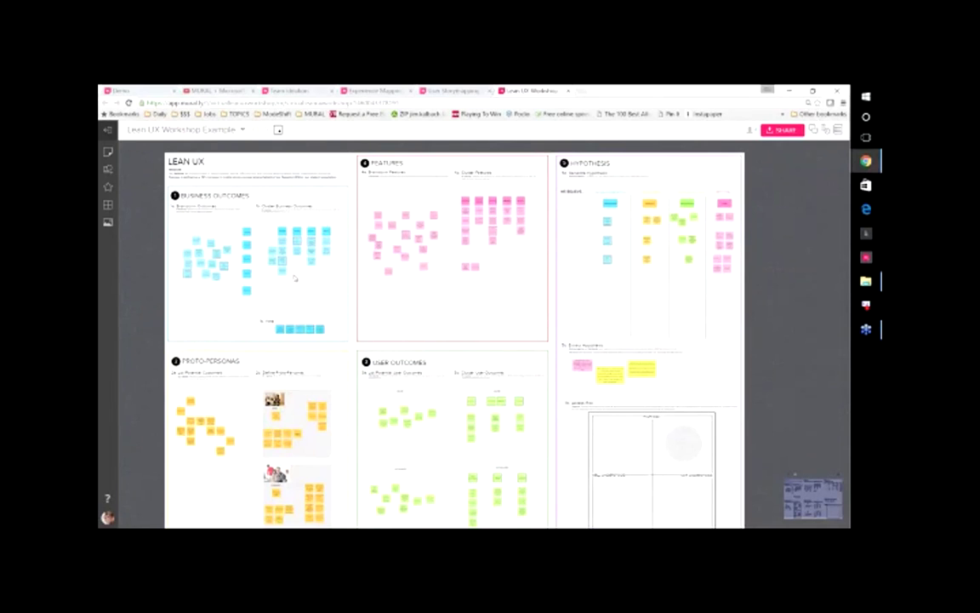
{"action": "scroll", "coordinate": [293, 277], "scroll_direction": "up", "scroll_amount": 3}
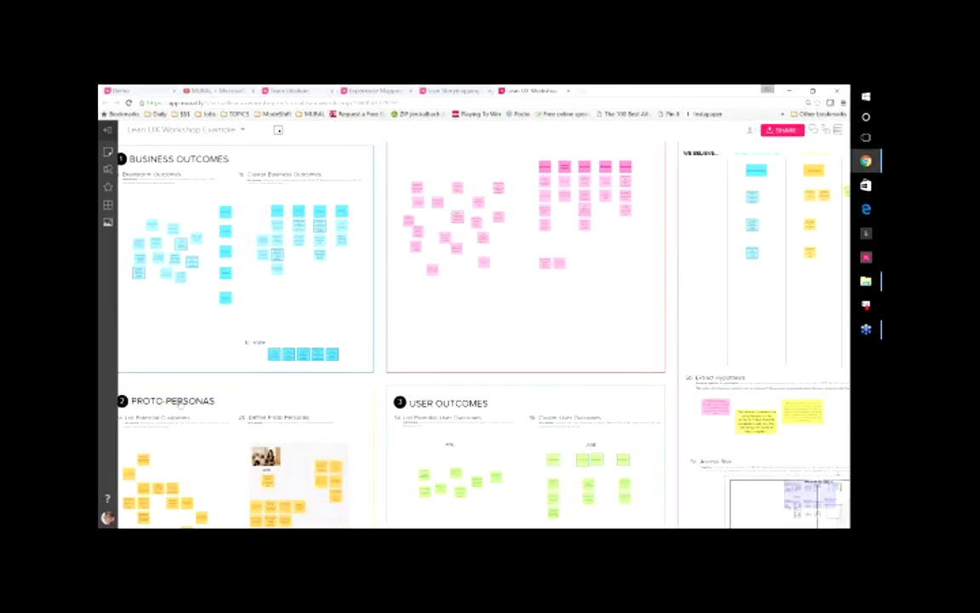
{"action": "scroll", "coordinate": [180, 405], "scroll_direction": "down", "scroll_amount": 3}
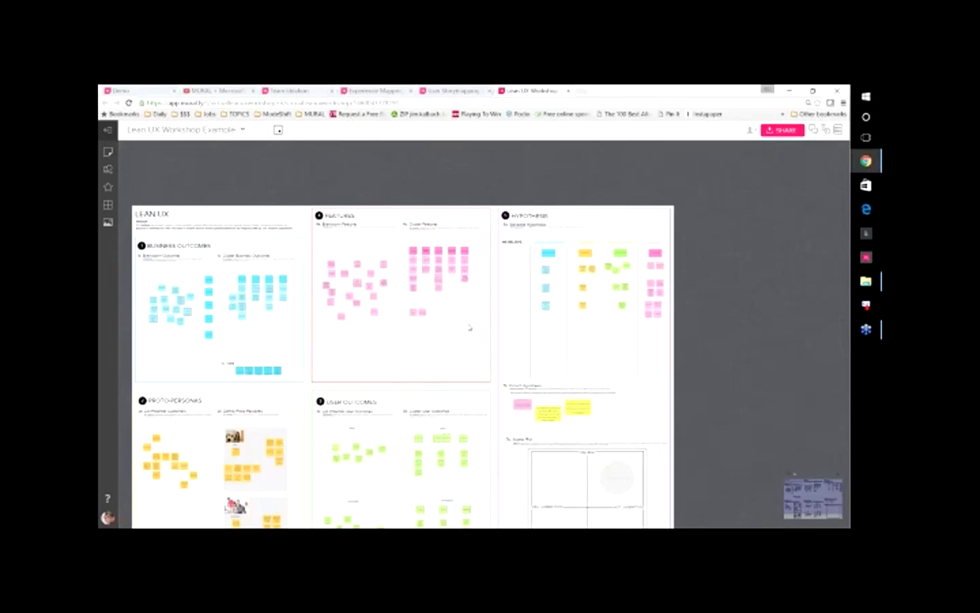
- Examine the Hypothesis section's We Believe table and extracted hypothesis notes in the Lean UX mural
{"action": "left_click_drag", "start_coordinate": [432, 324], "coordinate": [394, 318]}
{"action": "scroll", "coordinate": [417, 302], "scroll_direction": "right", "scroll_amount": 3}
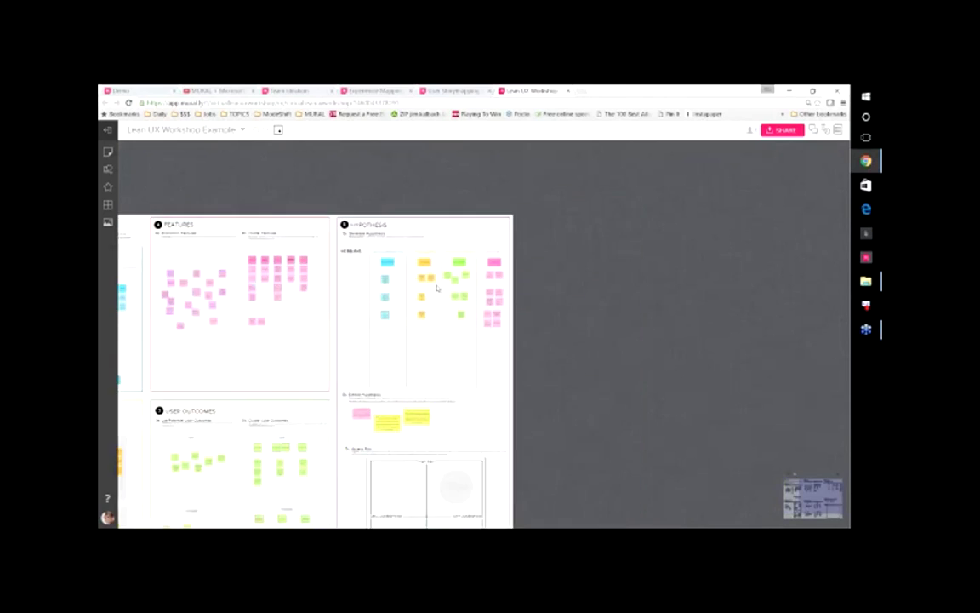
{"action": "scroll", "coordinate": [437, 288], "scroll_direction": "up", "scroll_amount": 3}
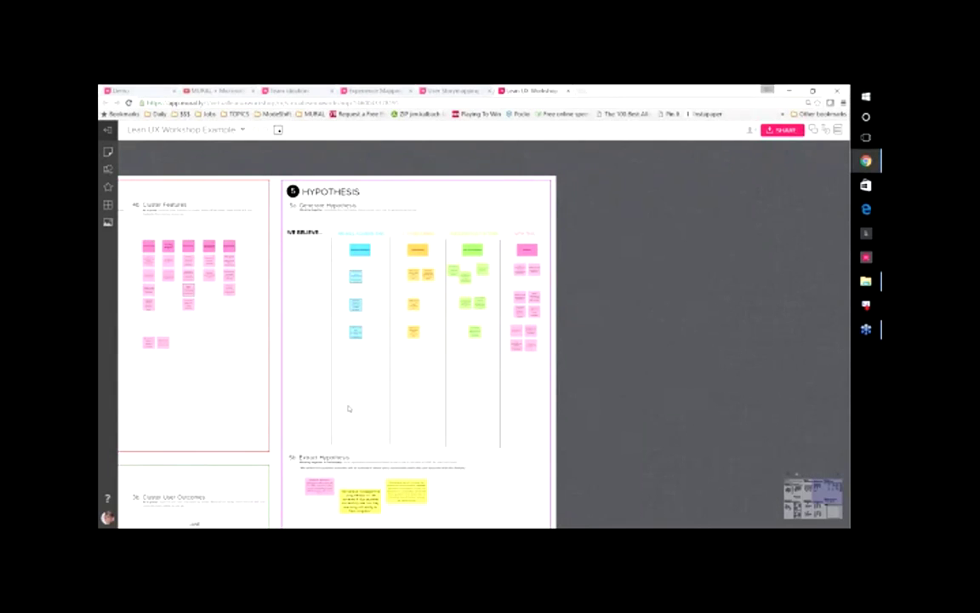
{"action": "scroll", "coordinate": [348, 409], "scroll_direction": "down", "scroll_amount": 3}
{"action": "scroll", "coordinate": [281, 426], "scroll_direction": "left", "scroll_amount": 5}
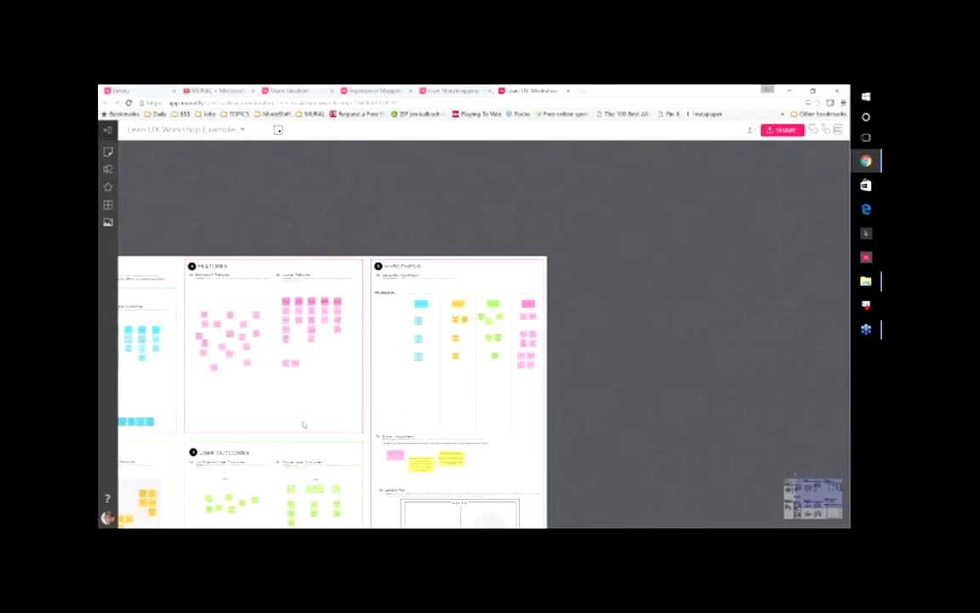
- Examine the Lean UX mural's clustered business outcomes, vote results, features, proto-personas and user outcomes
{"action": "left_click_drag", "start_coordinate": [304, 423], "coordinate": [424, 296]}
{"action": "scroll", "coordinate": [219, 266], "scroll_direction": "up", "scroll_amount": 5}
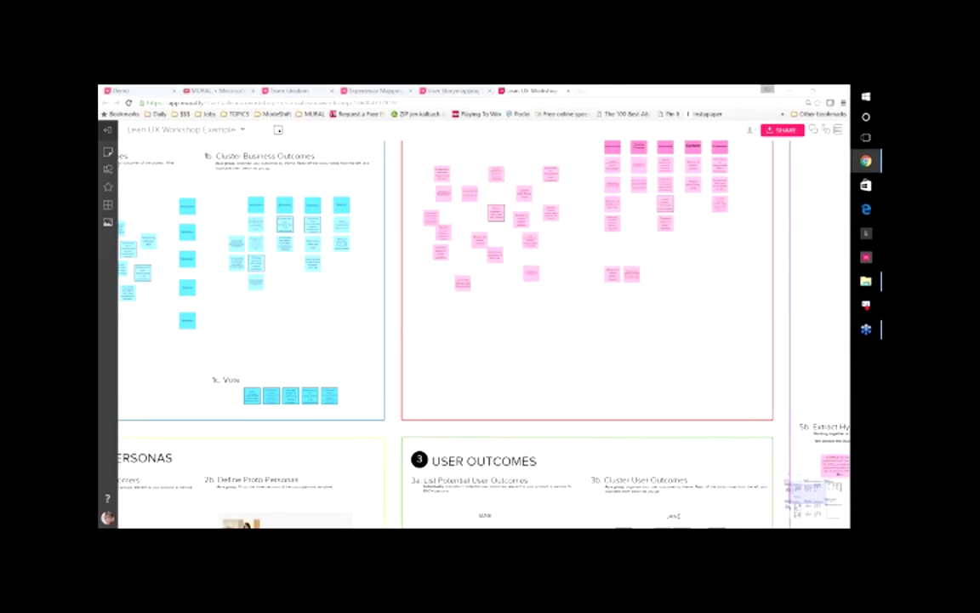
{"action": "scroll", "coordinate": [246, 367], "scroll_direction": "down", "scroll_amount": 3}
{"action": "scroll", "coordinate": [246, 367], "scroll_direction": "down", "scroll_amount": 3}
{"action": "left_click_drag", "start_coordinate": [245, 367], "coordinate": [159, 352]}
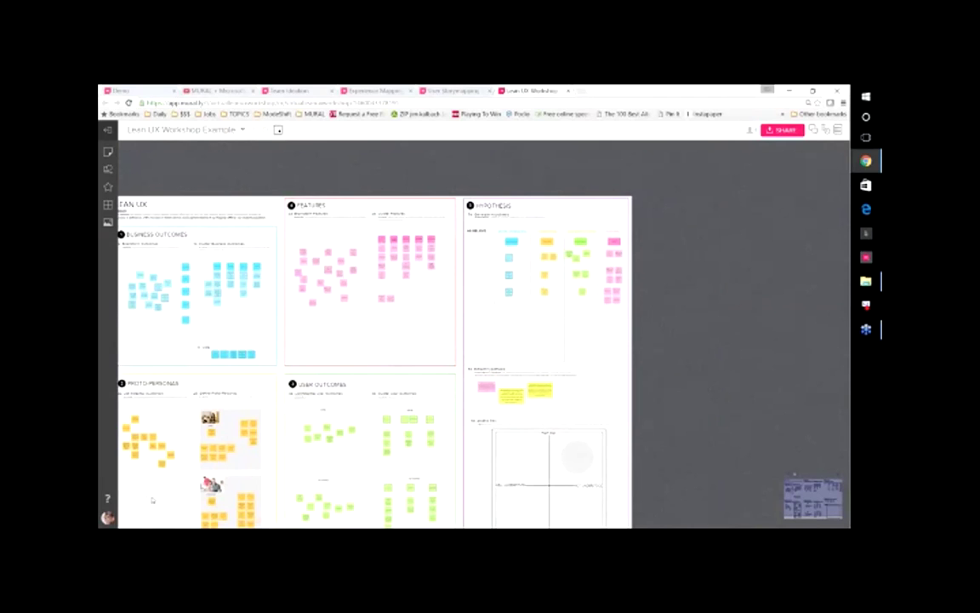
{"action": "left_click_drag", "start_coordinate": [152, 500], "coordinate": [177, 475]}
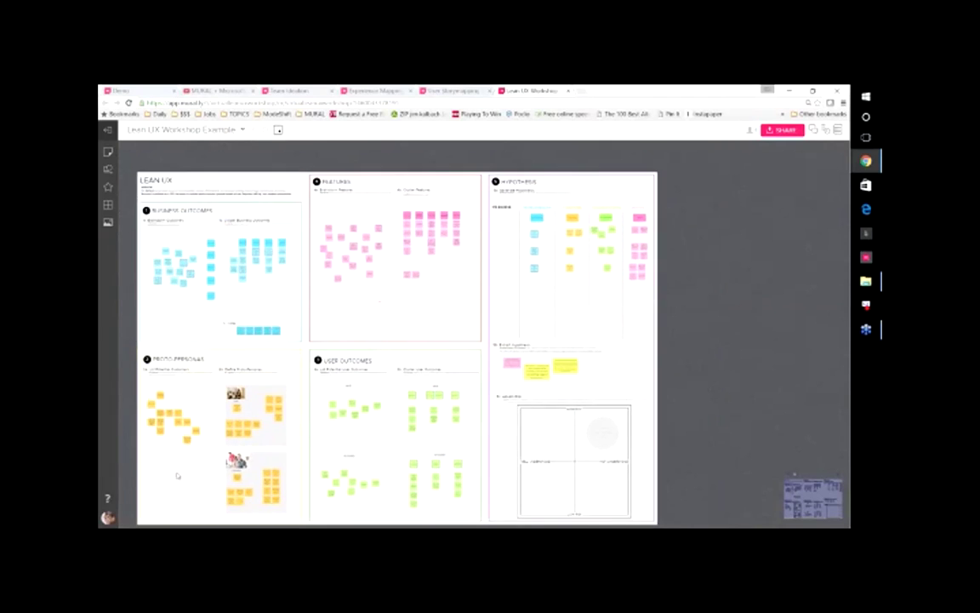
{"action": "scroll", "coordinate": [177, 476], "scroll_direction": "up", "scroll_amount": 3}
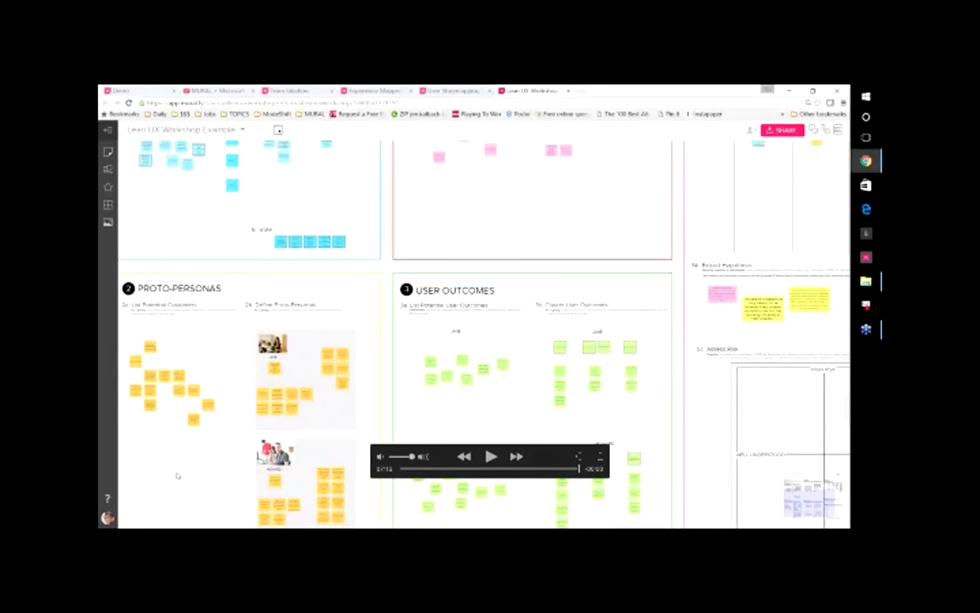
- Exit the full-screen use-case video and quit QuickTime Player to return to the Demo mural
{"action": "key", "text": "Escape"}
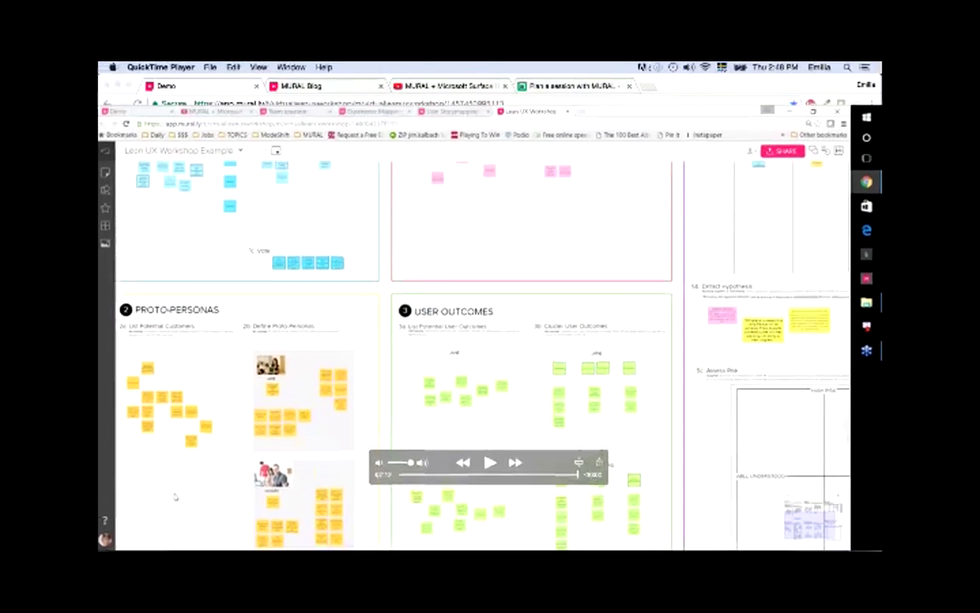
{"action": "key", "text": "super+q"}
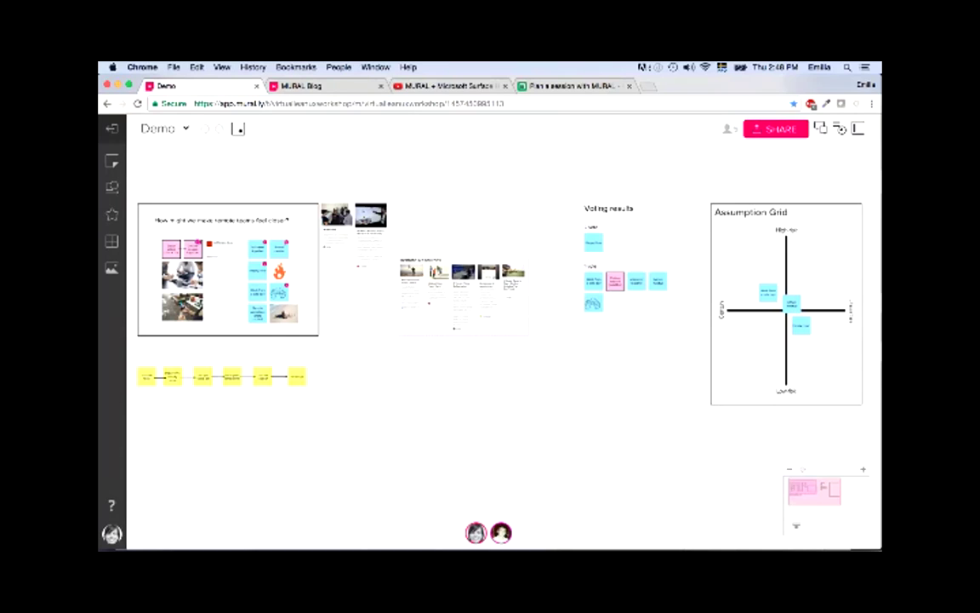
- Add a yellow sticky note in a blank area of the Demo mural and sketch a smartphone with a home button on it
{"action": "scroll", "coordinate": [411, 366], "scroll_direction": "up", "scroll_amount": 8}
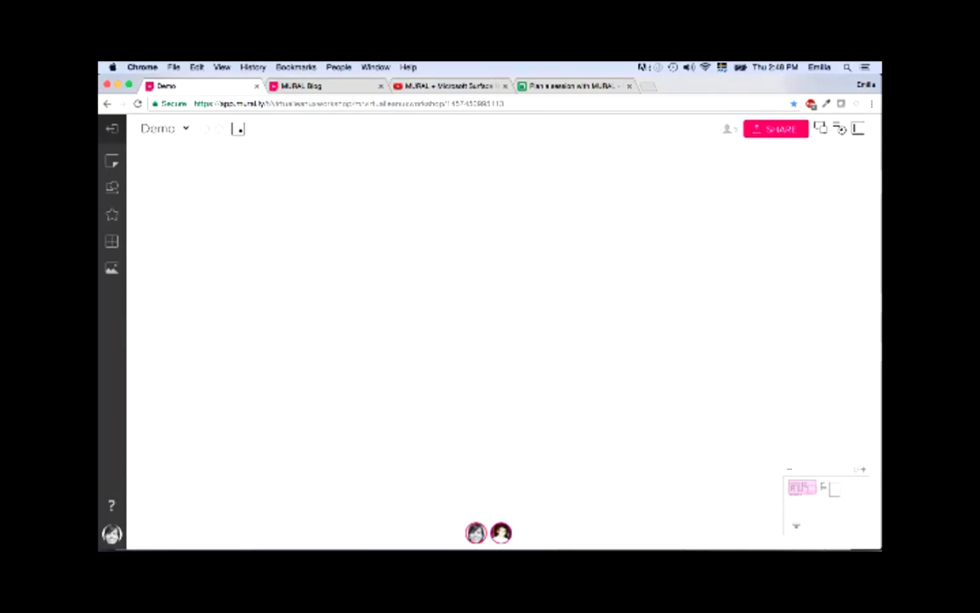
{"action": "double_click", "coordinate": [409, 322]}
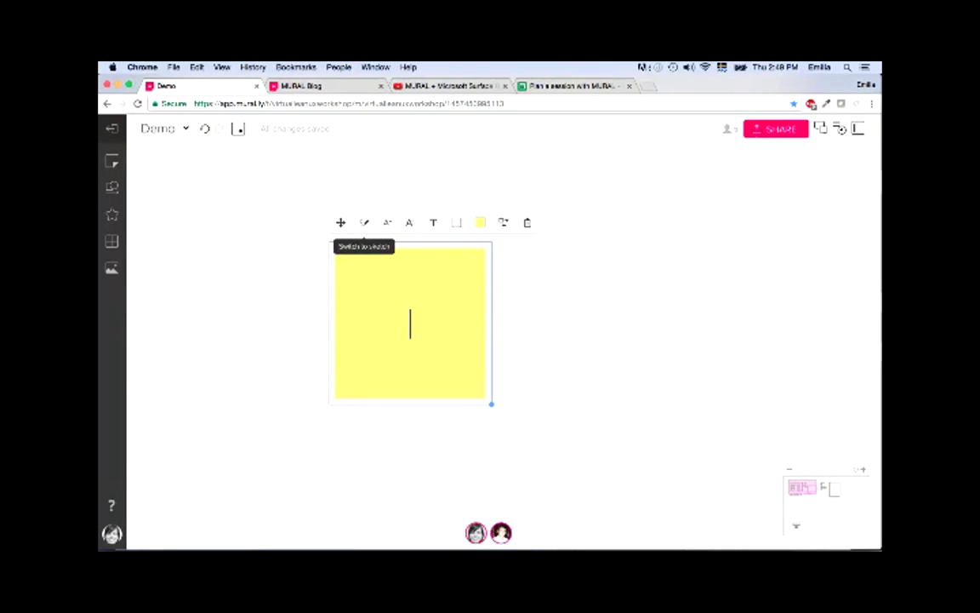
{"action": "key", "text": "Escape"}
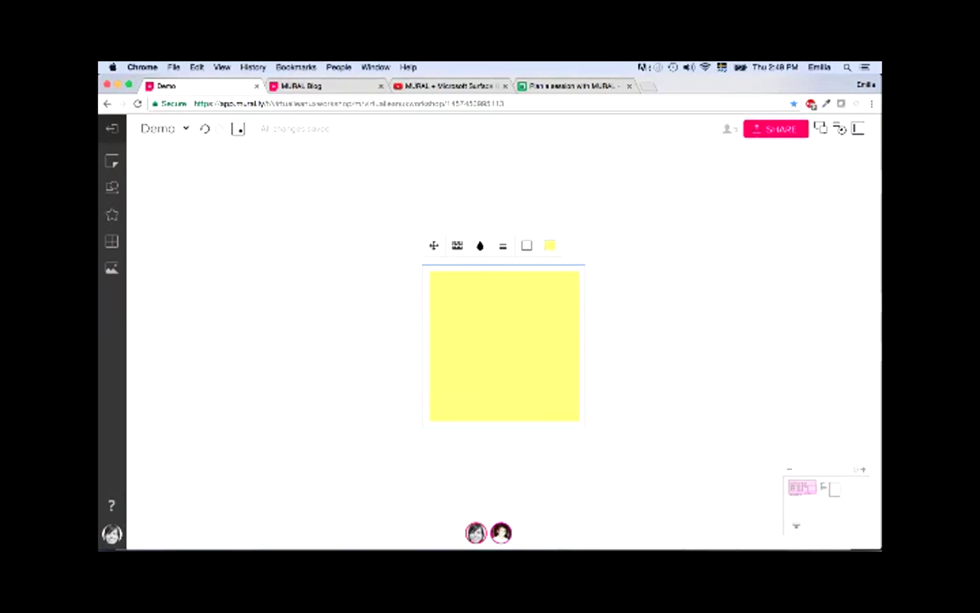
{"action": "mouse_move", "coordinate": [447, 307]}
{"action": "left_mouse_down"}
{"action": "mouse_move", "coordinate": [513, 382]}
{"action": "mouse_move", "coordinate": [571, 345]}
{"action": "mouse_move", "coordinate": [487, 276]}
{"action": "mouse_move", "coordinate": [449, 305]}
{"action": "left_mouse_up"}
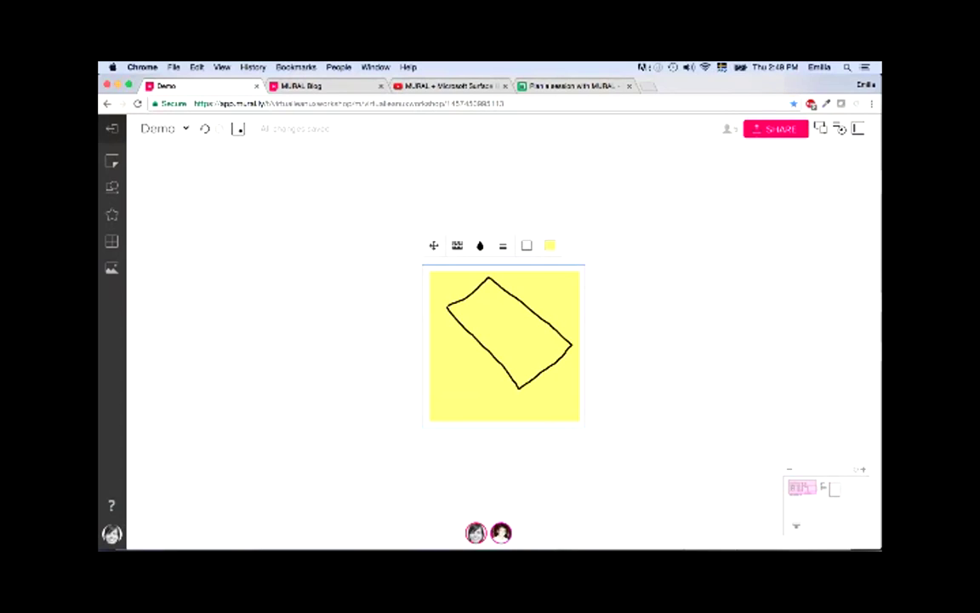
{"action": "mouse_move", "coordinate": [513, 369]}
{"action": "left_mouse_down"}
{"action": "mouse_move", "coordinate": [567, 341]}
{"action": "mouse_move", "coordinate": [540, 360]}
{"action": "left_mouse_up"}
{"action": "key", "text": "Escape"}
- Add a second yellow sticky note to the left of the phone sketch and draw an open laptop with a keyboard grid on it
{"action": "double_click", "coordinate": [332, 345]}
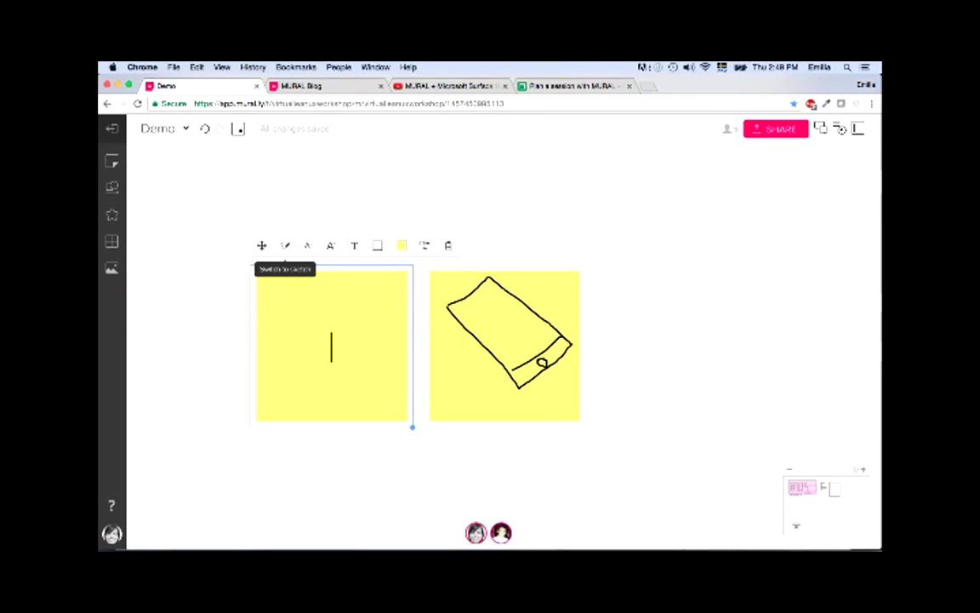
{"action": "scroll", "coordinate": [502, 340], "scroll_direction": "left", "scroll_amount": 4}
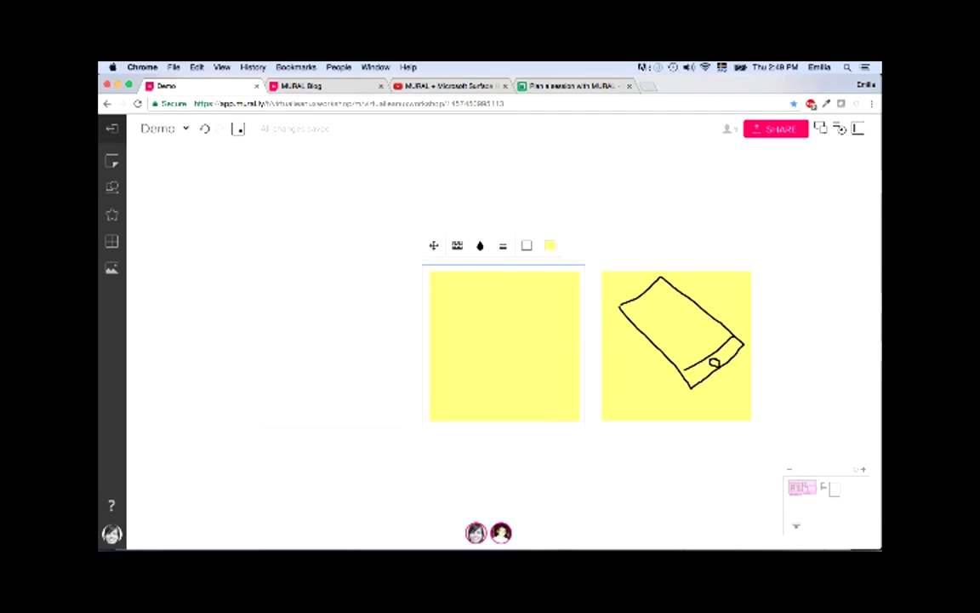
{"action": "mouse_move", "coordinate": [452, 299]}
{"action": "left_mouse_down"}
{"action": "mouse_move", "coordinate": [456, 346]}
{"action": "mouse_move", "coordinate": [545, 350]}
{"action": "mouse_move", "coordinate": [548, 295]}
{"action": "mouse_move", "coordinate": [450, 295]}
{"action": "left_mouse_up"}
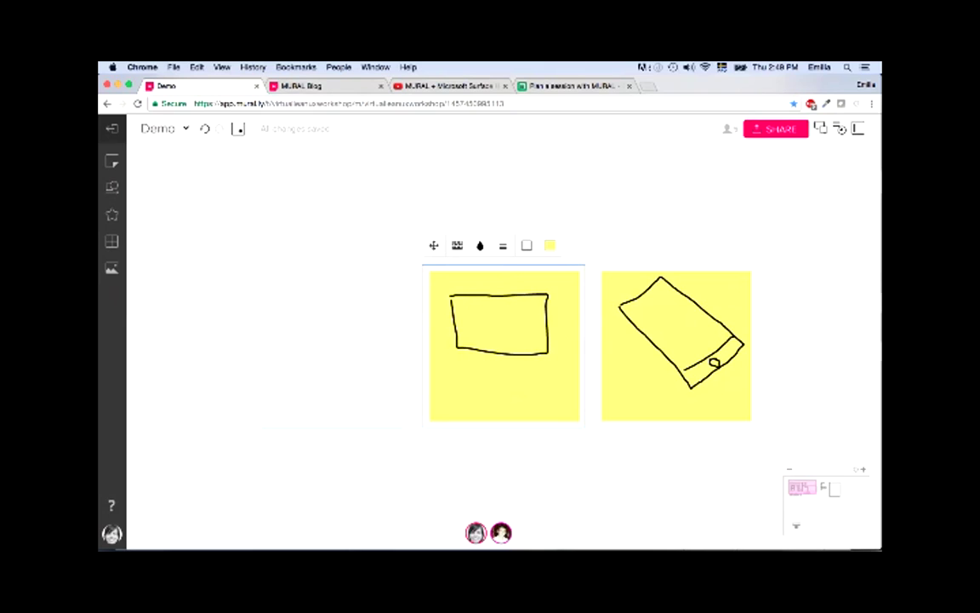
{"action": "mouse_move", "coordinate": [457, 349]}
{"action": "left_mouse_down"}
{"action": "mouse_move", "coordinate": [434, 373]}
{"action": "mouse_move", "coordinate": [509, 390]}
{"action": "mouse_move", "coordinate": [543, 374]}
{"action": "mouse_move", "coordinate": [553, 348]}
{"action": "left_mouse_up"}
{"action": "left_click_drag", "start_coordinate": [460, 354], "coordinate": [518, 368]}
{"action": "mouse_move", "coordinate": [458, 366]}
{"action": "left_mouse_down"}
{"action": "mouse_move", "coordinate": [513, 379]}
{"action": "mouse_move", "coordinate": [461, 377]}
{"action": "mouse_move", "coordinate": [500, 376]}
{"action": "left_mouse_up"}
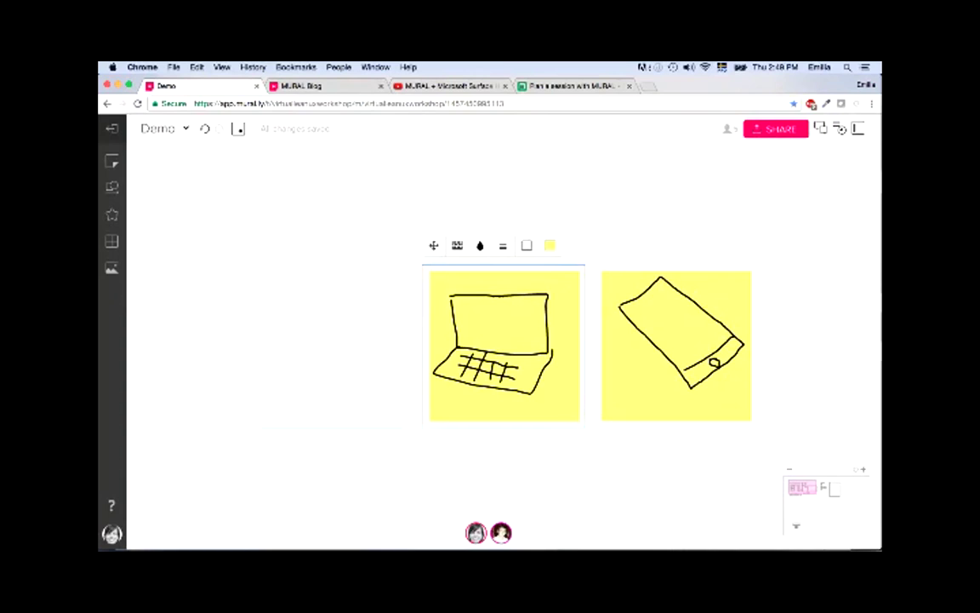
{"action": "key", "text": "Escape"}
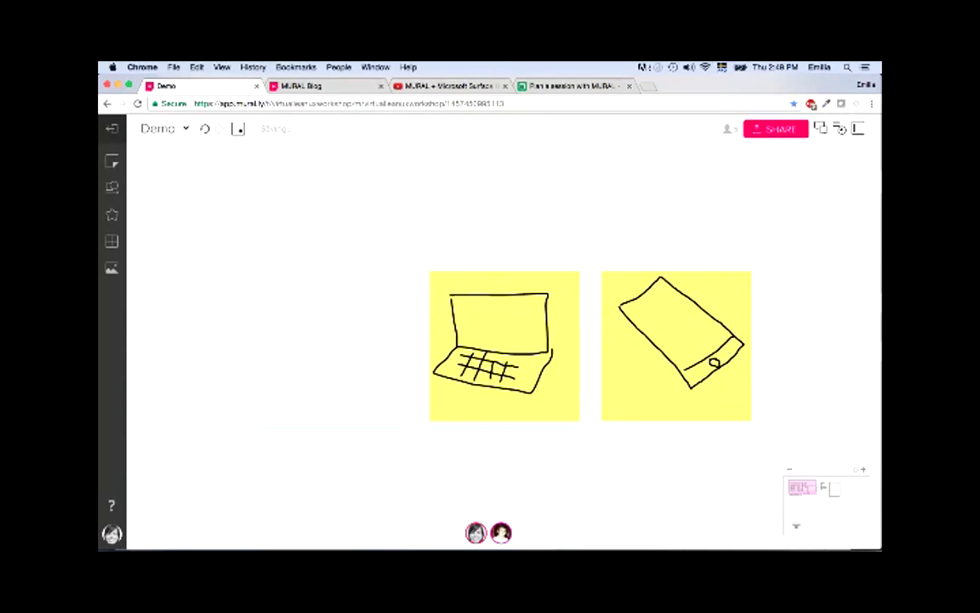
- Review the Demo mural's brainstorming area, remote resources, session steps, voting results and Assumption Grid
{"action": "key", "text": "minus"}
{"action": "key", "text": "minus"}
{"action": "key", "text": "minus"}
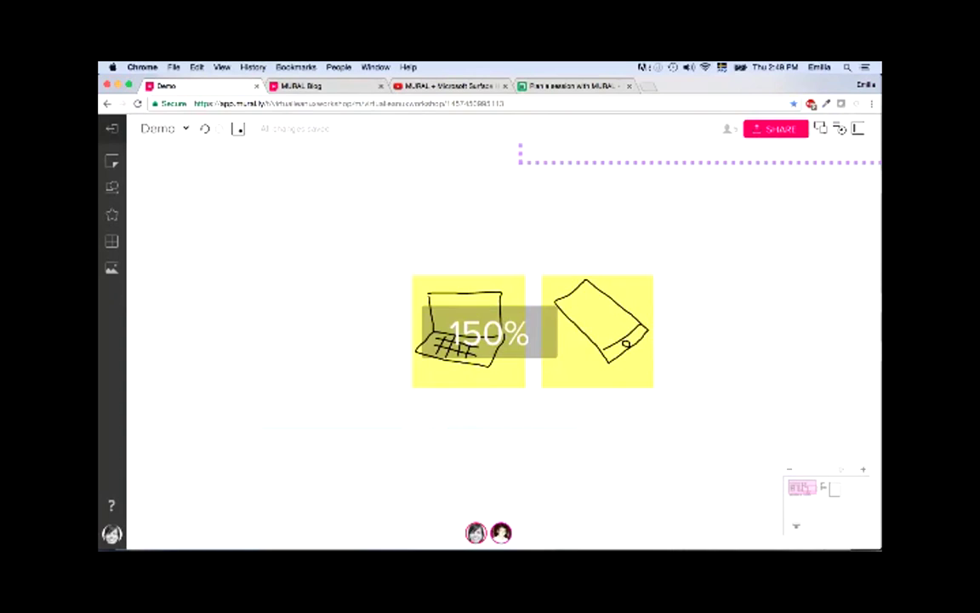
{"action": "key", "text": "minus"}
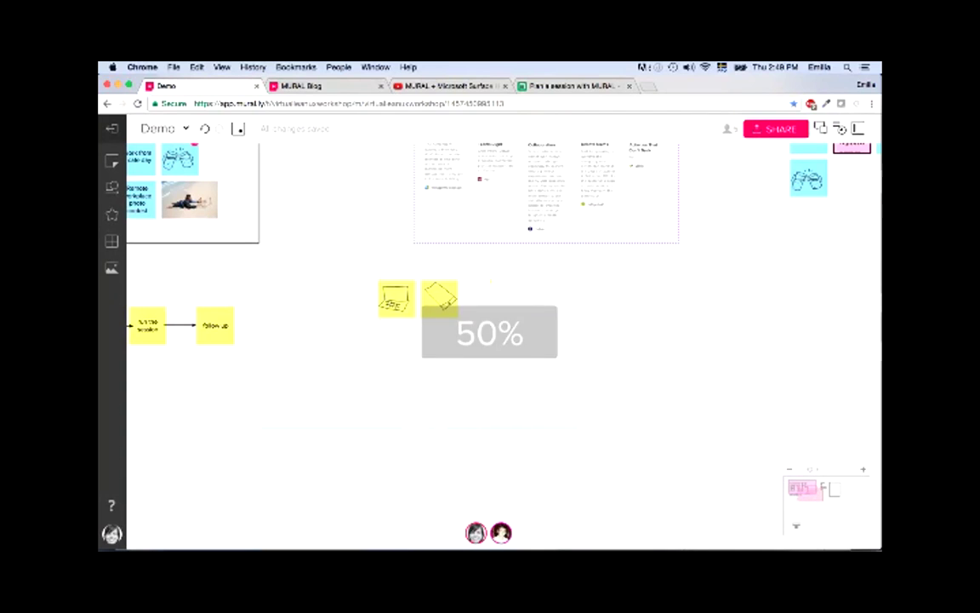
{"action": "scroll", "coordinate": [490, 332], "scroll_direction": "up", "scroll_amount": 5}
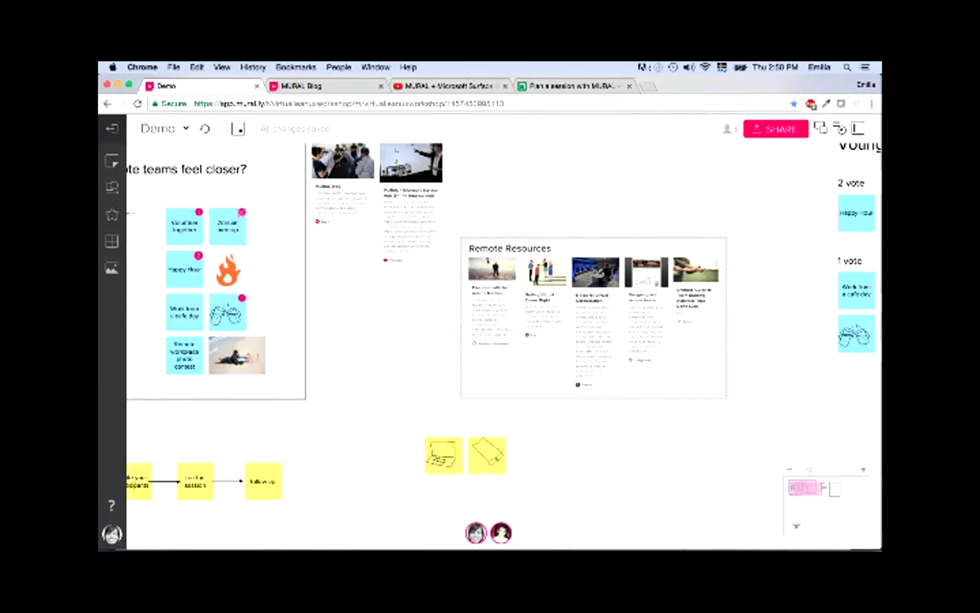
{"action": "scroll", "coordinate": [490, 340], "scroll_direction": "left", "scroll_amount": 5}
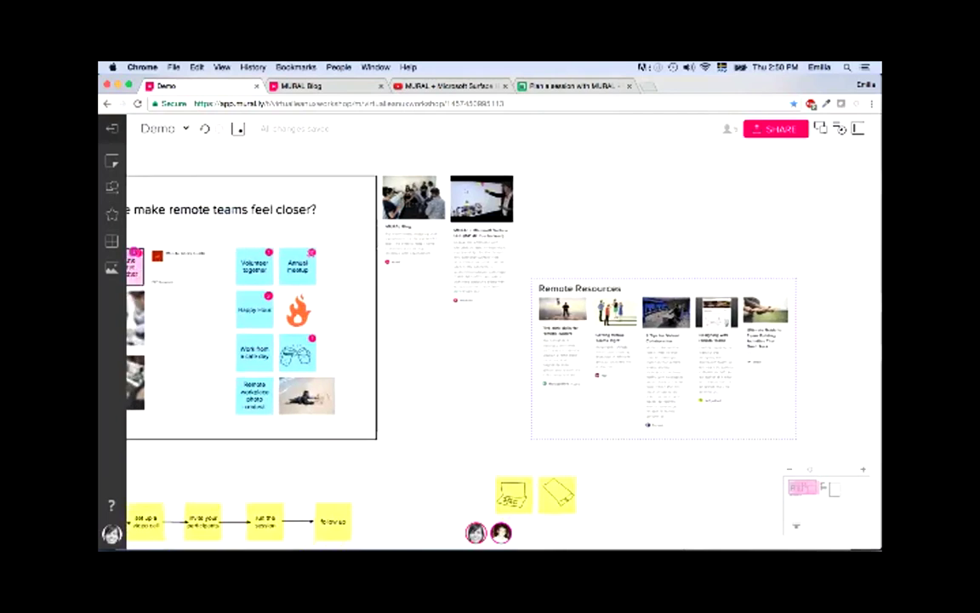
{"action": "scroll", "coordinate": [490, 340], "scroll_direction": "down", "scroll_amount": 5}
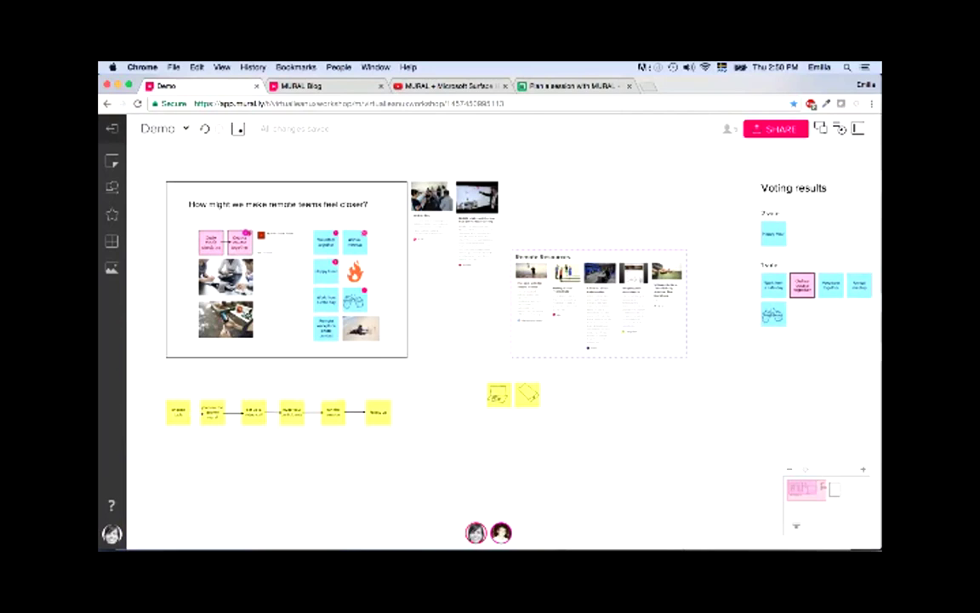
{"action": "scroll", "coordinate": [502, 340], "scroll_direction": "right", "scroll_amount": 5}
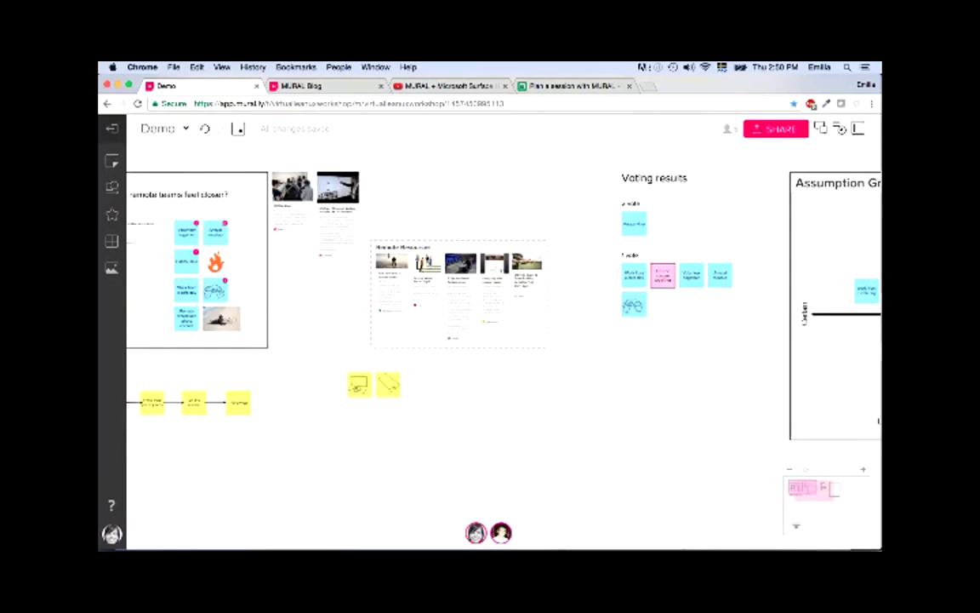
{"action": "scroll", "coordinate": [502, 341], "scroll_direction": "right", "scroll_amount": 5}
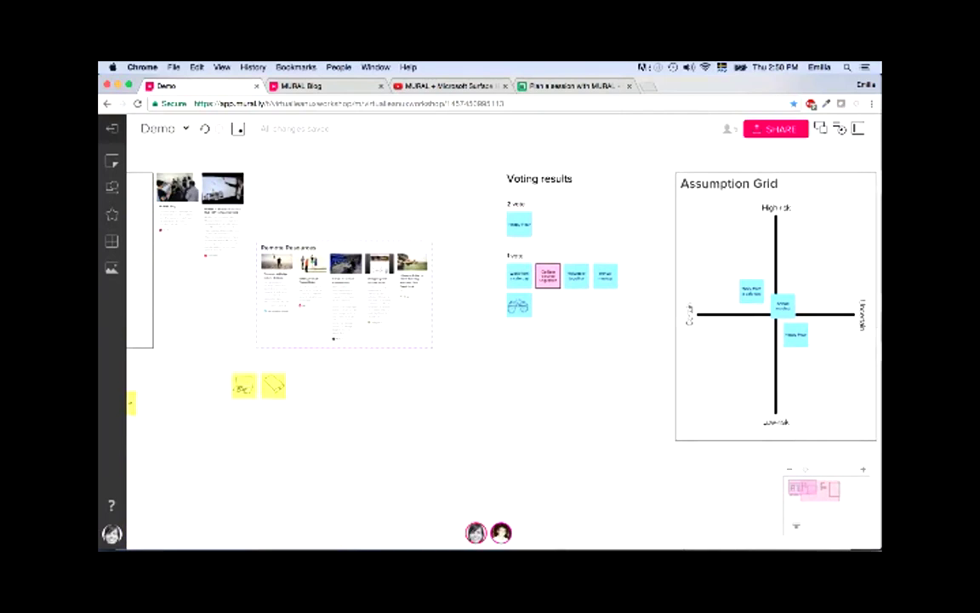
- Copy the Happy Hour, Work from a cafe day, Online course together, Volunteer together and Annual meetup notes, and switch to the Google Sheets spreadsheet
{"action": "scroll", "coordinate": [502, 340], "scroll_direction": "up", "scroll_amount": 5}
{"action": "scroll", "coordinate": [502, 340], "scroll_direction": "right", "scroll_amount": 3}
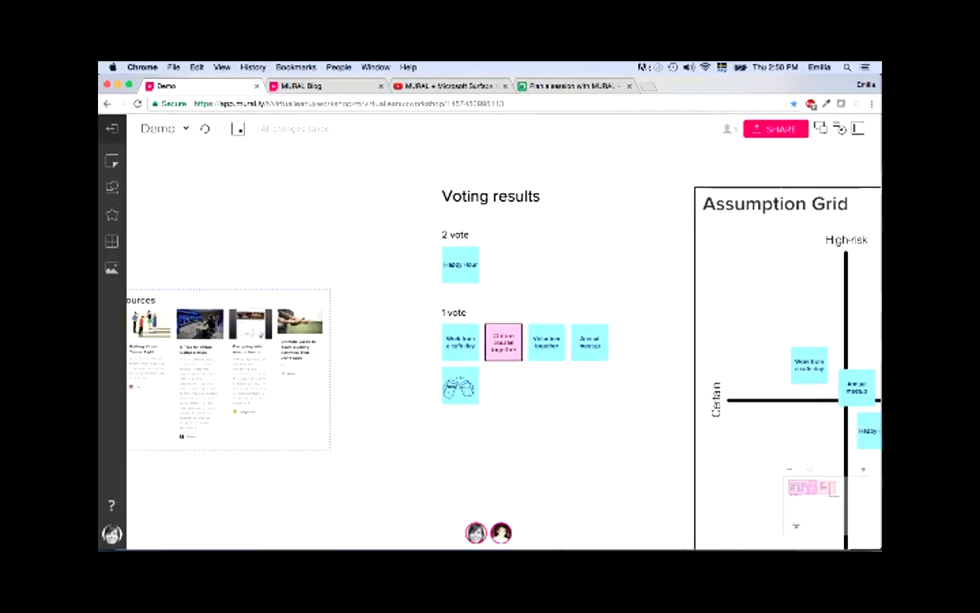
{"action": "scroll", "coordinate": [569, 250], "scroll_direction": "up", "scroll_amount": 3}
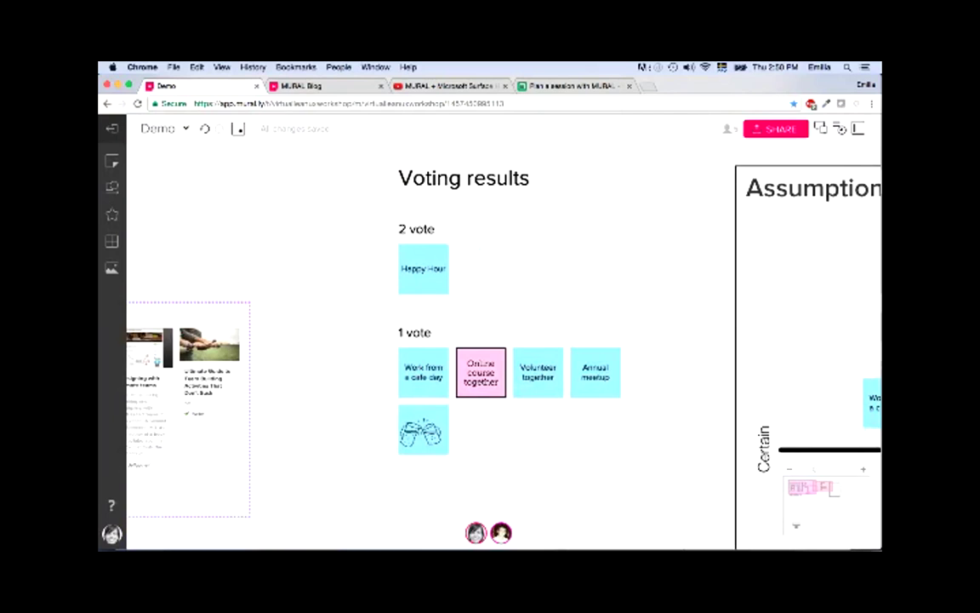
{"action": "left_click", "coordinate": [423, 268]}
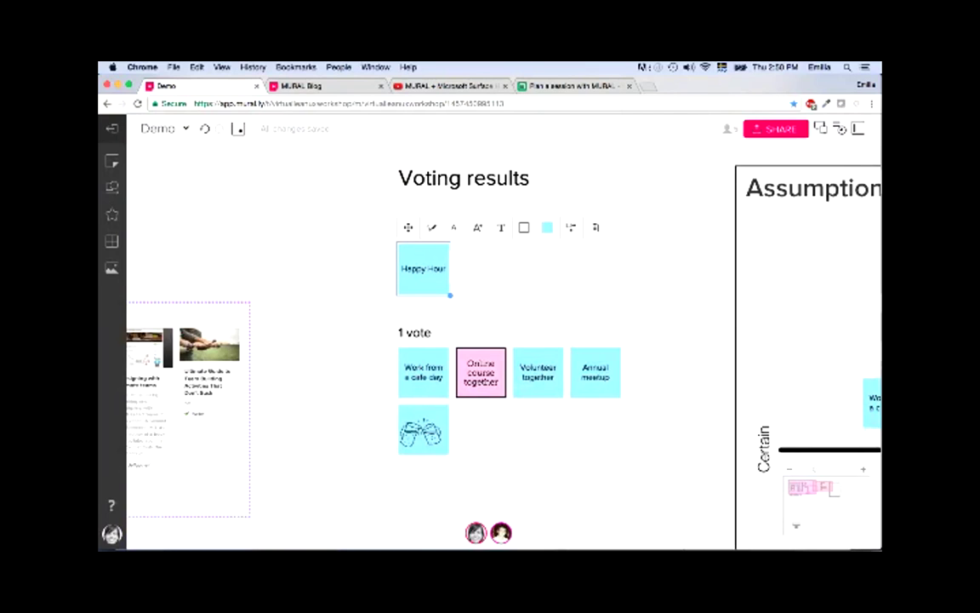
{"action": "scroll", "coordinate": [422, 268], "scroll_direction": "up", "scroll_amount": 3}
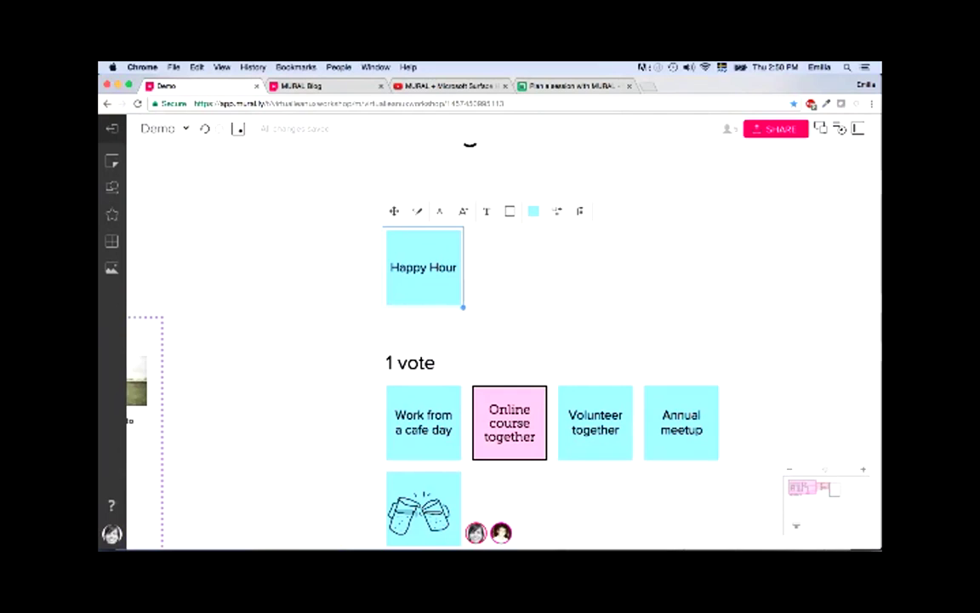
{"action": "left_click", "coordinate": [423, 423], "text": "shift"}
{"action": "left_click", "coordinate": [509, 423], "text": "shift"}
{"action": "left_click", "coordinate": [595, 423], "text": "shift"}
{"action": "left_click", "coordinate": [680, 423], "text": "shift"}
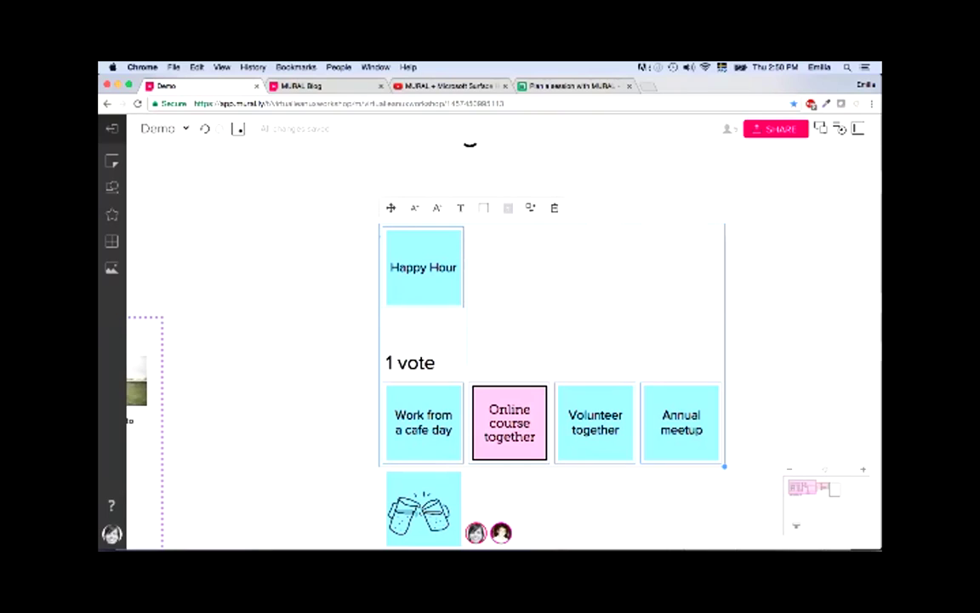
{"action": "key", "text": "Escape"}
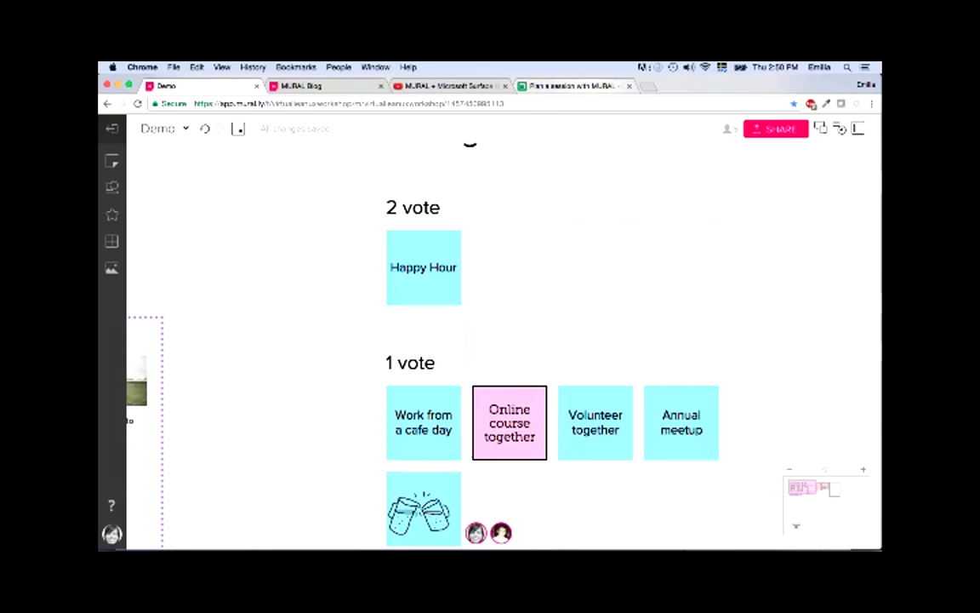
{"action": "key", "text": "super+4"}
{"action": "key", "text": "super+c"}
- Paste the copied notes into the spreadsheet starting at cell D2, and widen column D to fit their text
{"action": "left_click", "coordinate": [329, 210]}
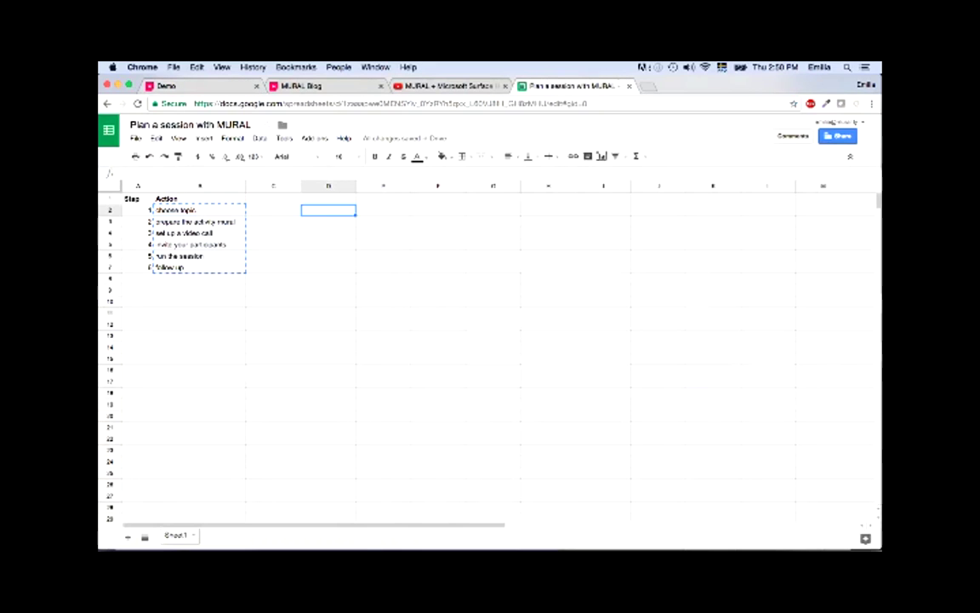
{"action": "key", "text": "super+v"}
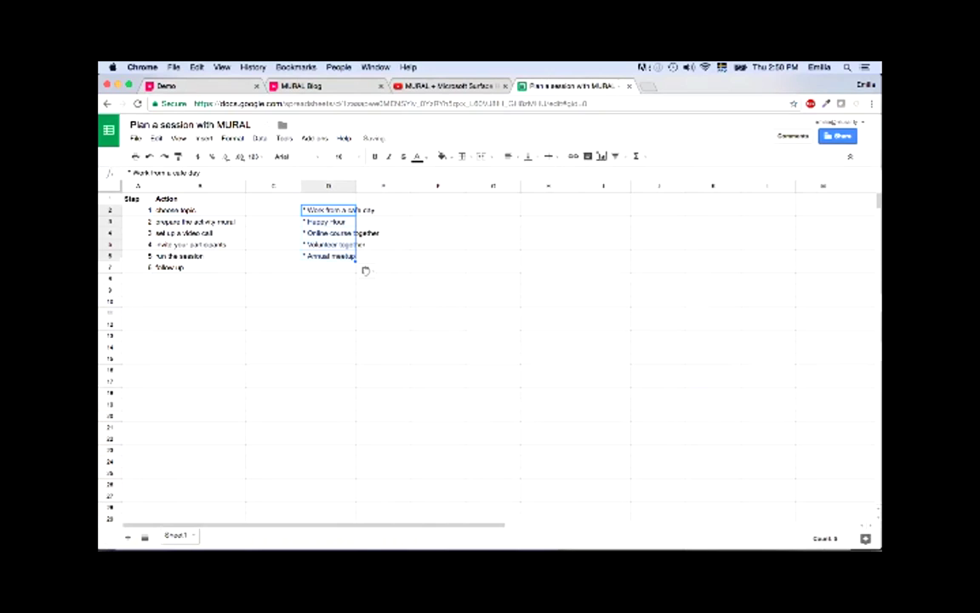
{"action": "left_click", "coordinate": [383, 185]}
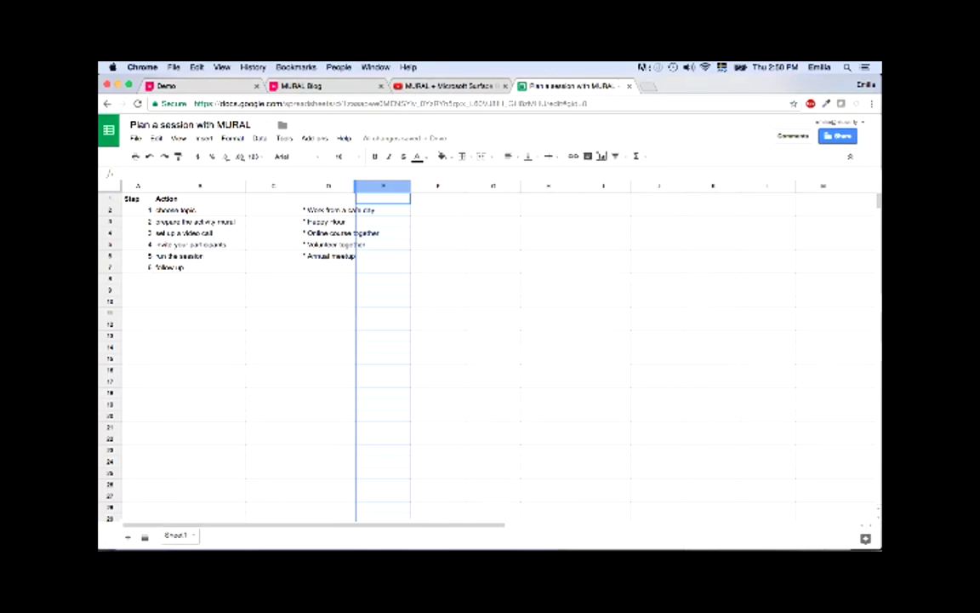
{"action": "left_click_drag", "start_coordinate": [411, 185], "coordinate": [398, 185]}
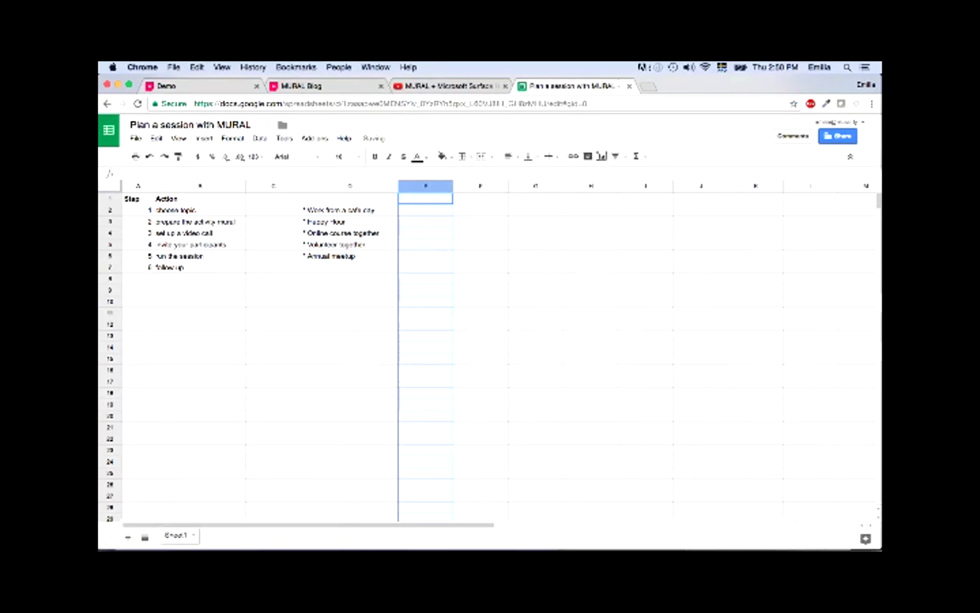
{"action": "left_click", "coordinate": [350, 267]}
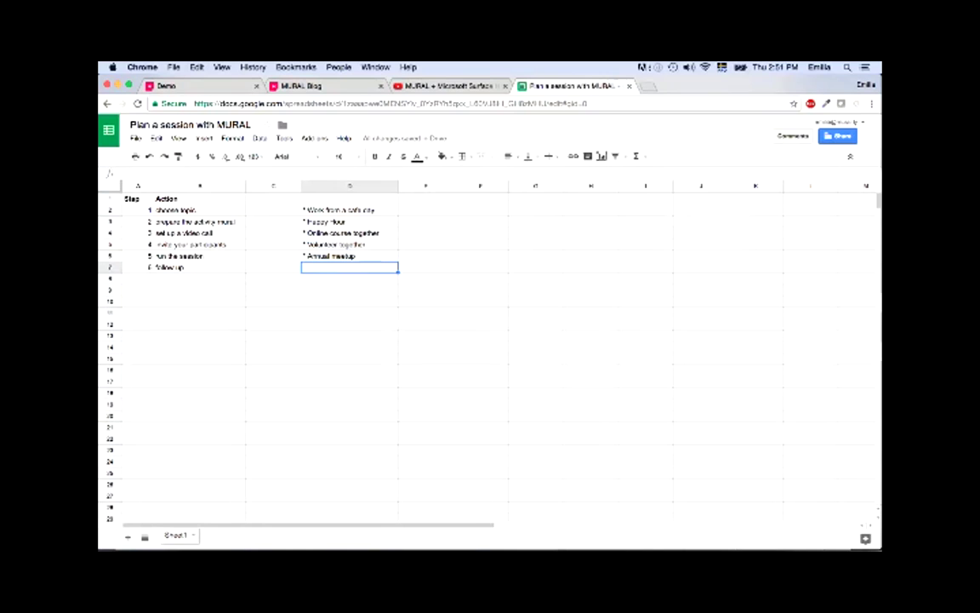
- Return to the Demo mural and view the support and blog contact details under the Welcome to the Weekly Demo heading
{"action": "left_click", "coordinate": [170, 85]}
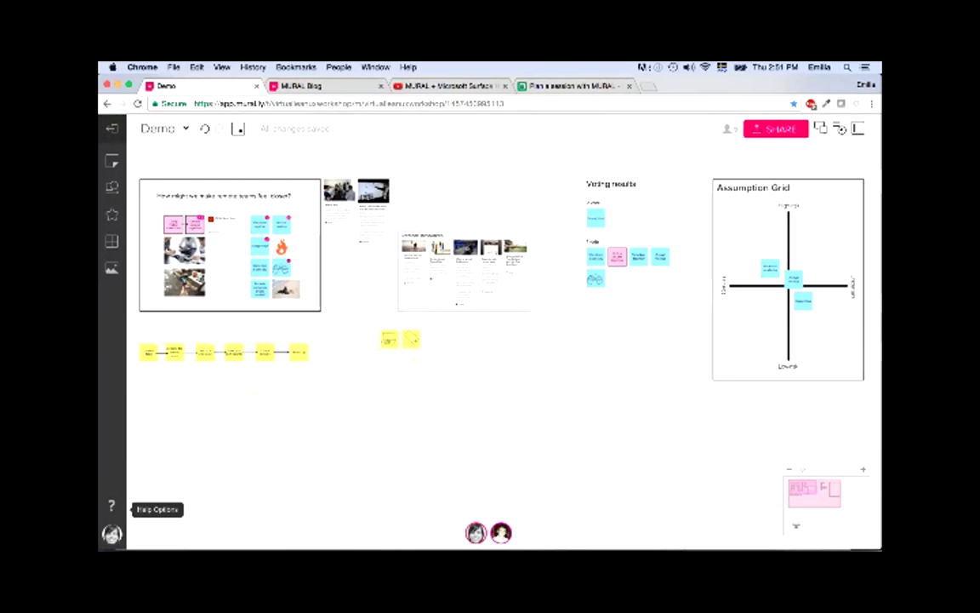
{"action": "left_click", "coordinate": [111, 505]}
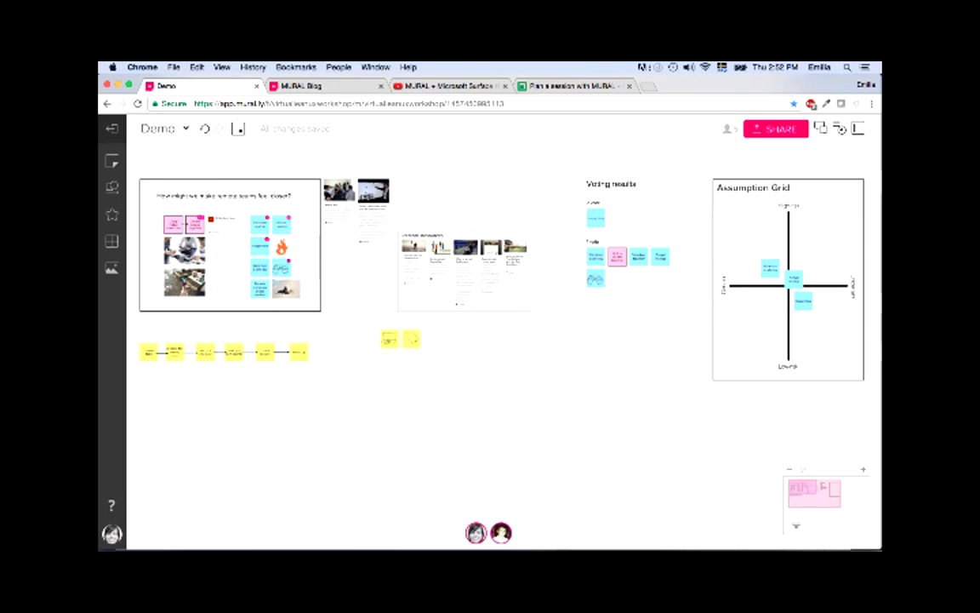
{"action": "left_click", "coordinate": [809, 521]}
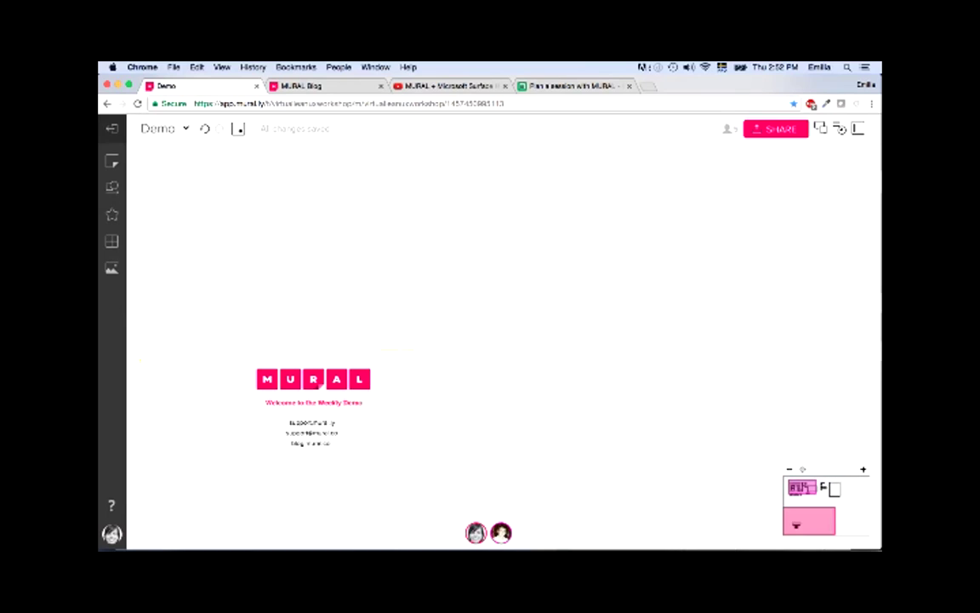
{"action": "scroll", "coordinate": [321, 431], "scroll_direction": "up", "scroll_amount": 5}
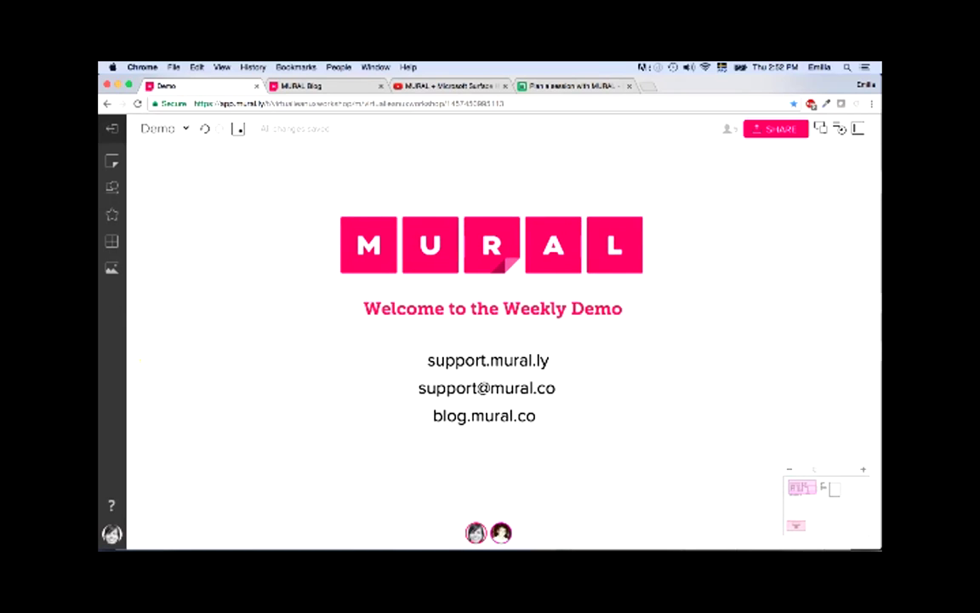
{"action": "scroll", "coordinate": [489, 340], "scroll_direction": "up", "scroll_amount": 3}
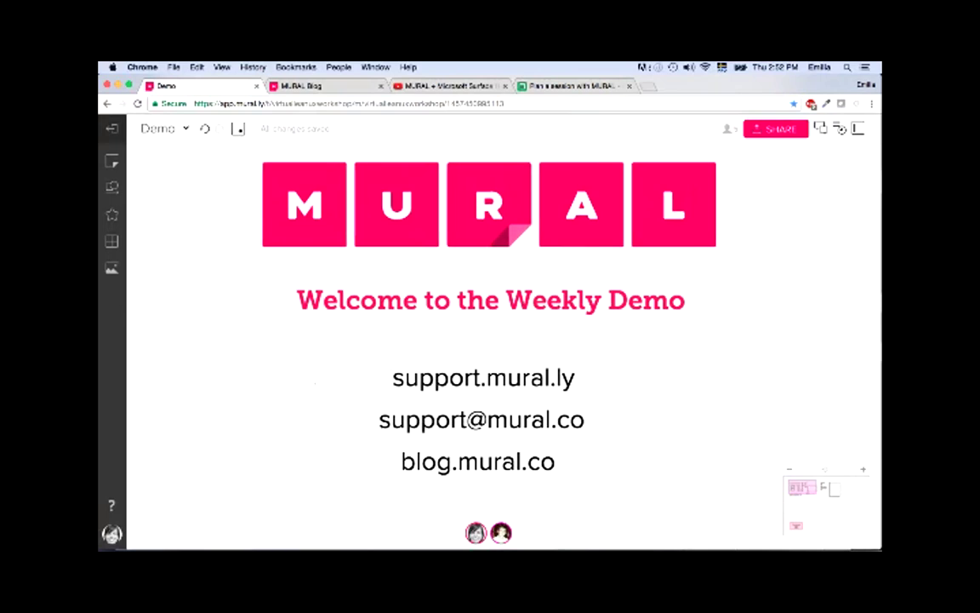